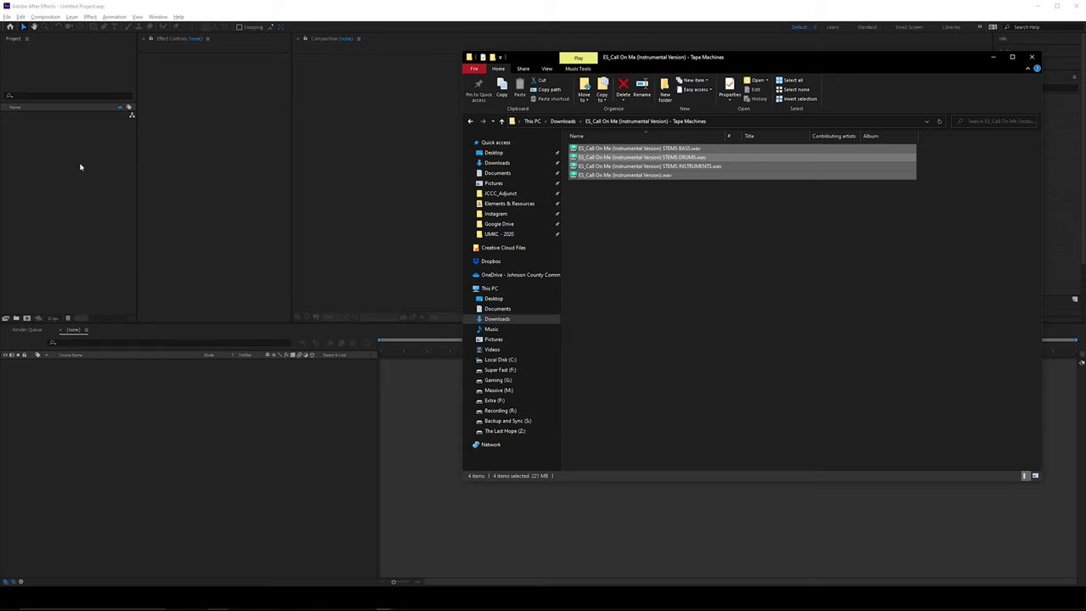
- Import the four "Call On Me" WAV files and create a composition from the full instrumental version
click(81, 167)
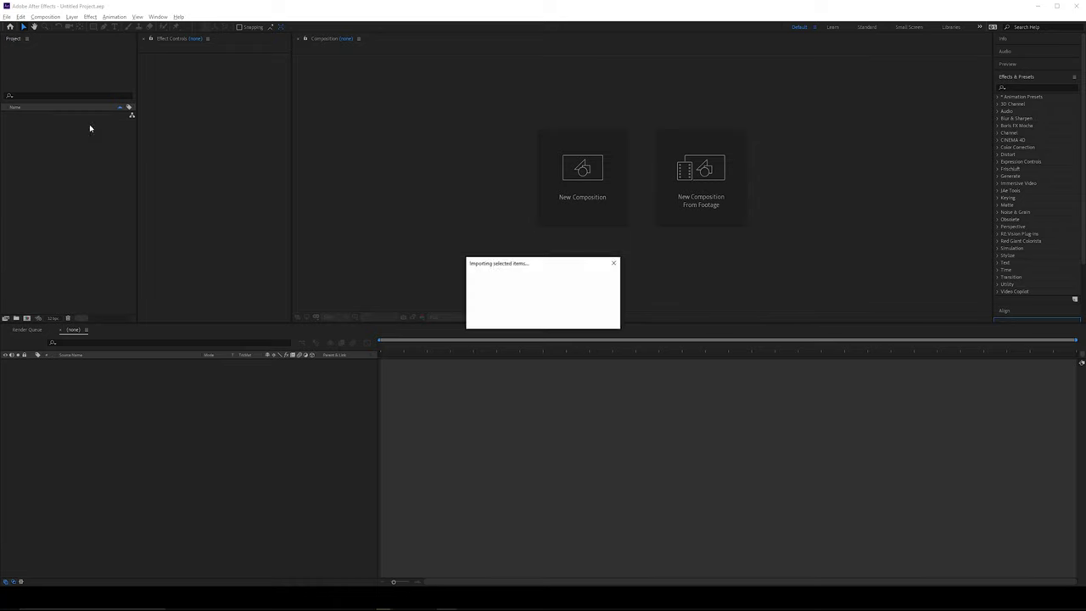
click(91, 213)
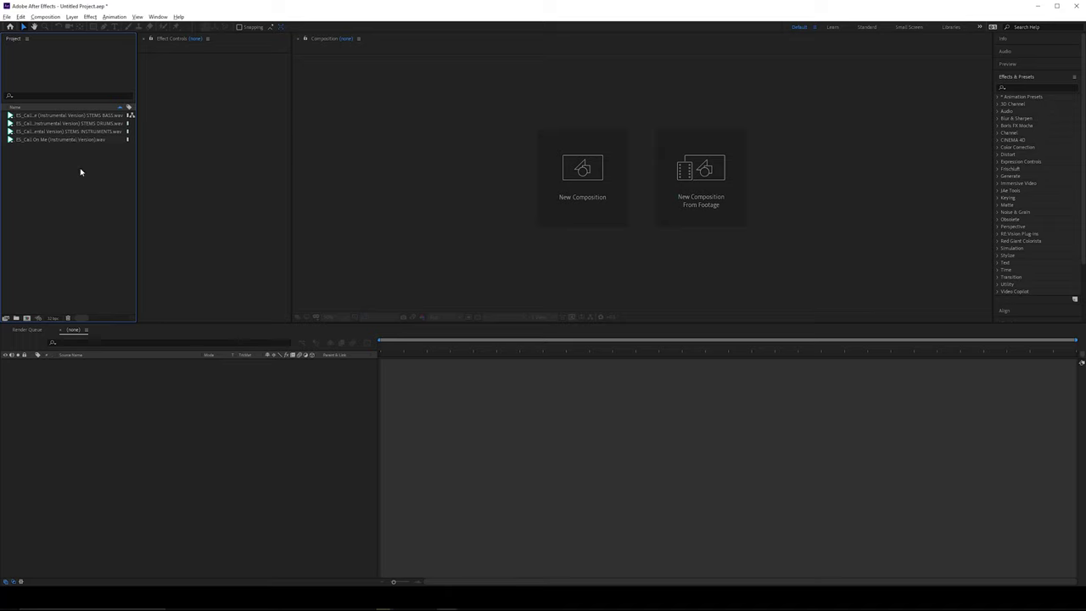
click(96, 140)
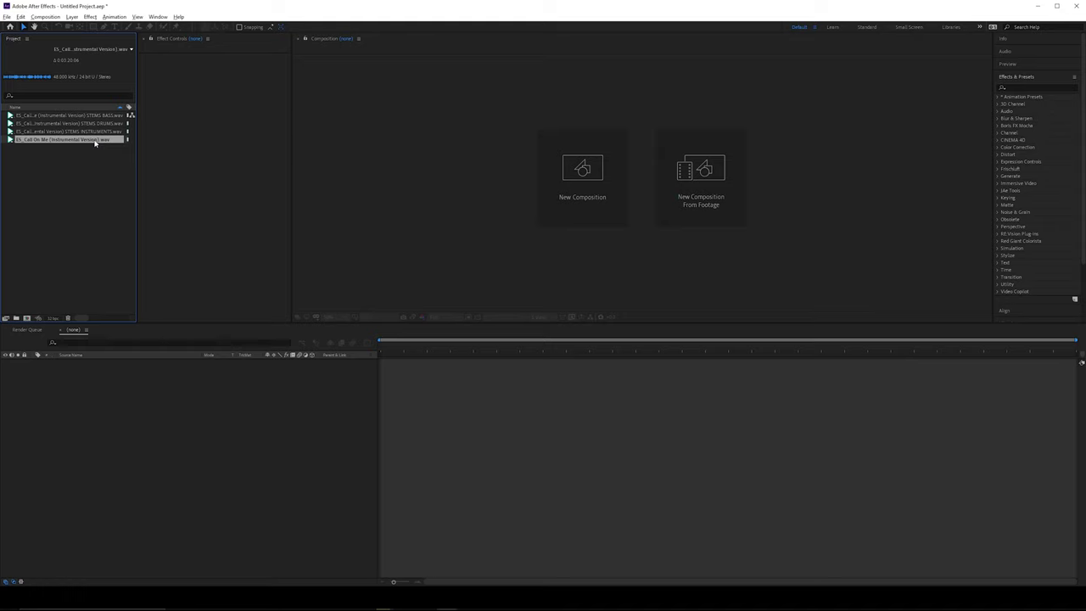
drag(95, 143, 26, 317)
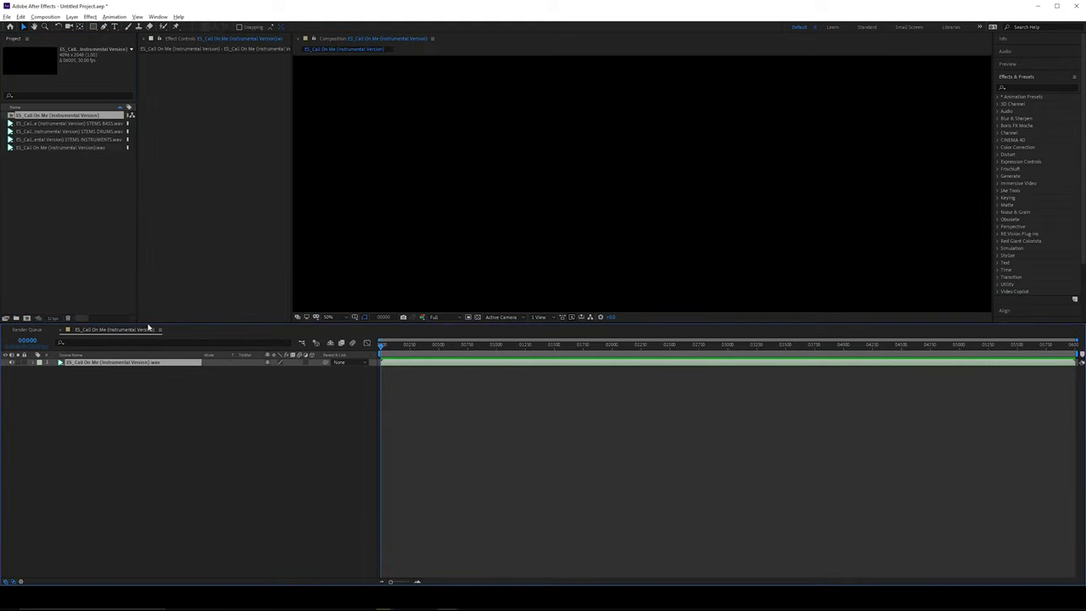
- Set the composition size to 1920 x 1080 px in its Composition Settings
drag(184, 323, 182, 375)
click(159, 381)
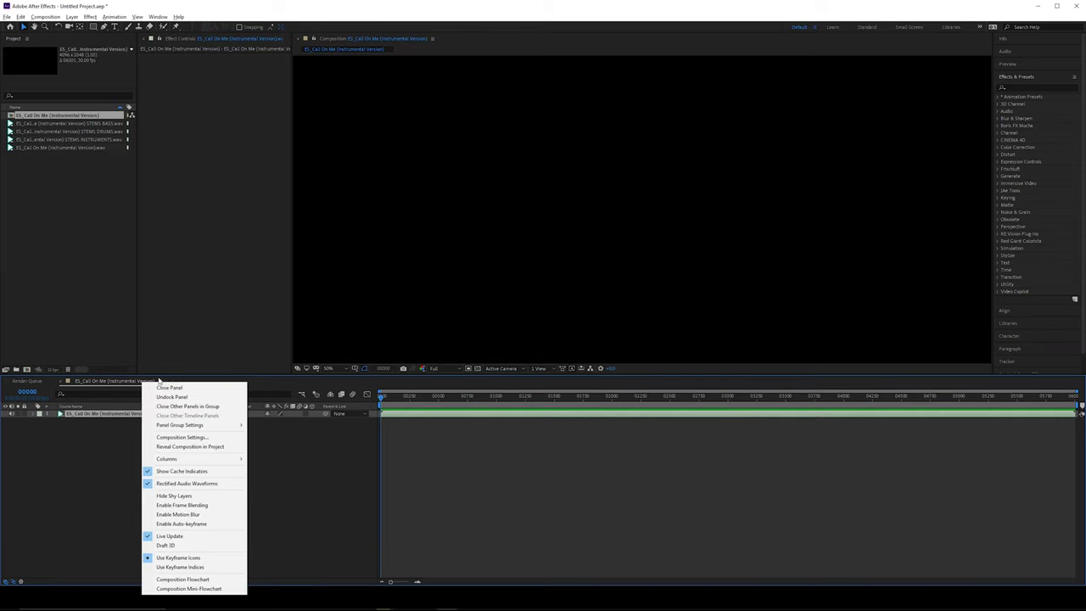
click(182, 437)
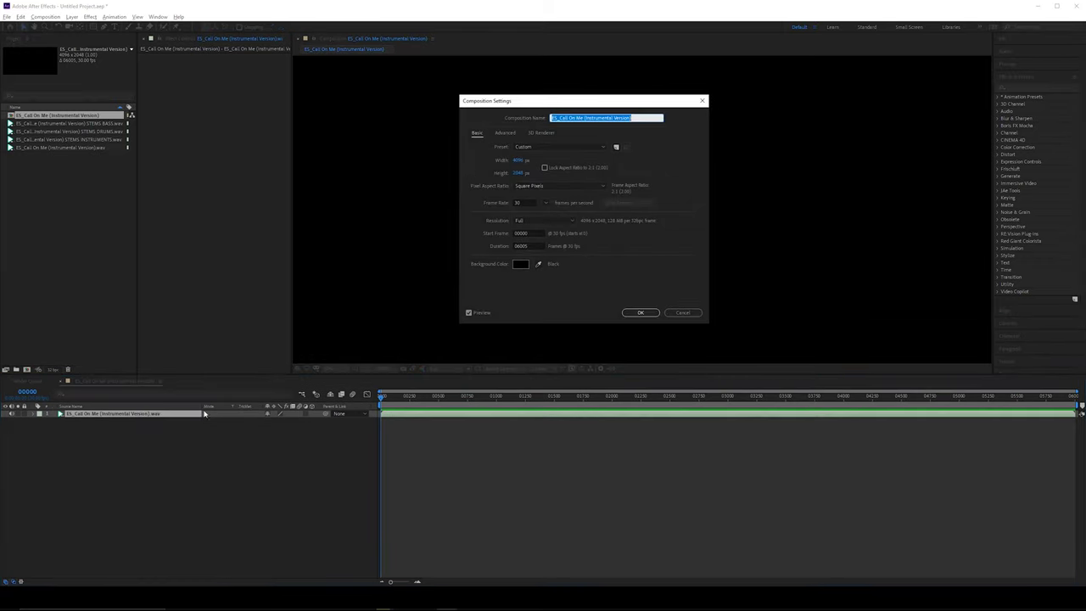
click(522, 160)
text(192)
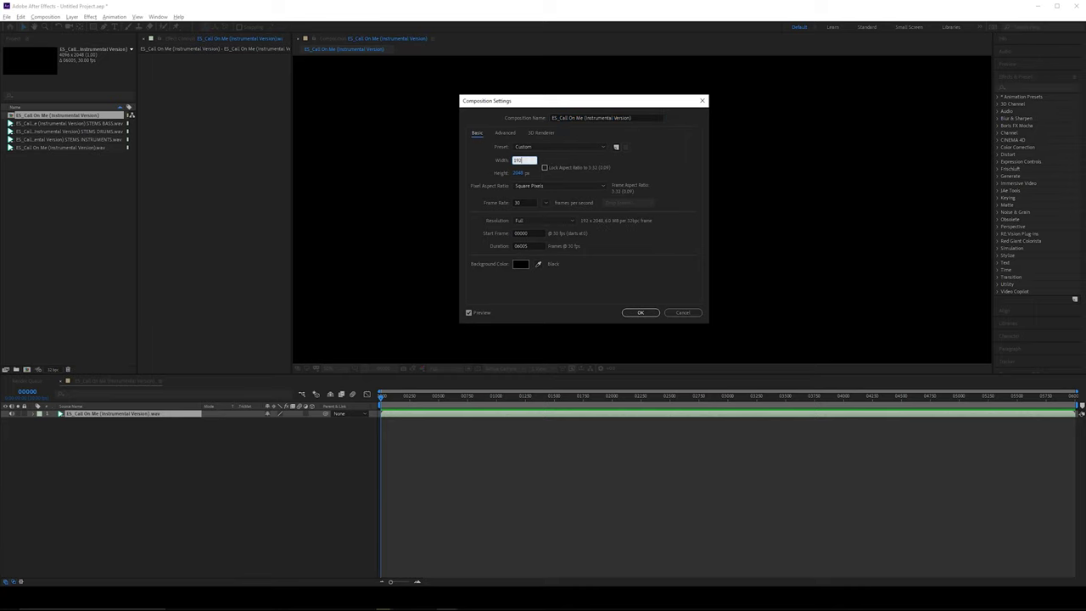
key(Tab)
click(526, 162)
text(1920)
key(Tab)
text(1080)
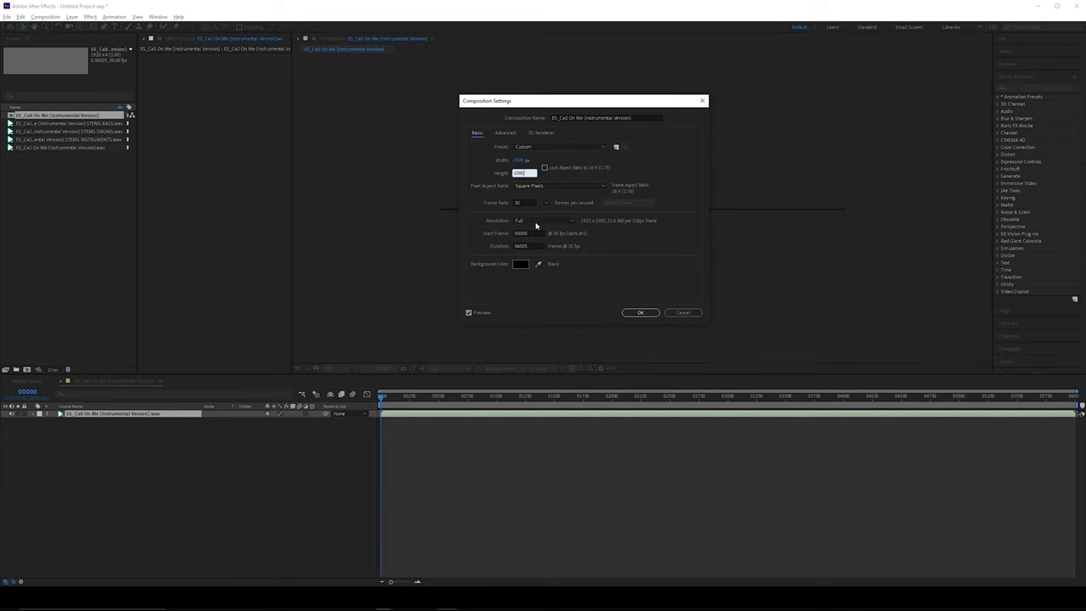
click(647, 314)
- Add a text layer reading "karaoke", centre its anchor point and centre the layer in the composition
key(ctrl+t)
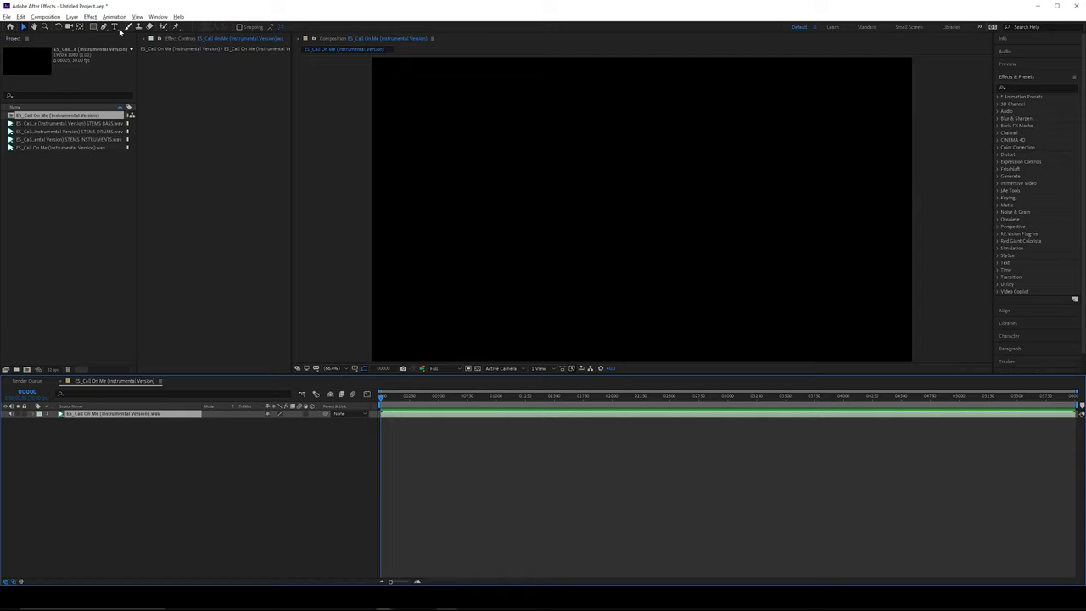
click(524, 182)
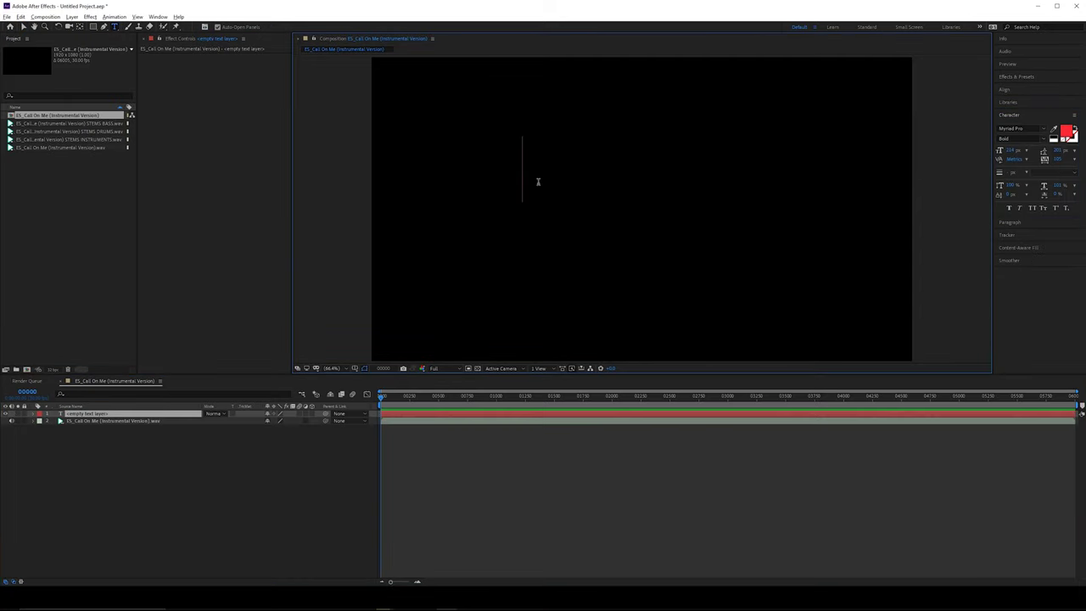
text(karao)
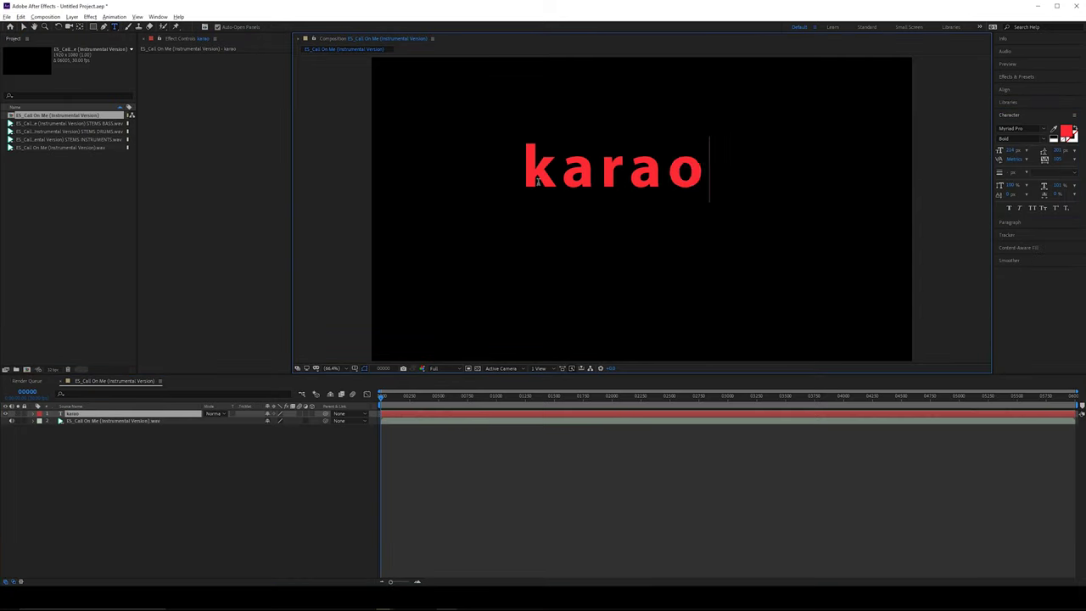
text(ke)
key(Escape)
key(ctrl+alt+Home)
key(ctrl+Home)
- Add a Scale animator to the karaoke text layer and give it an Expression selector
click(34, 415)
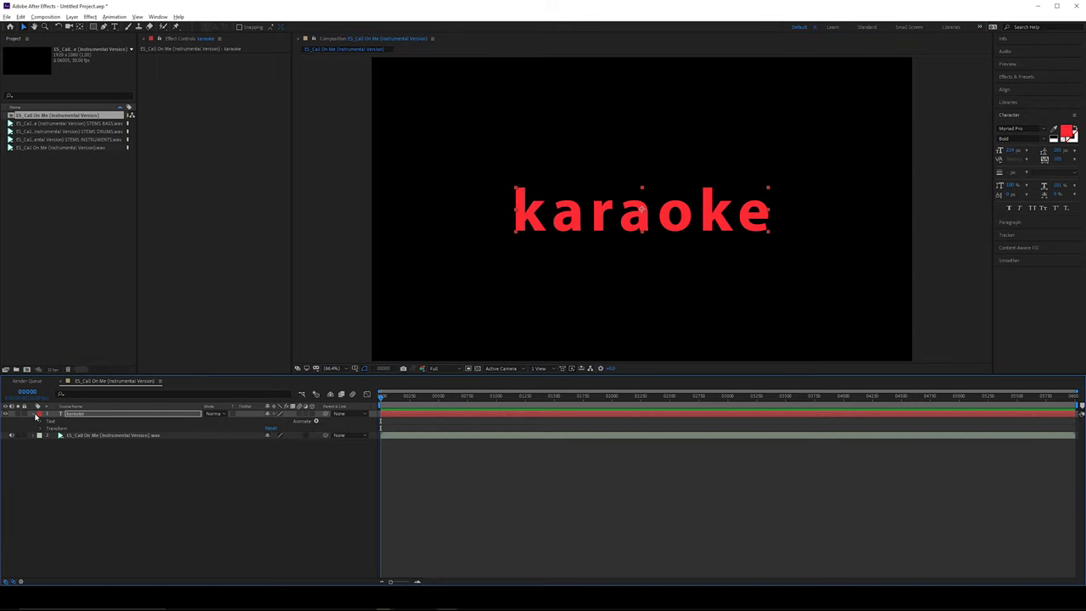
click(316, 421)
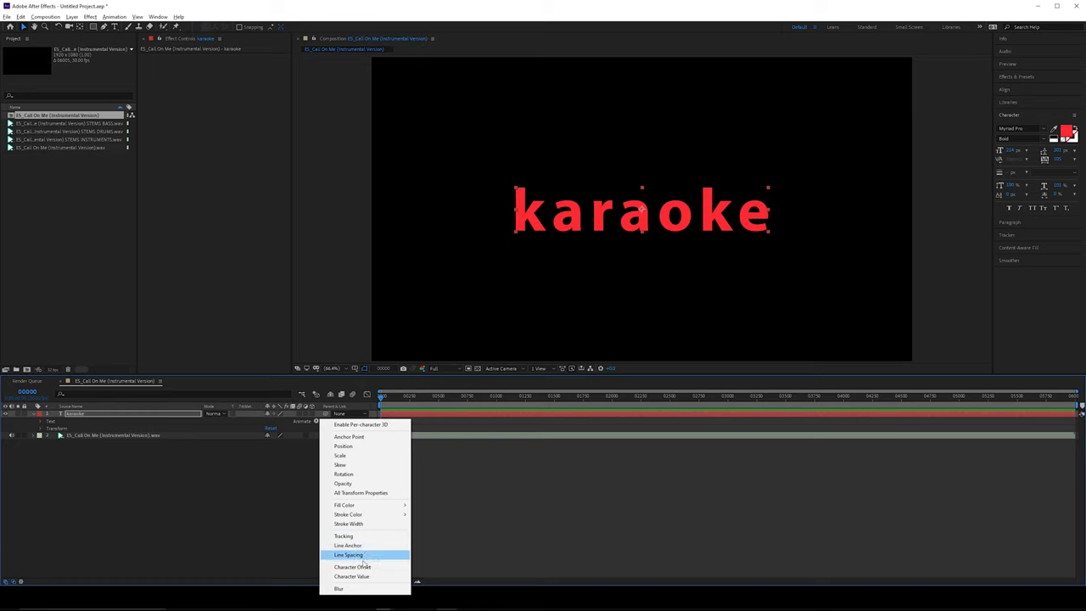
click(340, 455)
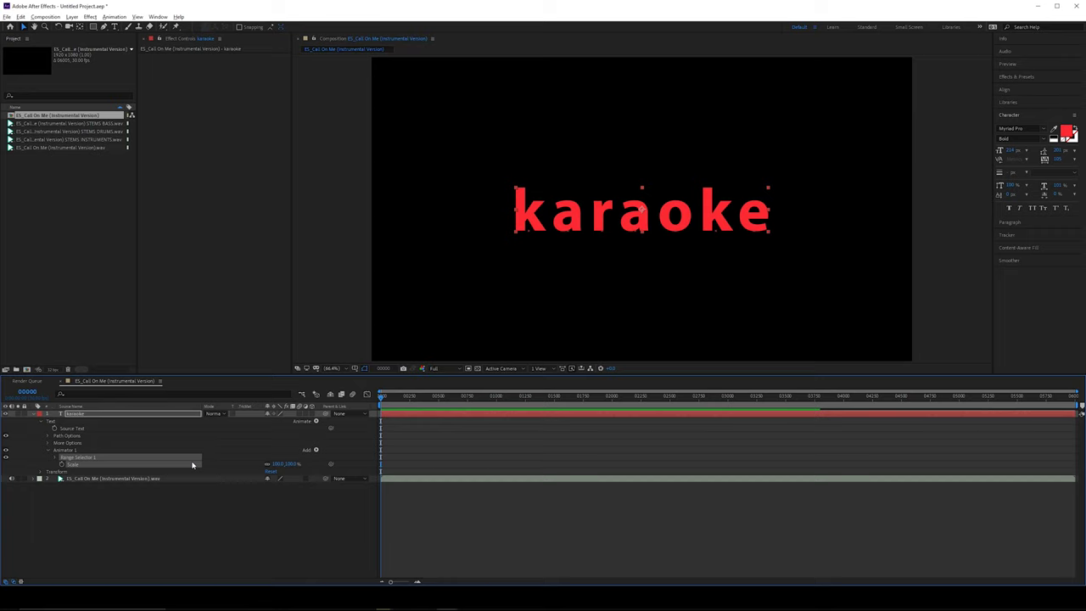
click(316, 450)
mouse_move(340, 462)
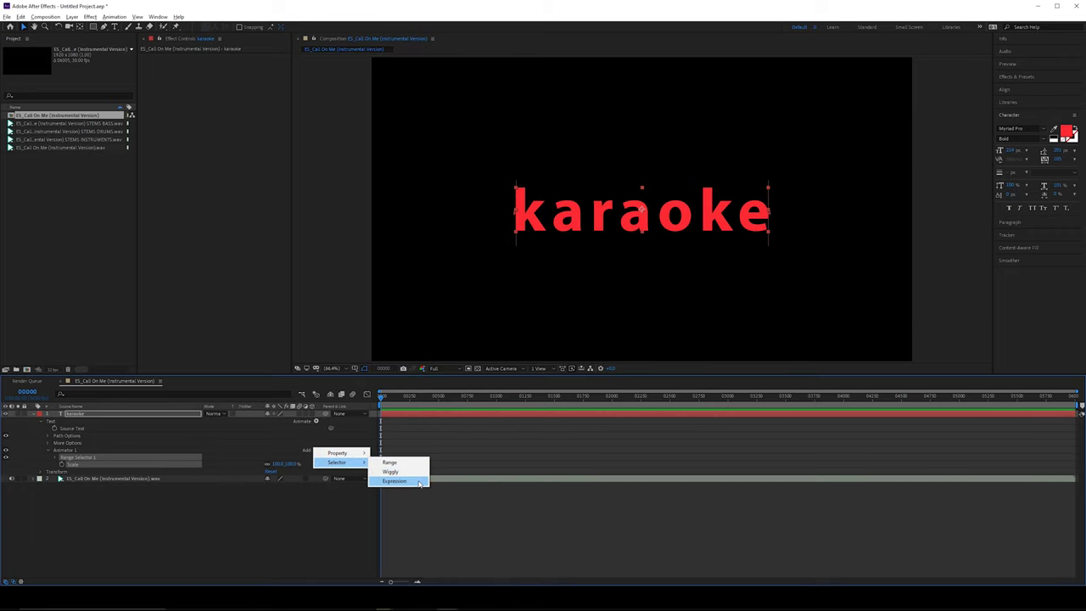
click(395, 481)
- Add an expression to the Amount property of the text animator's Expression Selector
click(56, 465)
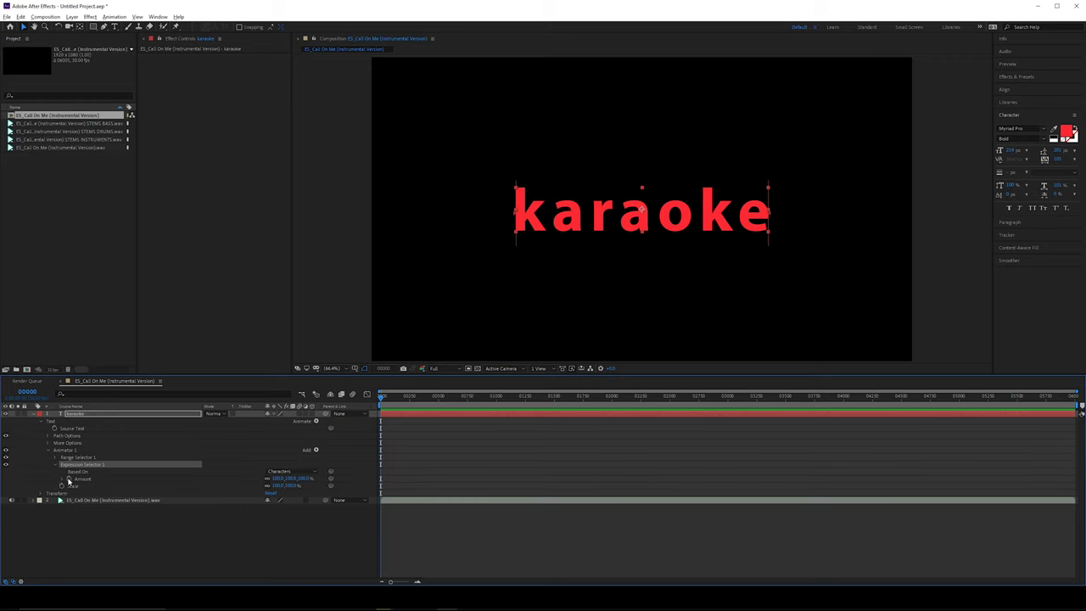
click(69, 481)
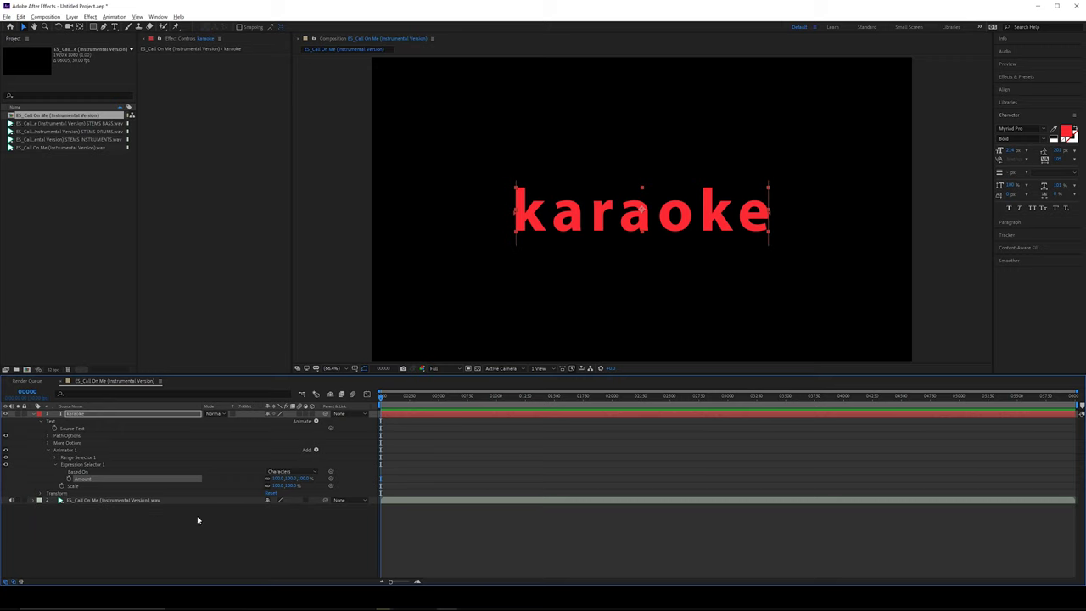
key(alt+shift+equal)
click(441, 491)
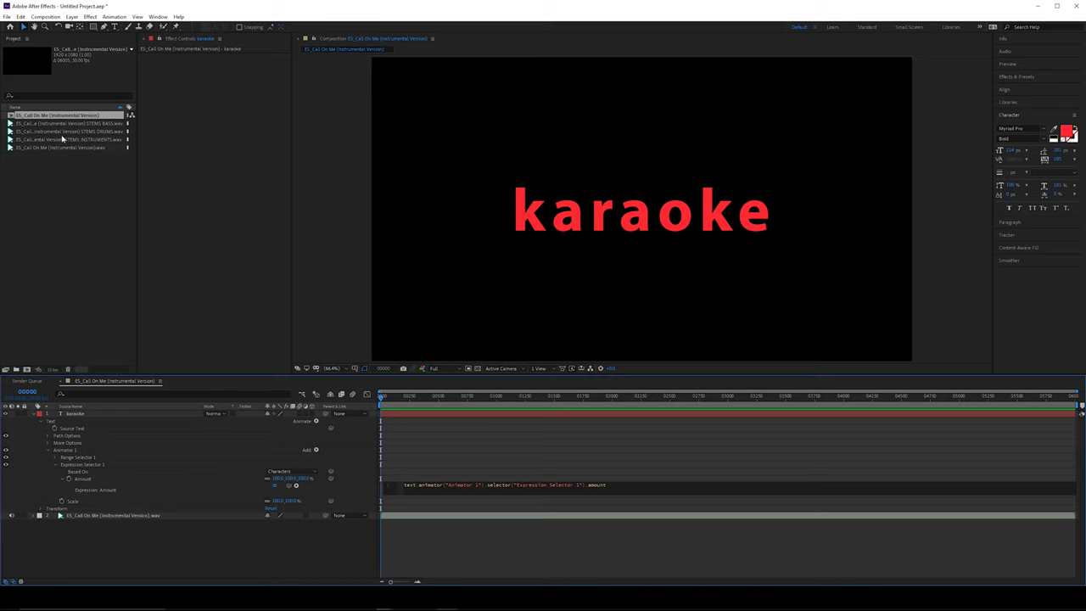
- Add the STEMS DRUMS audio below the karaoke layer and convert the audio to keyframes
drag(91, 131, 155, 511)
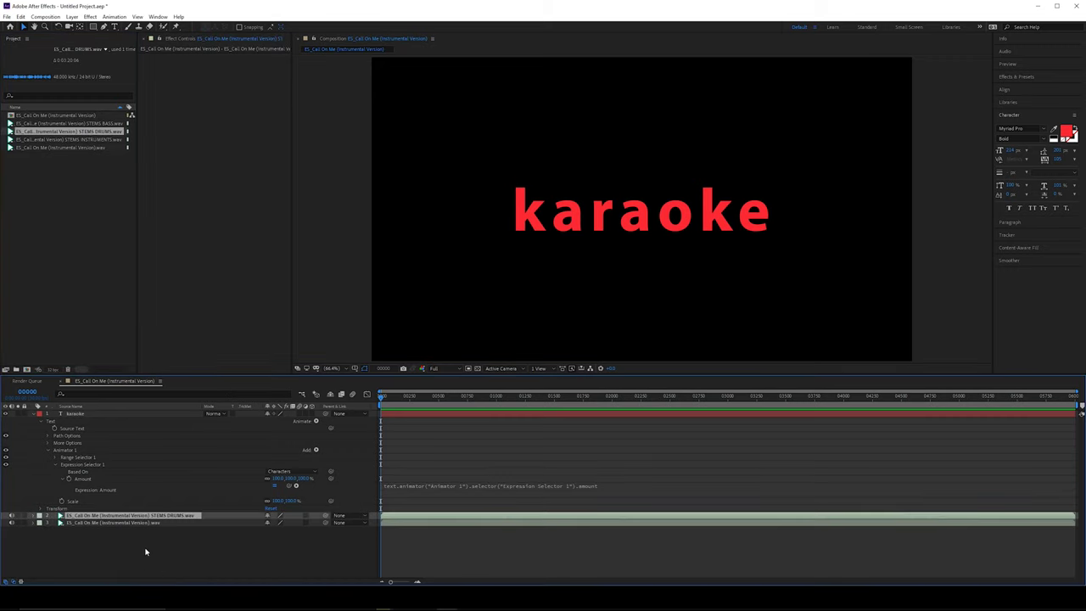
right_click(175, 516)
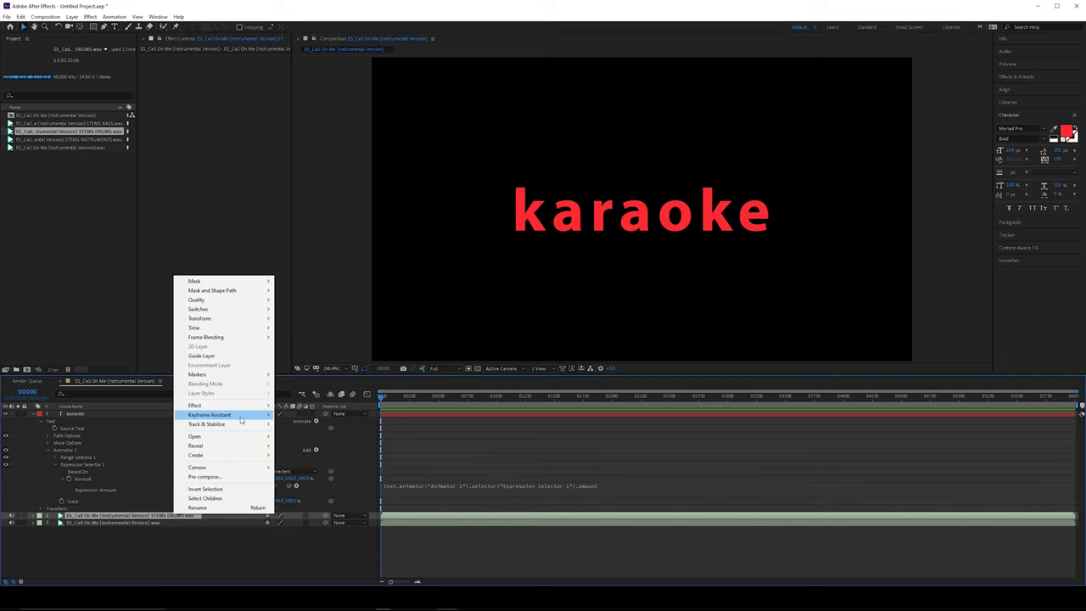
mouse_move(227, 414)
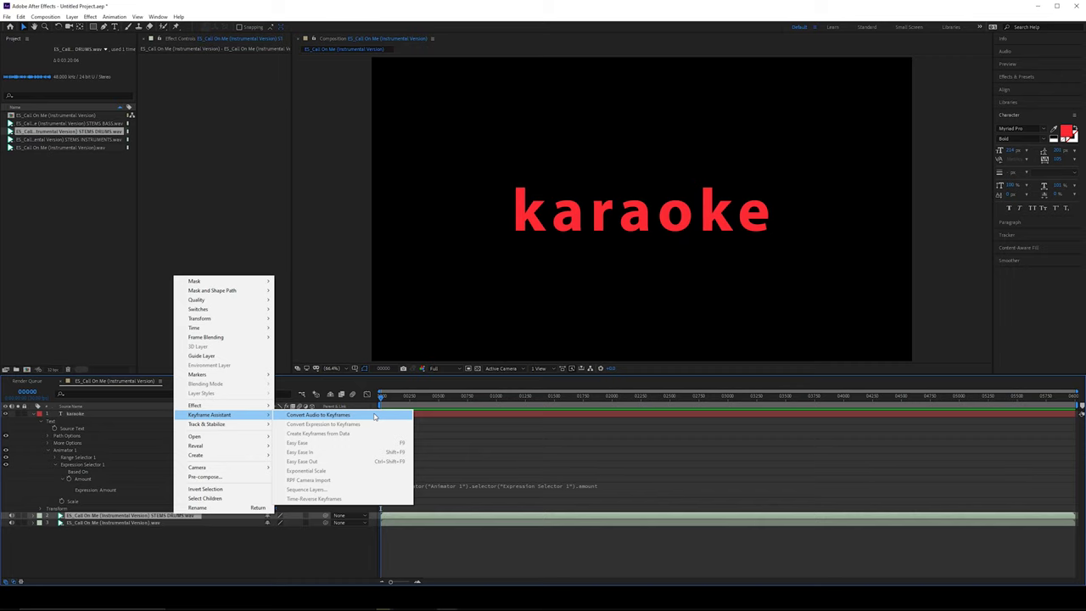
click(375, 415)
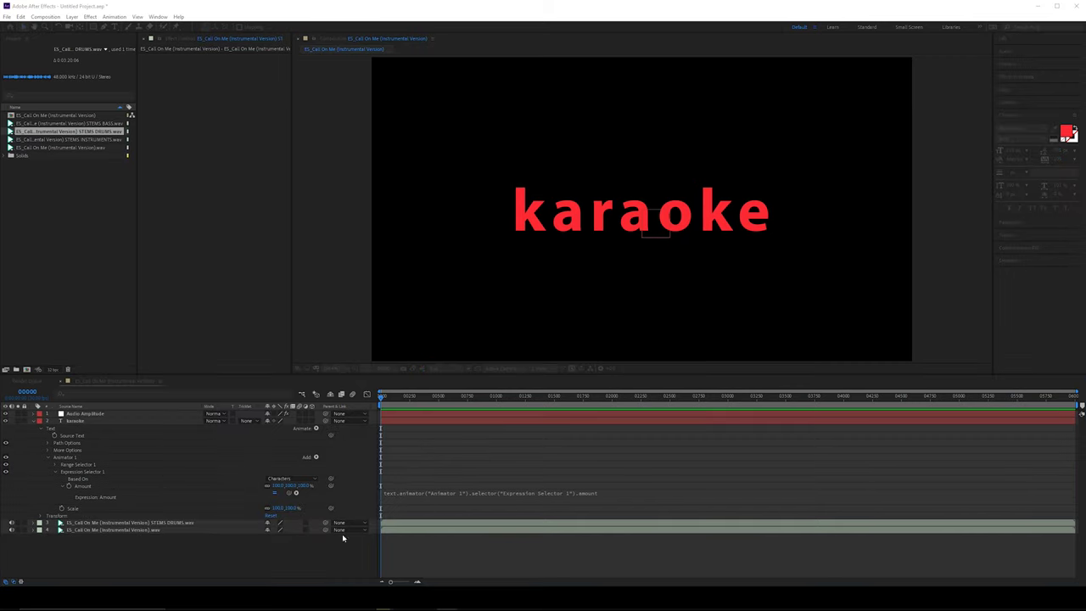
- Rename the Audio Amplitude layer as "Audio Amplitude DRUMS" and move both audio layers above the karaoke layer
click(94, 416)
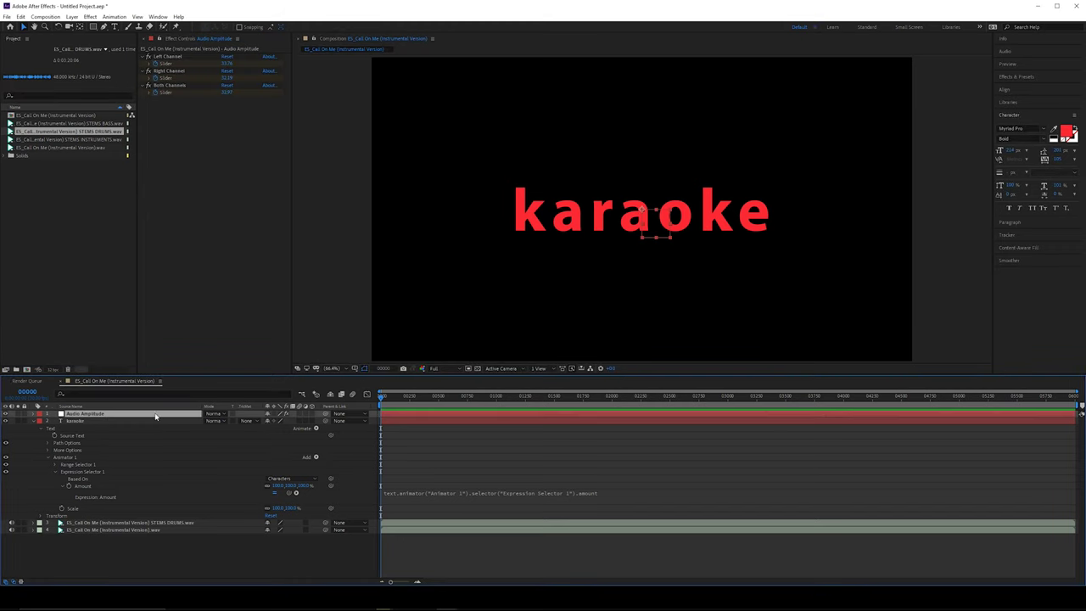
text(DRUMS)
key(Return)
drag(169, 541, 184, 423)
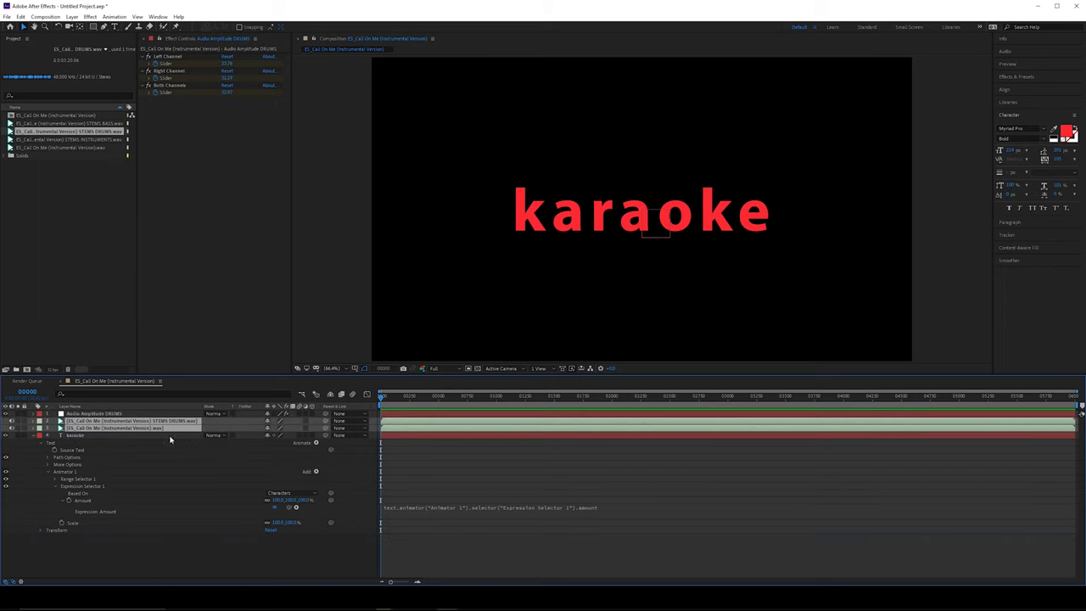
click(156, 560)
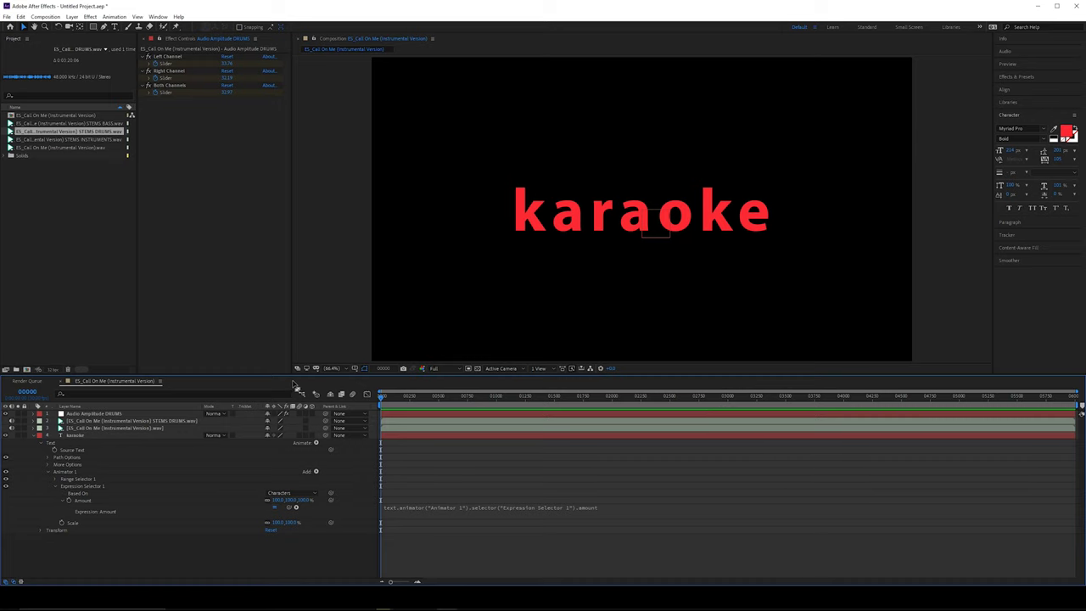
- Reveal the Audio Amplitude DRUMS effects and delete Left Channel and Right Channel, keeping only Both Channels
click(132, 414)
key(e)
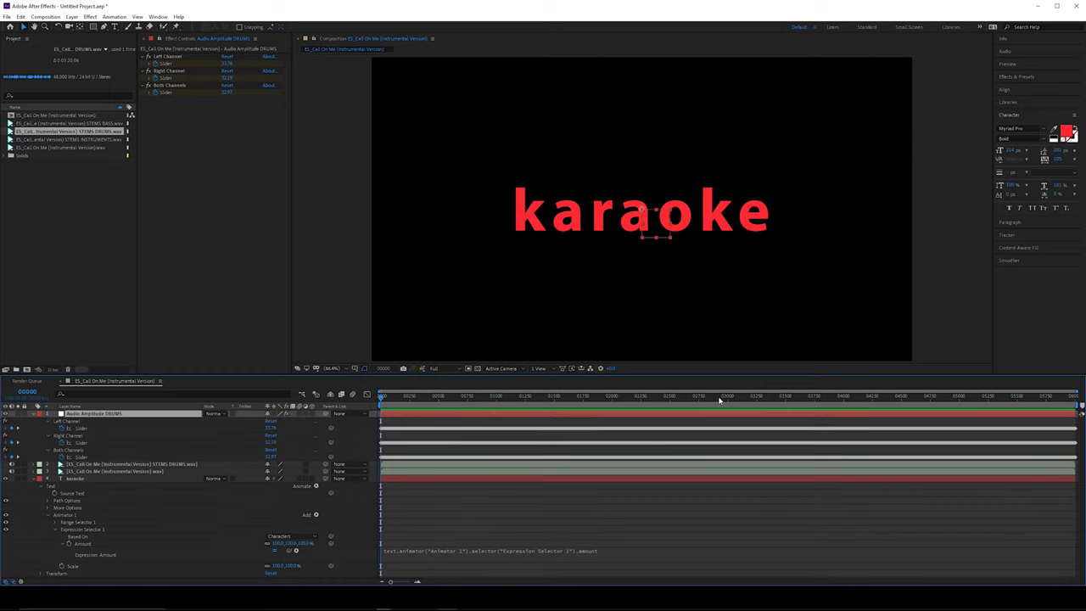
click(13, 466)
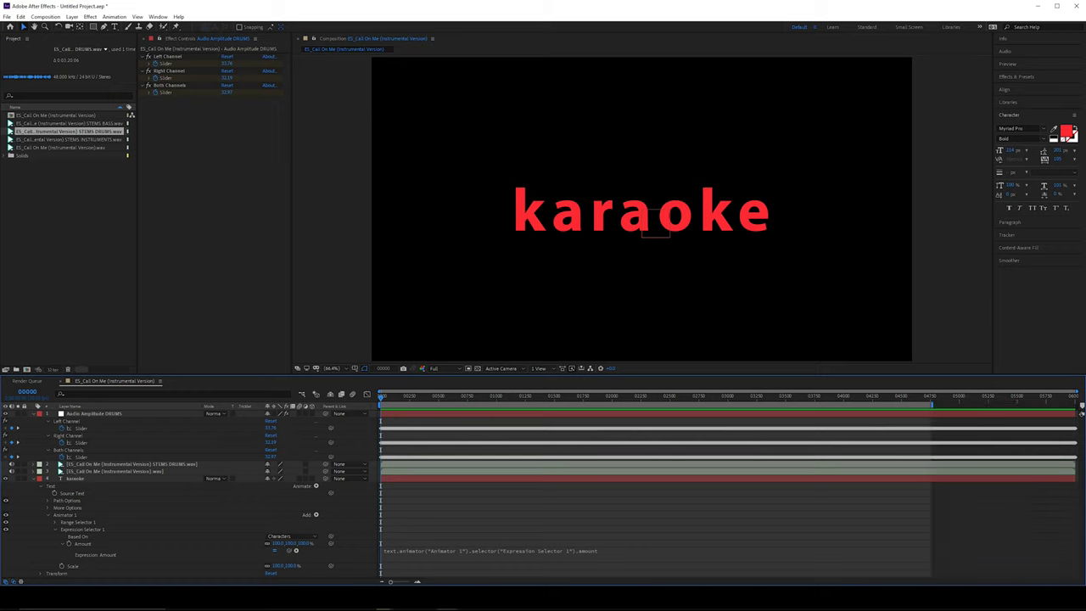
click(94, 428)
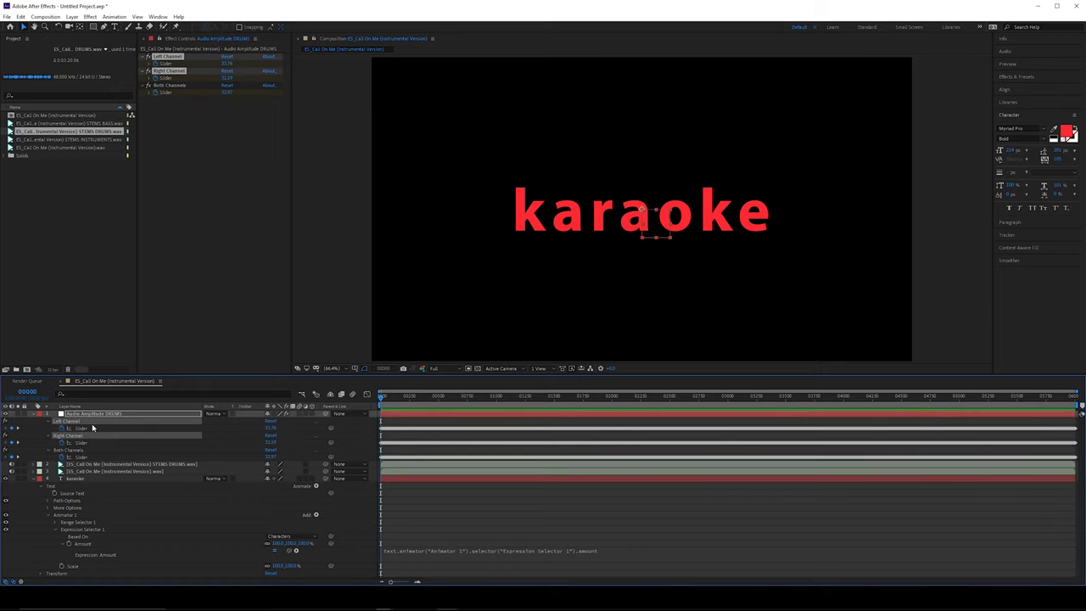
key(Delete)
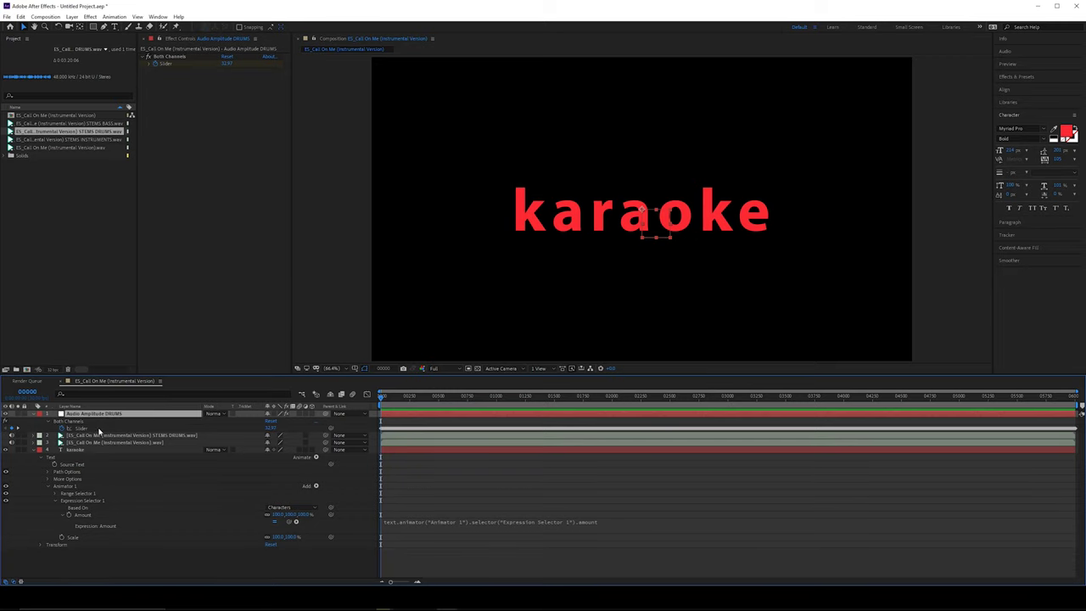
- Examine the Both Channels slider keyframes of the drums amplitude layer in the Graph Editor, then return to the layer view
click(95, 429)
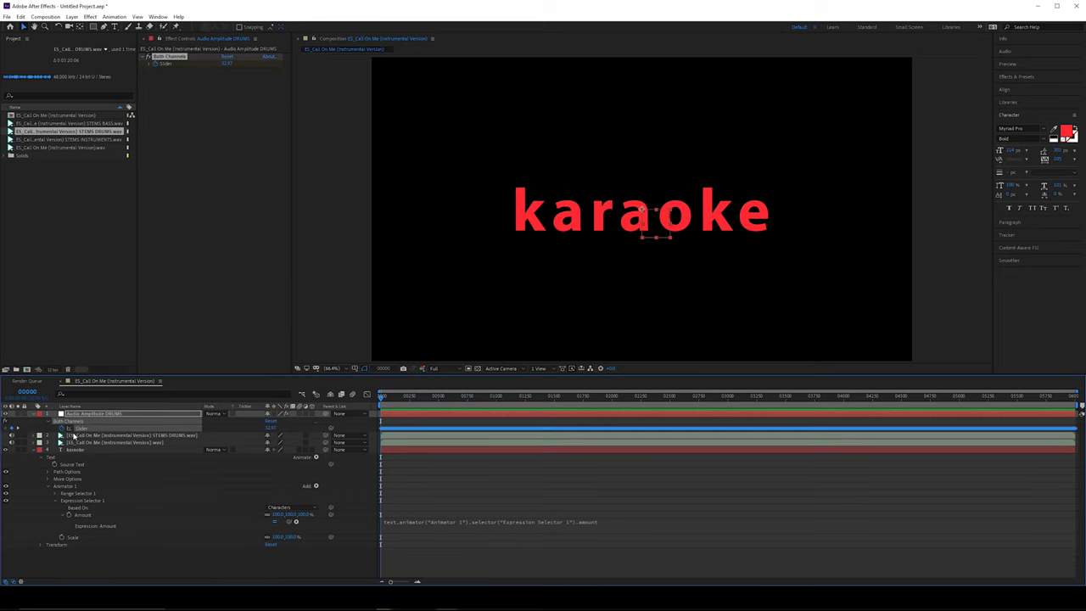
click(366, 395)
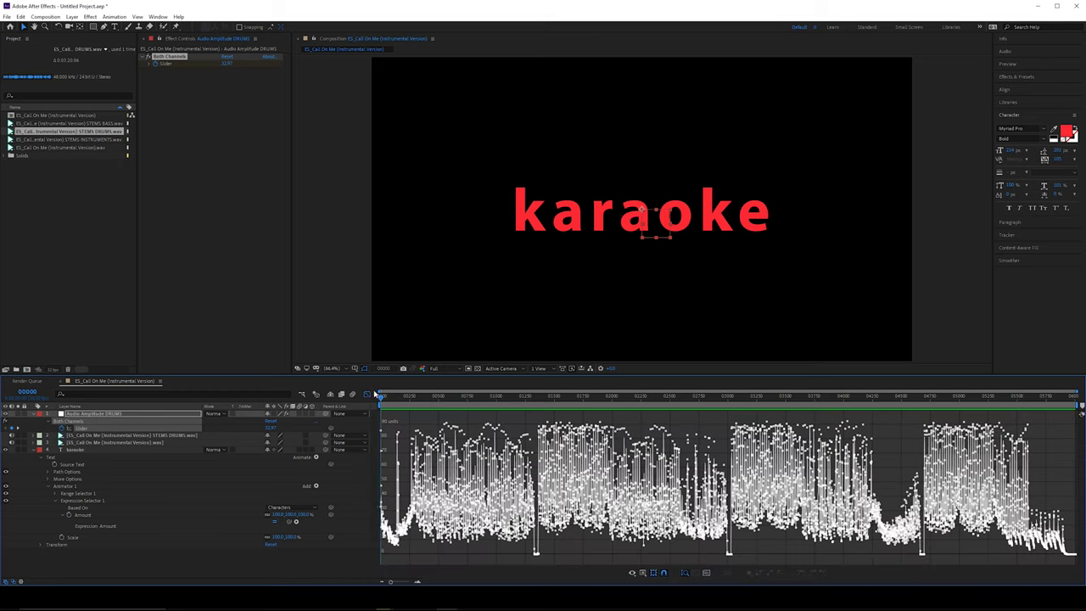
mouse_move(416, 483)
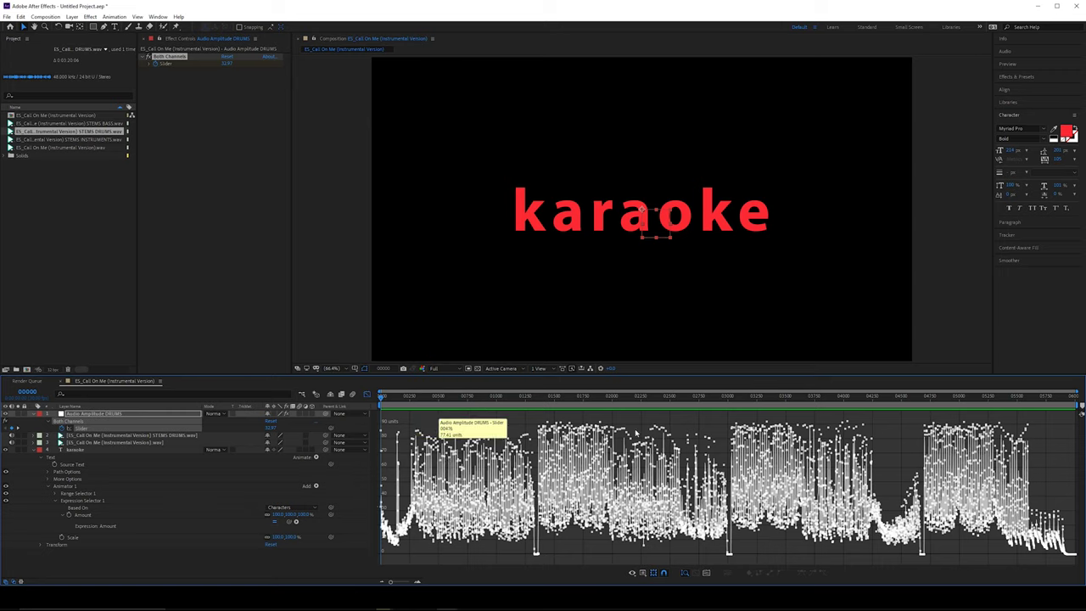
mouse_move(568, 469)
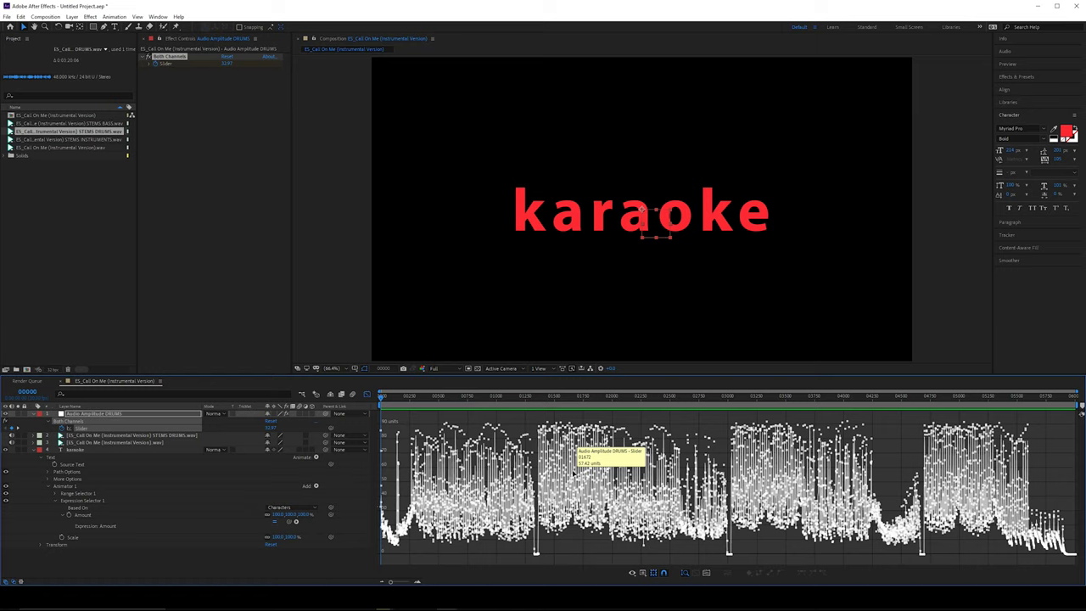
click(367, 395)
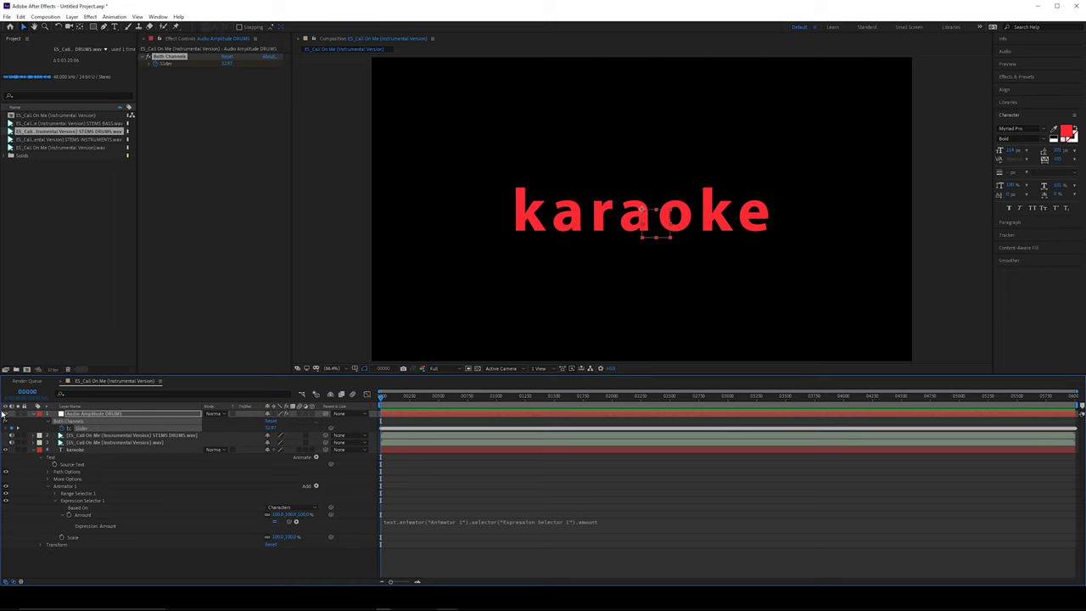
- Replace the Expression Selector 1 Amount expression with a link to the Audio Amplitude DRUMS Both Channels slider
click(613, 526)
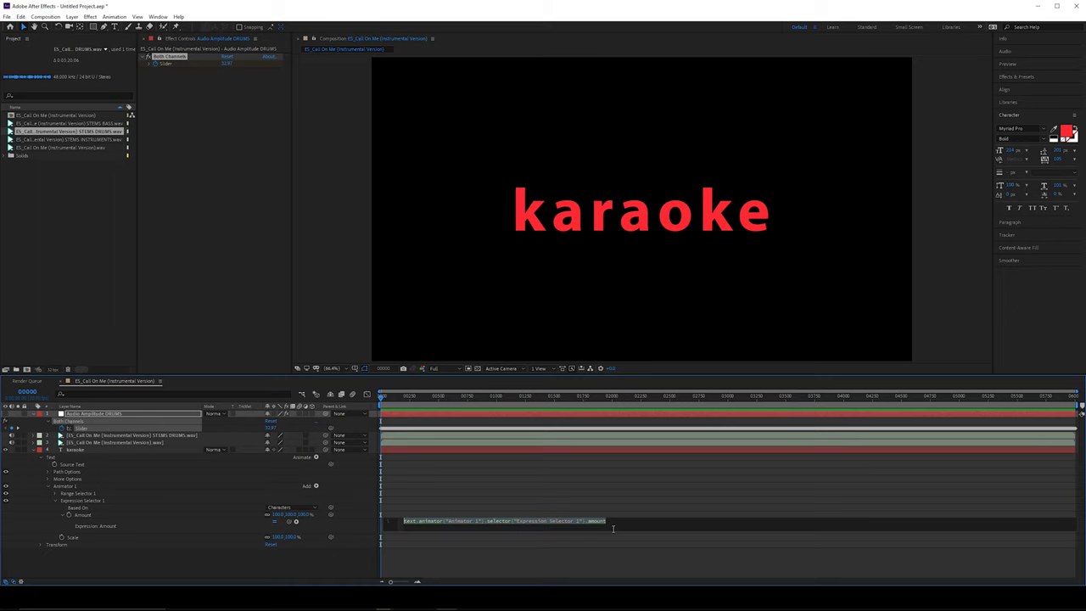
key(BackSpace)
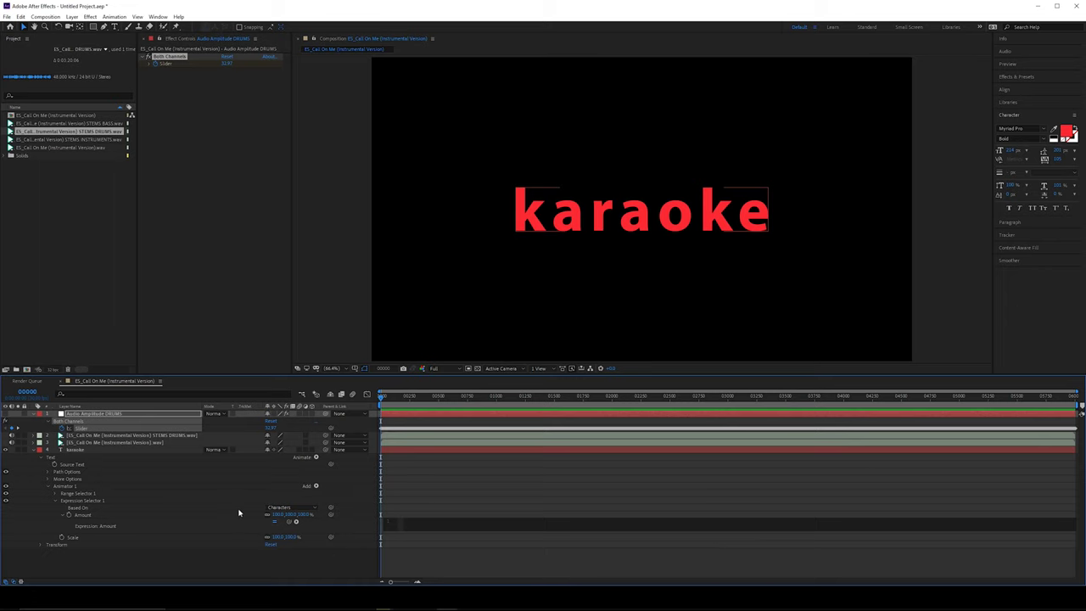
drag(296, 521, 87, 428)
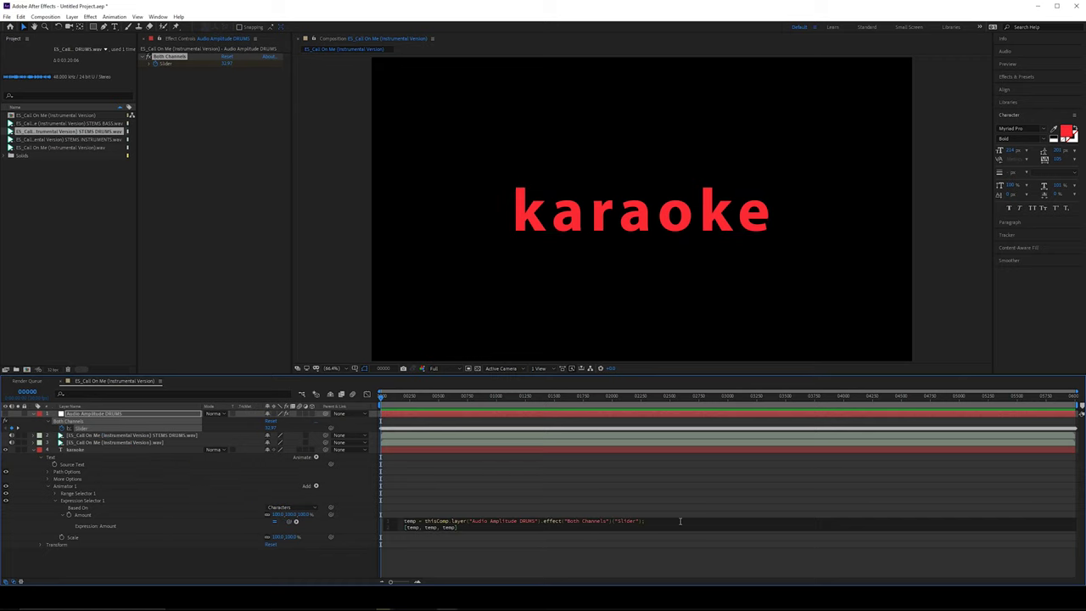
click(727, 538)
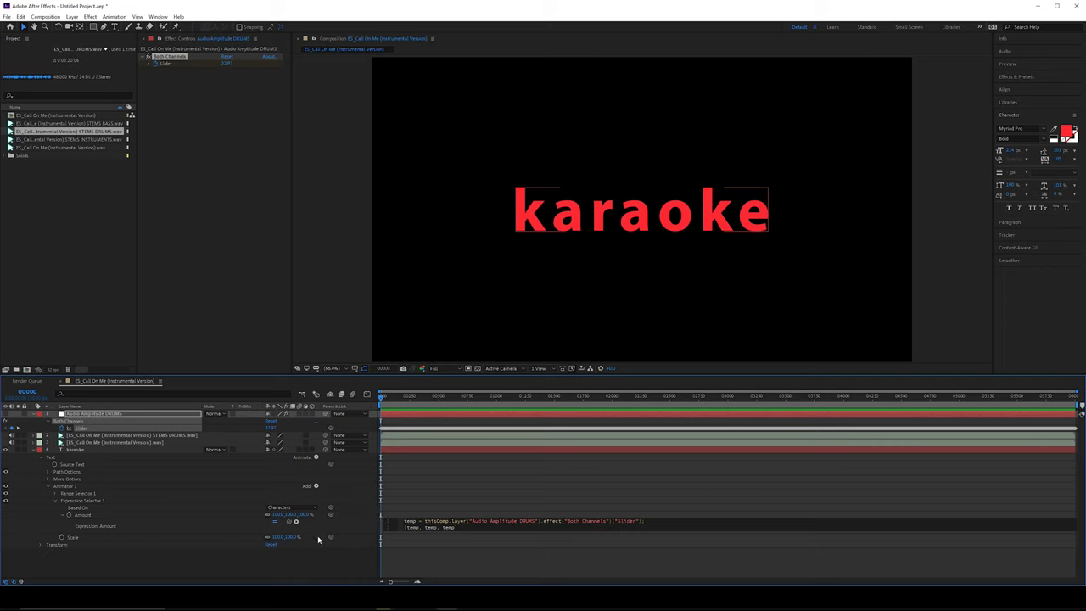
click(735, 533)
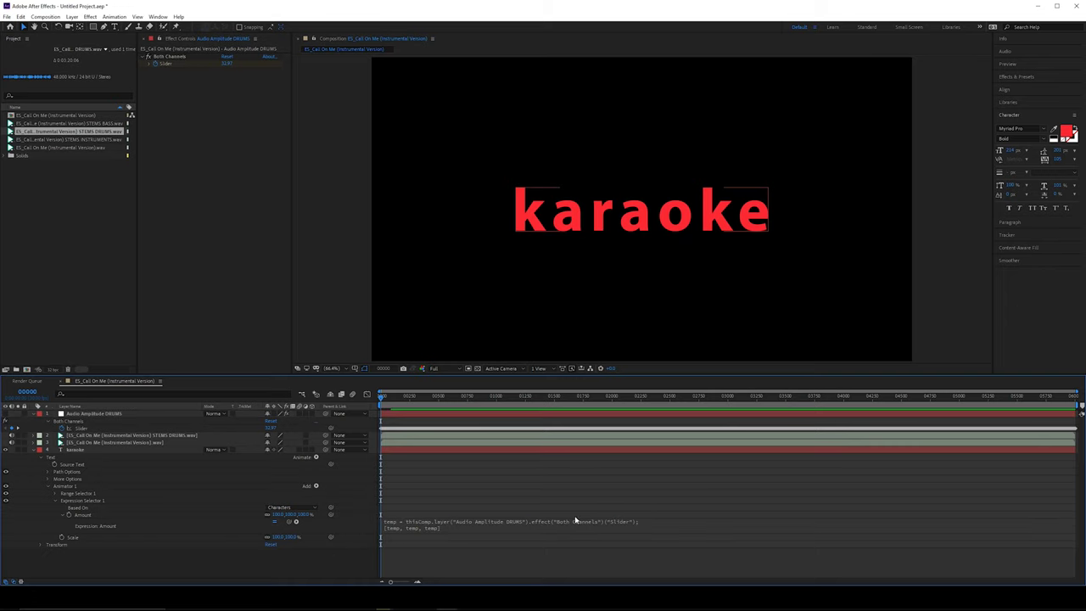
- Set the karaoke text animator's Scale to 50% horizontally and 150% vertically
click(276, 537)
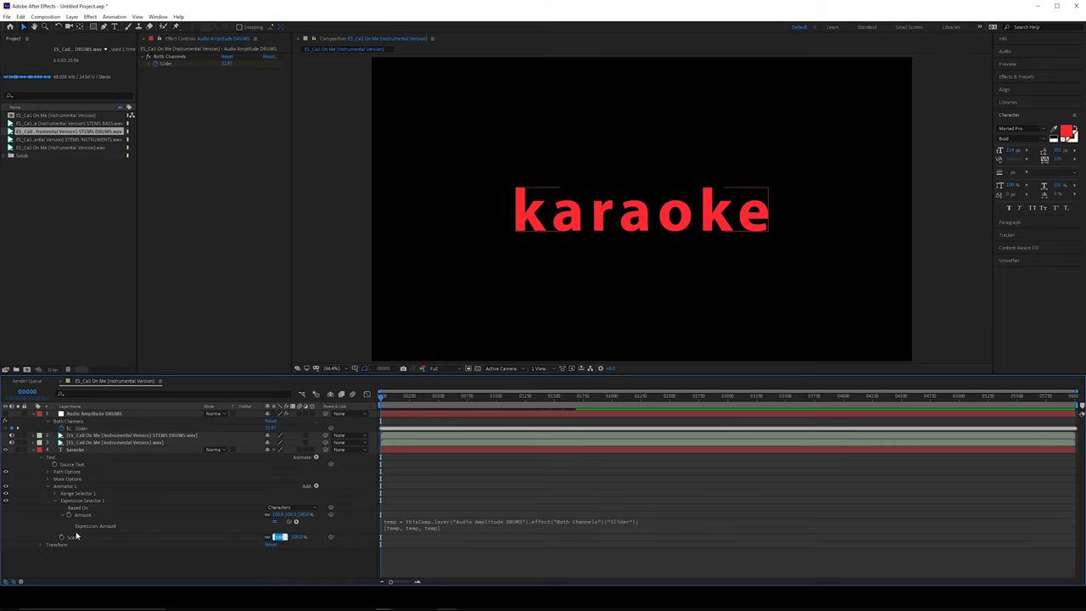
click(272, 541)
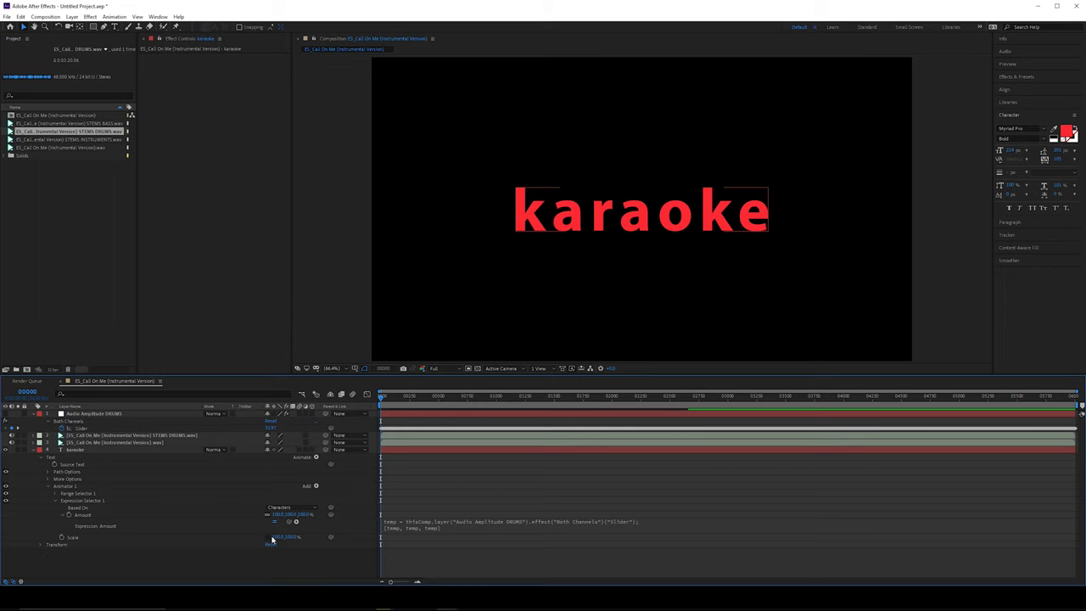
click(276, 537)
text(50)
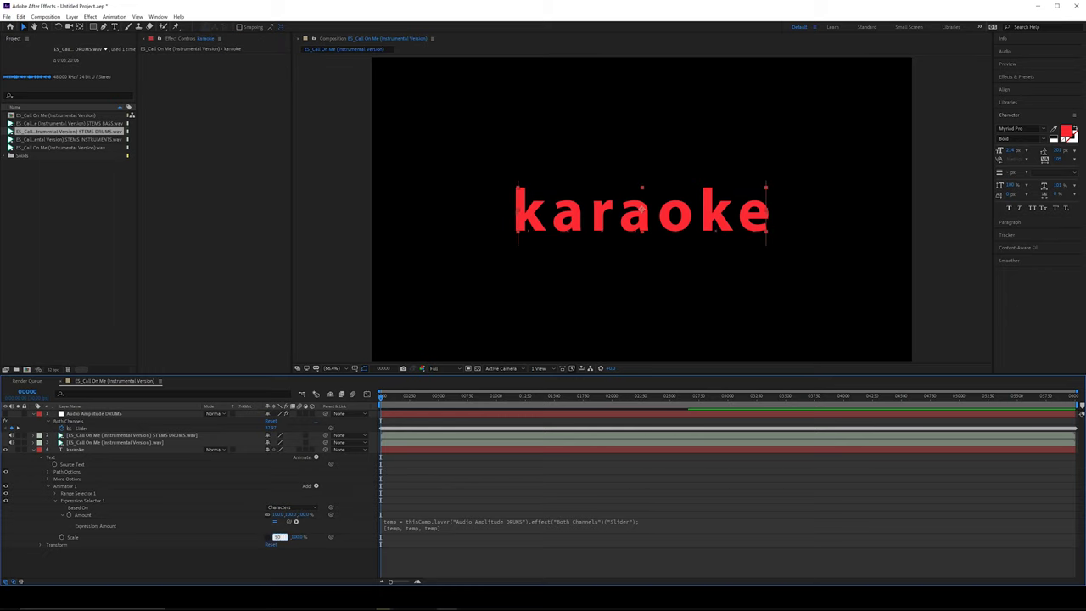
key(Return)
click(289, 537)
text(150)
key(Return)
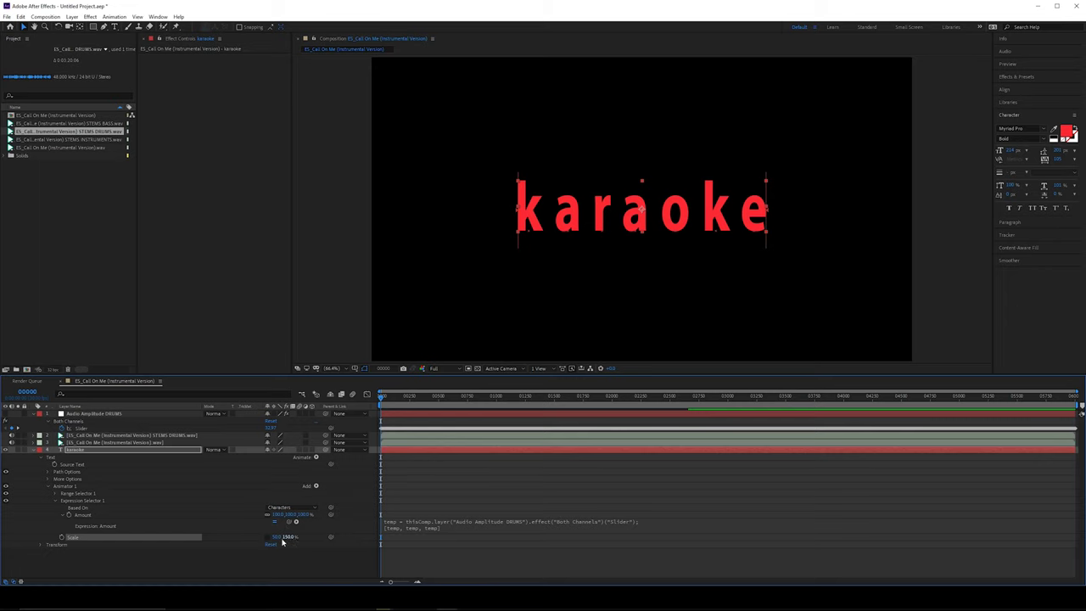
- Limit the work area to about frames 653 to 990 and preview the karaoke text animation within it
drag(406, 403, 501, 399)
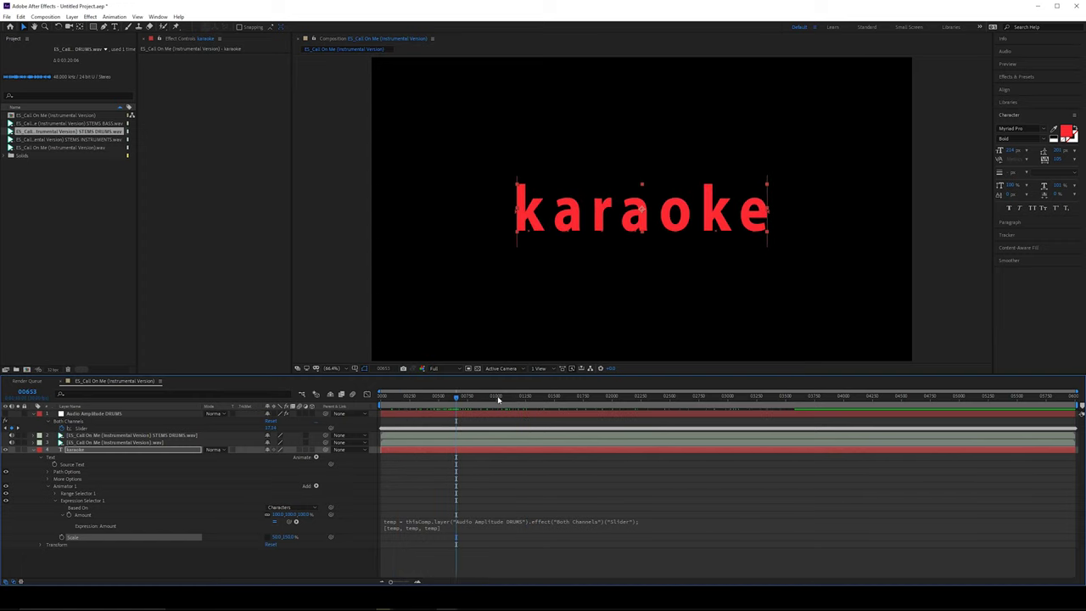
click(497, 399)
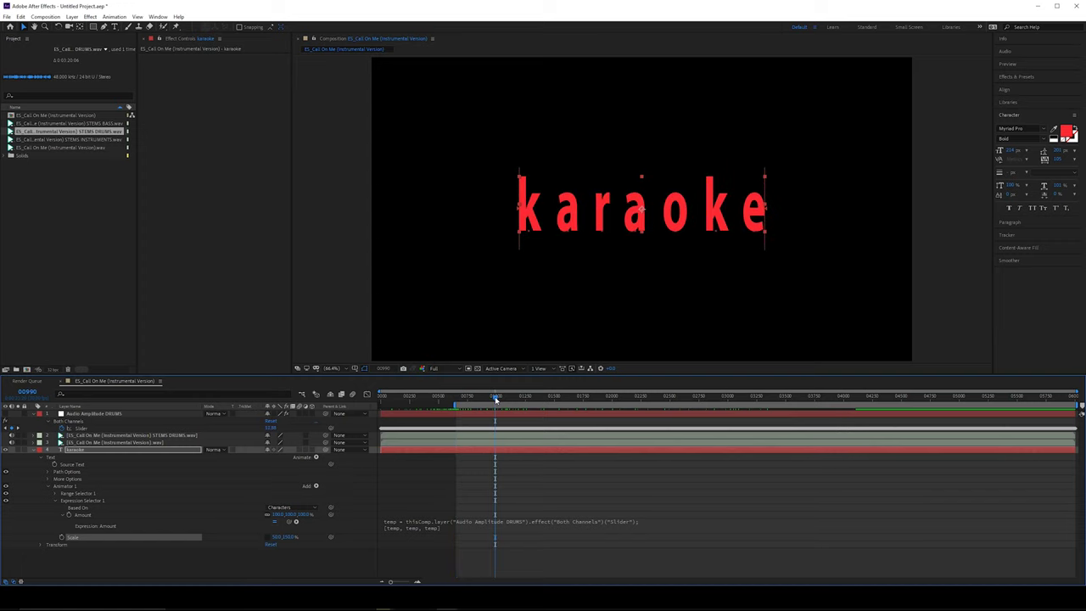
drag(496, 399, 459, 401)
key(space)
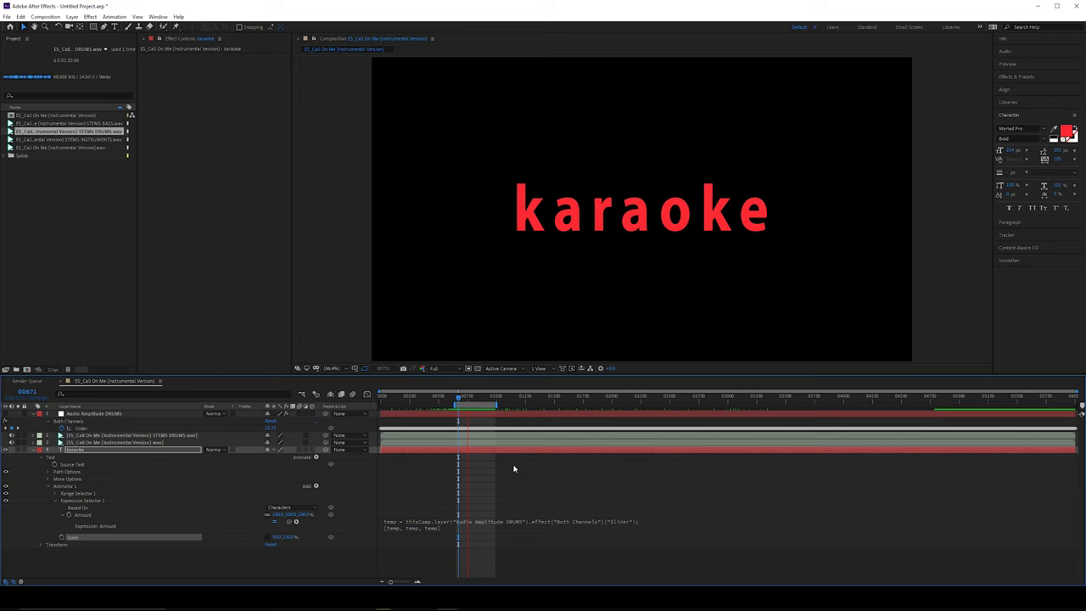
key(space)
key(v)
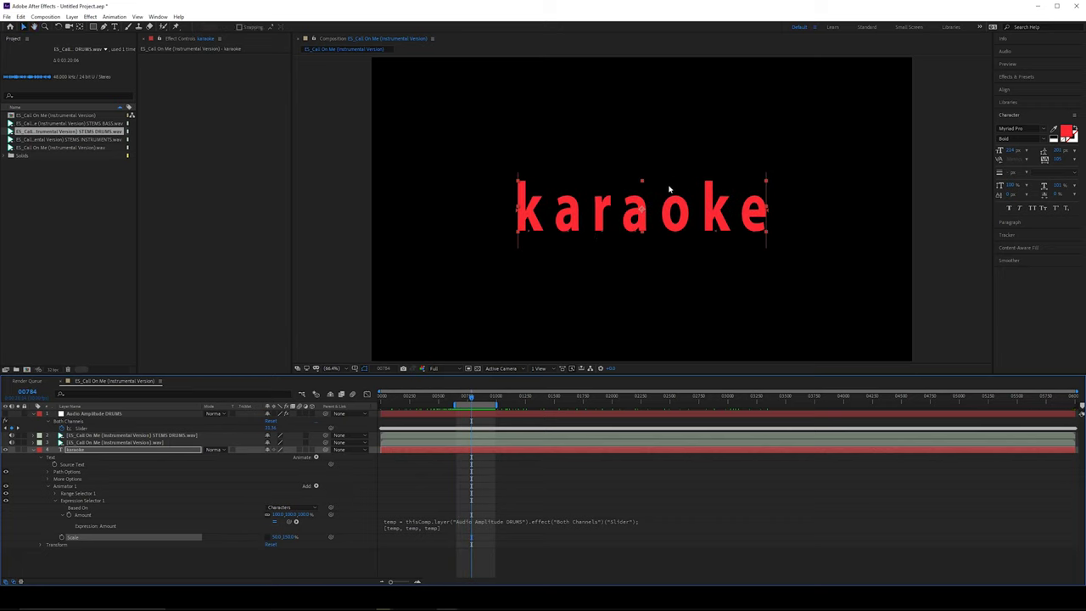
mouse_move(472, 403)
mouse_down()
mouse_move(482, 405)
mouse_move(472, 402)
mouse_up()
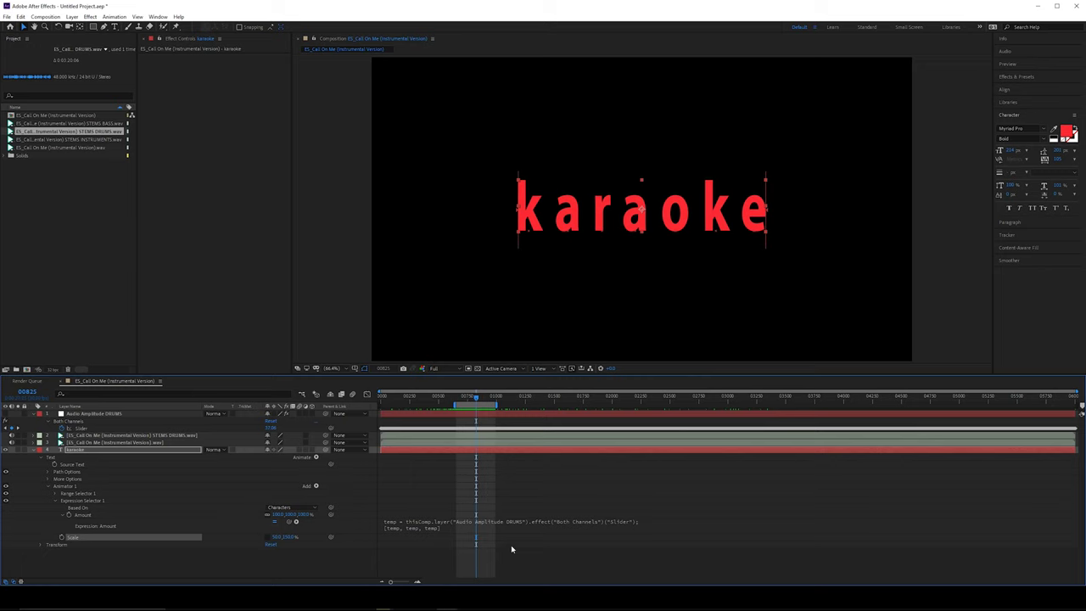
- Examine the low and high values of the drums Both Channels slider curve around the work area in the Graph Editor
click(82, 414)
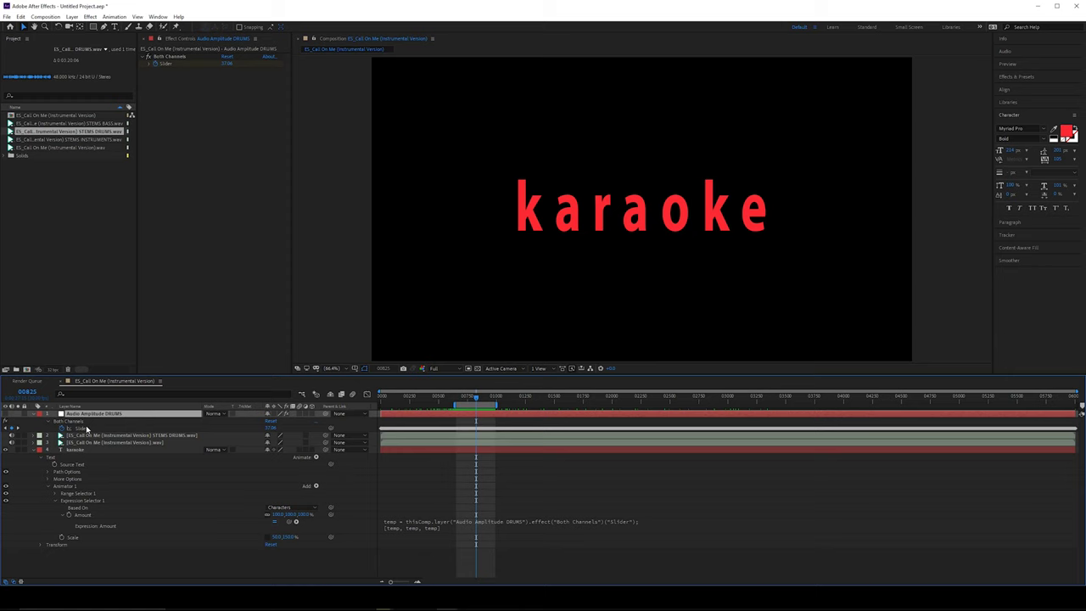
click(86, 428)
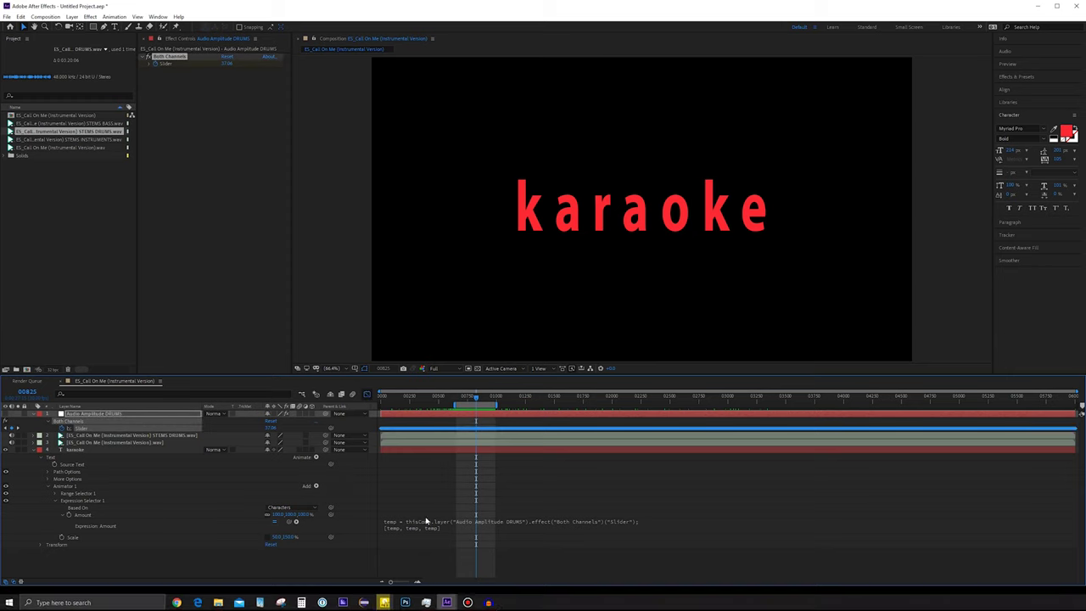
click(366, 395)
drag(1079, 391, 587, 392)
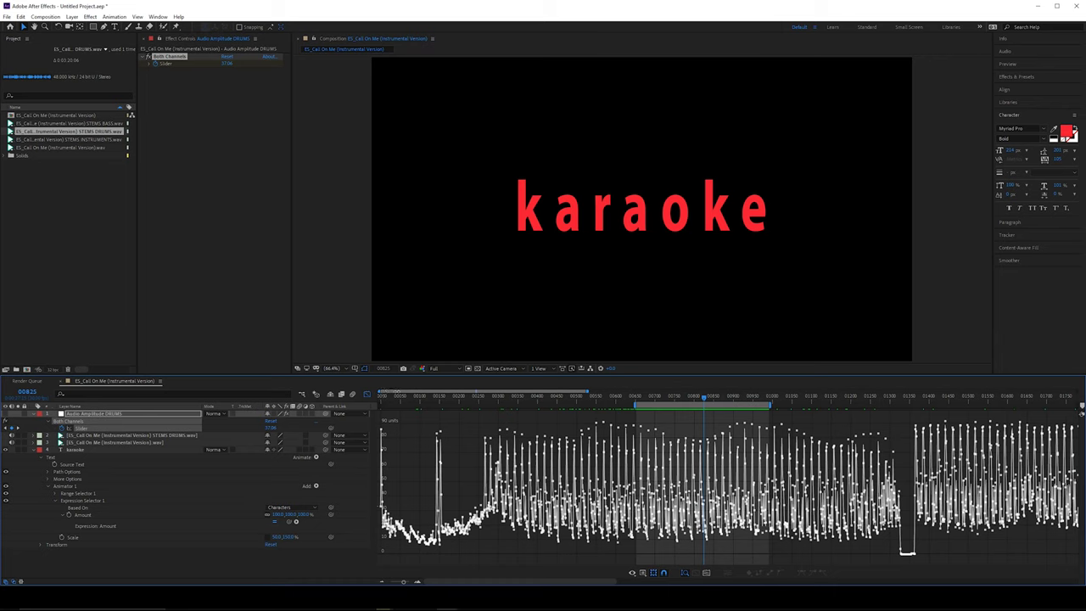
drag(378, 391, 422, 391)
click(590, 400)
key(ctrl+z)
mouse_move(517, 537)
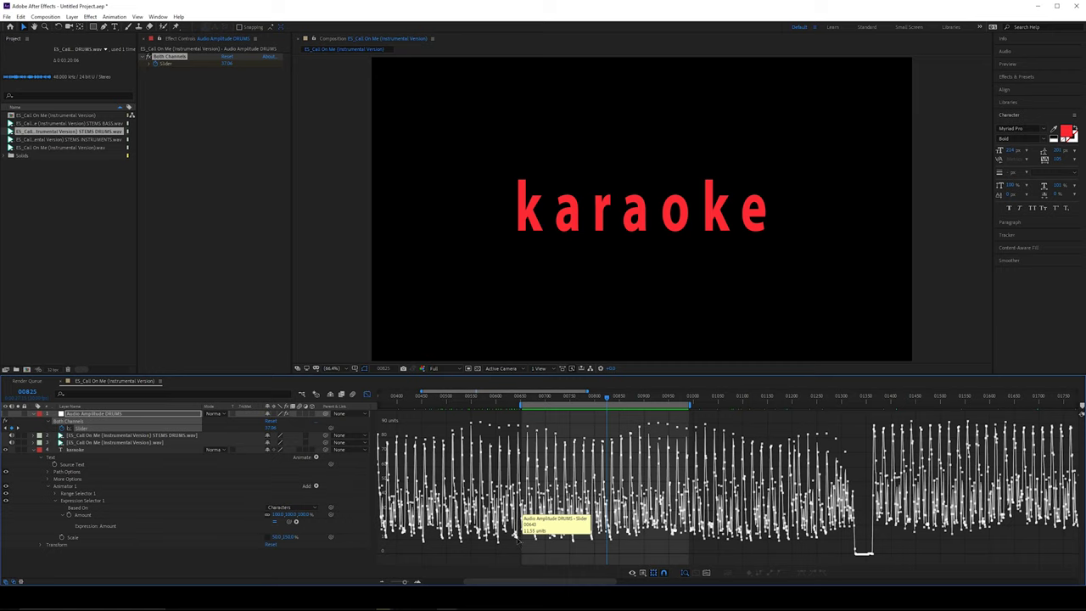
mouse_move(574, 544)
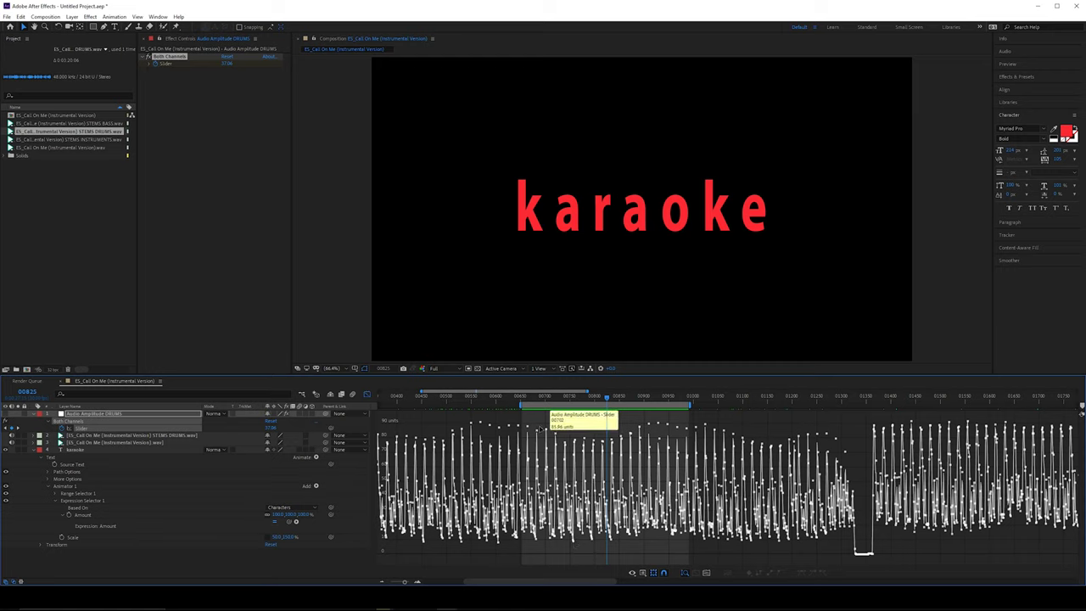
mouse_move(485, 422)
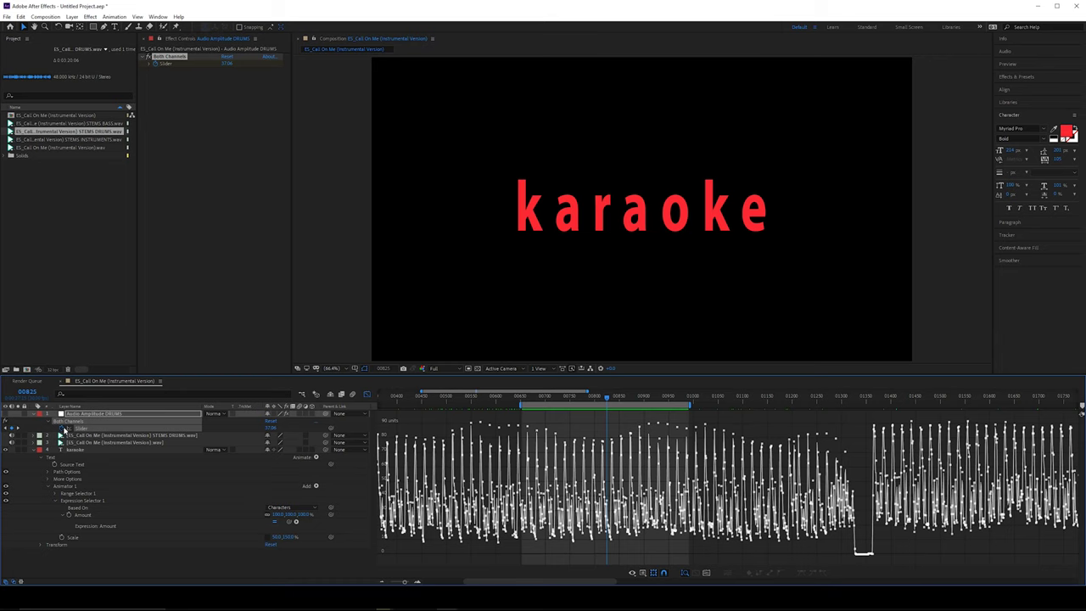
- Add the expression ease(value, 40, 90, 0, 1) to the drums Both Channels slider, then check the text in the layer view
click(67, 430)
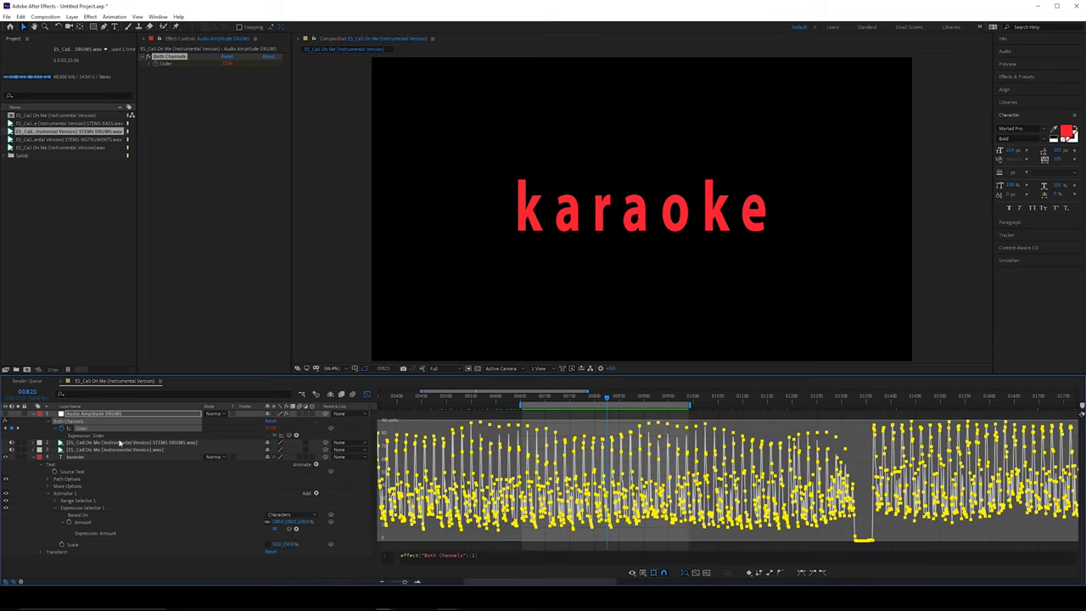
click(432, 555)
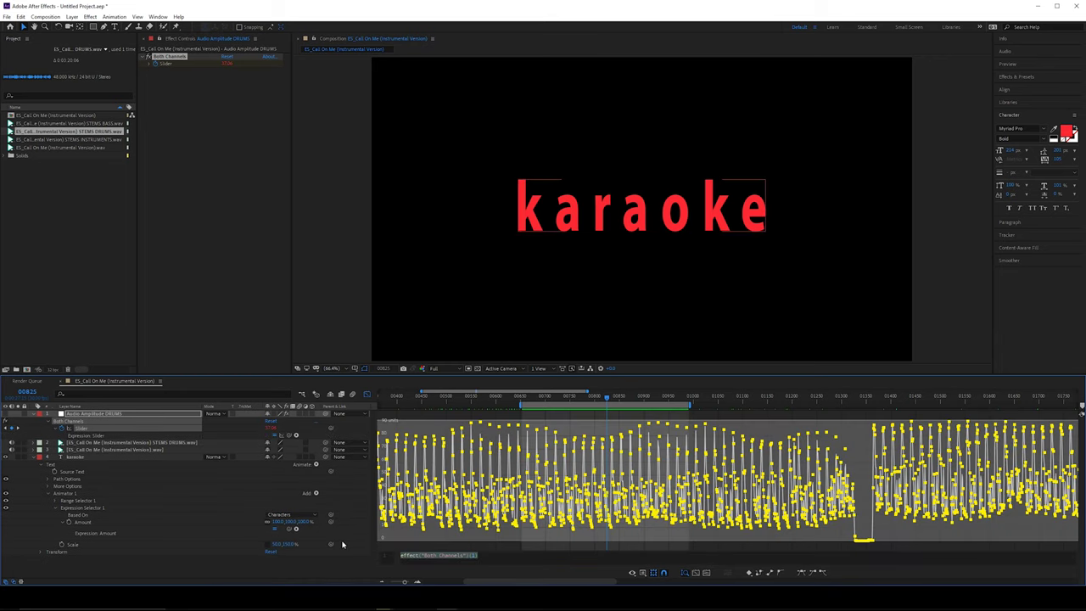
text(ease(value, 40, 90, 0,)
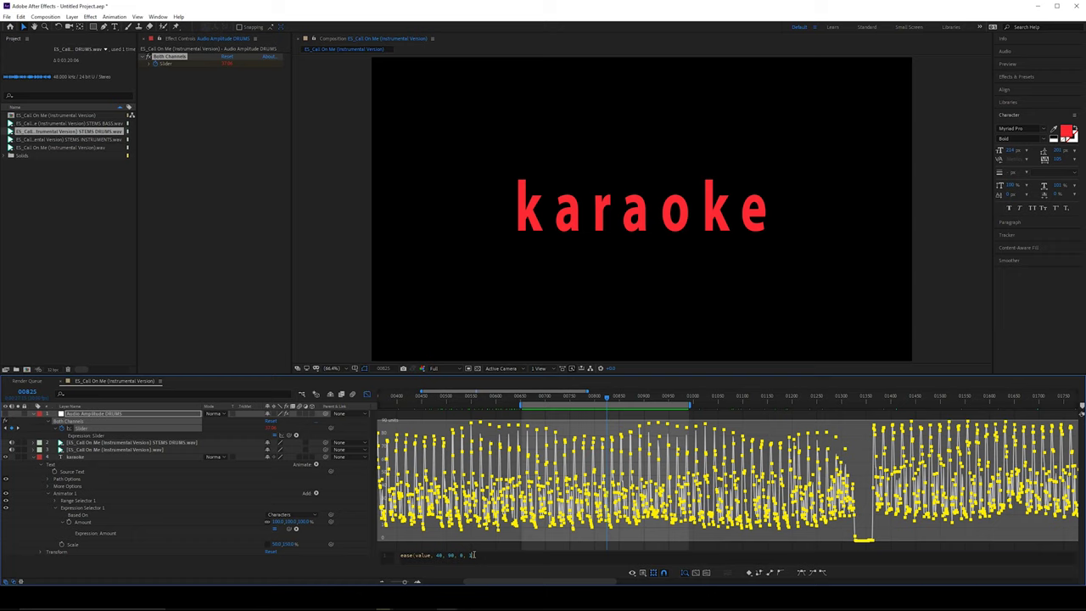
text(1)
double_click(470, 555)
mouse_move(535, 495)
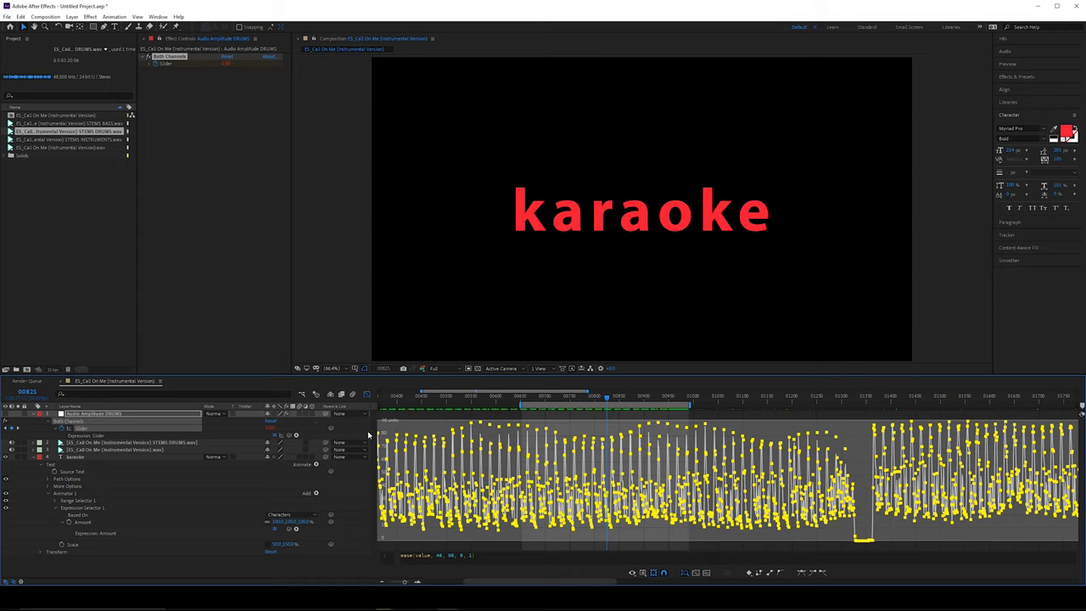
click(367, 394)
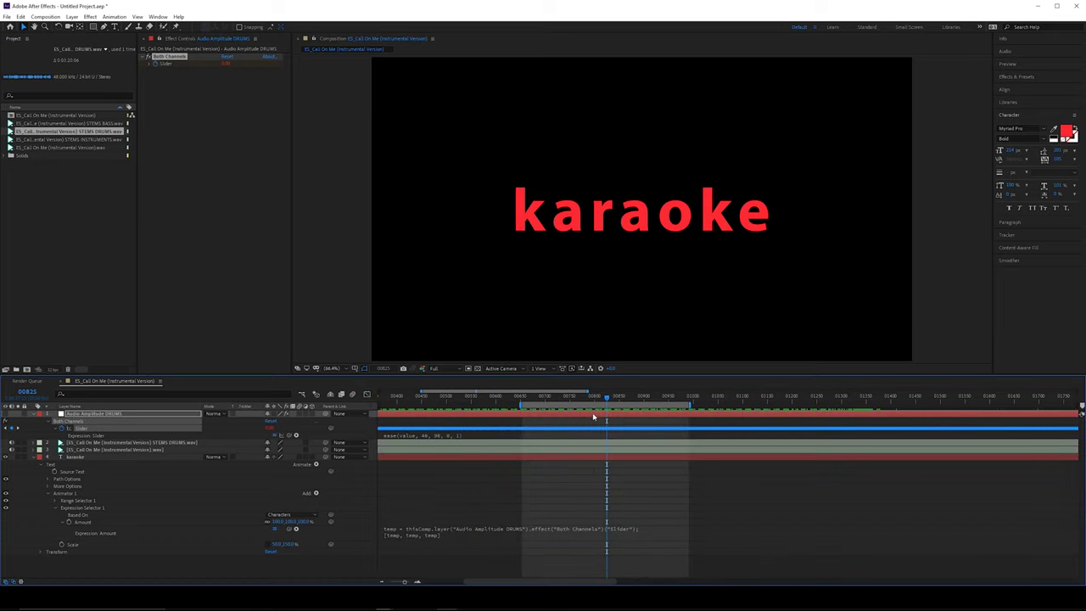
drag(573, 407, 605, 397)
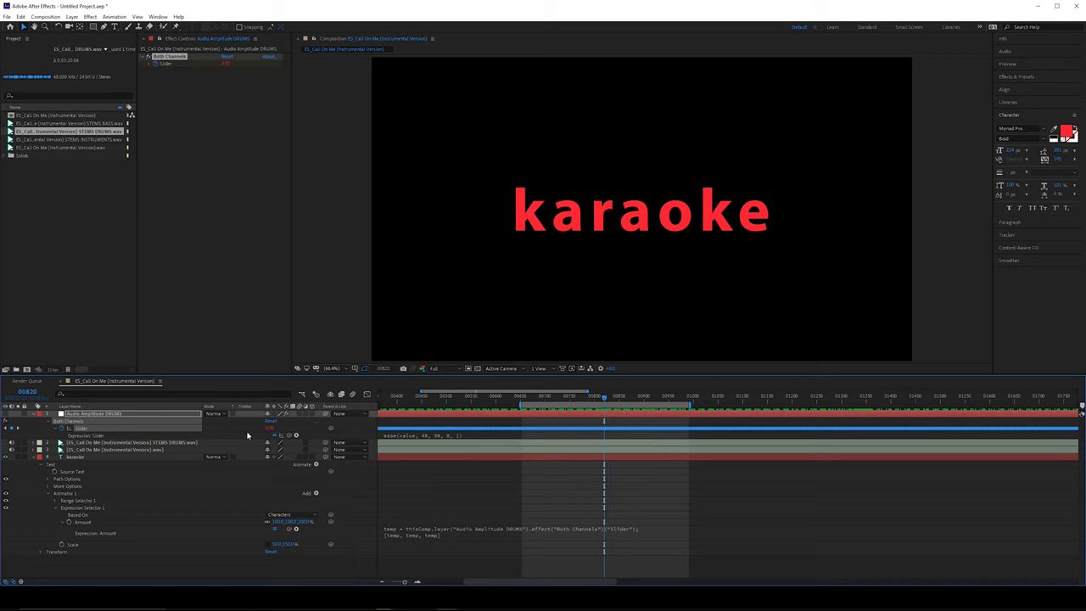
- Multiply the slider value in the Amount expression's temp line by 100 and check the text over the drum beats
click(646, 531)
click(650, 526)
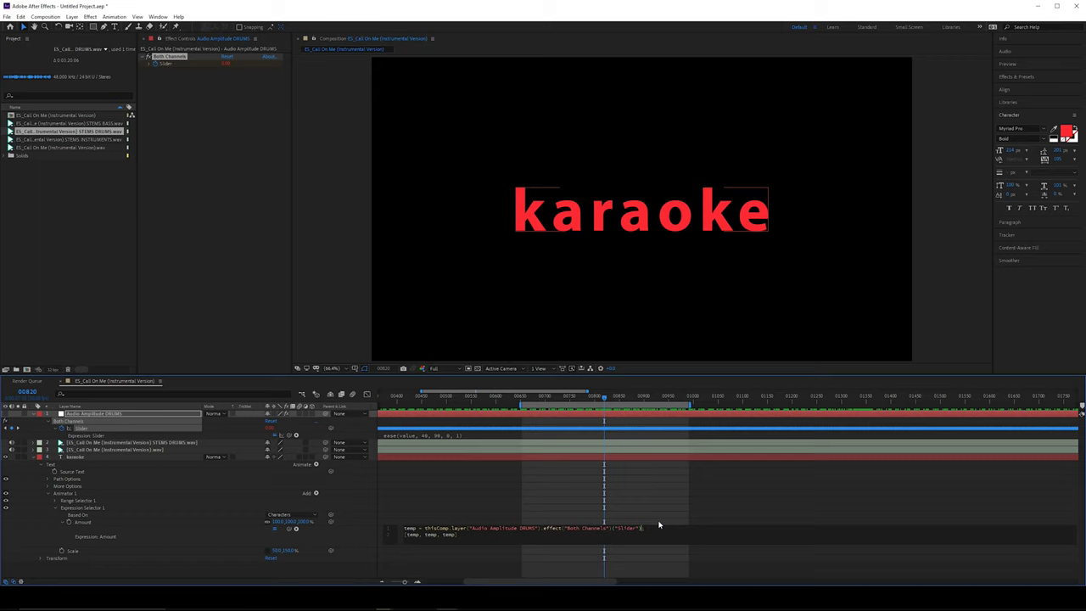
text(* 100;)
click(679, 518)
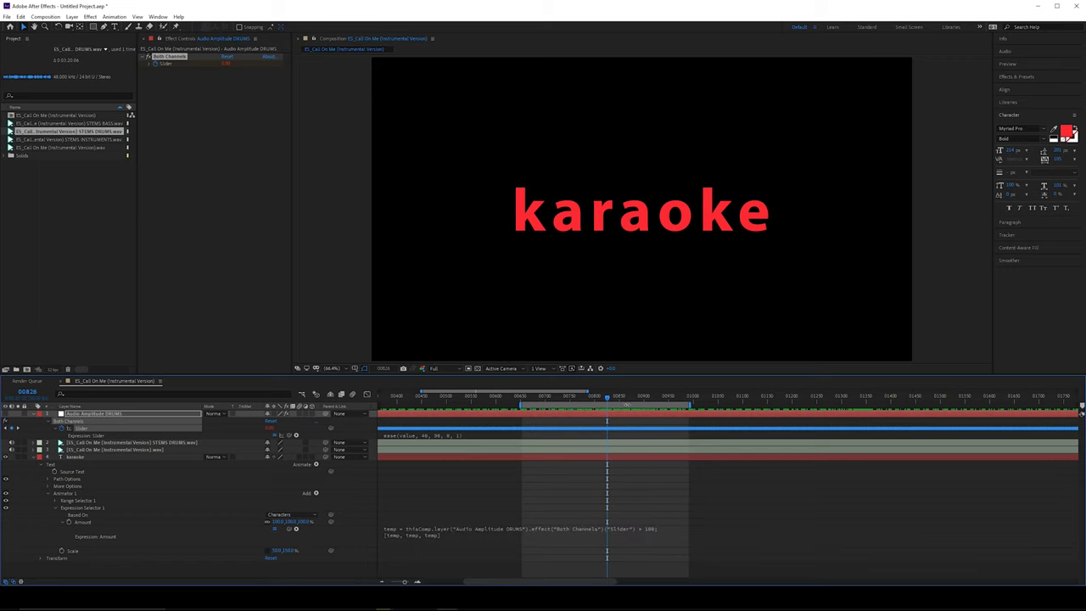
mouse_move(634, 398)
mouse_down()
mouse_move(676, 403)
mouse_move(598, 399)
mouse_move(633, 401)
mouse_up()
drag(634, 400, 635, 400)
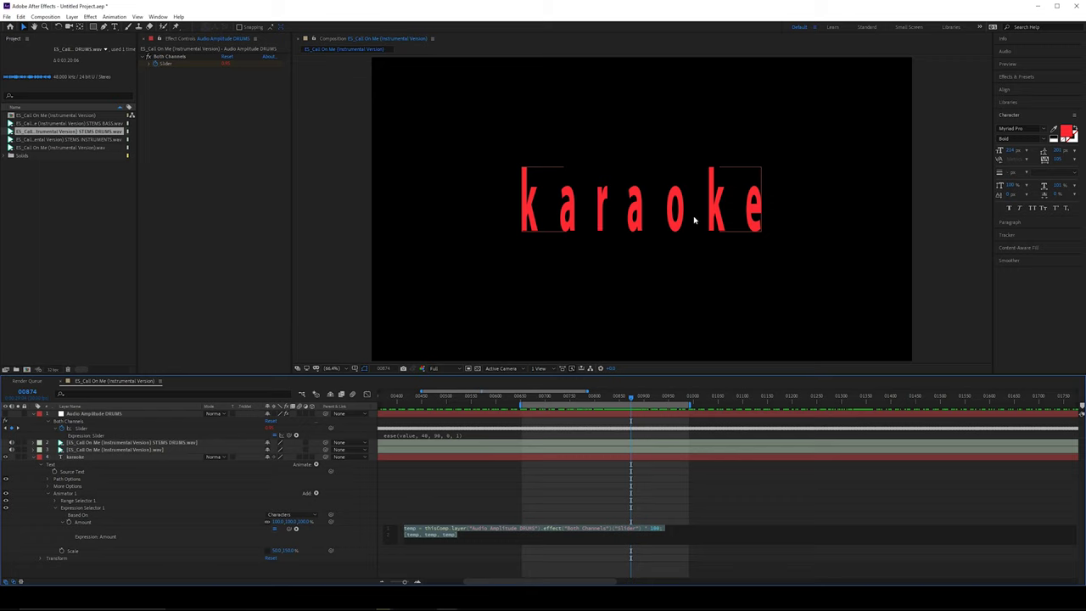
- Add the line myIndex = time - (textIndex / 1); between the temp line and the output array in the Amount expression
click(684, 527)
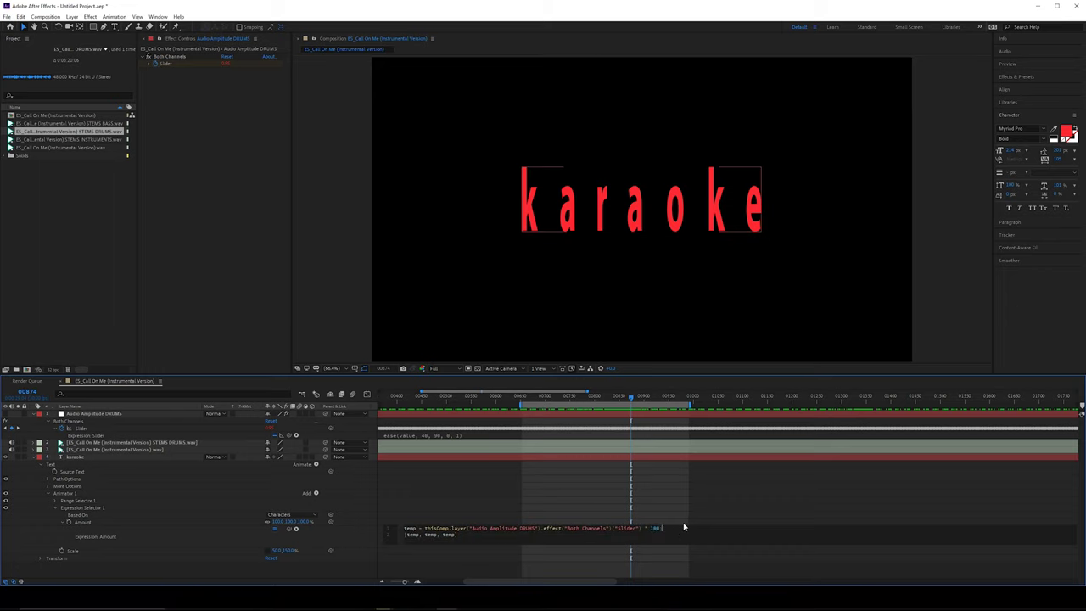
key(Return)
key(Return)
key(Return)
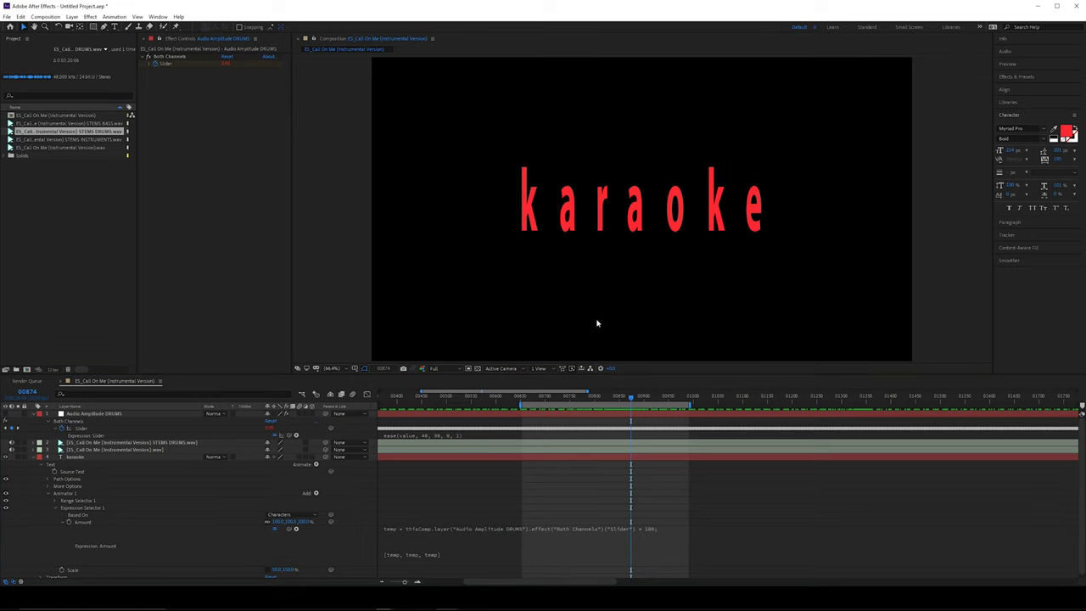
click(407, 531)
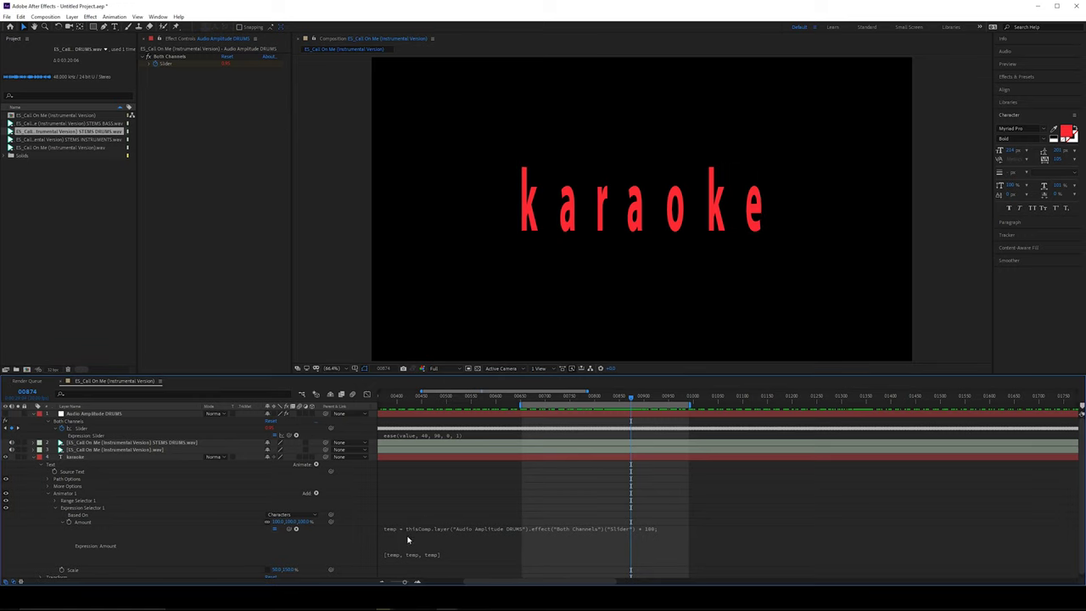
text(my)
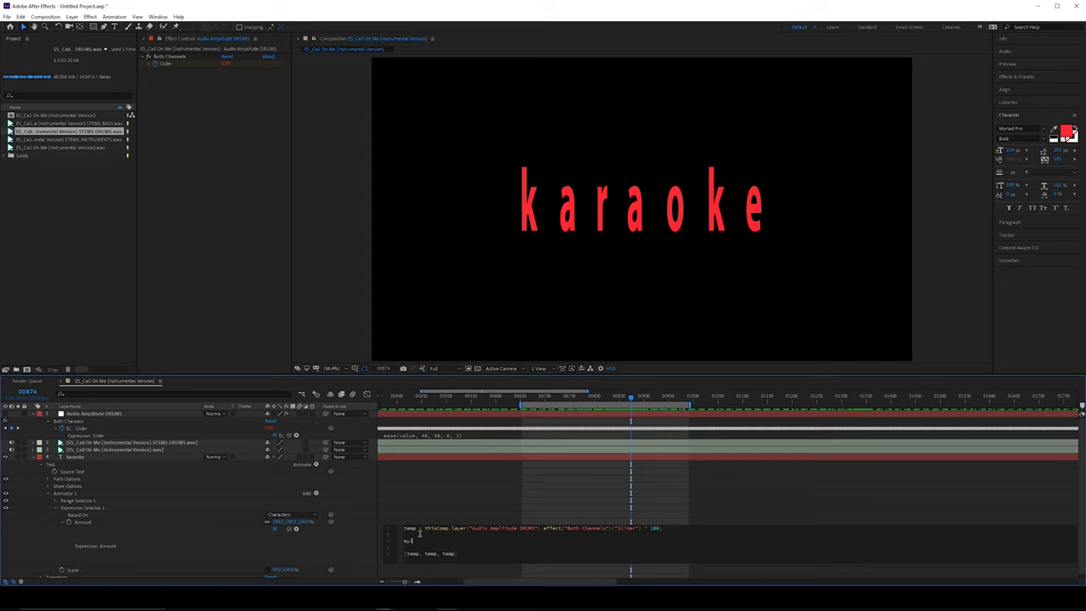
text(Index = time - (textIndex)
click(565, 504)
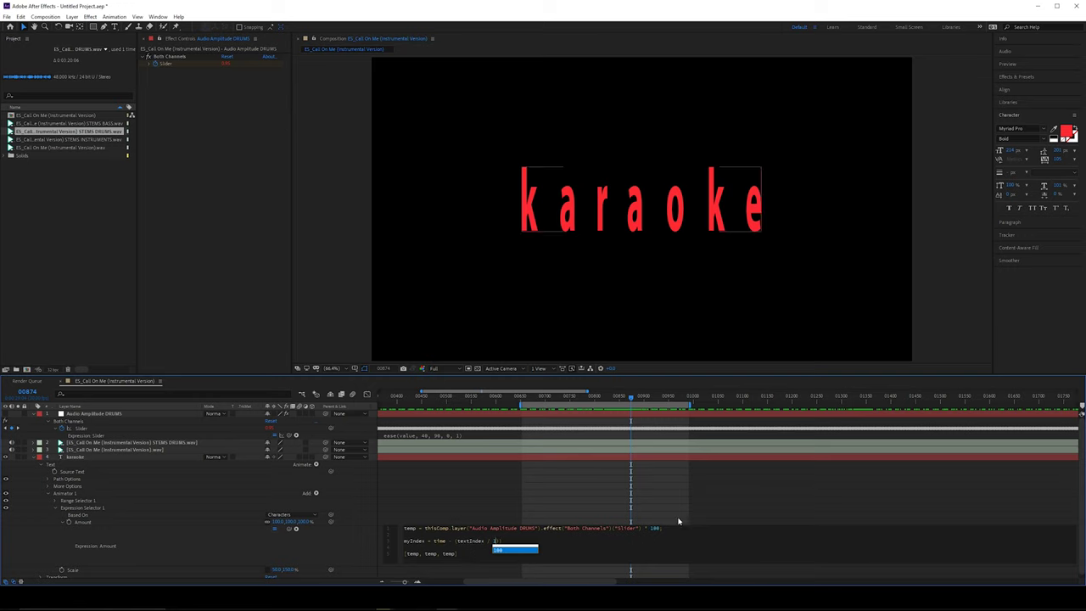
click(514, 540)
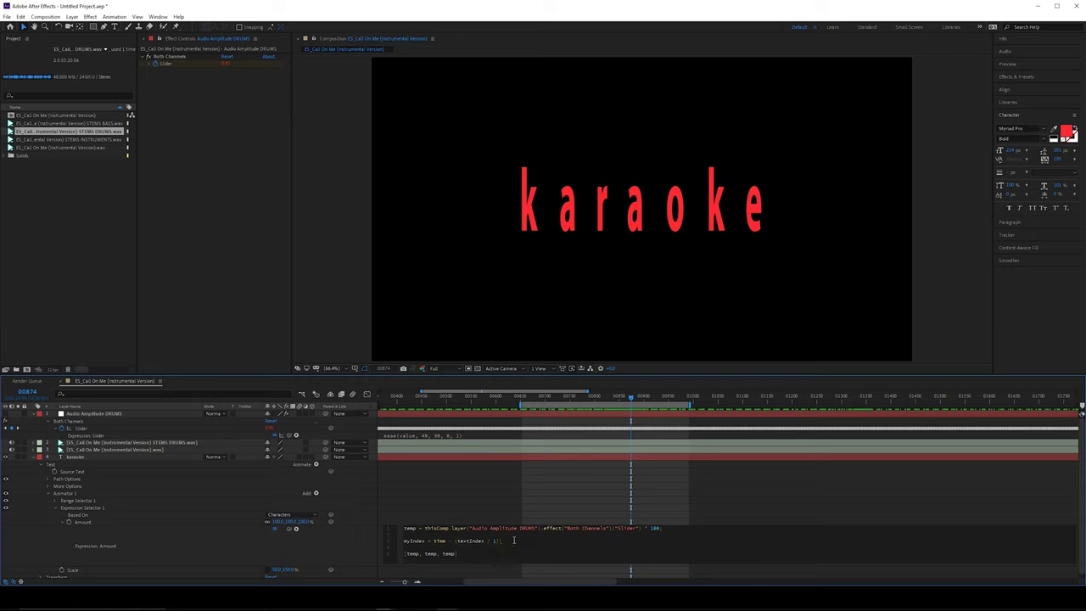
text(;)
key(Return)
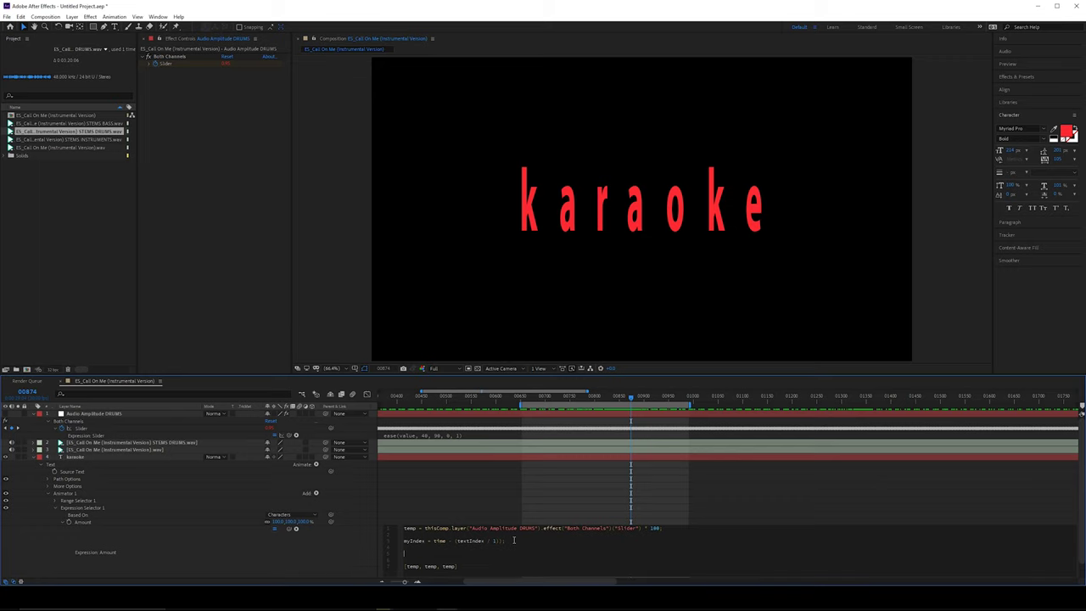
- Rename the temp variable to audio and write react = audio * Math.abs( Math.cos( myIndex ) + 1); below the myIndex line
text(react =)
double_click(412, 528)
text(audio)
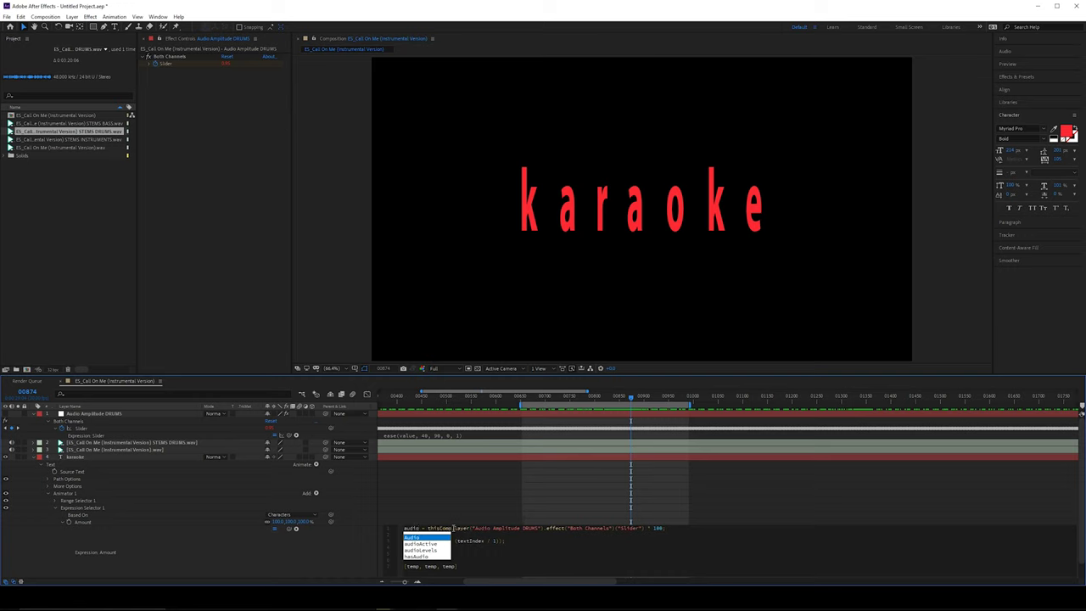
drag(452, 529, 666, 528)
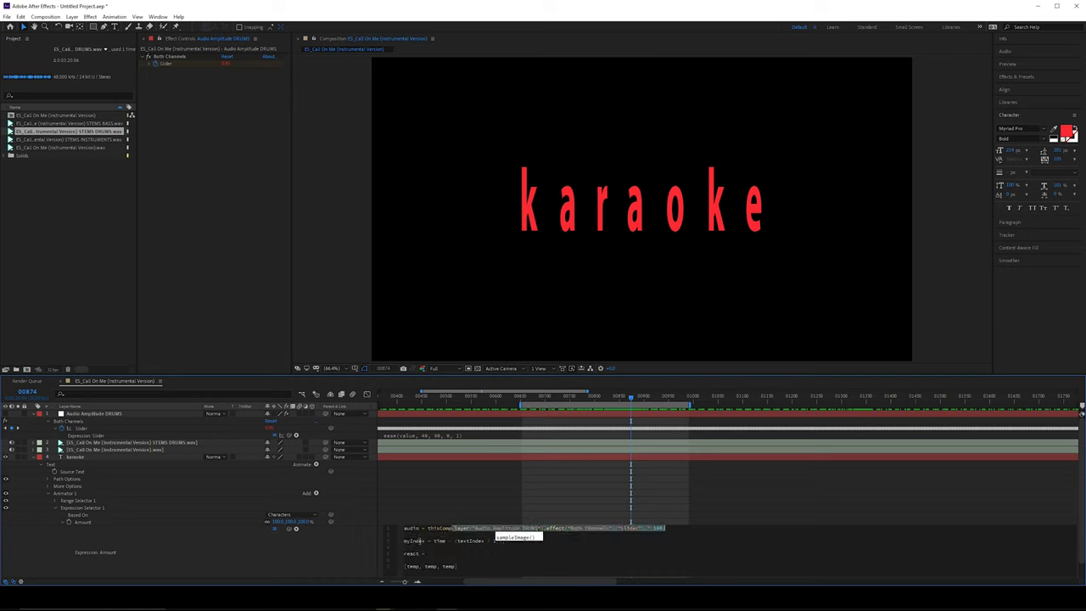
click(440, 553)
text(audio *)
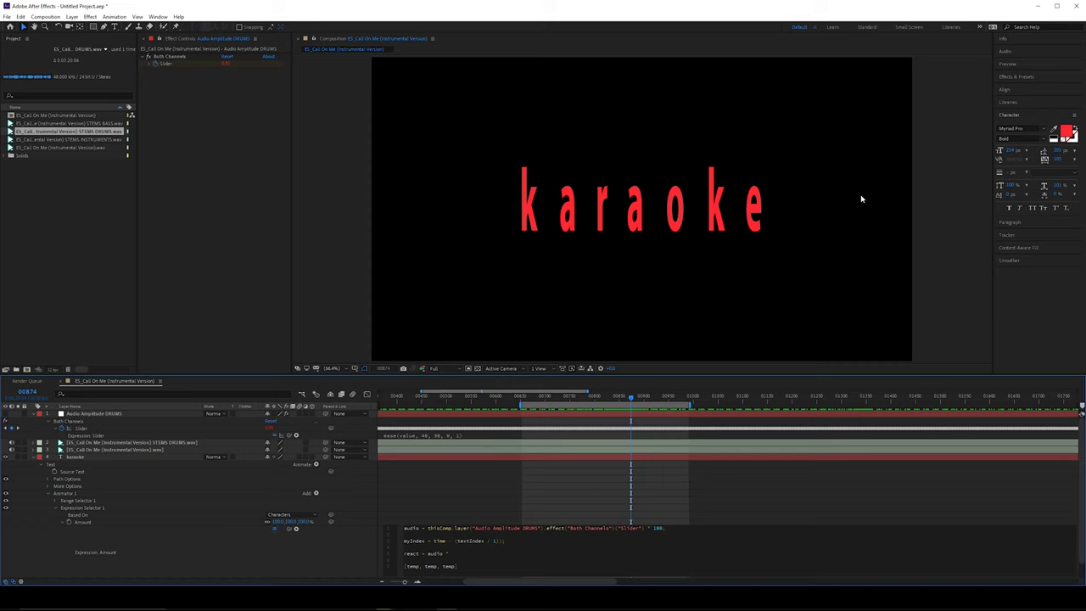
text(M)
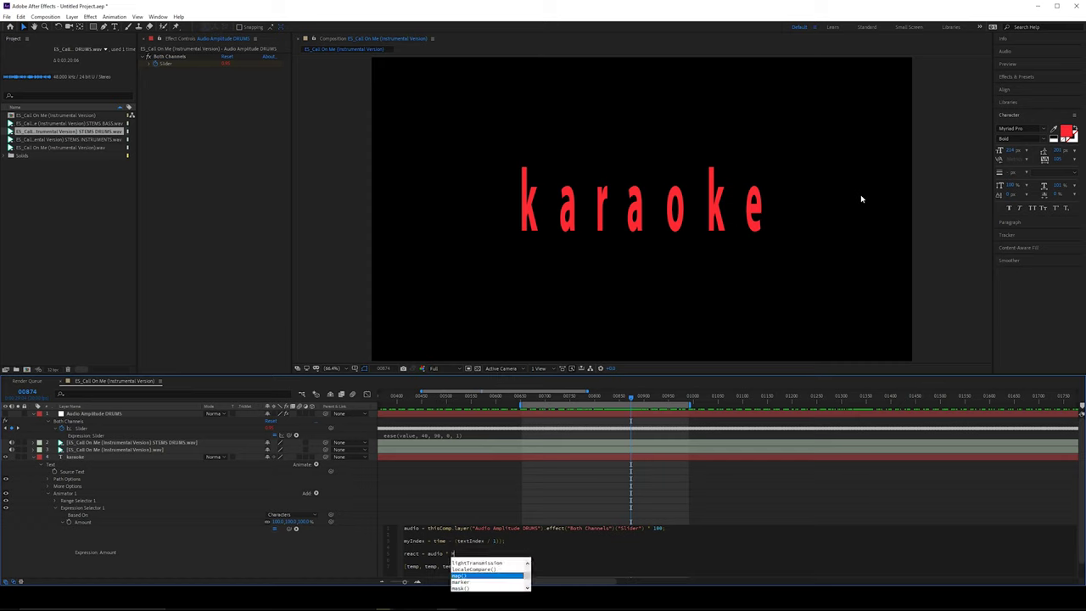
text(ath.abs( Math)
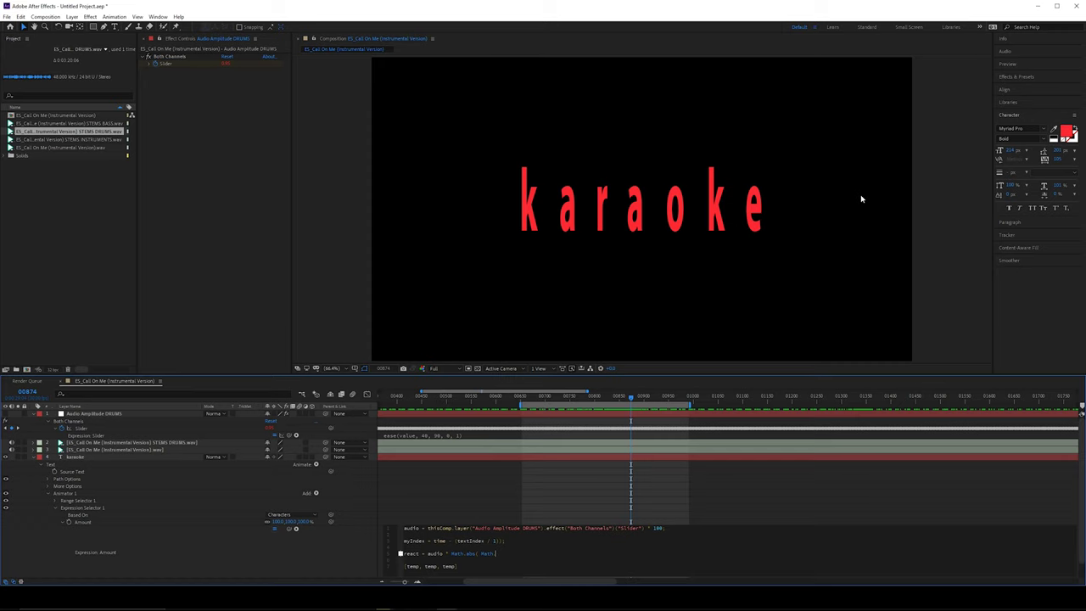
text(.cos(myIndex )  + 1);)
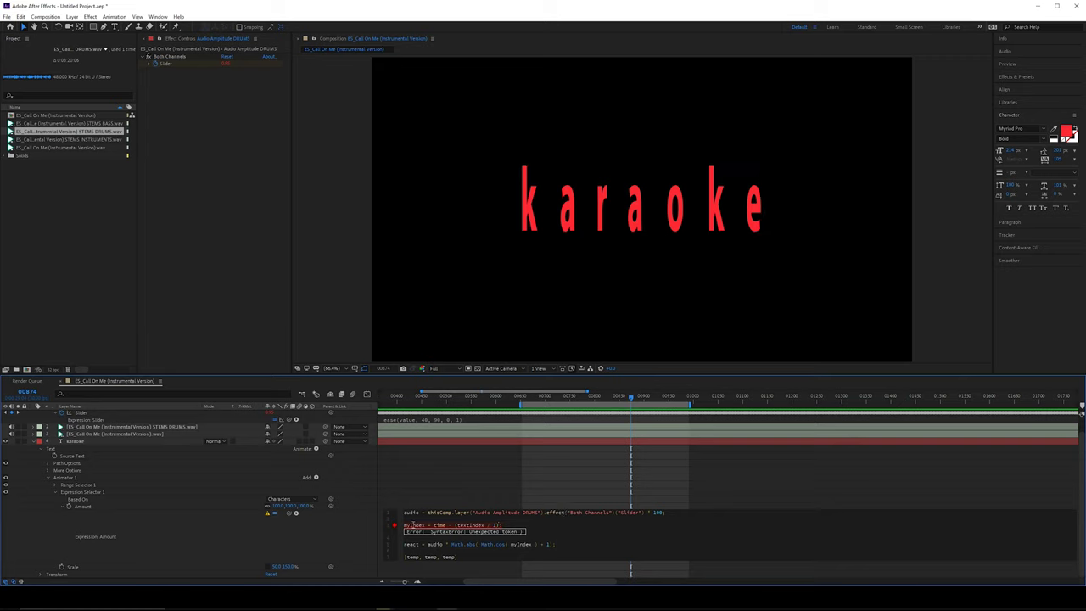
- Change the Amount expression's output array to [react, react] and apply the expression
double_click(410, 544)
key(ctrl+c)
double_click(414, 557)
key(ctrl+v)
double_click(435, 558)
key(ctrl+v)
double_click(453, 557)
key(BackSpace)
key(BackSpace)
key(BackSpace)
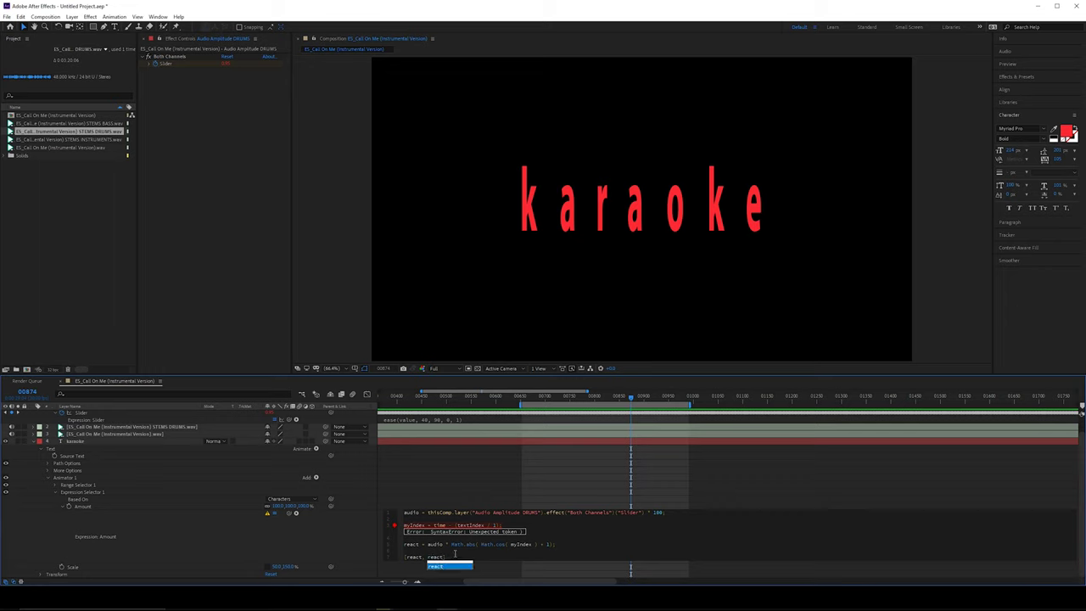
click(526, 485)
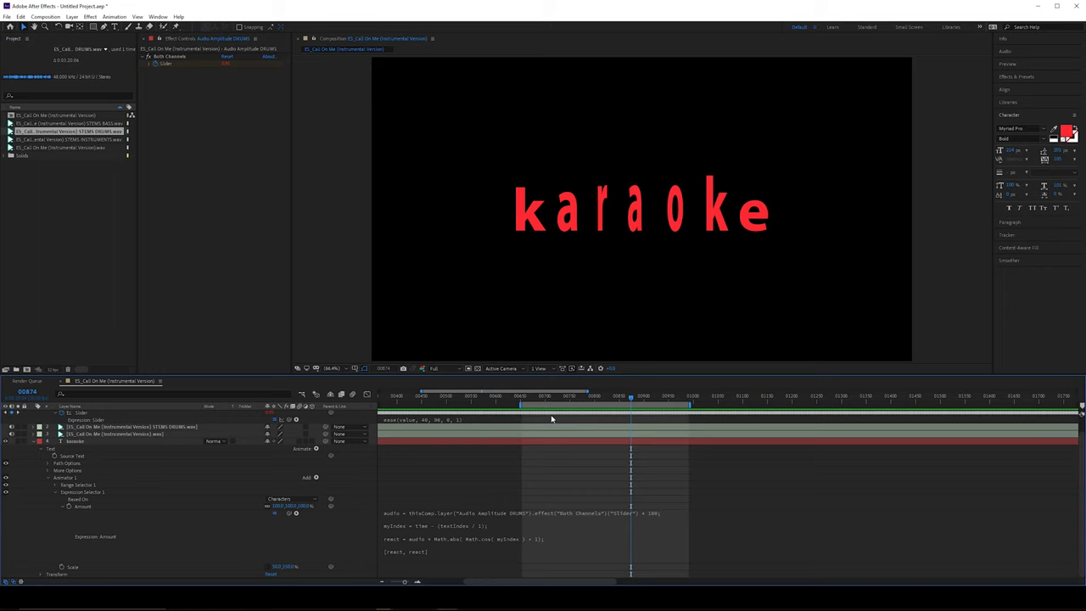
- Preview the per-character delay of the karaoke text over the drum beats in the work area
drag(542, 397, 532, 397)
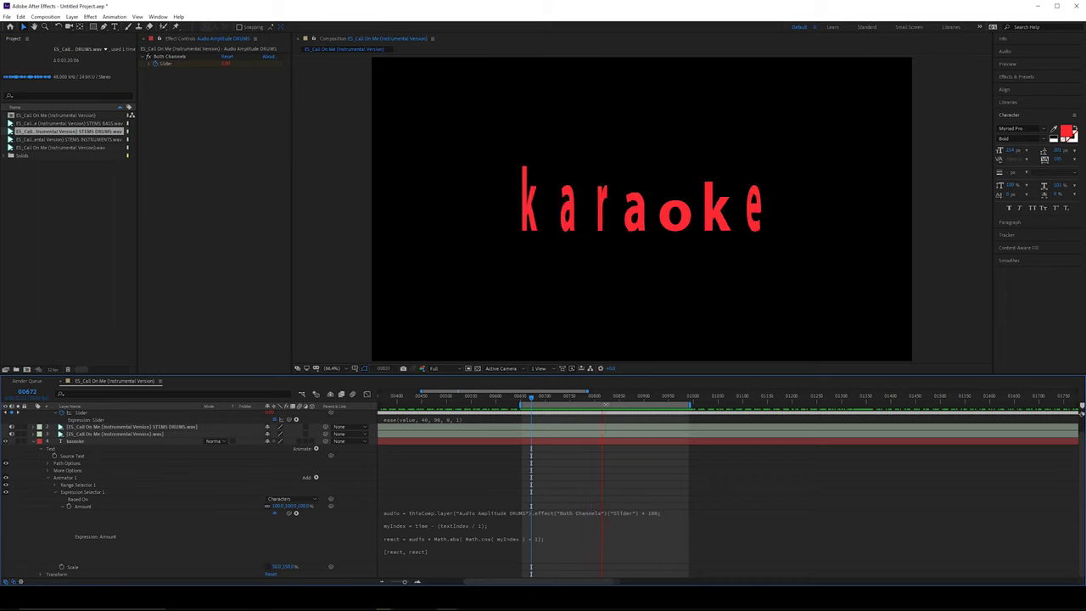
click(537, 398)
drag(539, 399, 620, 401)
- Try dividing textIndex by 1000 in the myIndex line and check the karaoke text over the beats
click(493, 532)
click(497, 527)
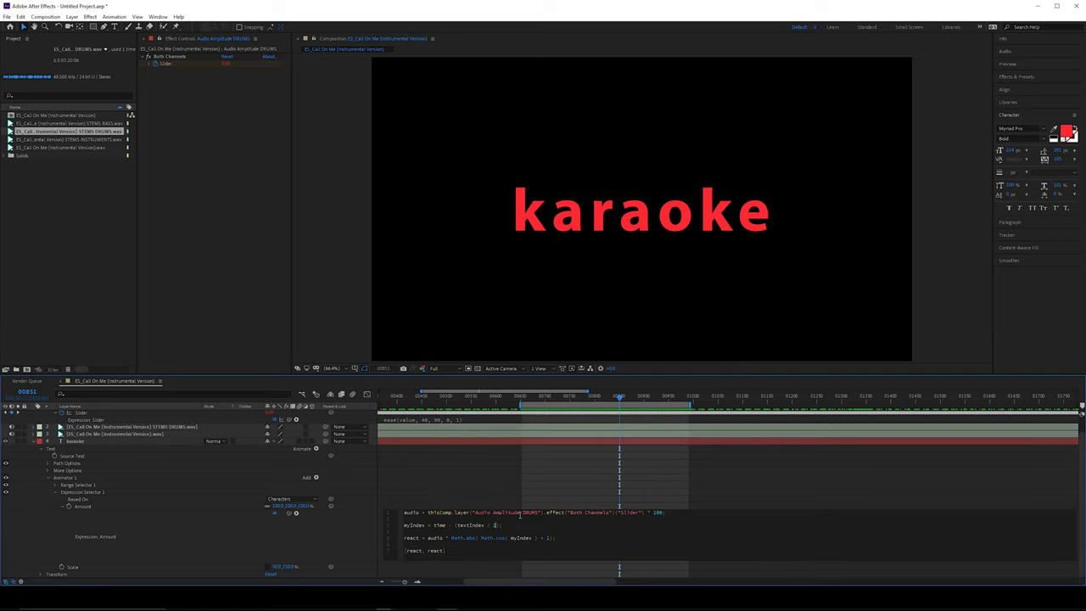
text(000)
key(KP_Enter)
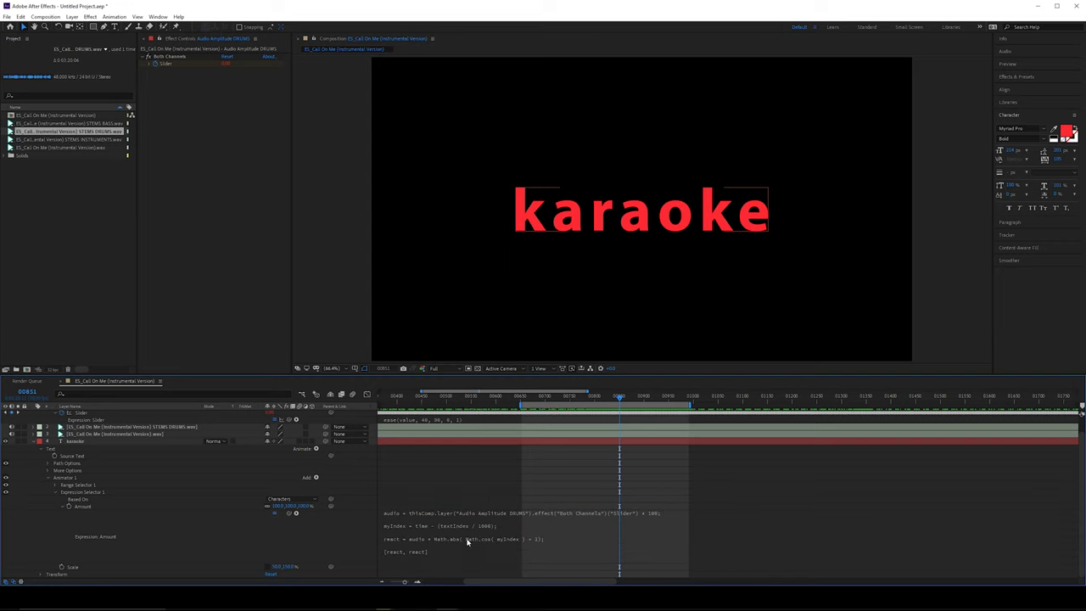
mouse_move(618, 400)
mouse_down()
mouse_move(569, 405)
mouse_move(597, 405)
mouse_up()
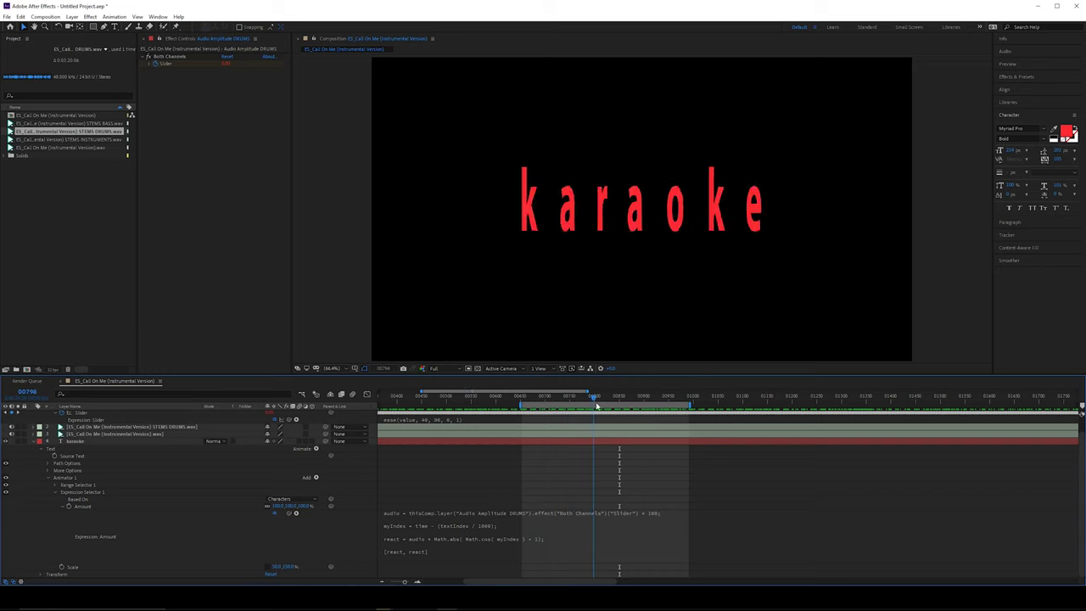
- Try a textIndex divisor of 0.25 in the myIndex line and check the karaoke text over the beats
double_click(499, 526)
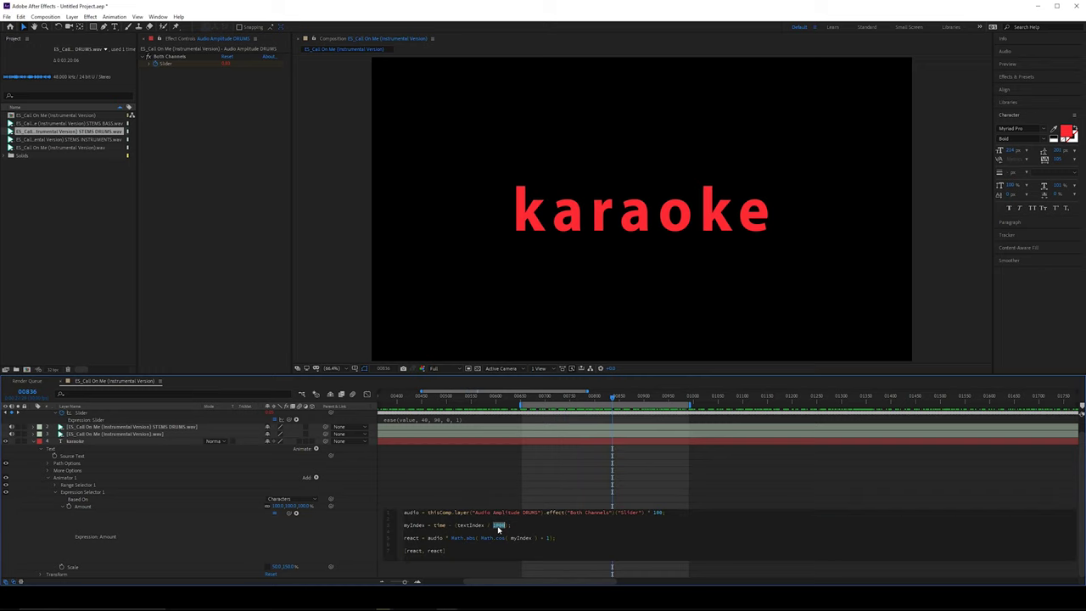
text(0.15)
key(KP_Enter)
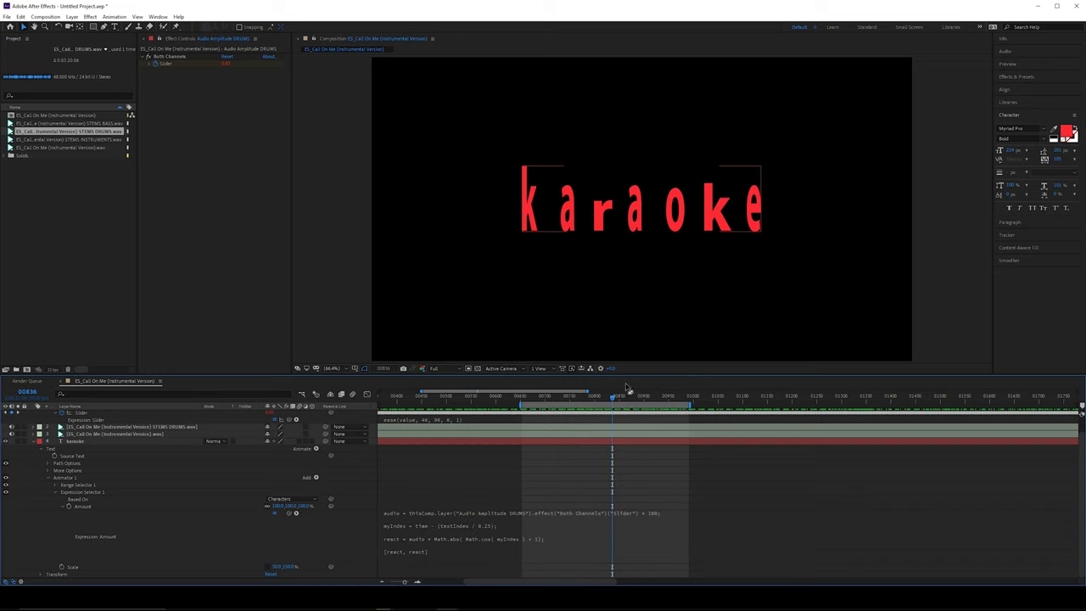
drag(596, 399, 627, 396)
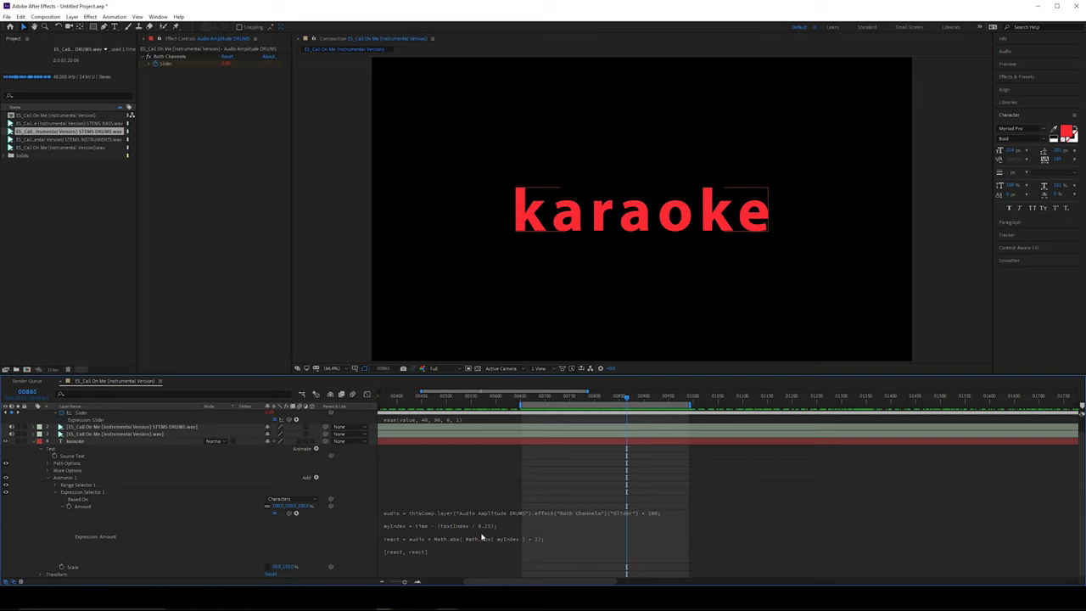
- Add a Slider Control effect to the karaoke text layer and name it Text Index
click(1016, 78)
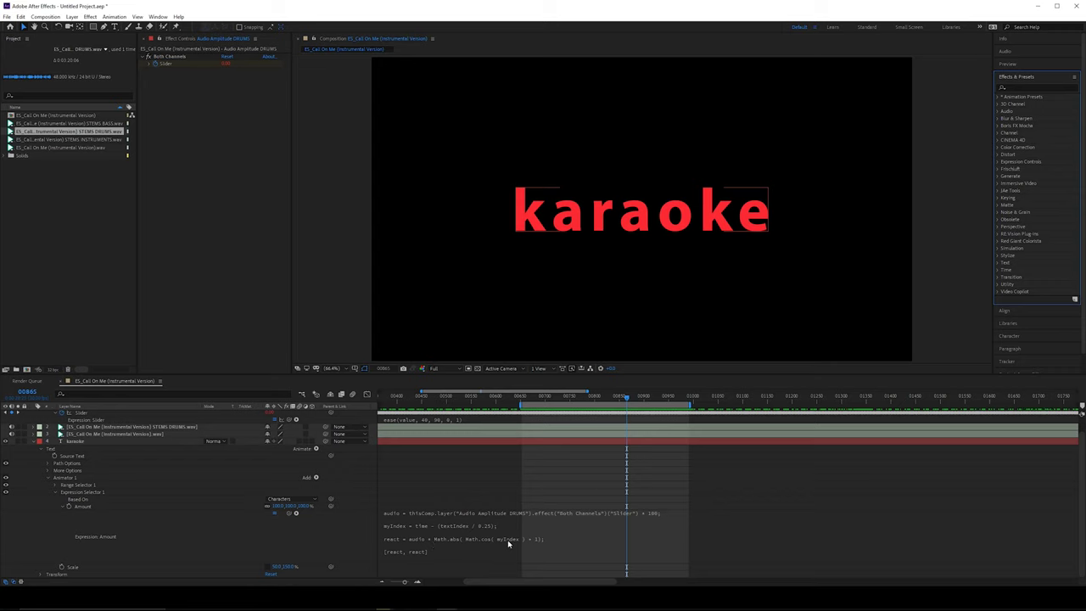
click(1035, 88)
text(slider)
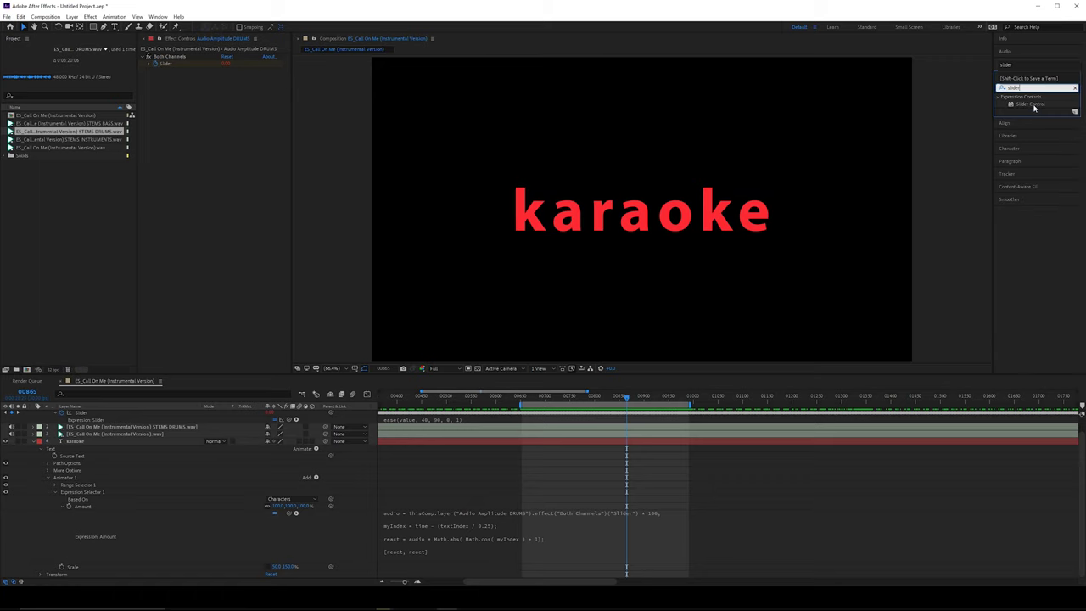
drag(1030, 103, 122, 438)
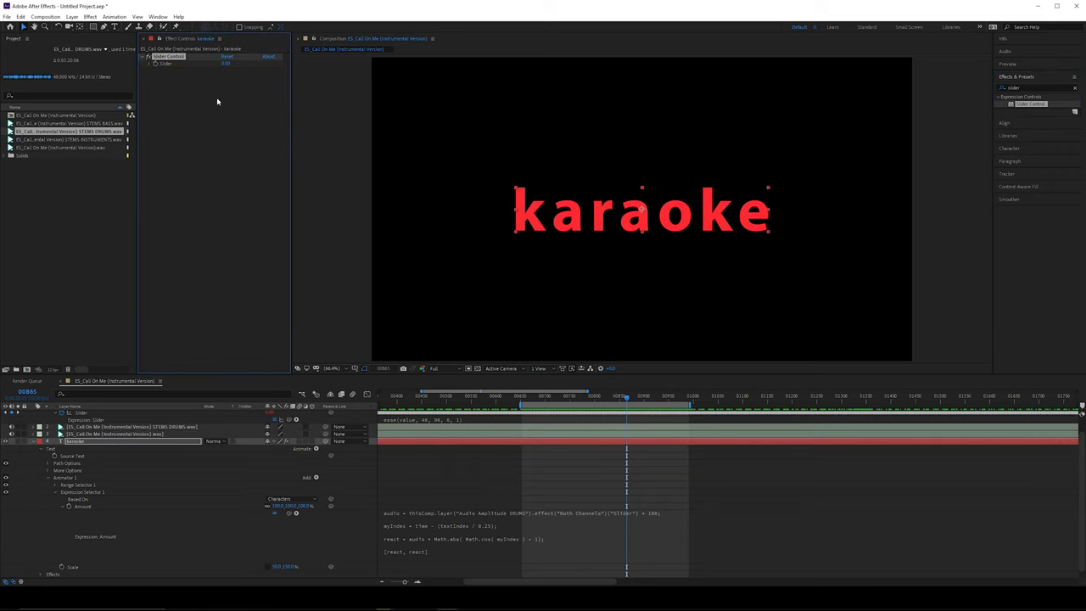
key(Return)
text(Text Index)
key(Return)
- Replace the textIndex divisor with the linked Text Index slider plus 1, (effect("Text Index")("Slider") + 1), and preview the animation
click(500, 527)
click(500, 527)
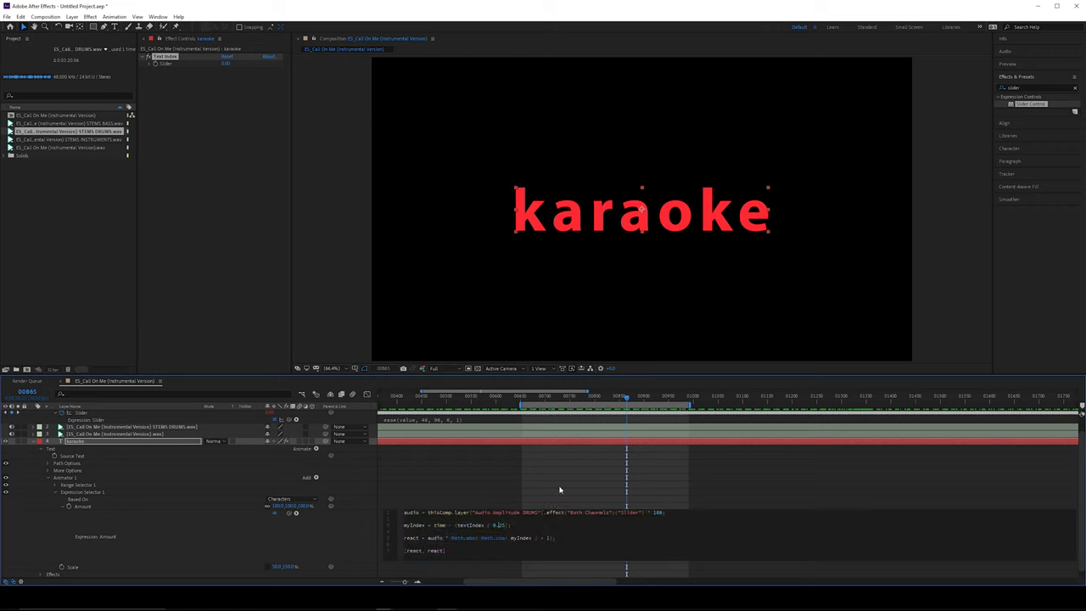
key(BackSpace)
key(BackSpace)
key(BackSpace)
key(BackSpace)
drag(295, 513, 165, 57)
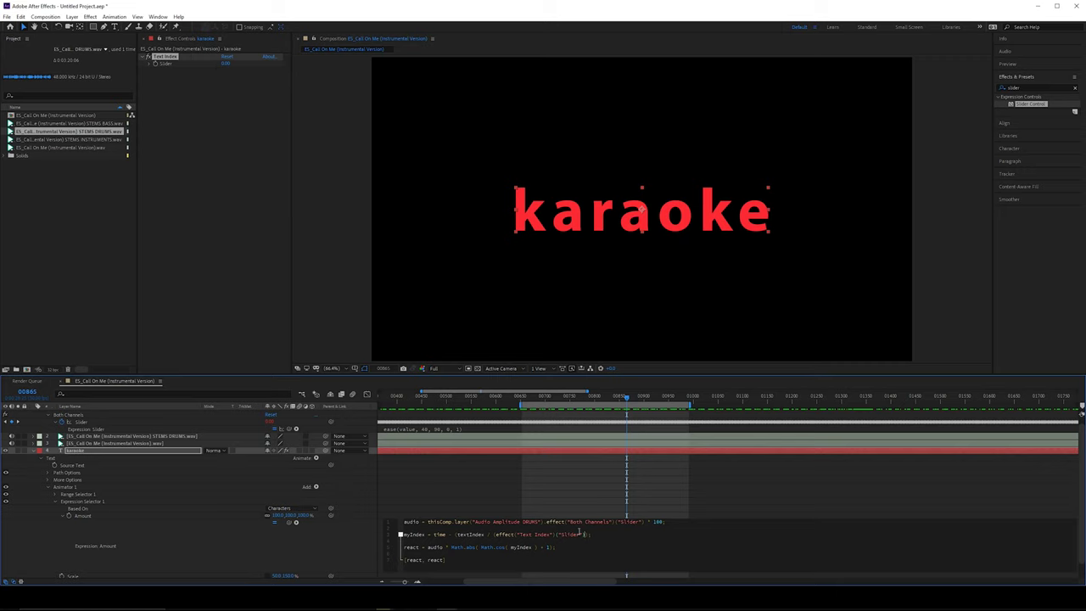
text(+ 1))
click(603, 515)
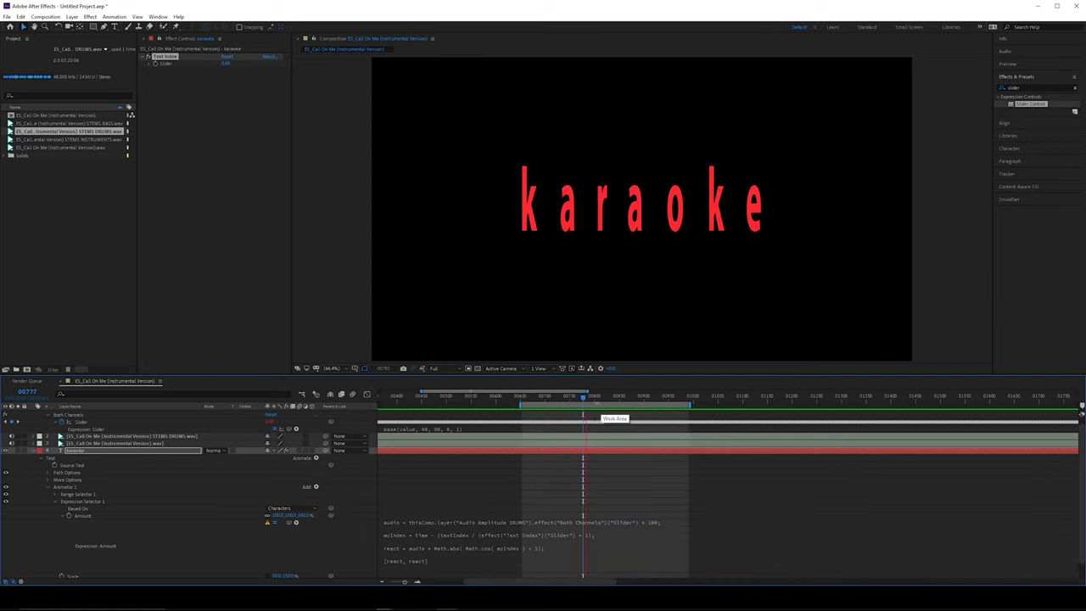
key(space)
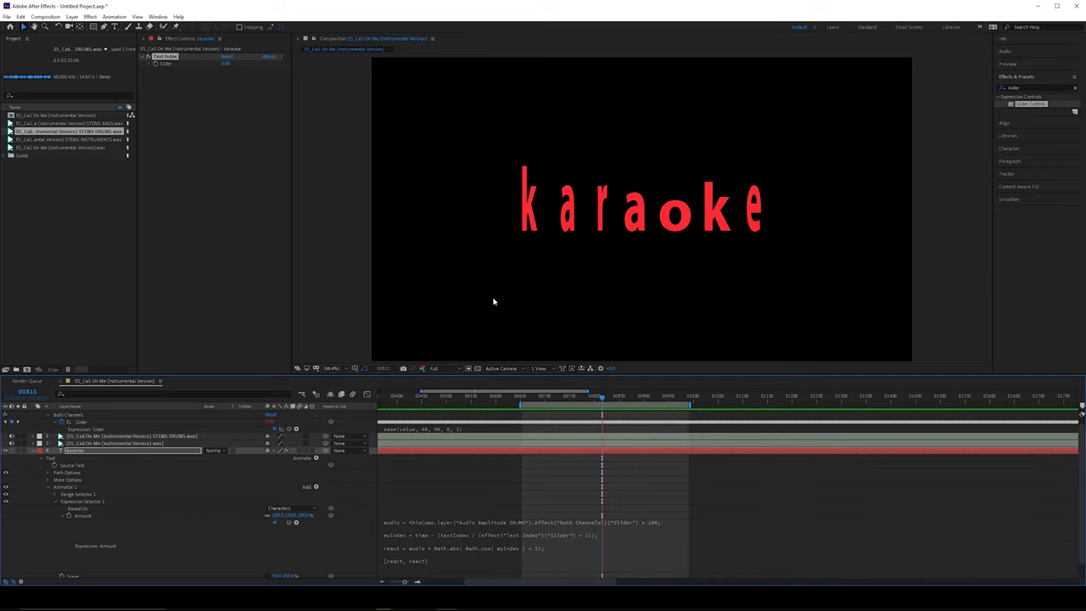
- Try a Text Index slider value of 4 and preview the karaoke text from about frame 742
drag(226, 63, 231, 63)
click(227, 63)
click(313, 142)
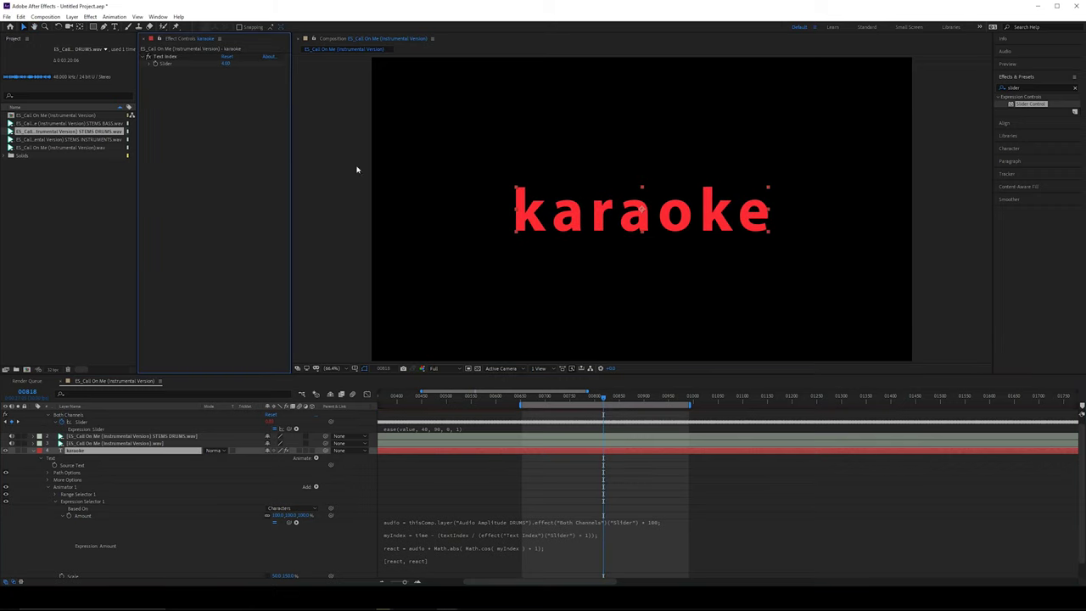
click(566, 398)
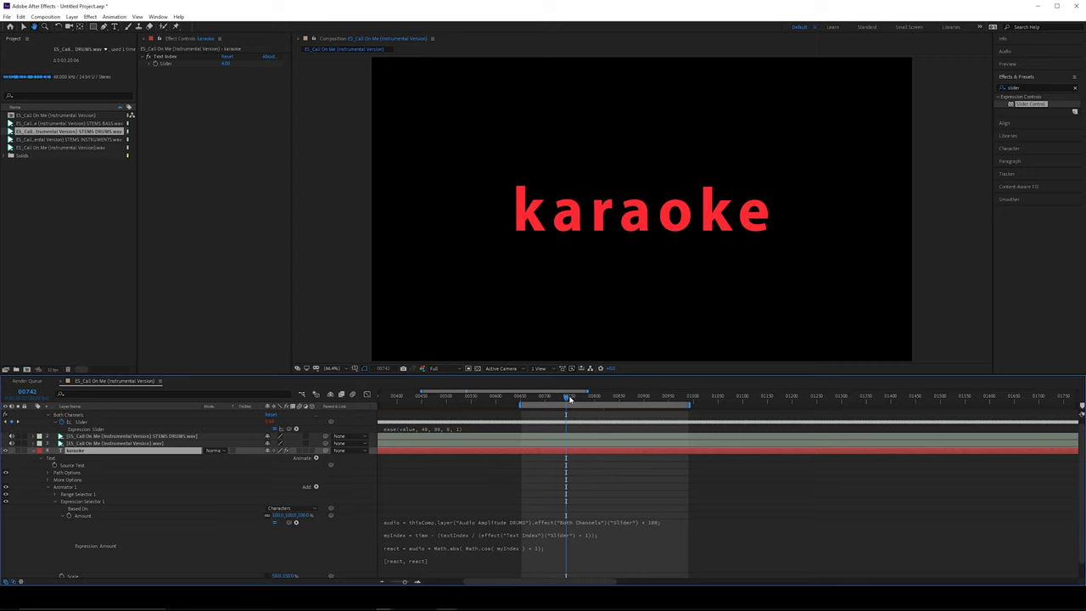
key(space)
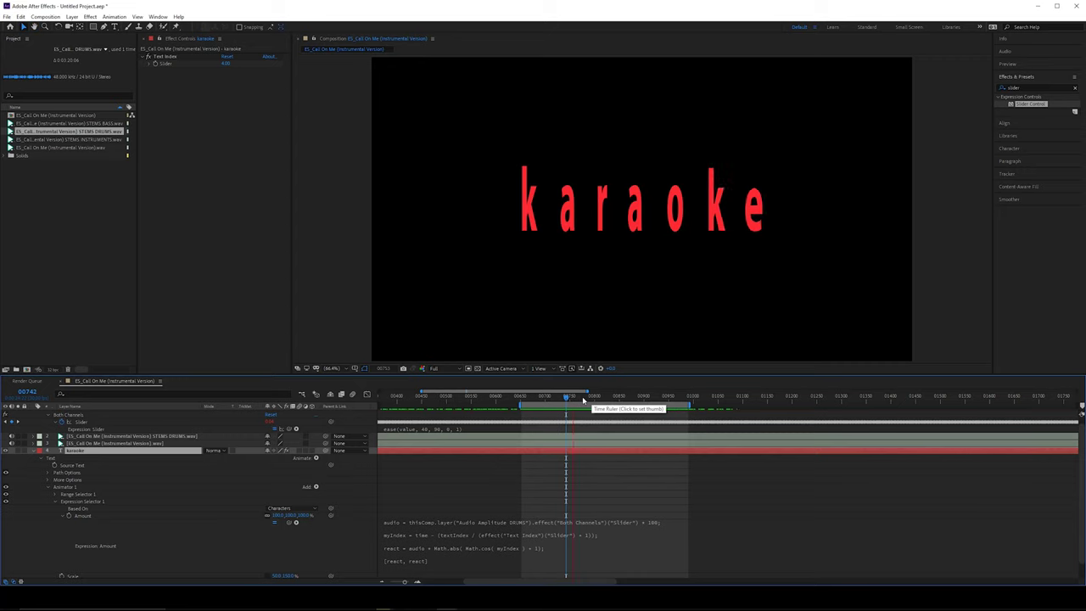
key(space)
- Set the Text Index slider to 2 and check the karaoke text around frame 703
click(227, 64)
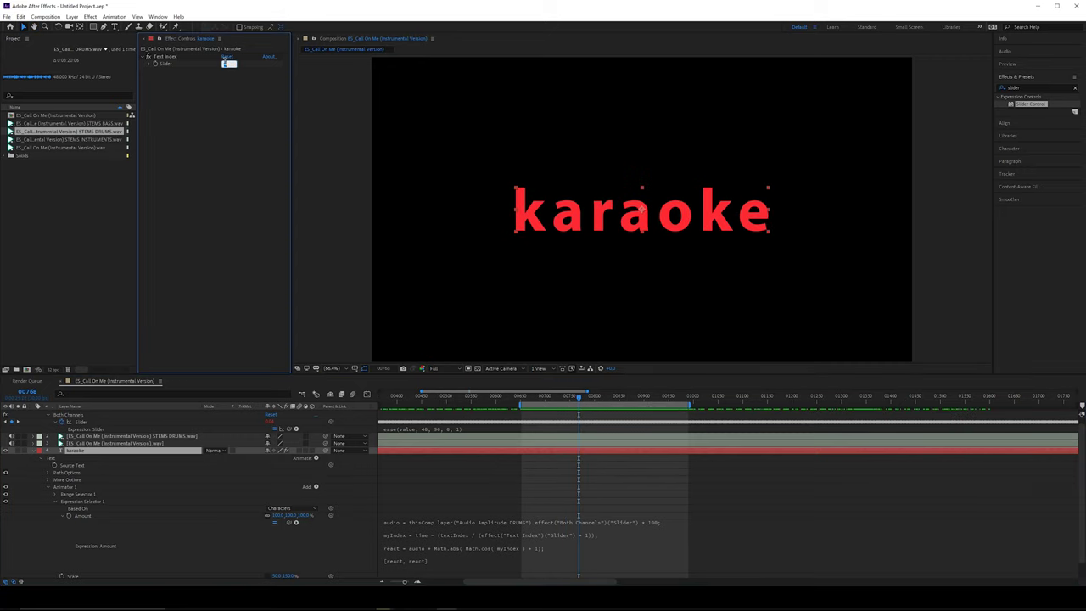
click(548, 399)
drag(549, 399, 546, 399)
- Try a Text Index slider value of 0.1, check the text over the nearby frames, and undo the change
click(225, 64)
text(0)
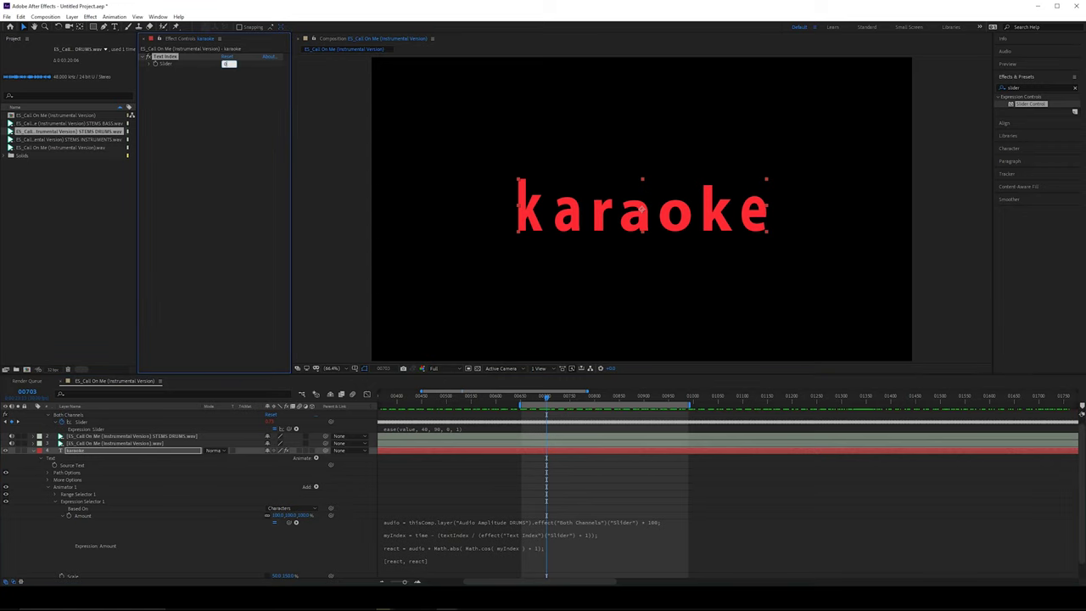
text(.1)
key(Return)
drag(542, 401, 535, 400)
key(ctrl+z)
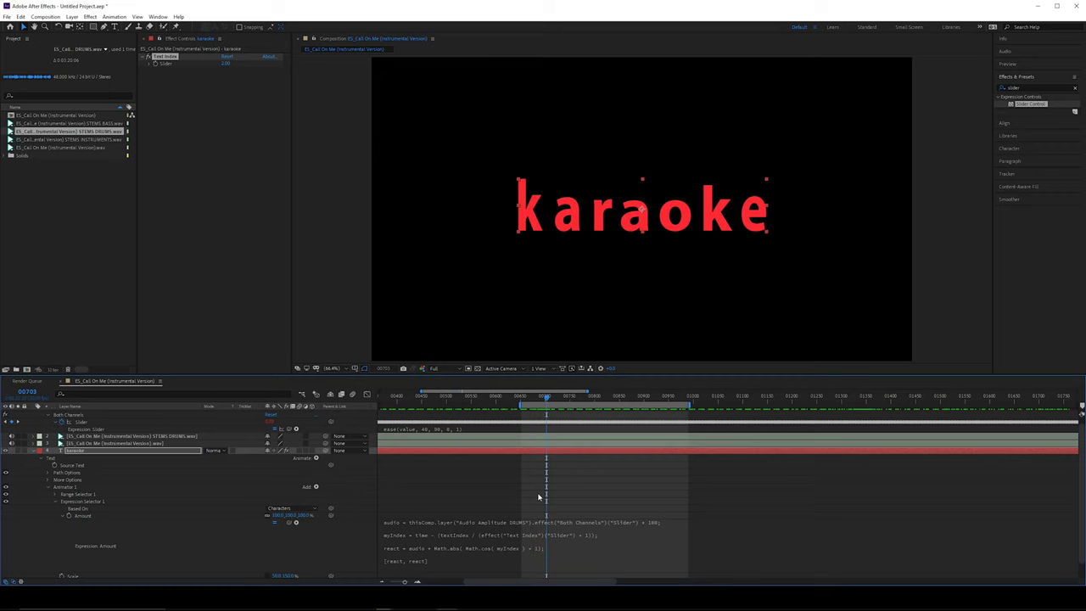
- Add Position, Skew and Rotation properties to Animator 1 of the karaoke text layer
scroll(529, 473, down, 1)
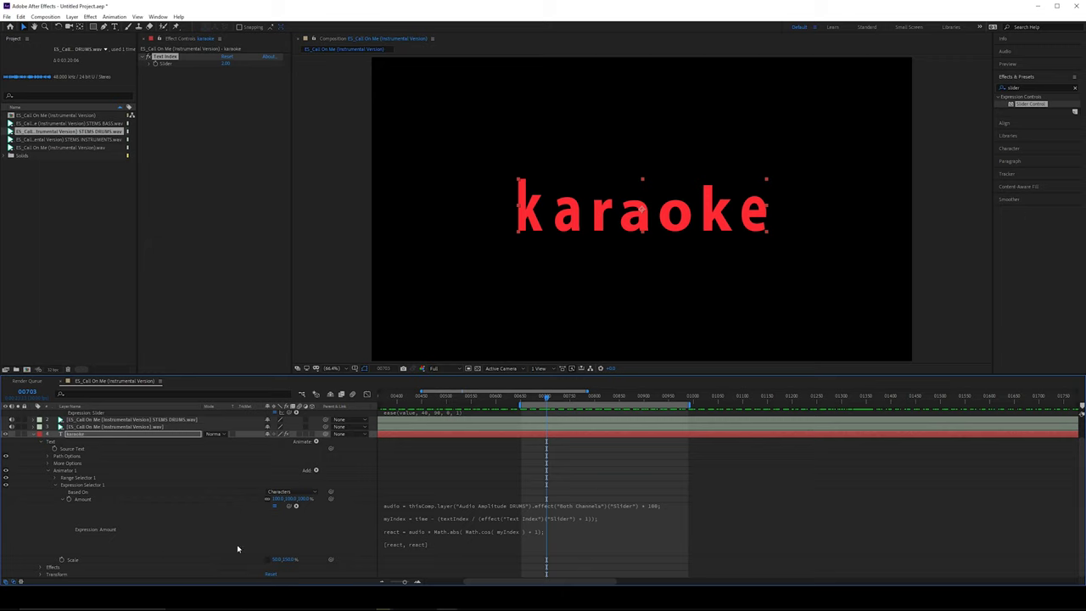
click(315, 470)
mouse_move(340, 473)
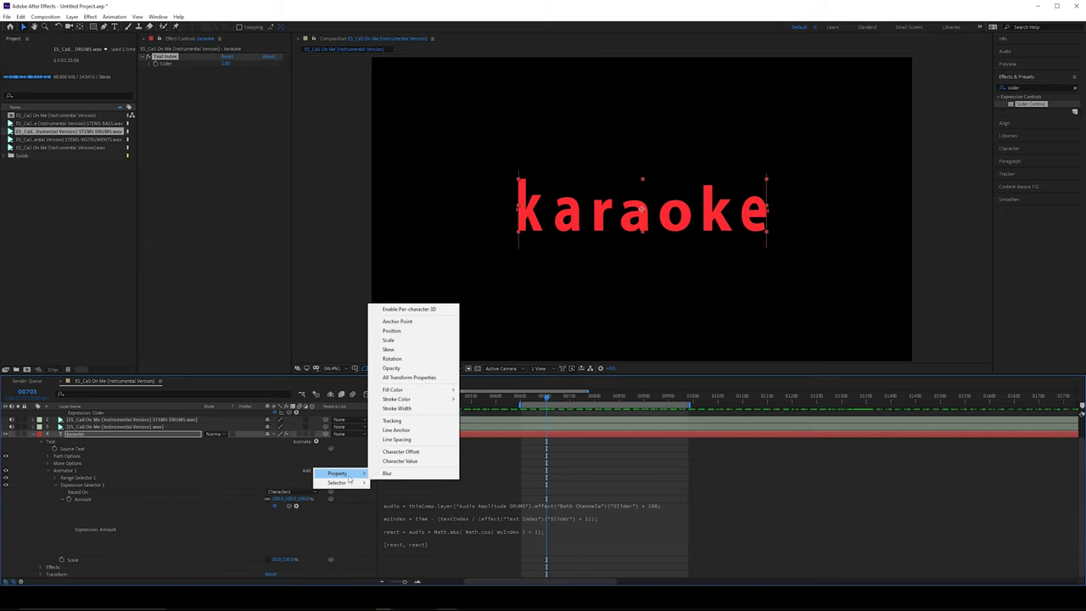
click(391, 330)
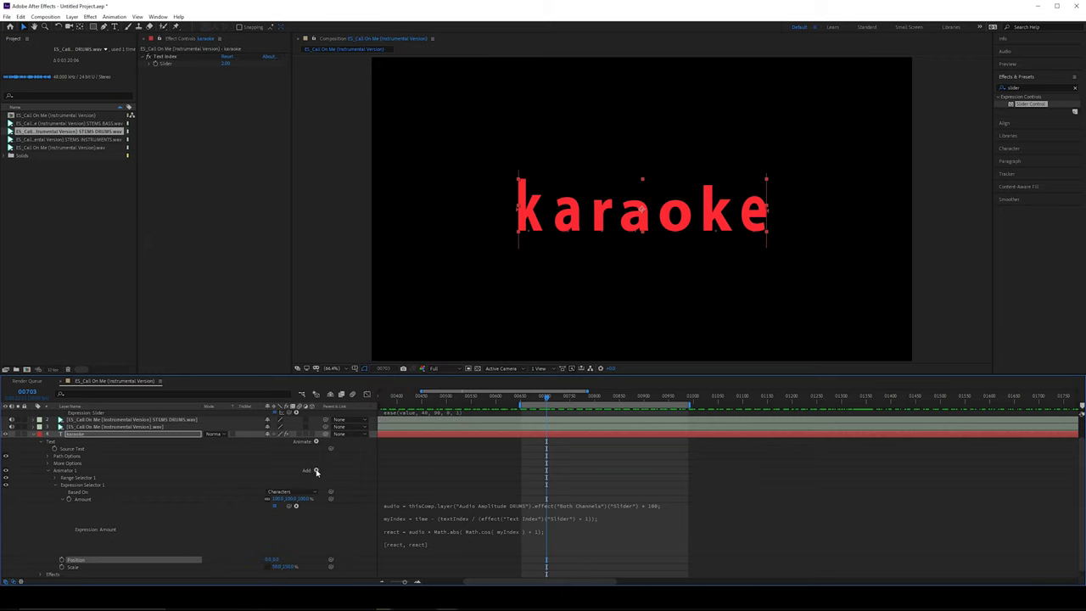
click(316, 471)
mouse_move(340, 473)
click(391, 348)
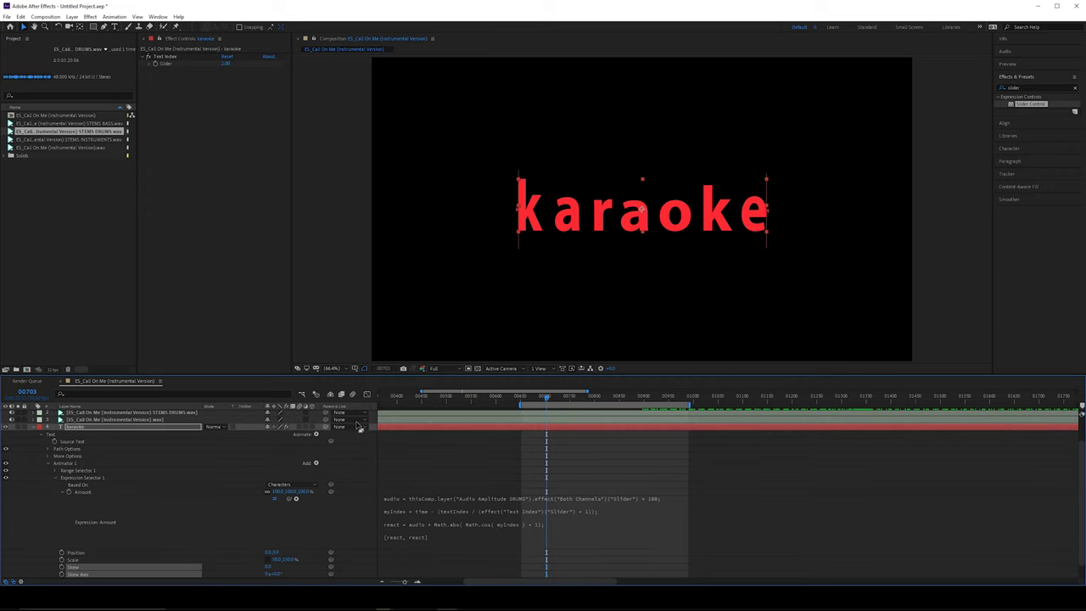
click(316, 463)
mouse_move(335, 465)
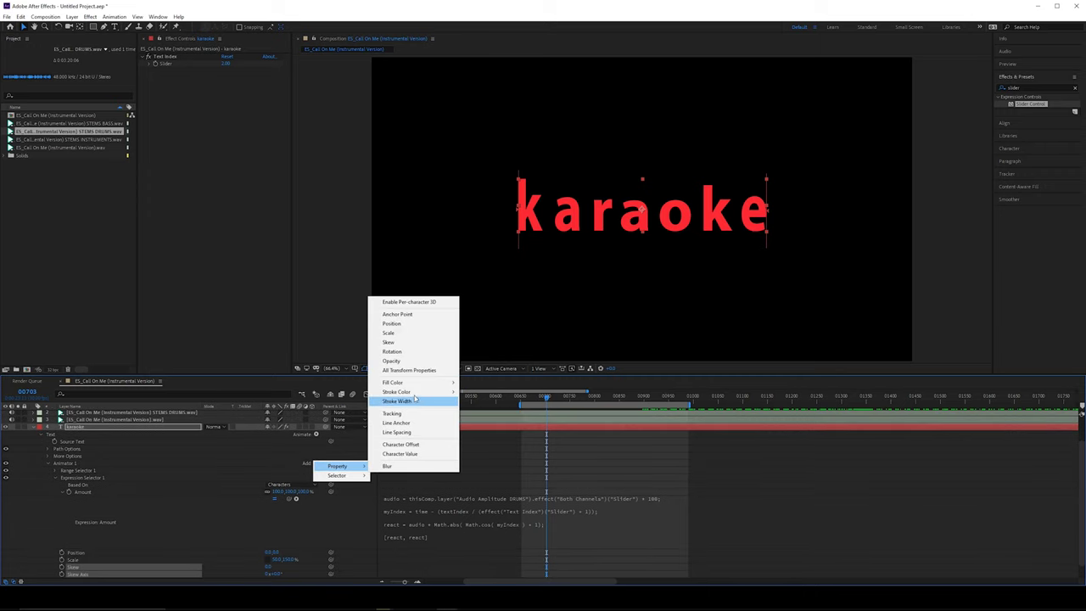
click(412, 353)
- Set Animator 1's Position to 0, 20, enter new Skew and Rotation values, and check the text around frame 704
click(278, 531)
text(20)
key(Return)
click(549, 402)
drag(550, 401, 550, 401)
click(267, 546)
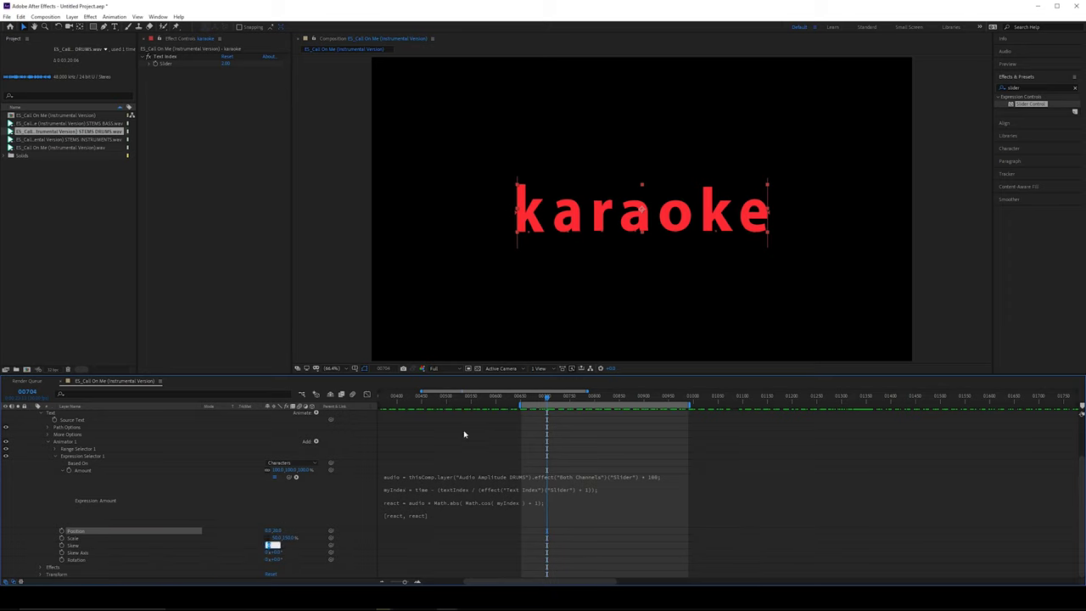
key(Return)
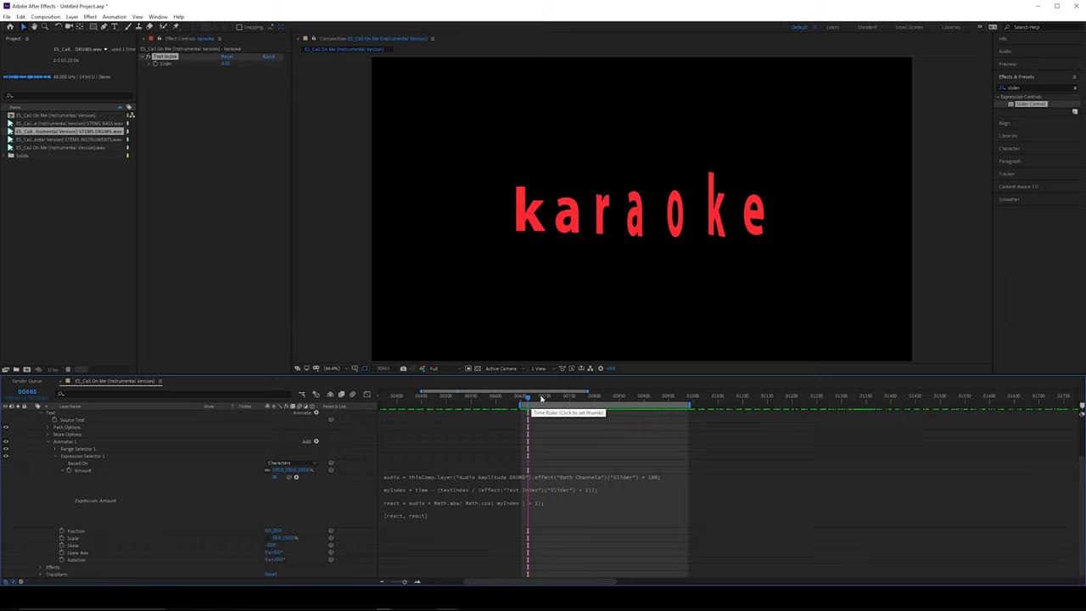
- Preview the karaoke animation from about frame 665 and review the expressions driving it
key(space)
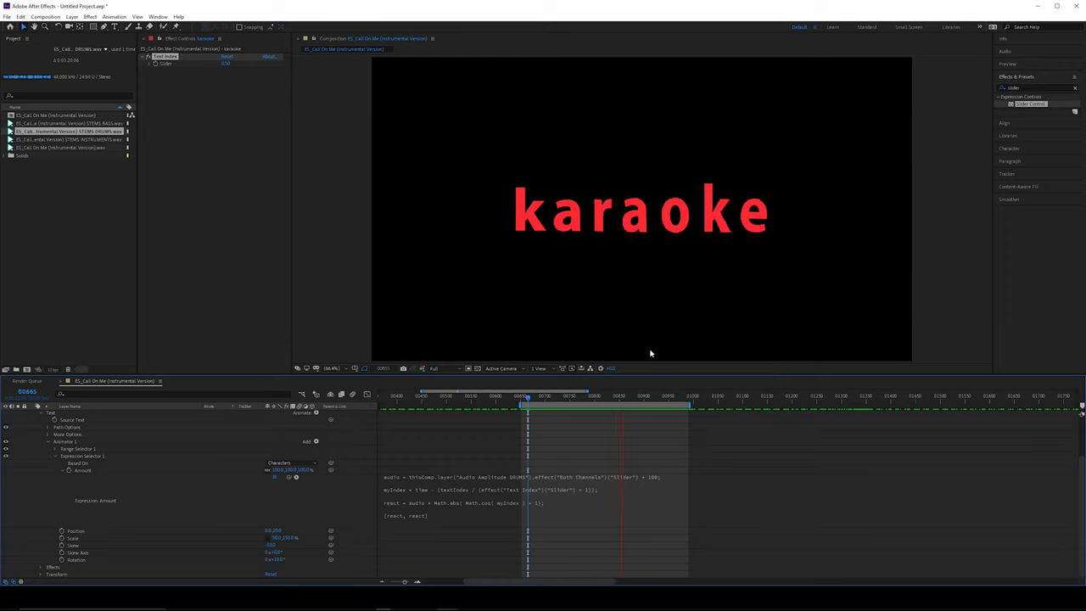
key(space)
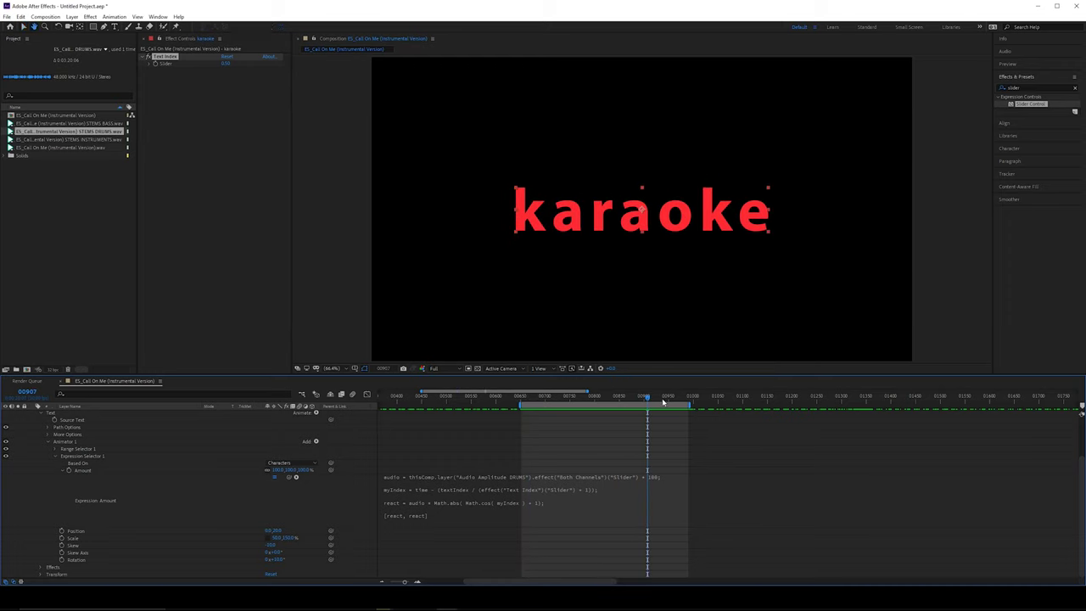
drag(634, 401, 576, 398)
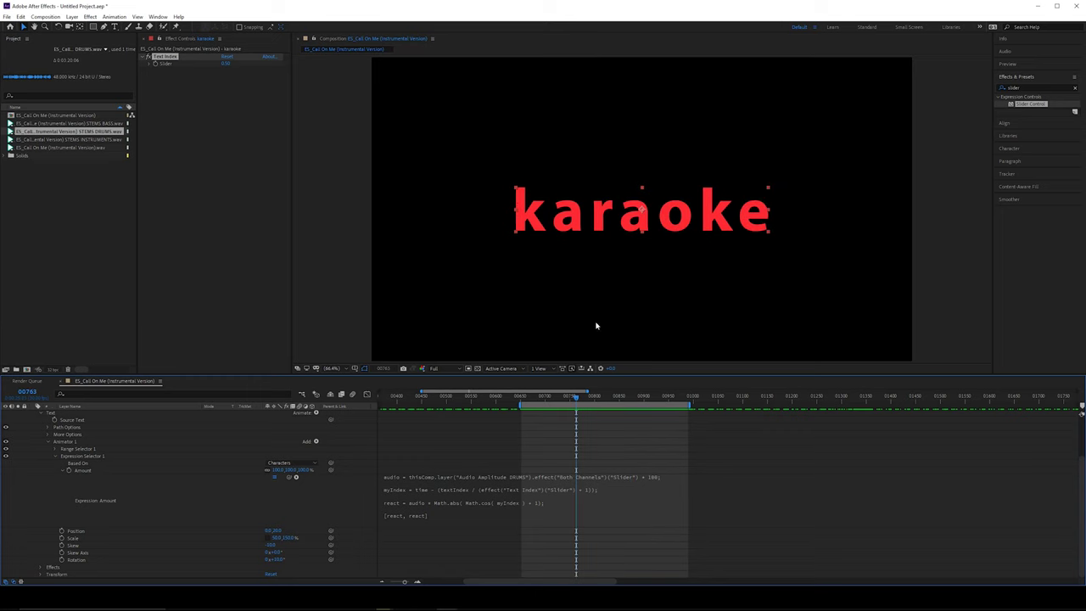
scroll(153, 414, up, 3)
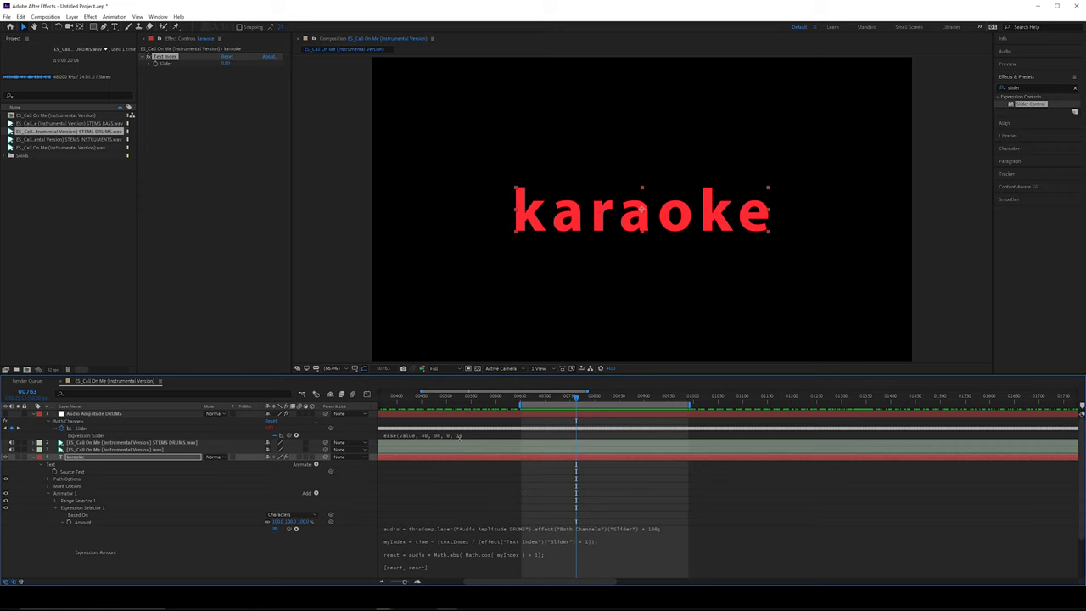
key(space)
scroll(354, 514, down, 3)
scroll(49, 495, up, 3)
- Collapse the karaoke layer's properties and create a new solid named Element
click(33, 458)
click(81, 509)
right_click(219, 536)
mouse_move(286, 446)
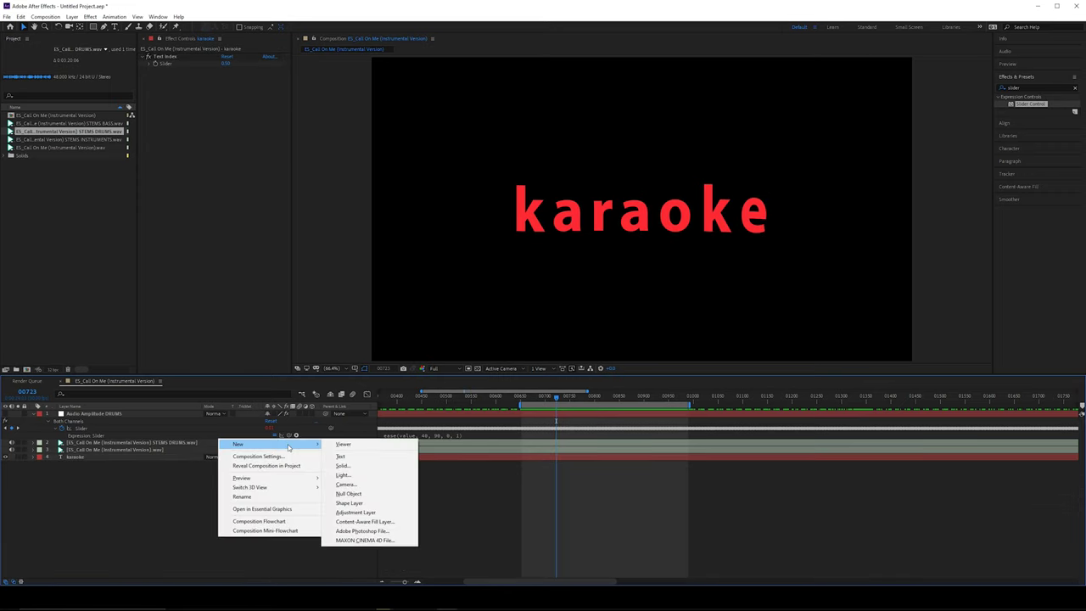
click(342, 466)
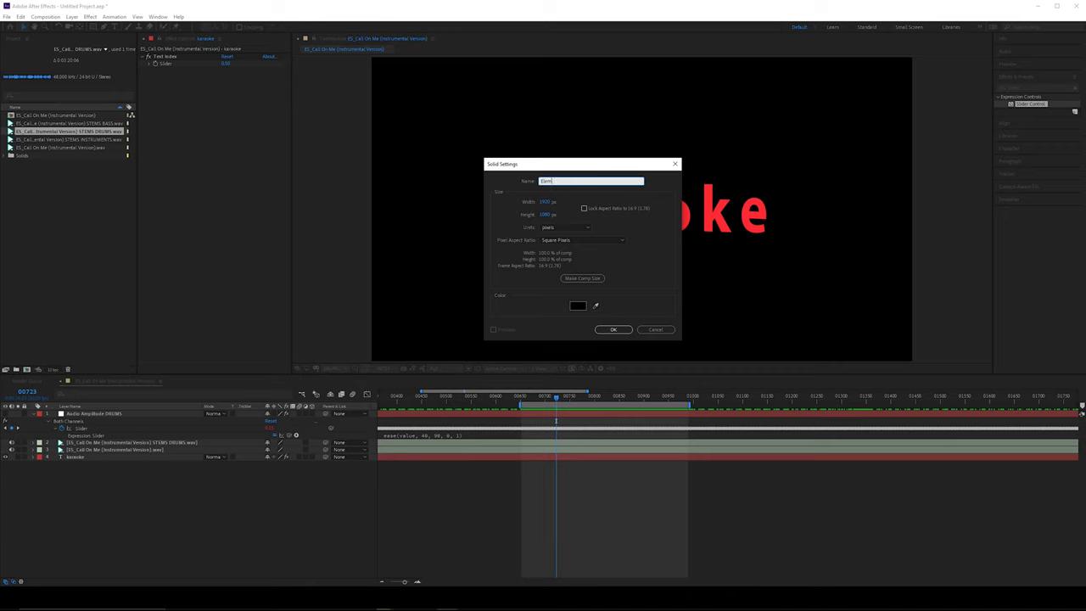
click(626, 329)
- Find the Video Copilot Element effect and apply it to the Element solid
drag(1022, 88, 956, 104)
text(element)
drag(1026, 104, 185, 165)
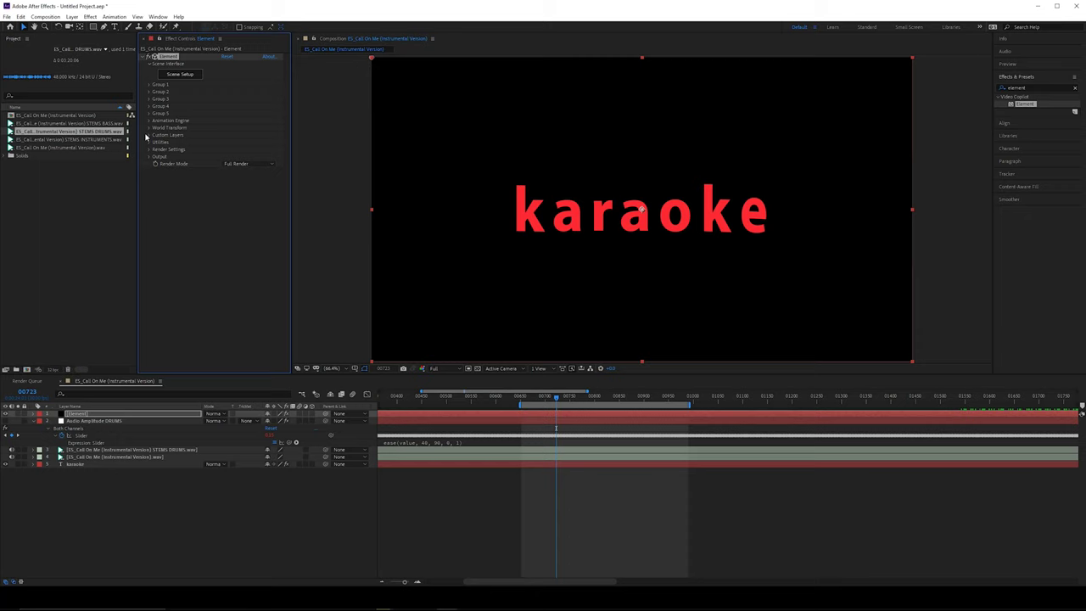
- Assign the karaoke text layer as Path Layer 1 in Element's custom text and masks settings
click(148, 135)
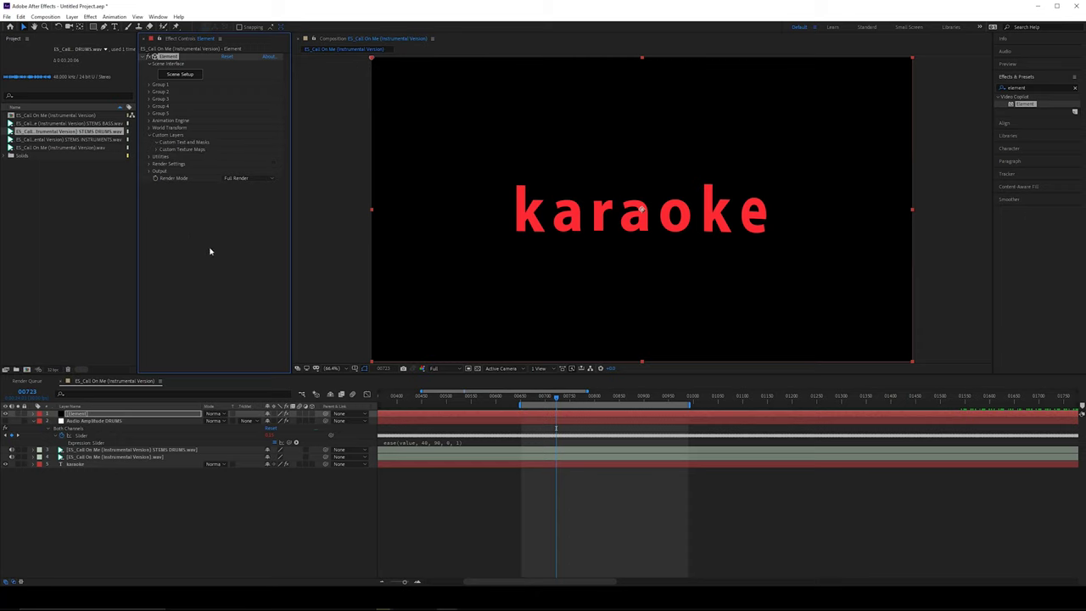
click(156, 141)
click(231, 157)
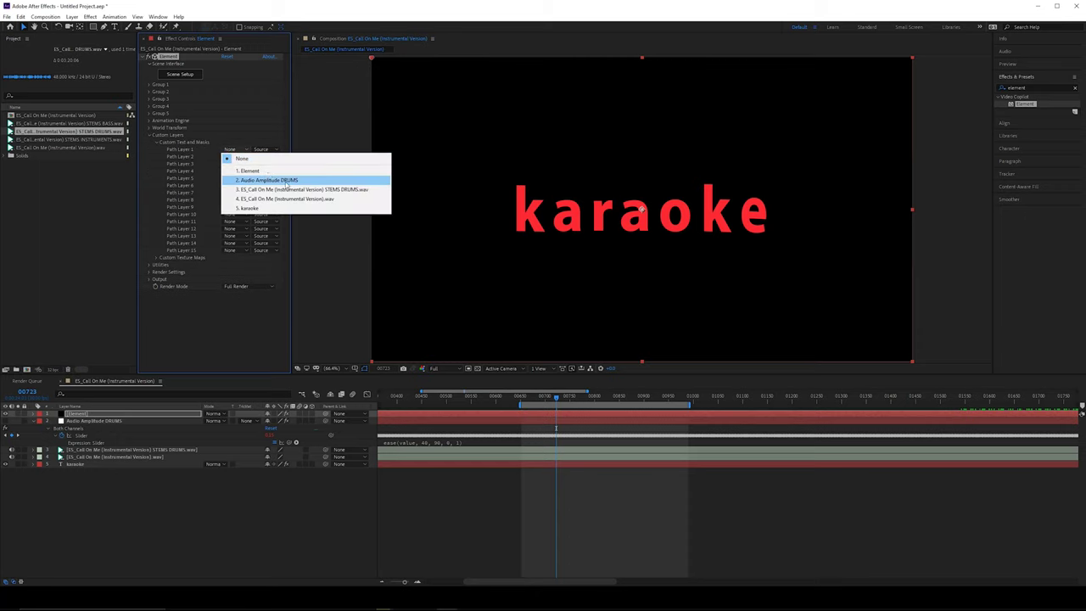
click(298, 208)
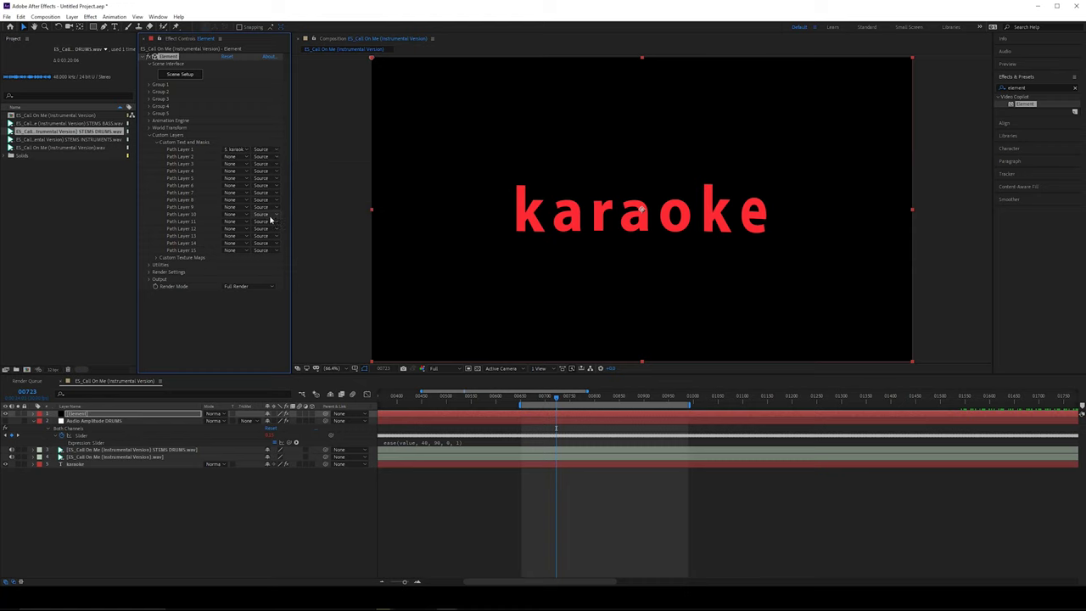
- Move the flat karaoke text to the upper-left area of the frame and go to frame 766
click(90, 462)
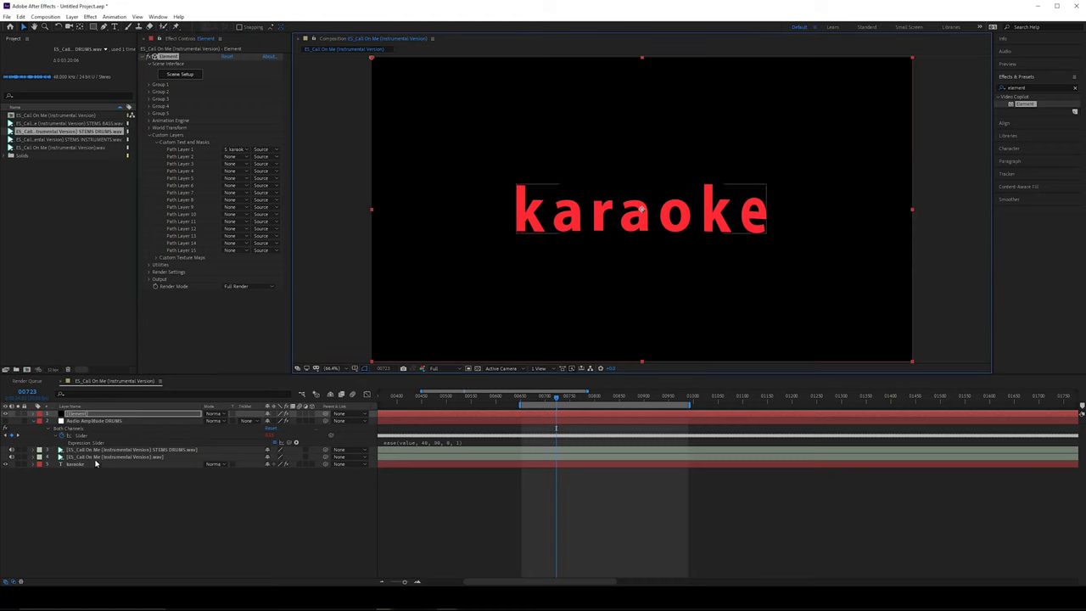
click(85, 465)
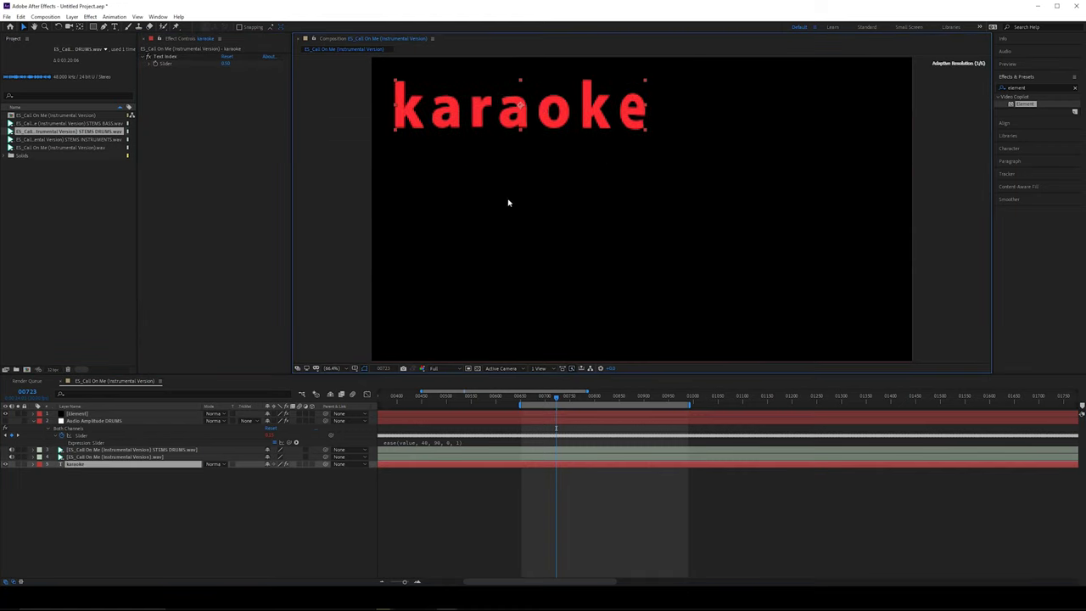
mouse_move(560, 399)
mouse_down()
mouse_move(623, 405)
mouse_move(578, 405)
mouse_up()
- Open Element's Scene Setup for the solid and extrude the karaoke path into a 3D model
click(108, 415)
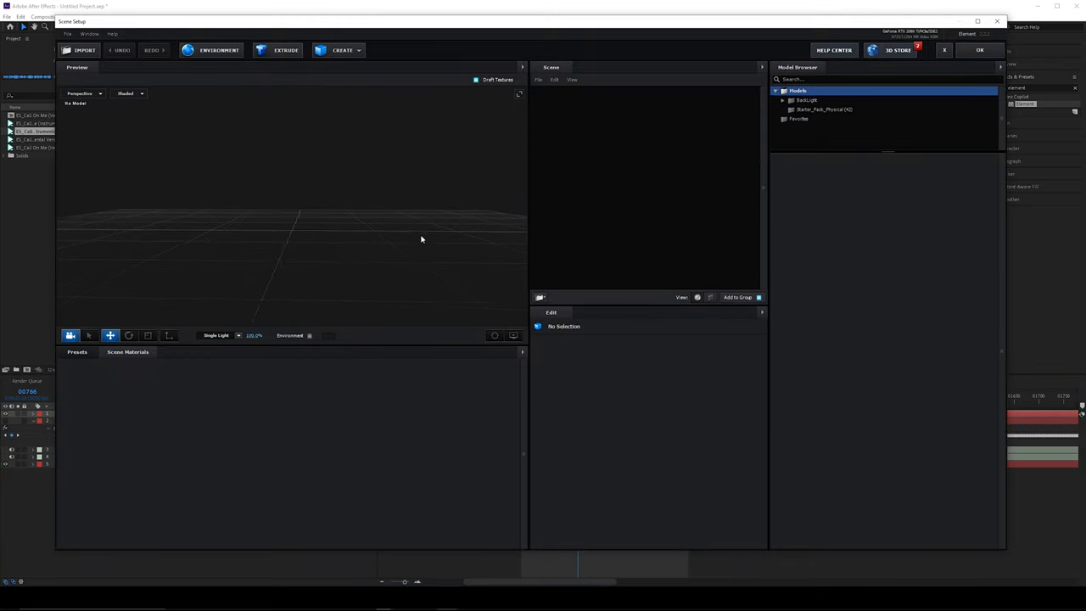
click(281, 53)
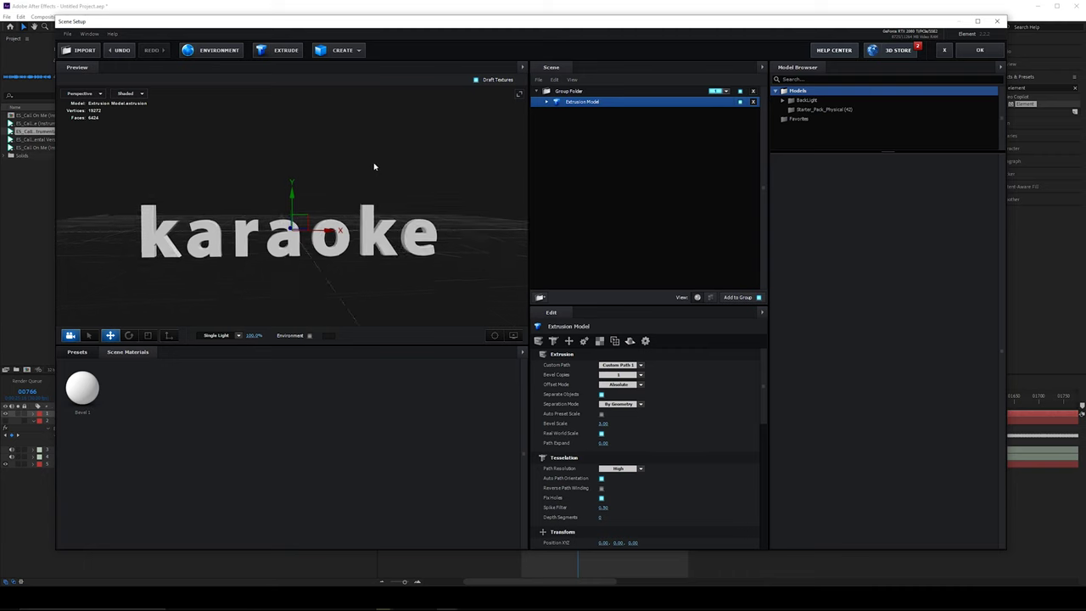
drag(367, 21, 410, 335)
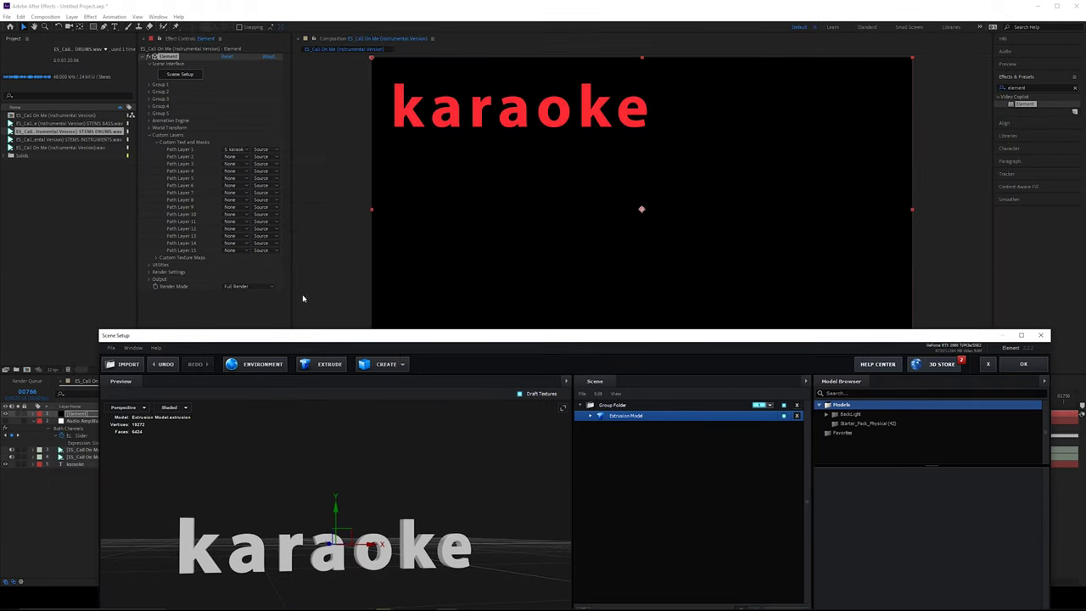
drag(330, 341, 305, 48)
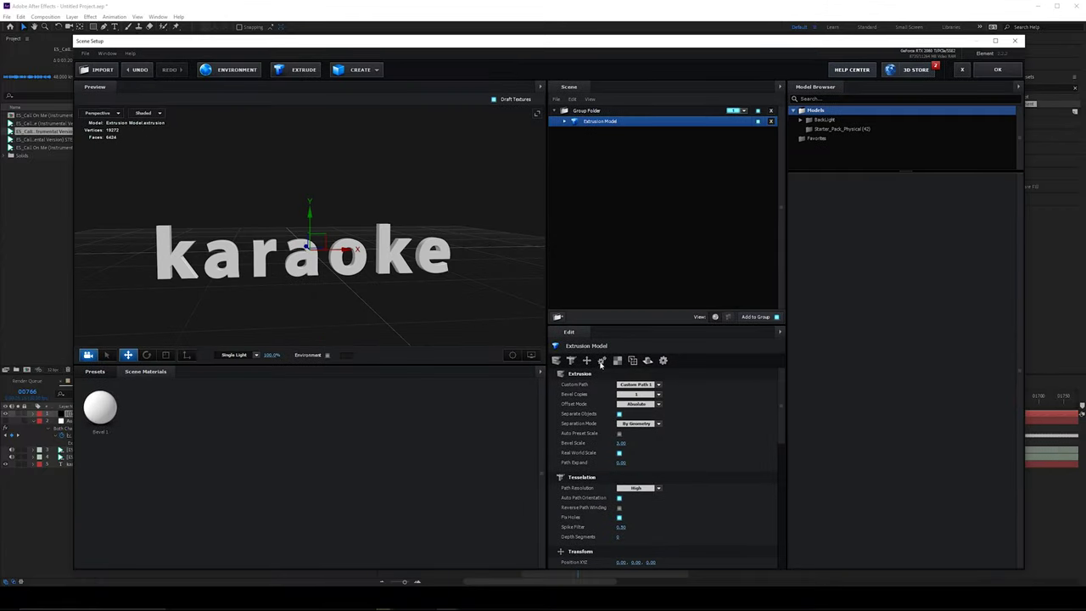
- Set the Extrusion Model's alignment to Bottom
scroll(679, 509, down, 5)
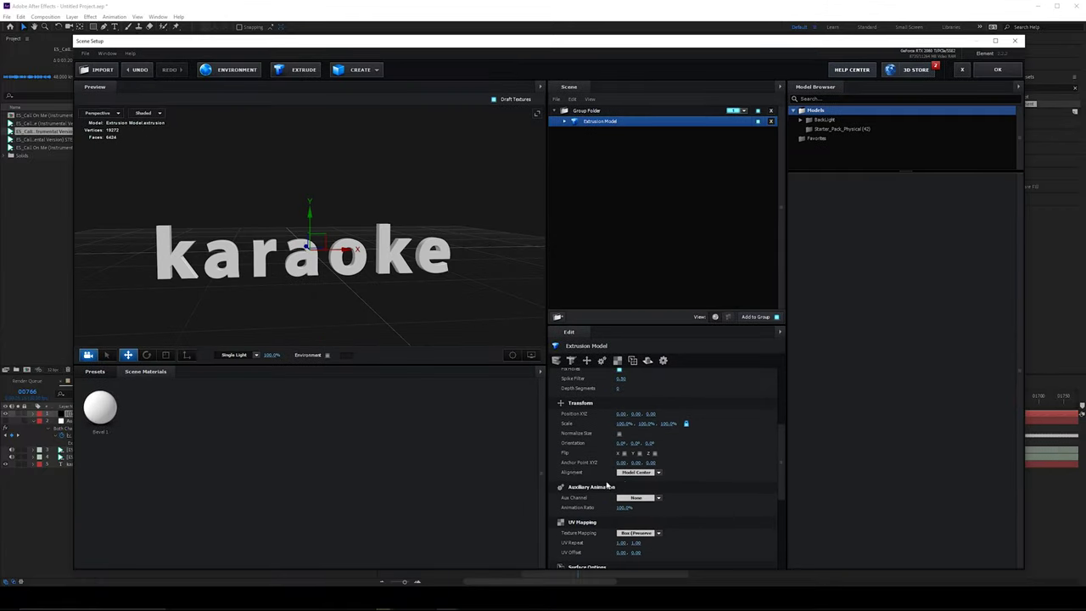
click(637, 472)
click(646, 498)
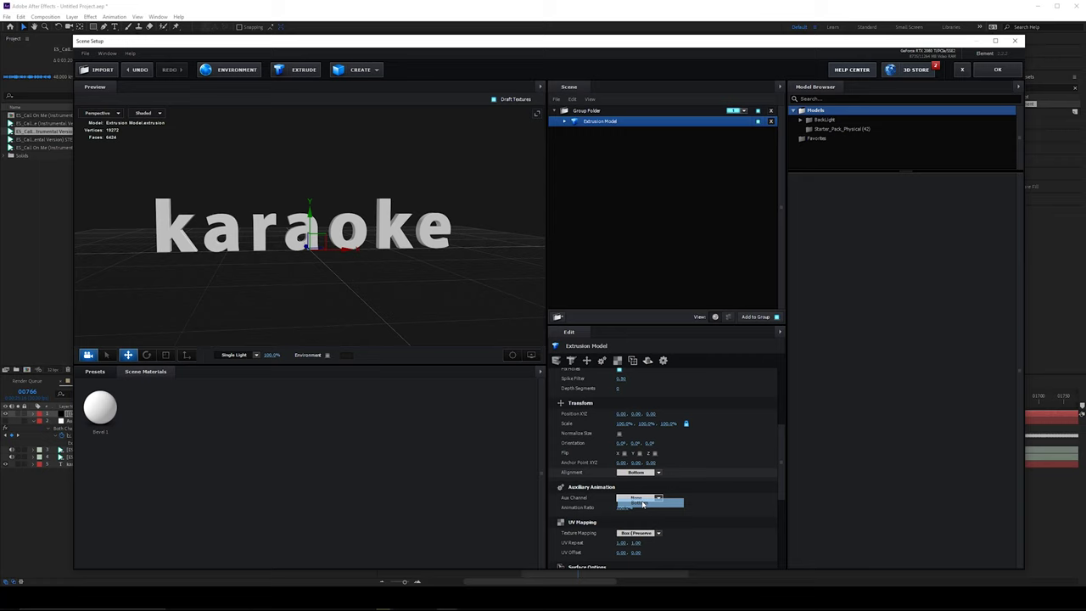
- Add a plane model under the 3D text, scale it uniformly to 2000%, and apply the scene
mouse_move(448, 246)
mouse_down()
mouse_move(357, 243)
mouse_move(452, 239)
mouse_up()
click(360, 70)
click(469, 90)
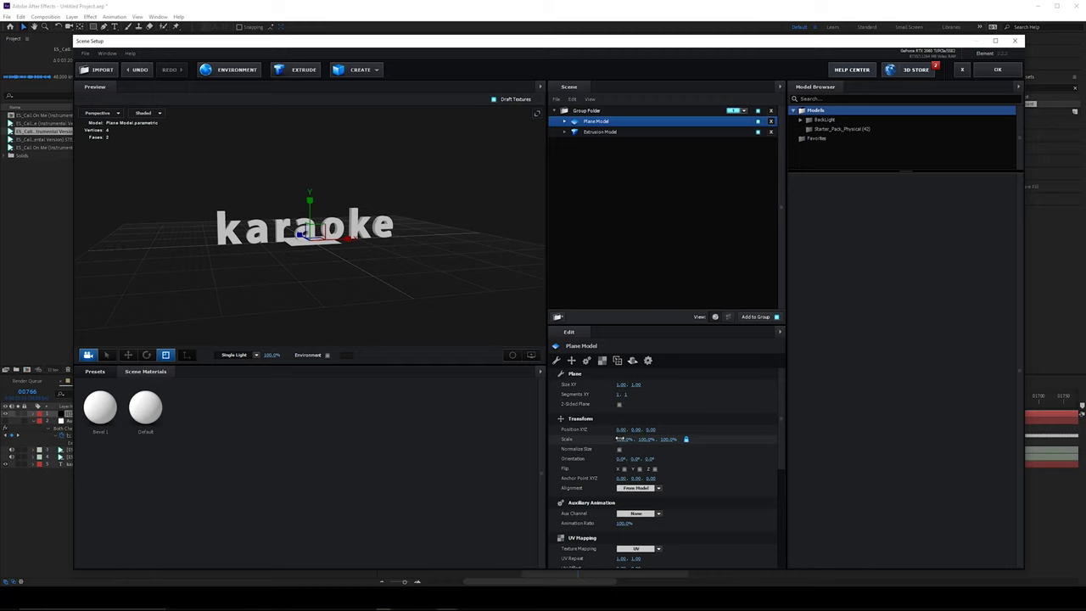
text(2000)
key(Return)
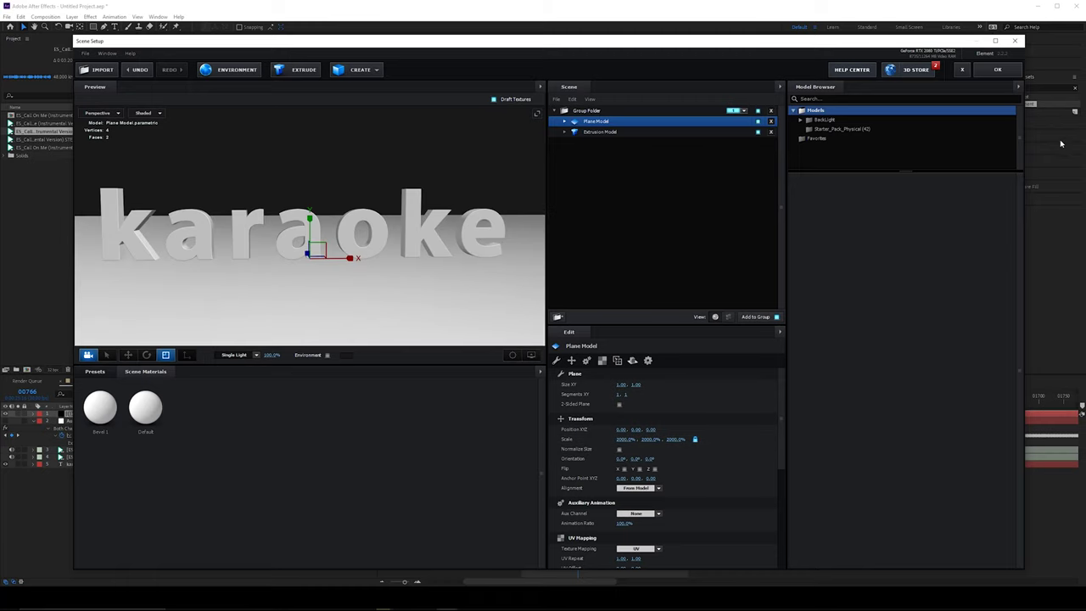
click(1006, 74)
- Create a two-node camera with an edited focal length, orbit it around the 3D karaoke text, and preview the animation
right_click(242, 420)
mouse_move(263, 424)
click(376, 466)
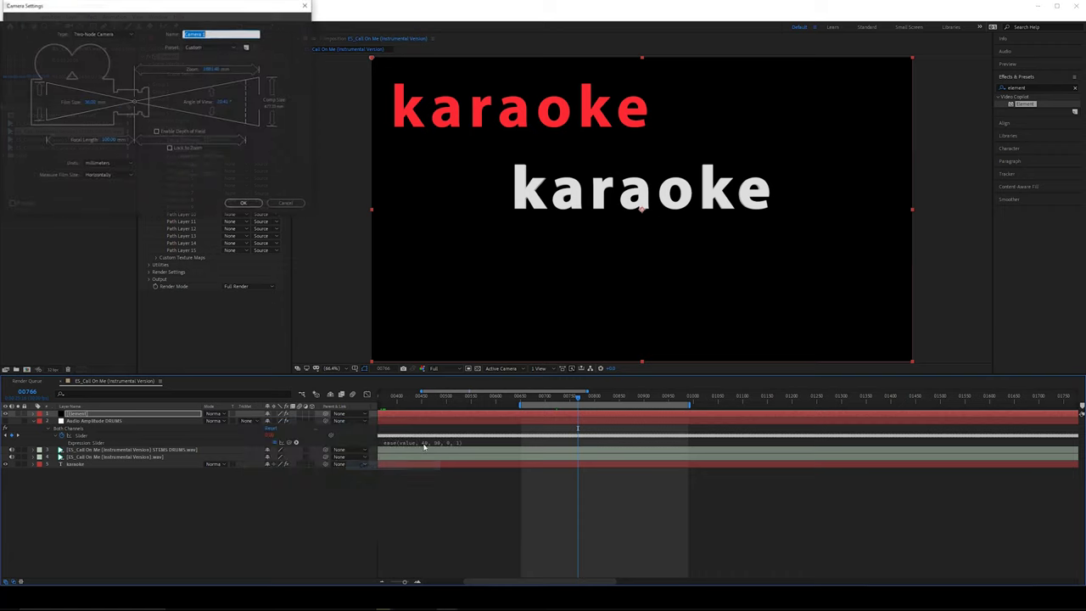
click(104, 139)
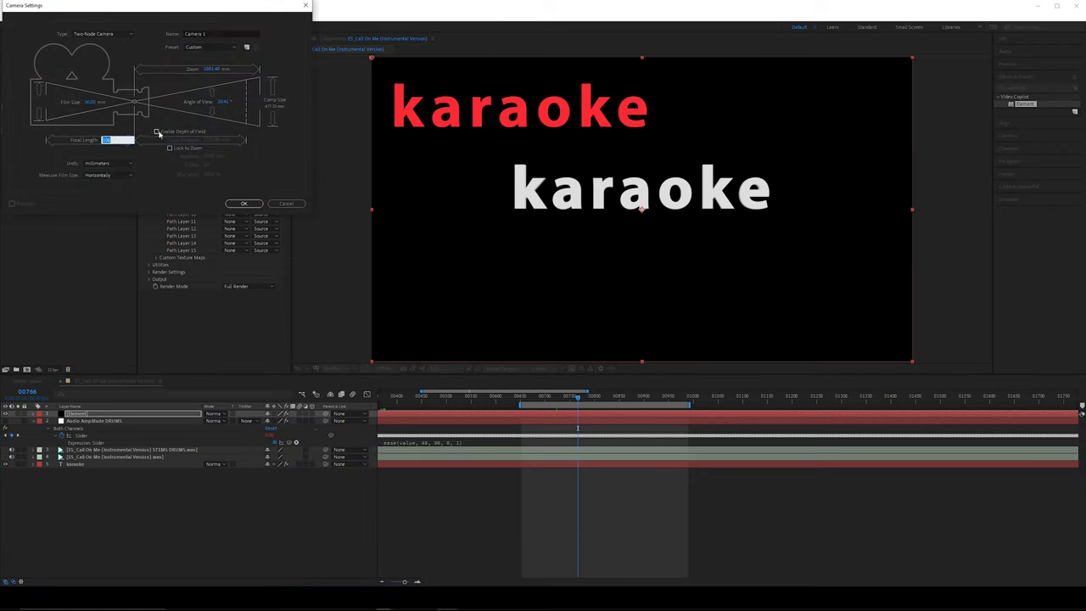
click(244, 203)
drag(631, 183, 670, 190)
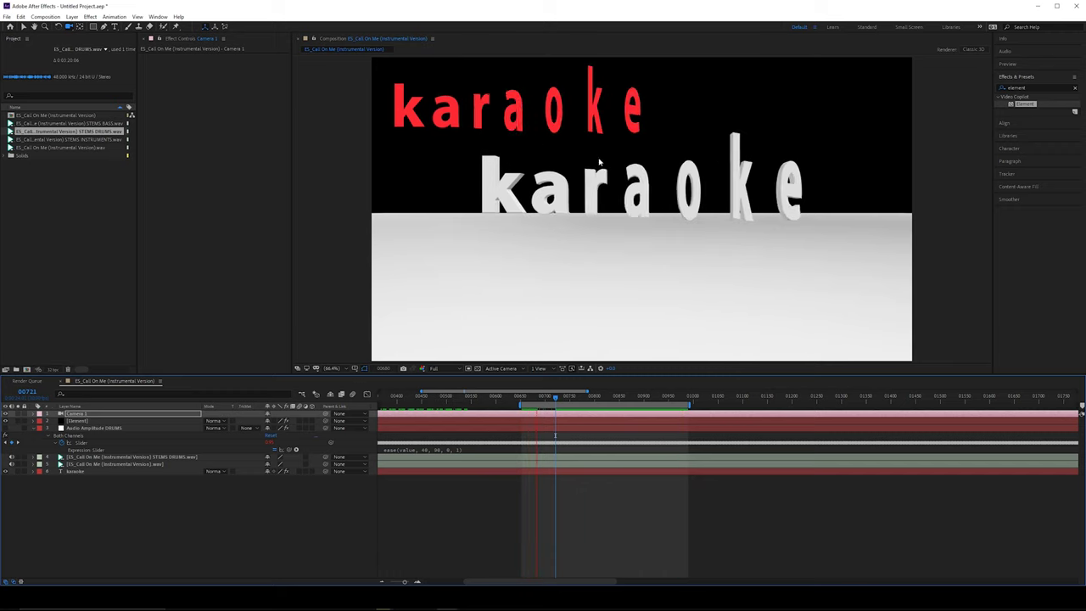
- Replace the karaoke source text with DISCO and preview the 3D animation from about frame 807
click(144, 472)
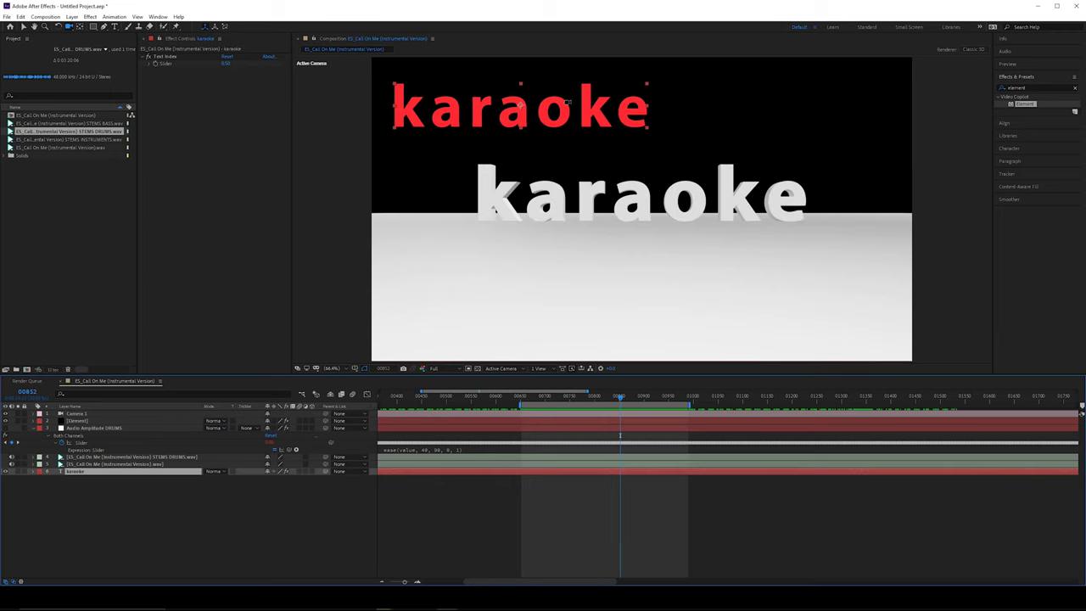
double_click(554, 110)
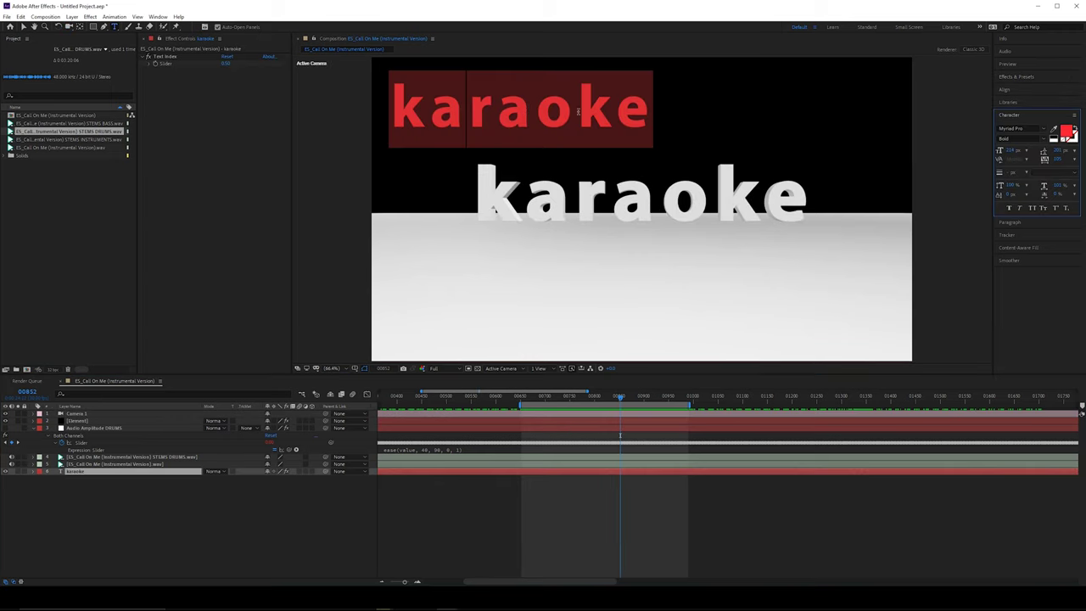
text(DISCO)
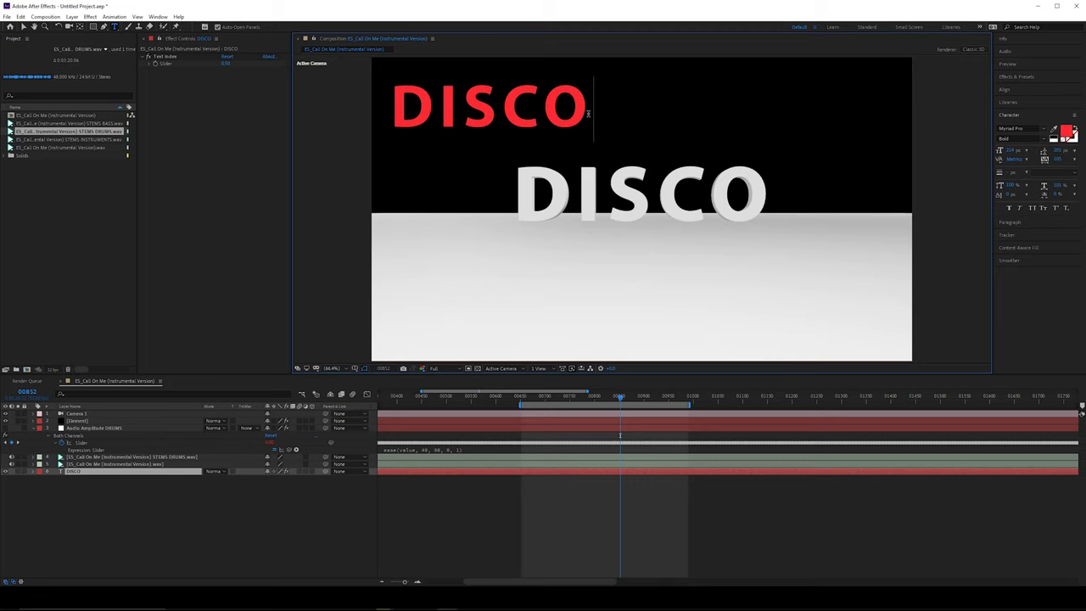
key(Escape)
mouse_move(590, 399)
mouse_down()
mouse_move(578, 400)
mouse_move(609, 400)
mouse_up()
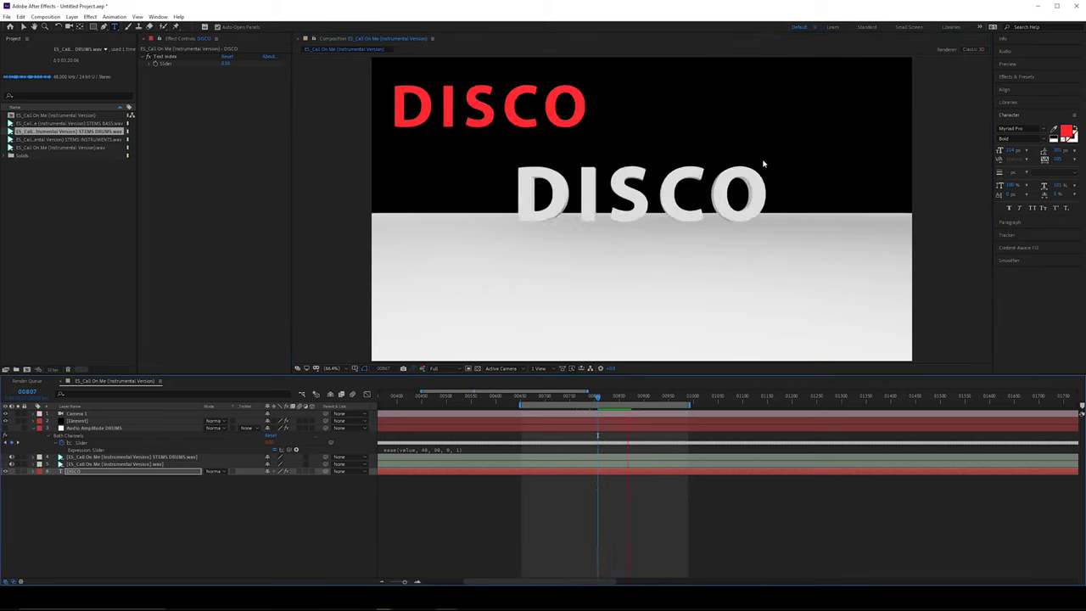
click(520, 106)
double_click(487, 103)
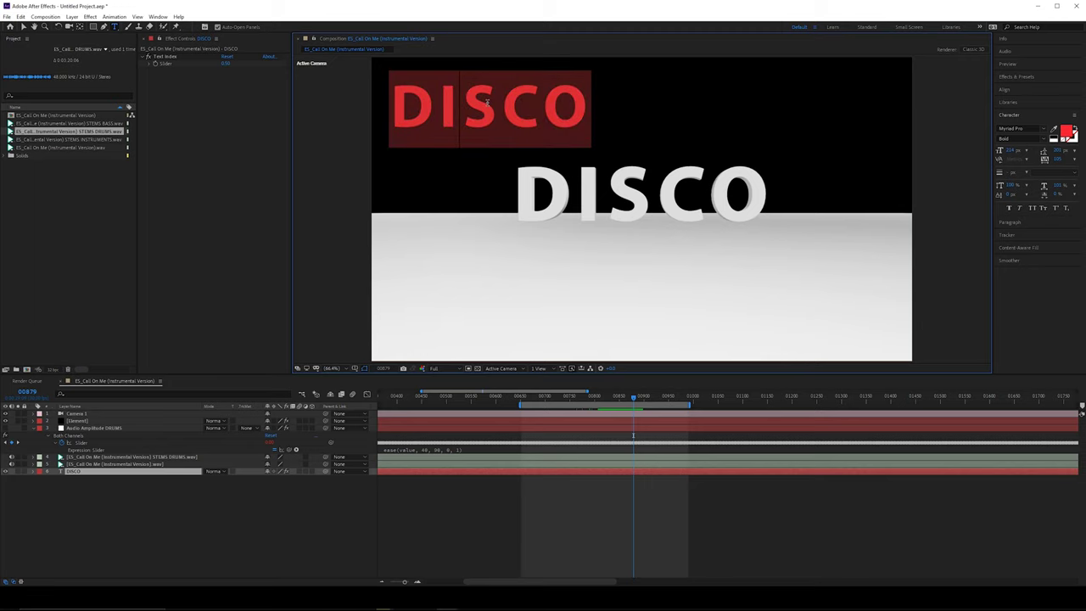
click(536, 153)
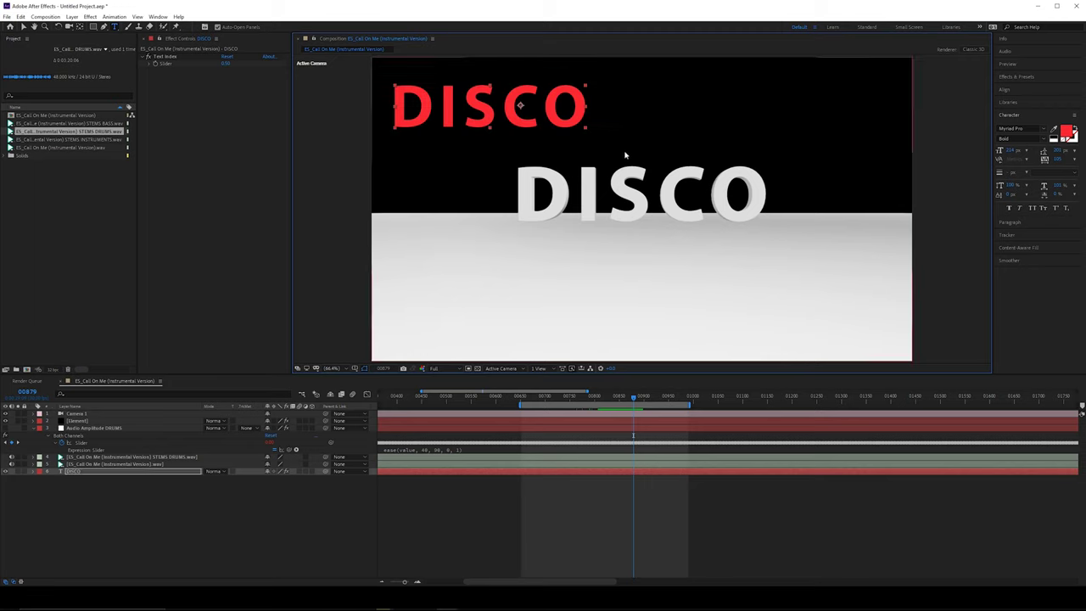
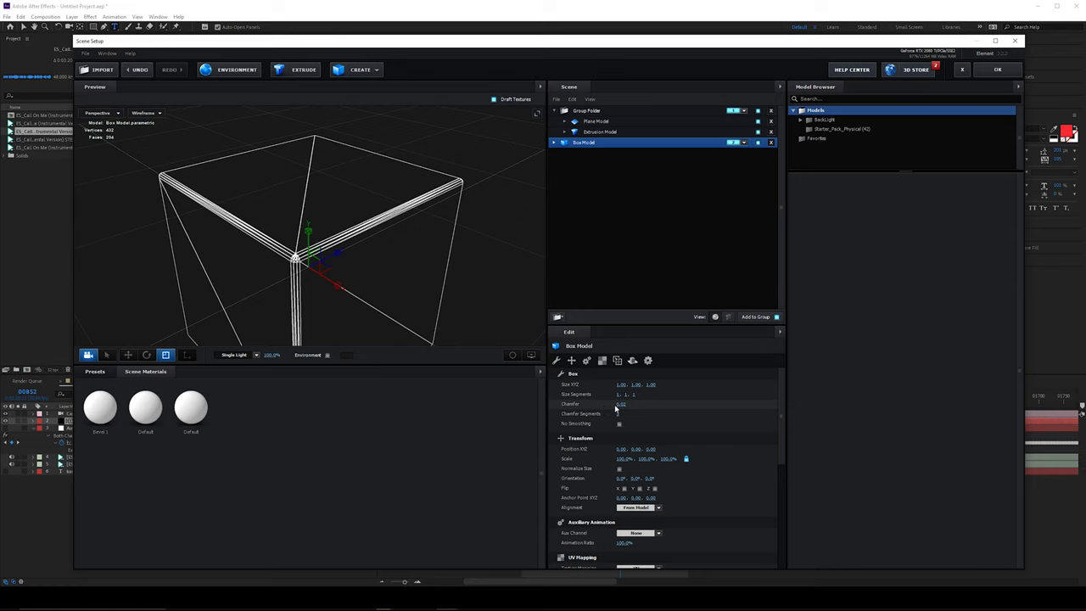
- Set the Box Model's chamfer to 0.00 and switch the scene preview from wireframe to Shaded
drag(622, 405, 579, 535)
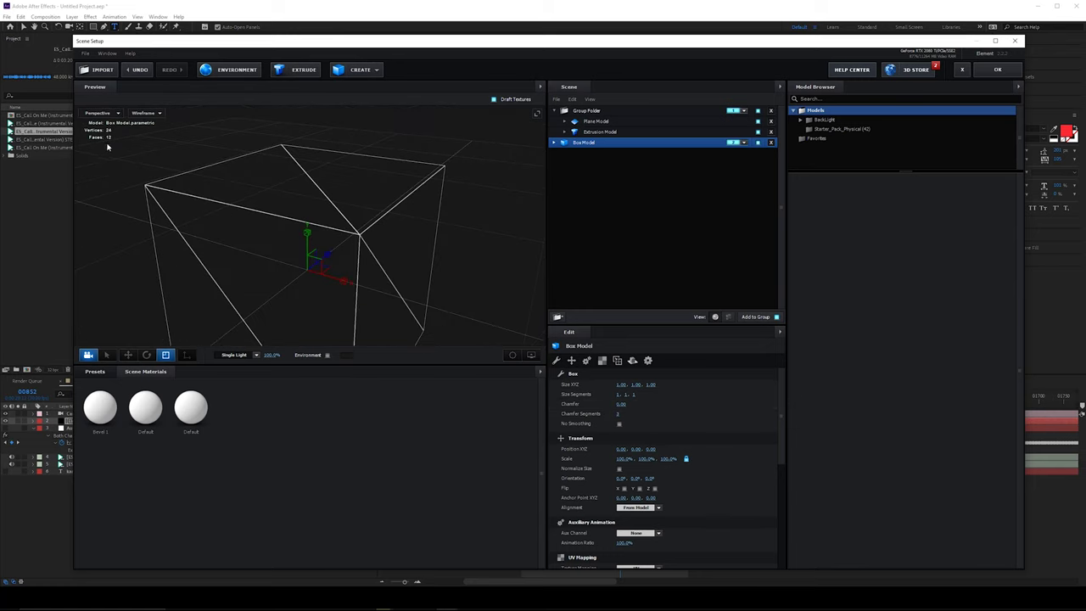
drag(430, 178, 393, 149)
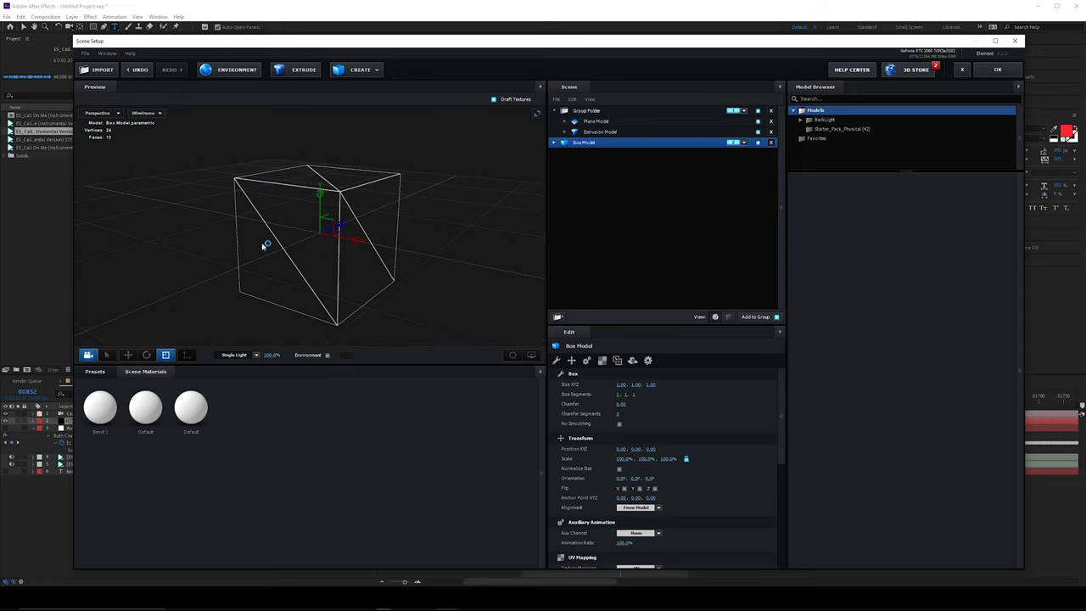
click(146, 113)
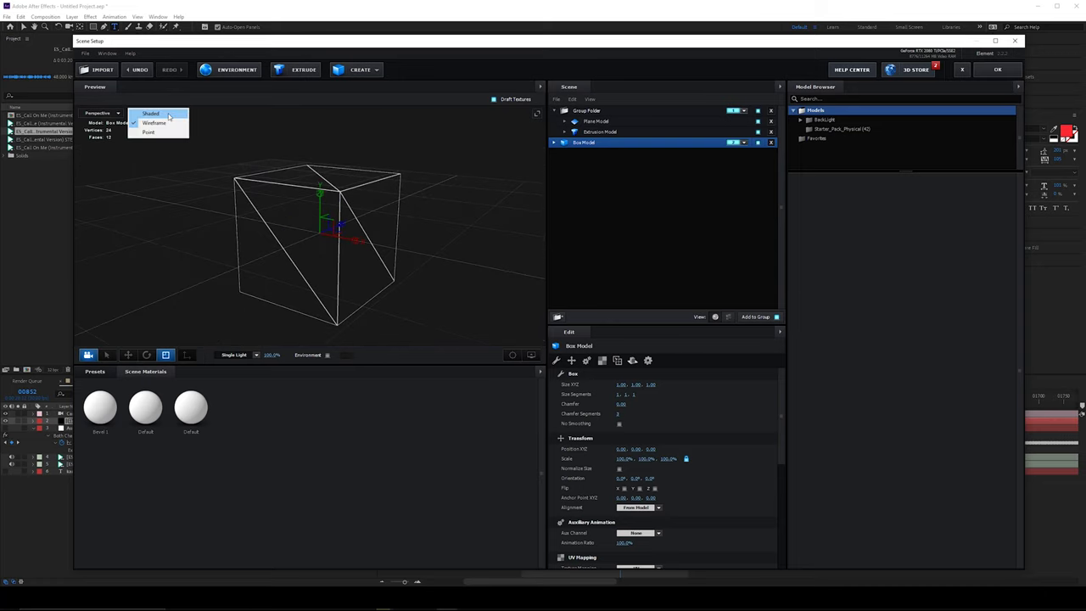
click(144, 119)
drag(384, 173, 514, 165)
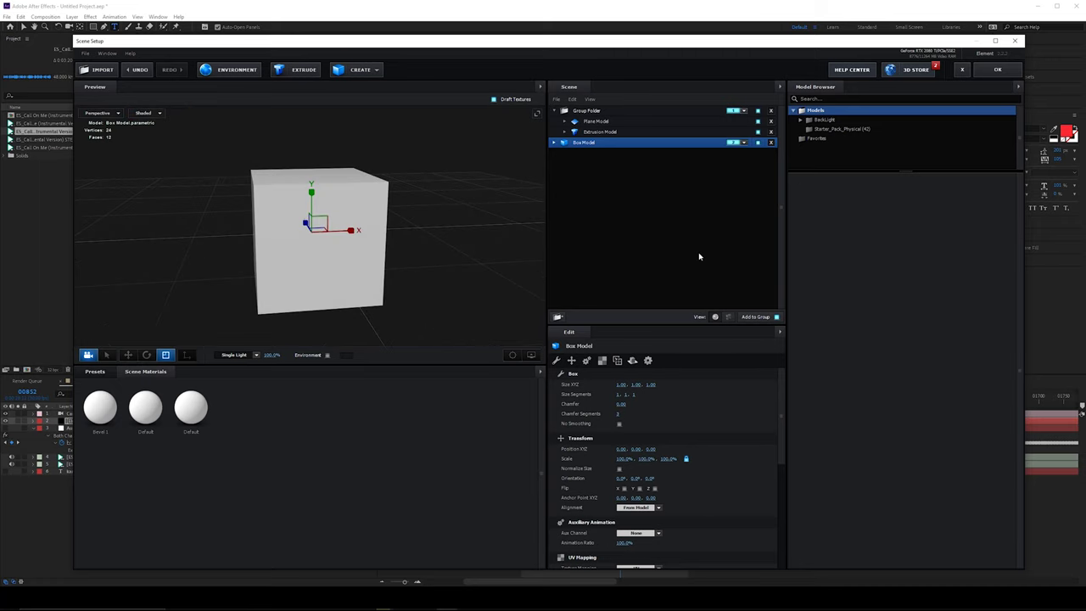
- Apply the Chrome preset from the Physical materials to the Box Model and accept the scene setup
click(101, 373)
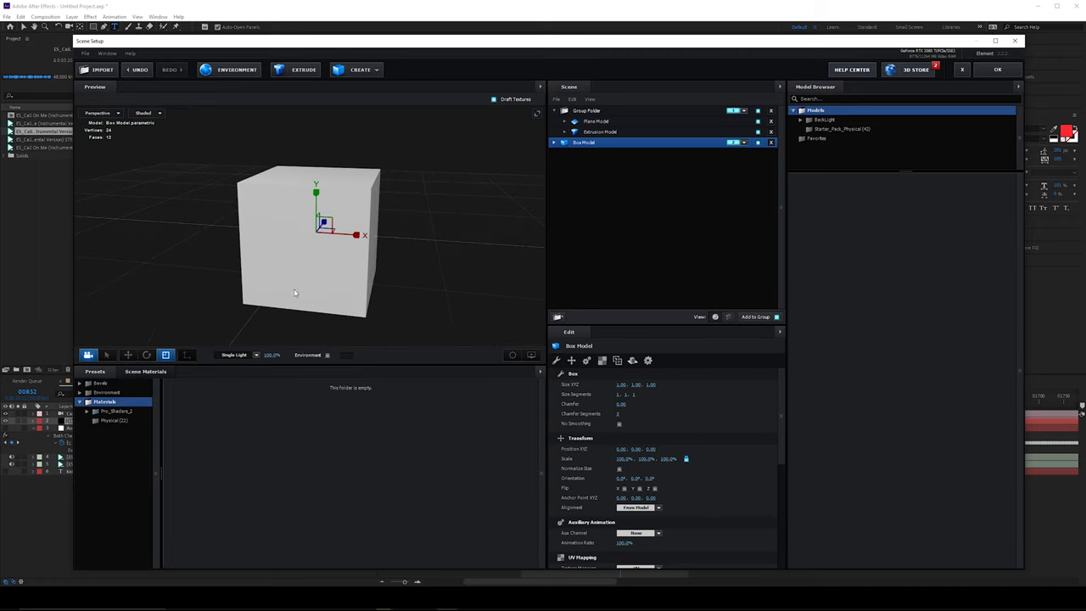
click(118, 421)
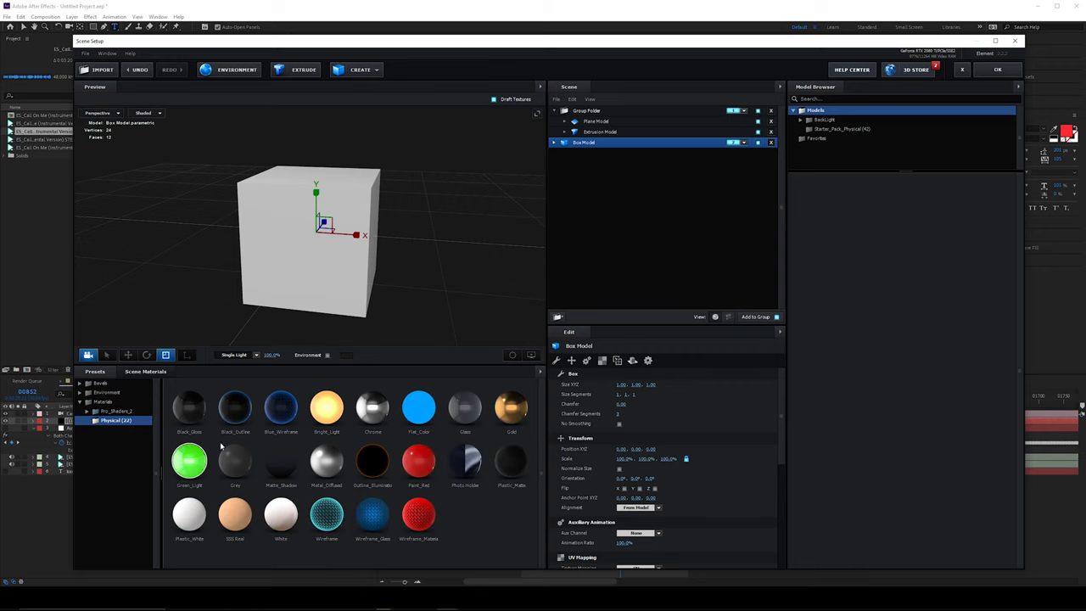
double_click(371, 416)
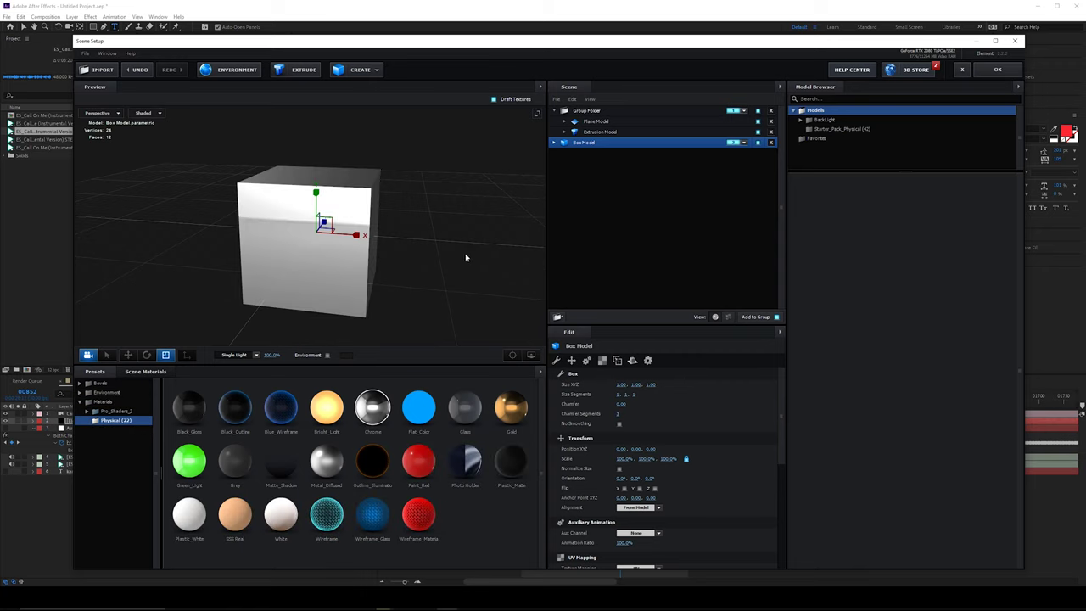
mouse_move(466, 256)
mouse_down()
mouse_move(410, 256)
mouse_move(479, 257)
mouse_up()
drag(463, 168, 591, 181)
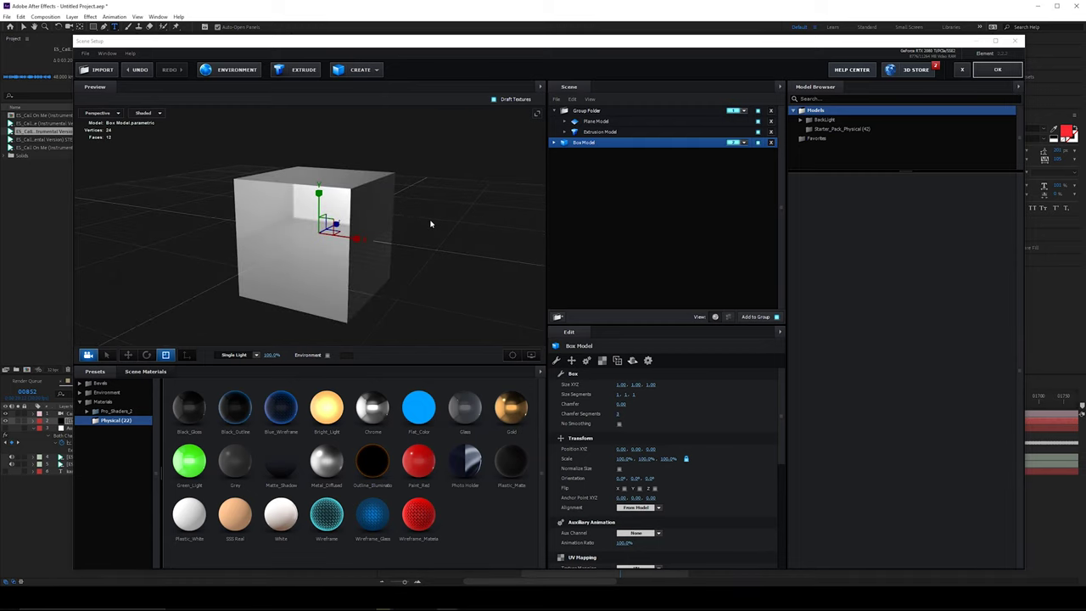
click(998, 69)
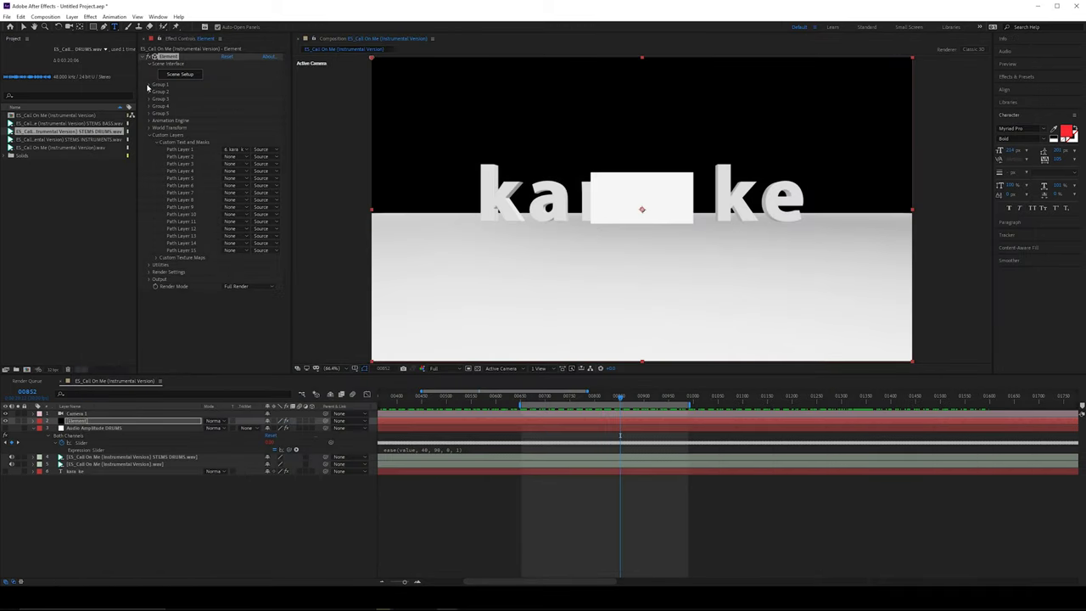
- Set Group 2's replicator shape to Sphere and its particle count to 512
click(150, 91)
click(158, 128)
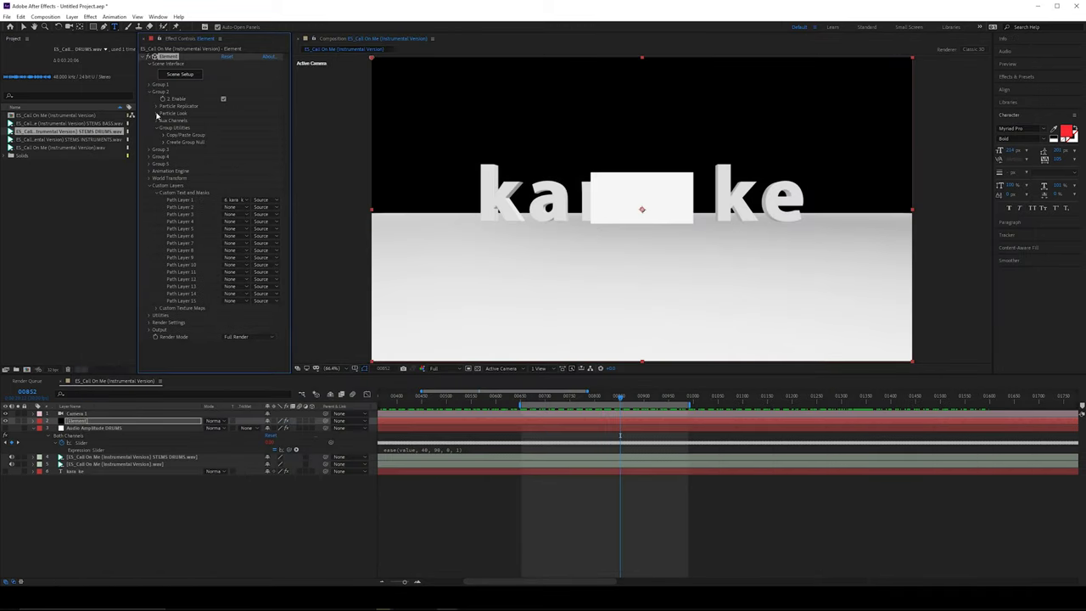
click(157, 114)
click(157, 106)
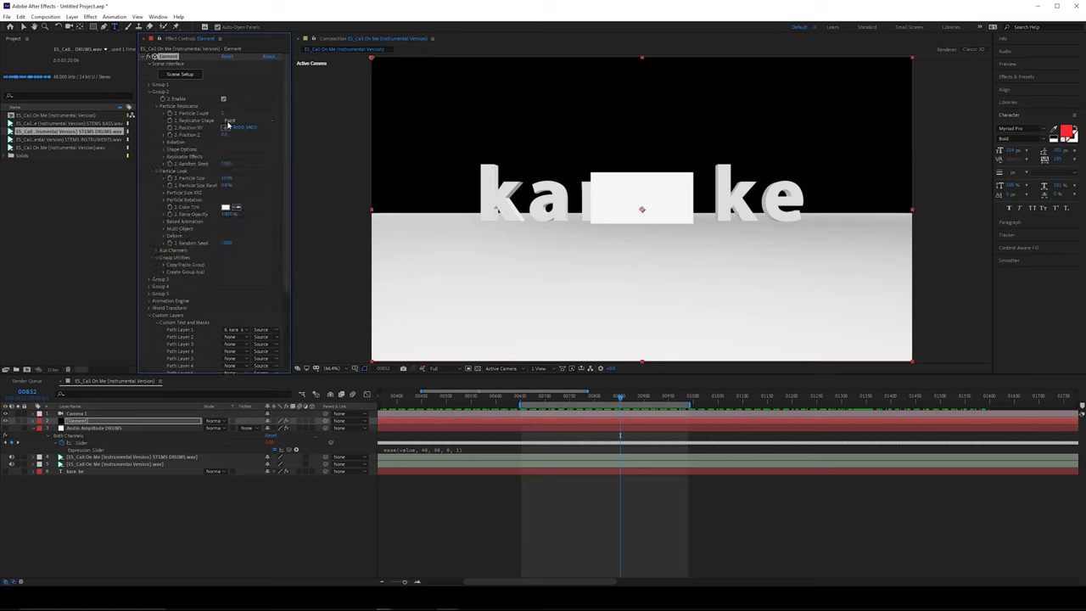
click(240, 123)
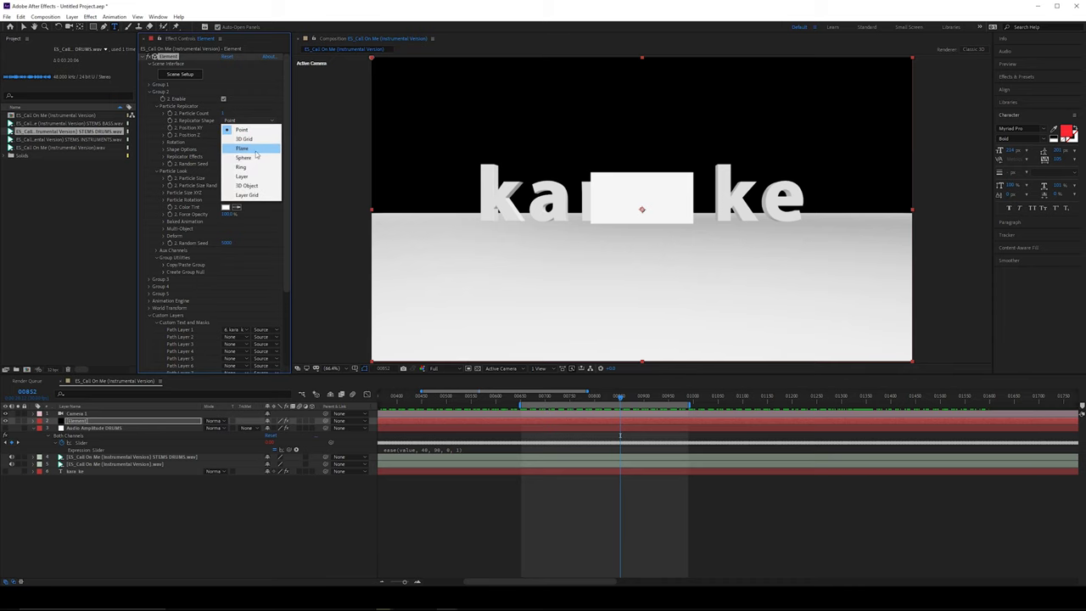
click(255, 159)
click(223, 114)
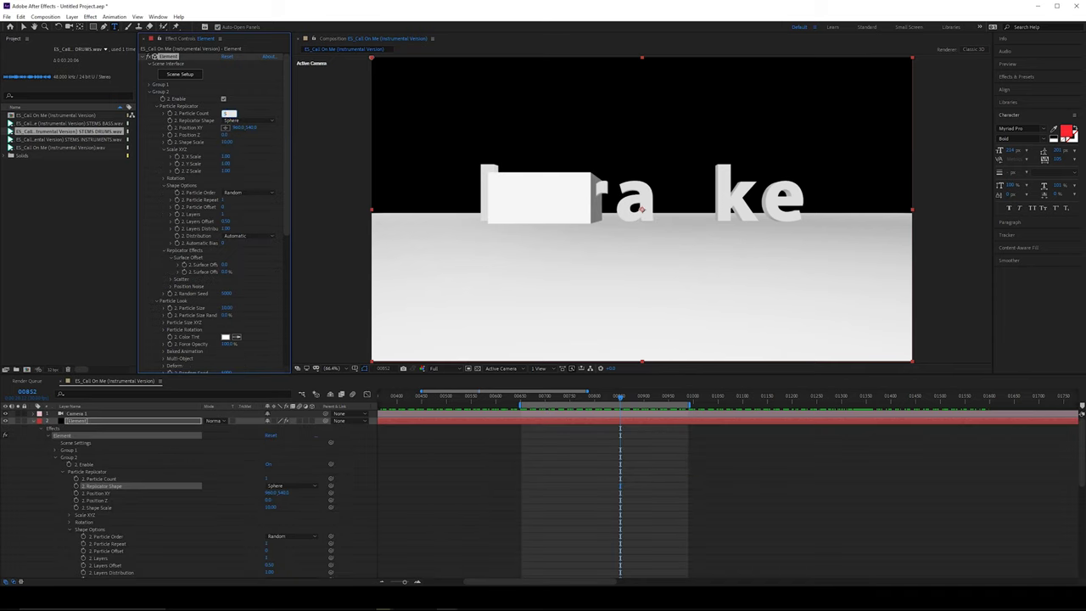
key(Return)
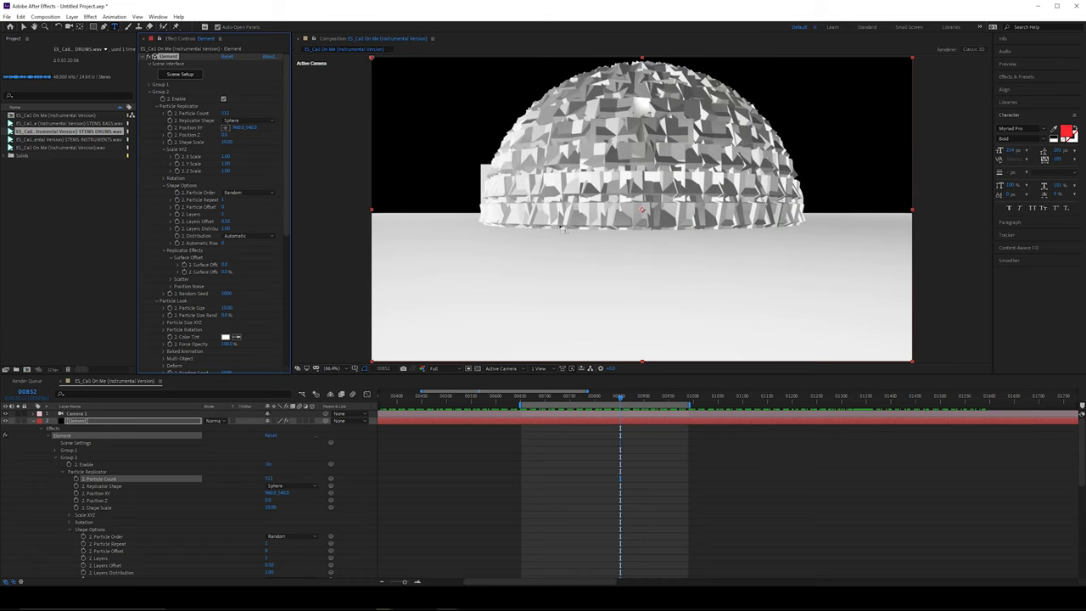
- Set Group 2's Shape Scale to 2.00 and its Particle Size to 0.25
click(228, 141)
text(5)
key(Return)
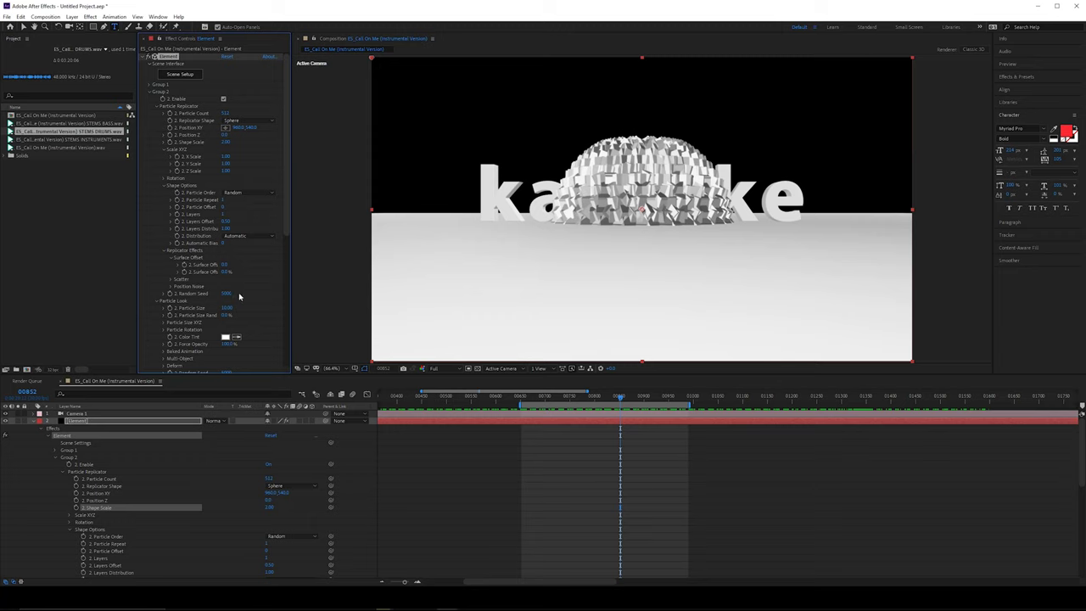
click(229, 310)
text(0.25)
key(Return)
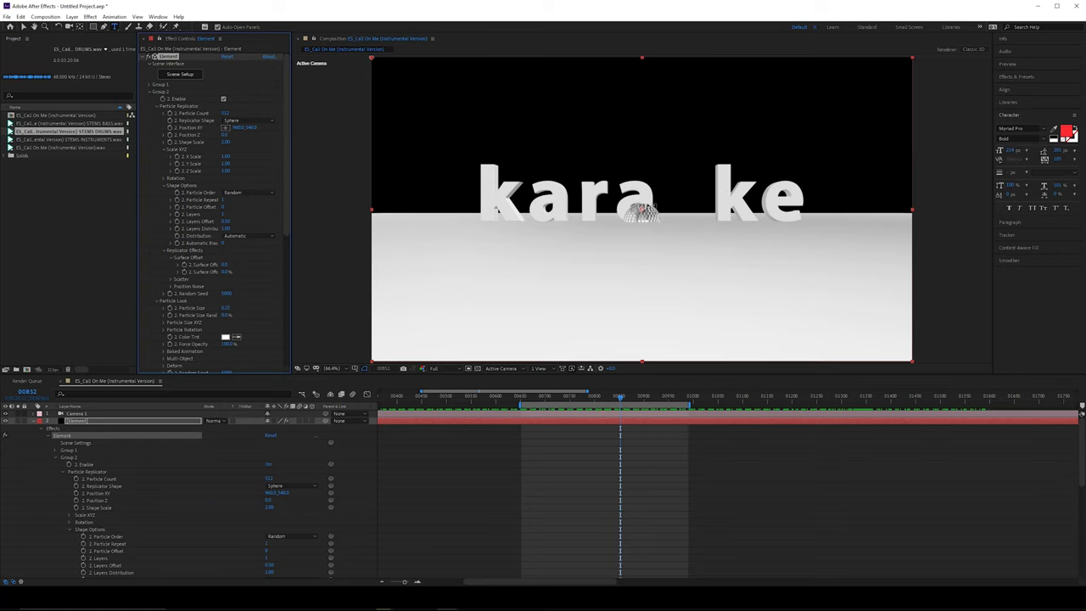
- Place the disco ball in the gap of the karaoke text by setting Group 2's Position XY to 1080, 480
mouse_move(239, 127)
mouse_down()
mouse_move(295, 133)
mouse_move(213, 127)
mouse_move(250, 123)
mouse_up()
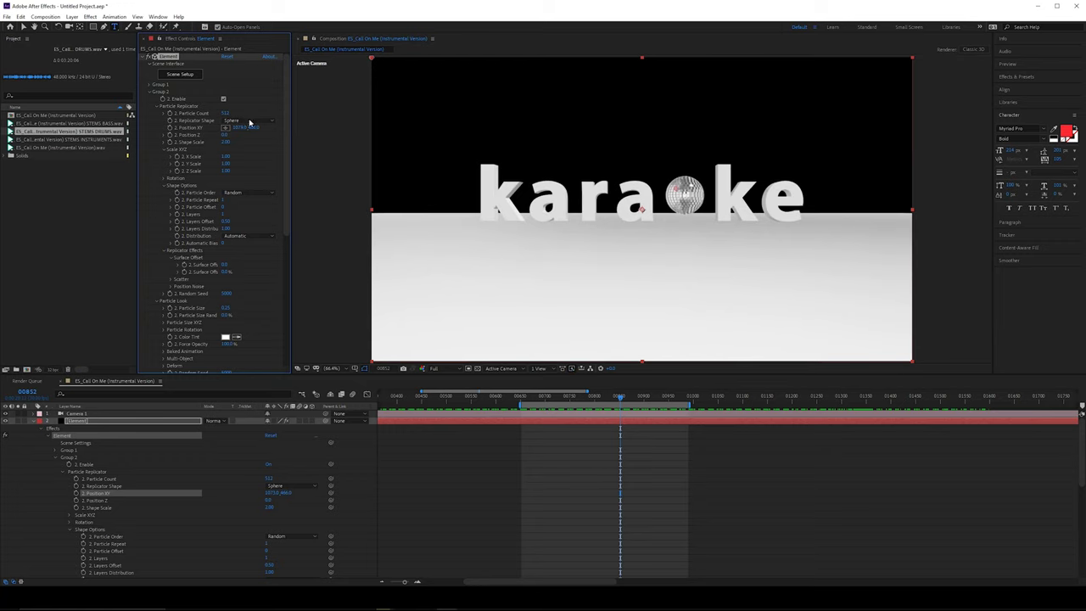
click(244, 128)
text(1080)
key(Return)
drag(254, 128, 261, 127)
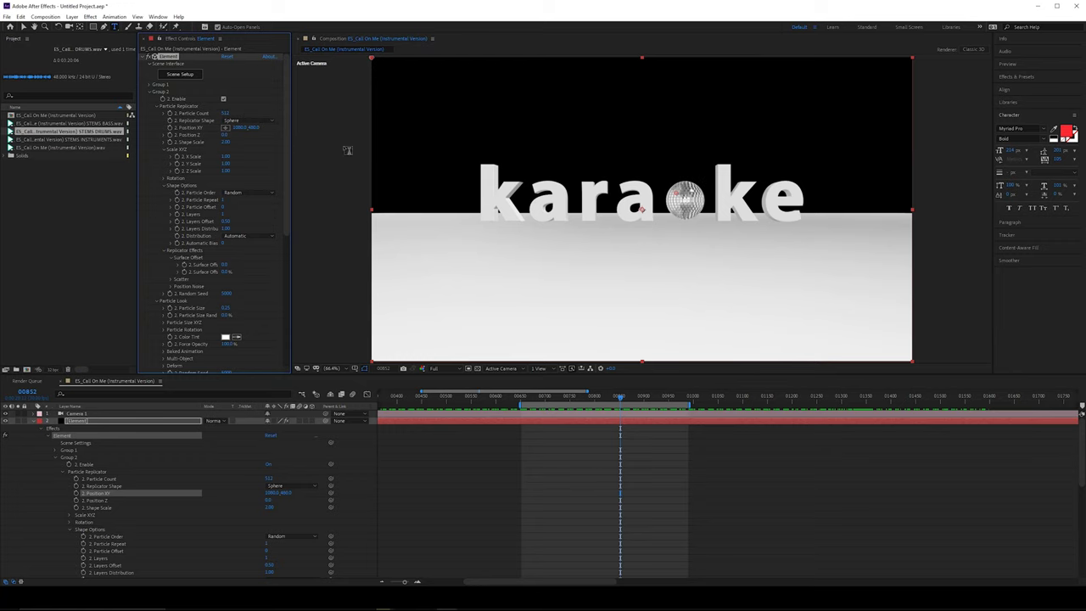
- Add the expression time * -50 to Group 2's replicator Y Rotation and scrub through the ball's spin
click(165, 180)
alt+click(177, 193)
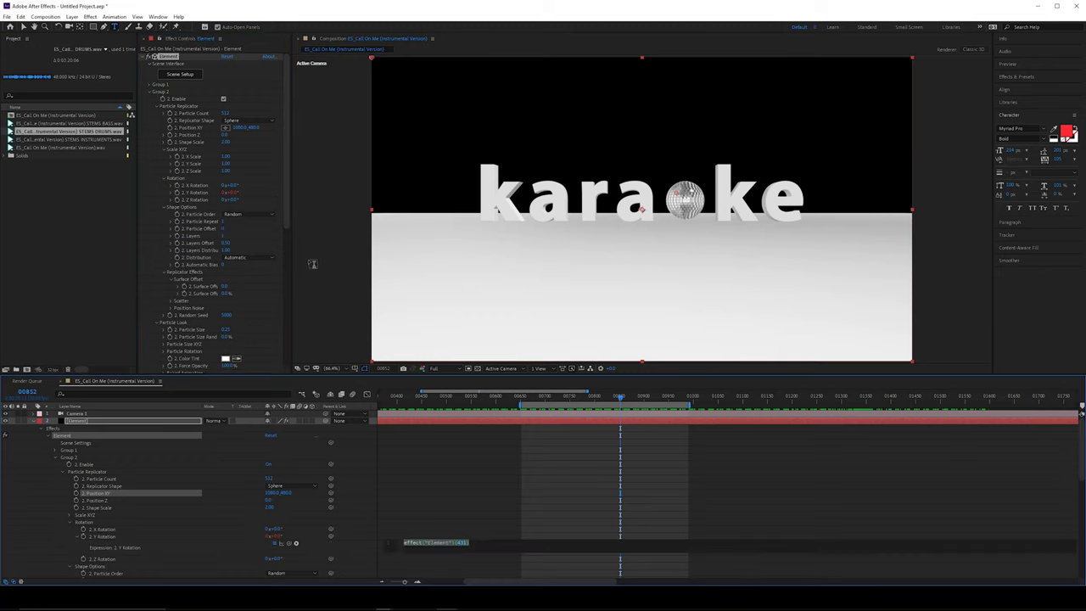
text(time * 50)
drag(625, 404, 643, 398)
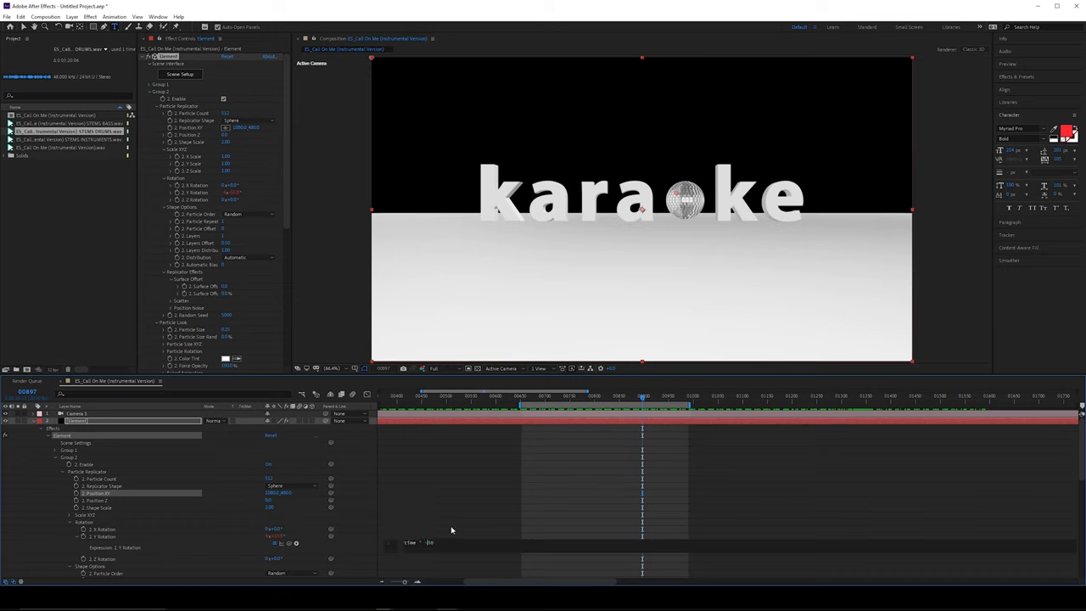
click(650, 396)
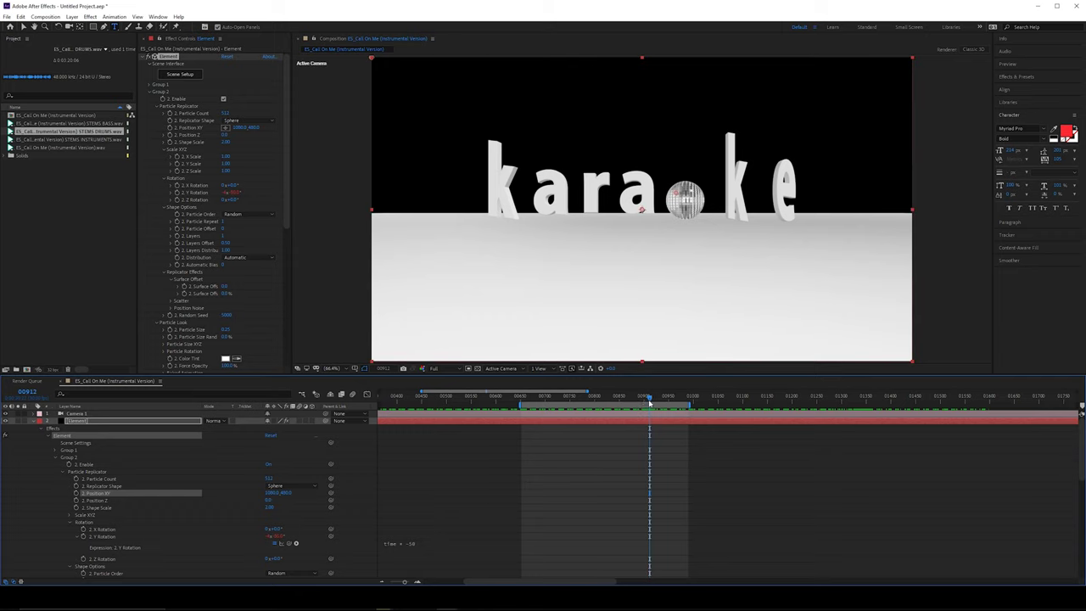
drag(650, 403, 647, 402)
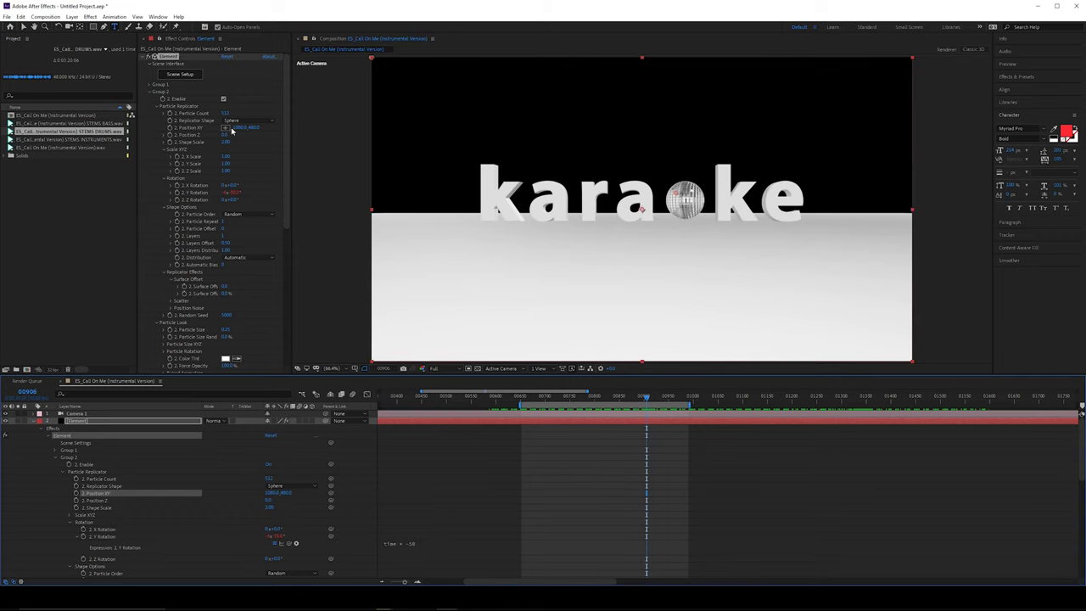
- Add a Position XY expression to Group 2 with X 1080 and Y 480 plus the Audio Amplitude DRUMS Both Channels slider, and scrub to check
alt+click(170, 127)
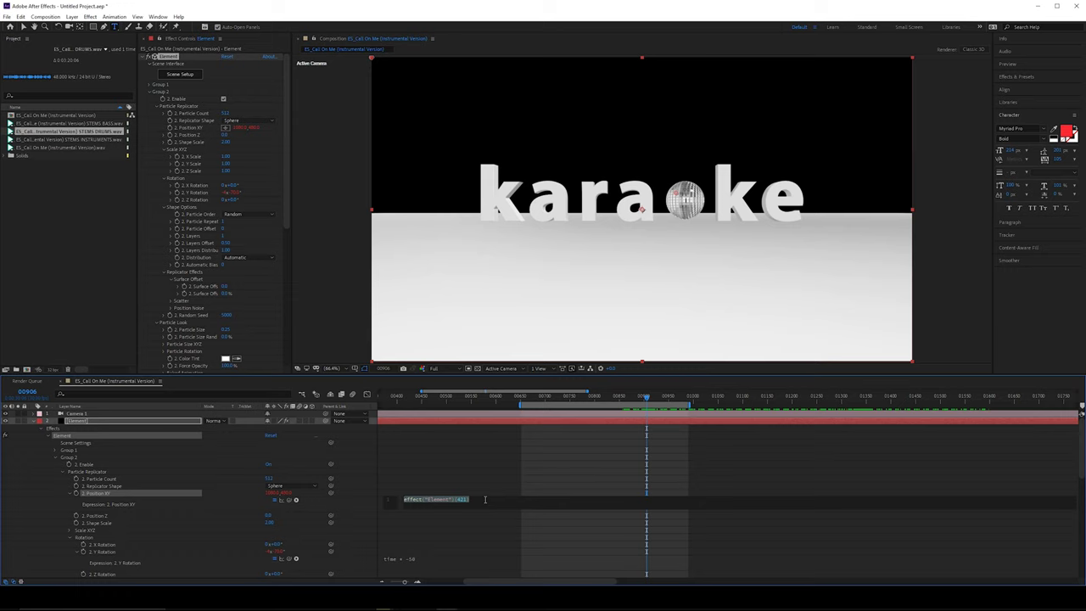
key(BackSpace)
drag(291, 501, 67, 556)
click(664, 499)
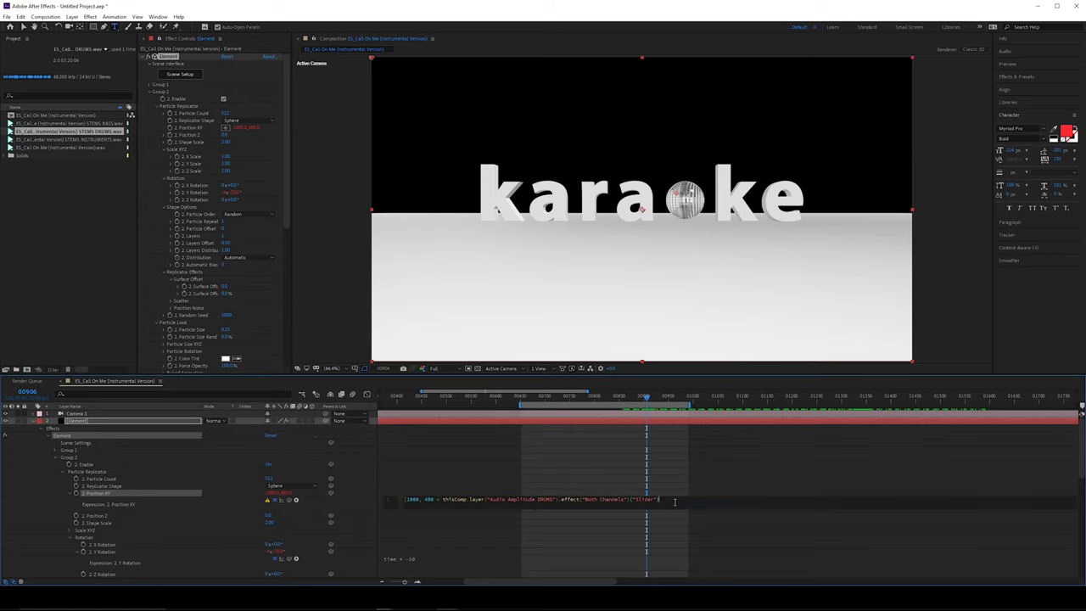
text(])
key(KP_Enter)
mouse_move(635, 401)
mouse_down()
mouse_move(576, 400)
mouse_move(639, 401)
mouse_up()
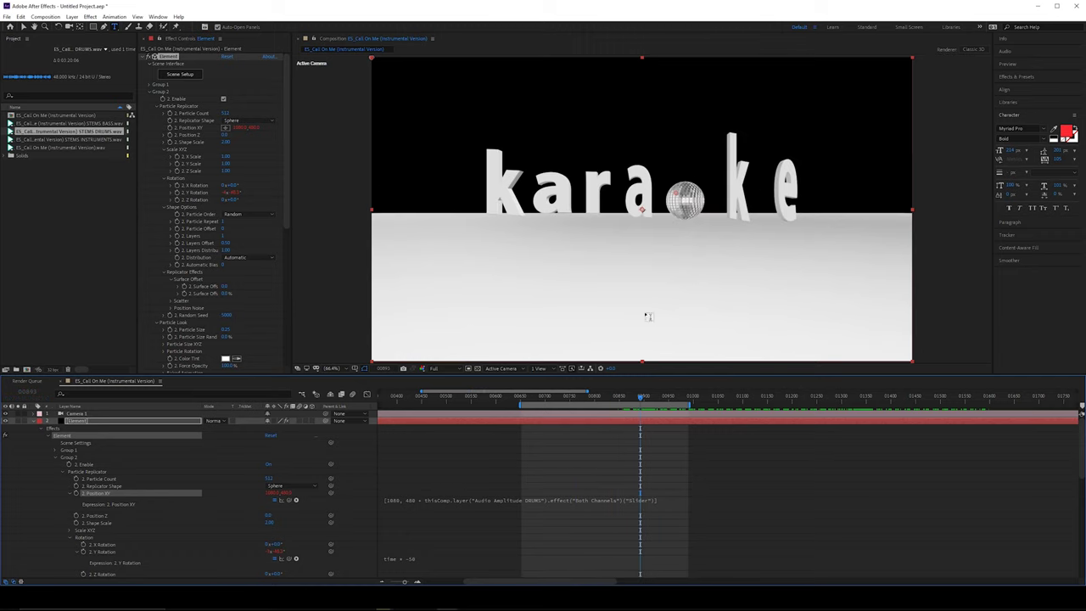
- Multiply the drum slider term in the Position XY expression by -50 and scrub through the ball's bounce
click(650, 503)
click(659, 500)
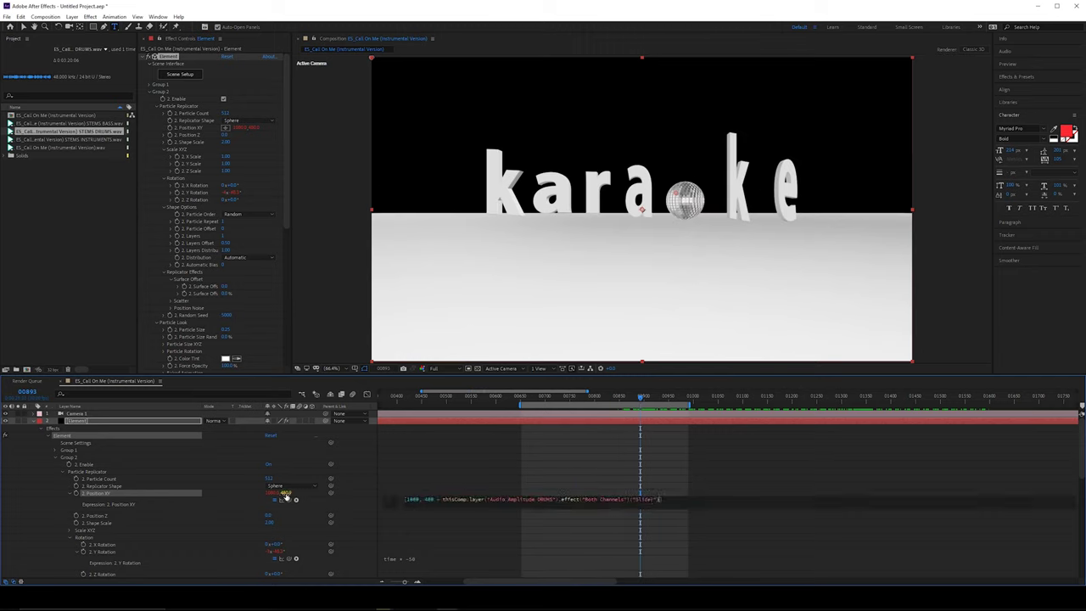
click(589, 532)
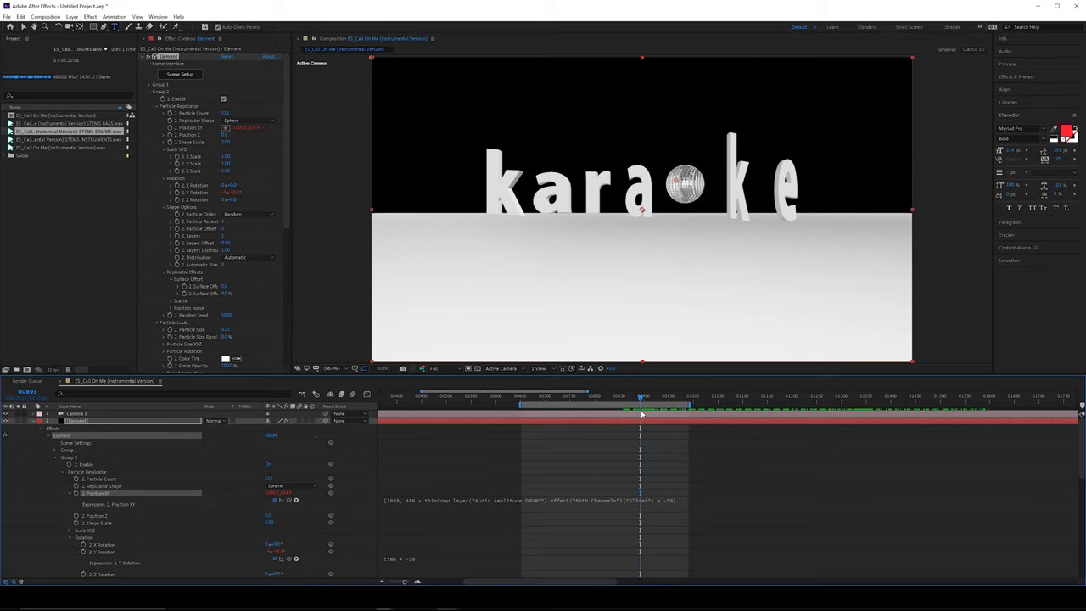
mouse_move(636, 399)
mouse_down()
mouse_move(621, 403)
mouse_move(681, 404)
mouse_move(587, 401)
mouse_move(629, 399)
mouse_up()
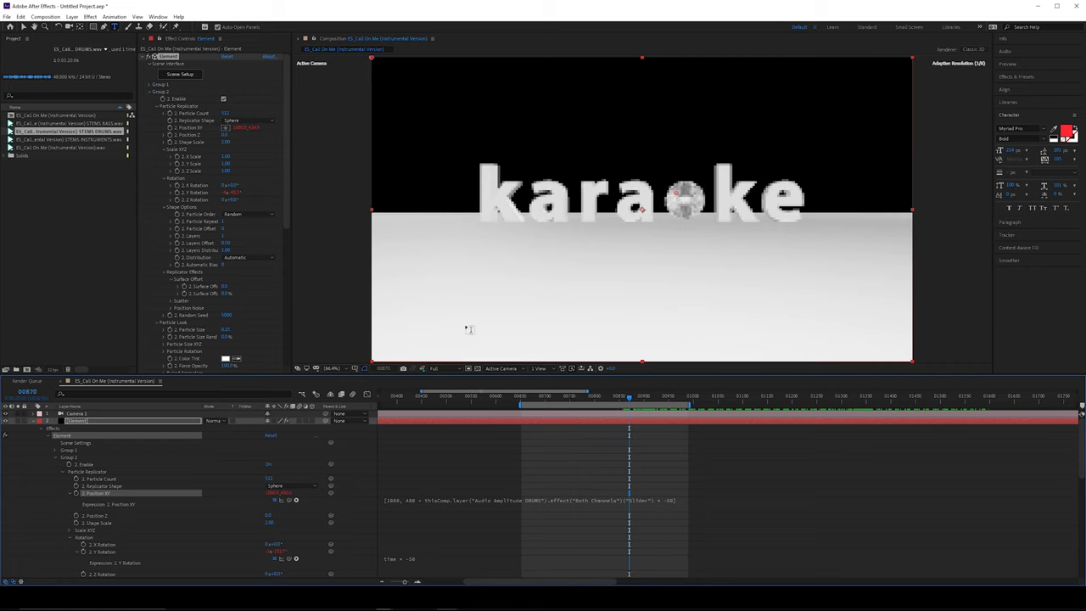
- Raise the Surface Offset percentage in Group 2's Replicator Effects to 100%
drag(286, 203, 285, 255)
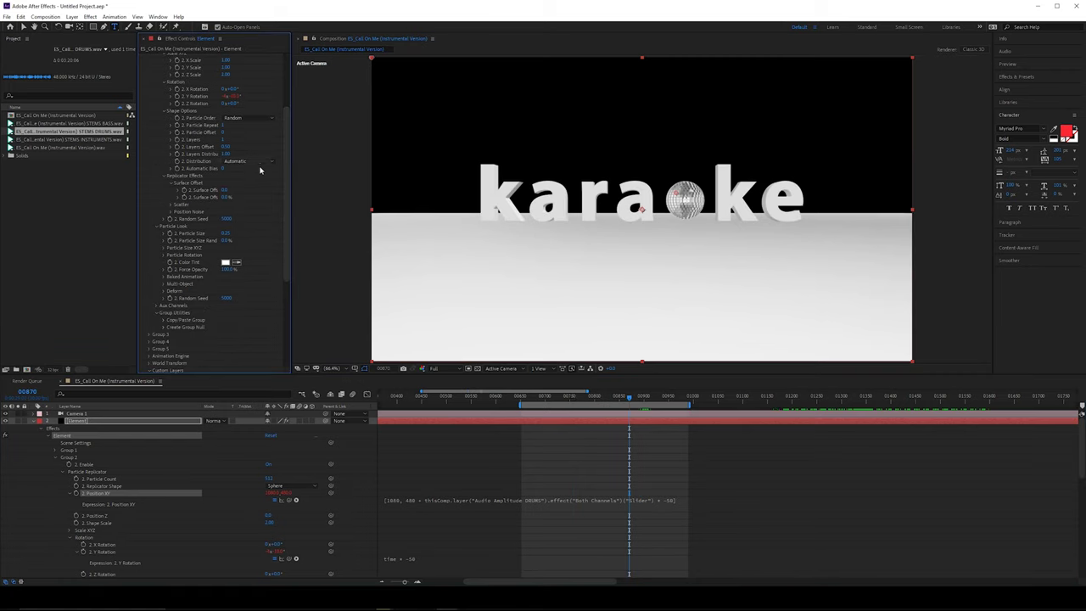
scroll(202, 190, up, 1)
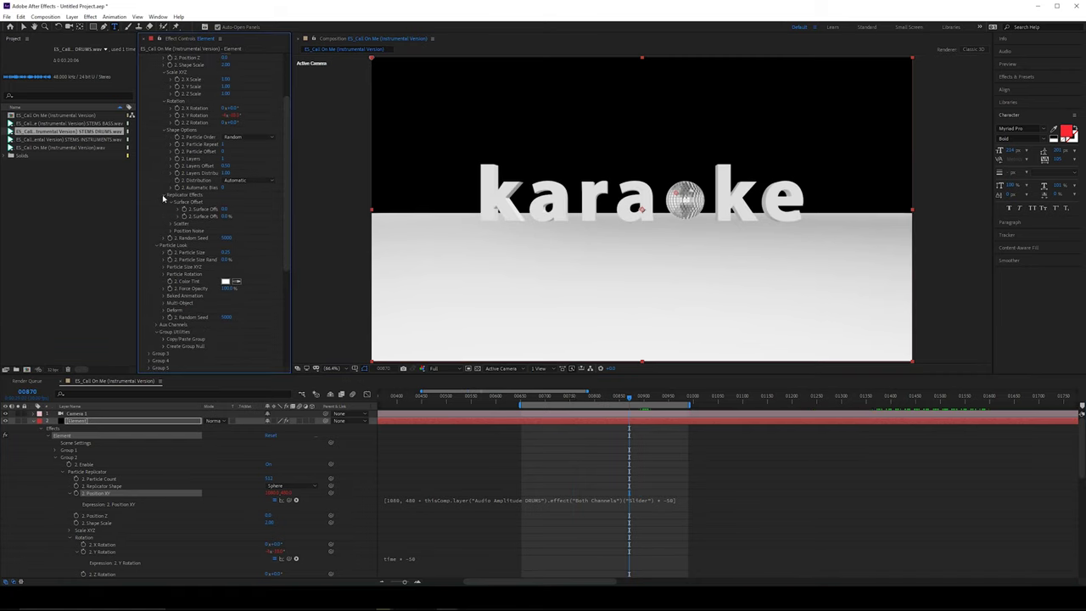
scroll(185, 112, up, 2)
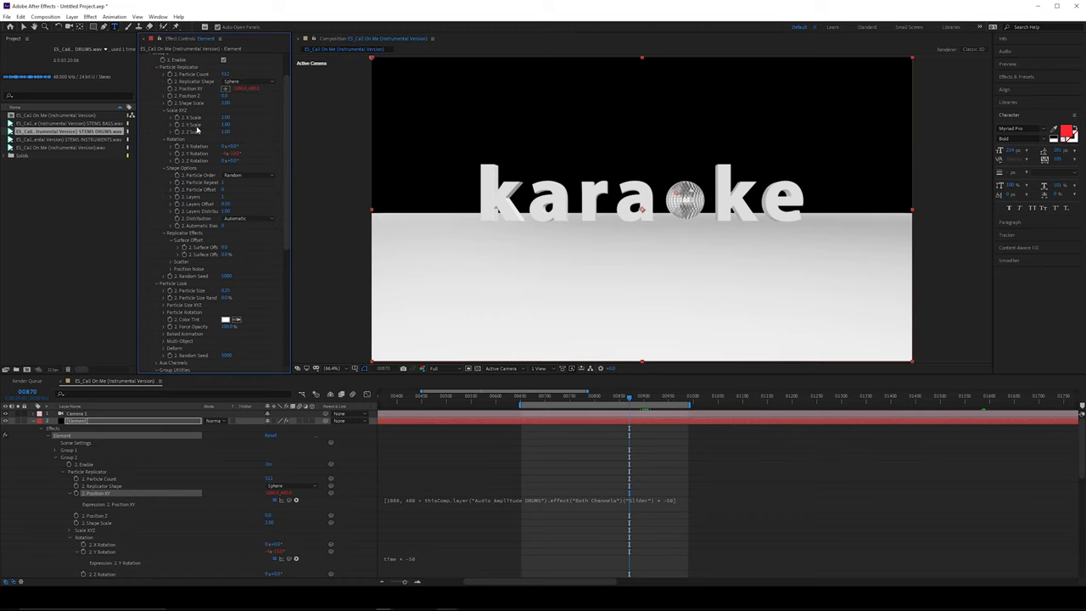
drag(226, 256, 278, 256)
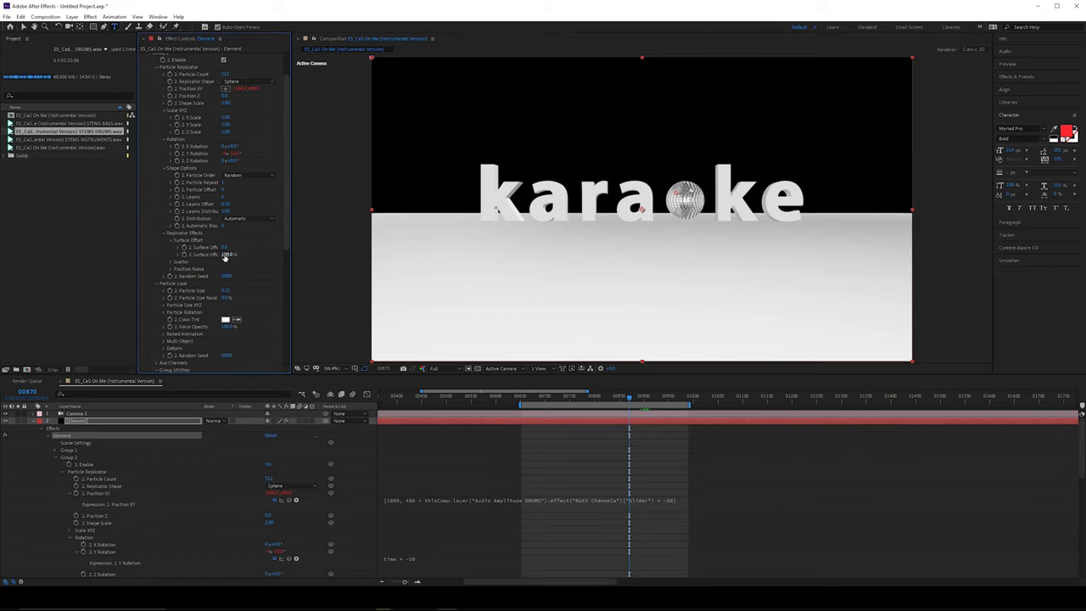
- Copy the drum slider reference from the Position XY expression into a new expression on Group 2's Surface Offset, and scrub to check
click(659, 500)
drag(659, 500, 440, 499)
key(ctrl+c)
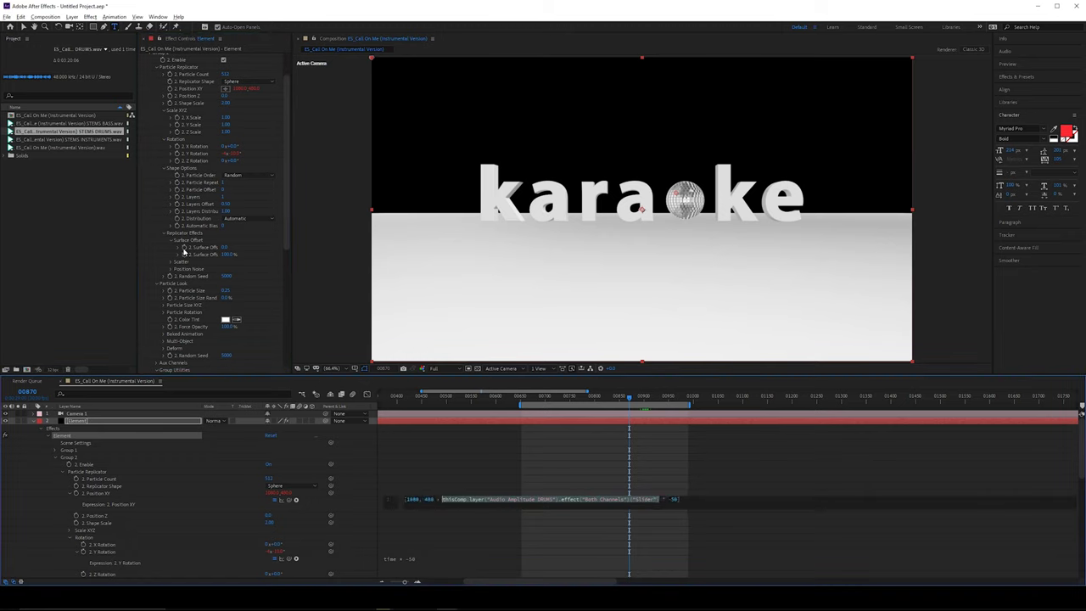
alt+click(185, 248)
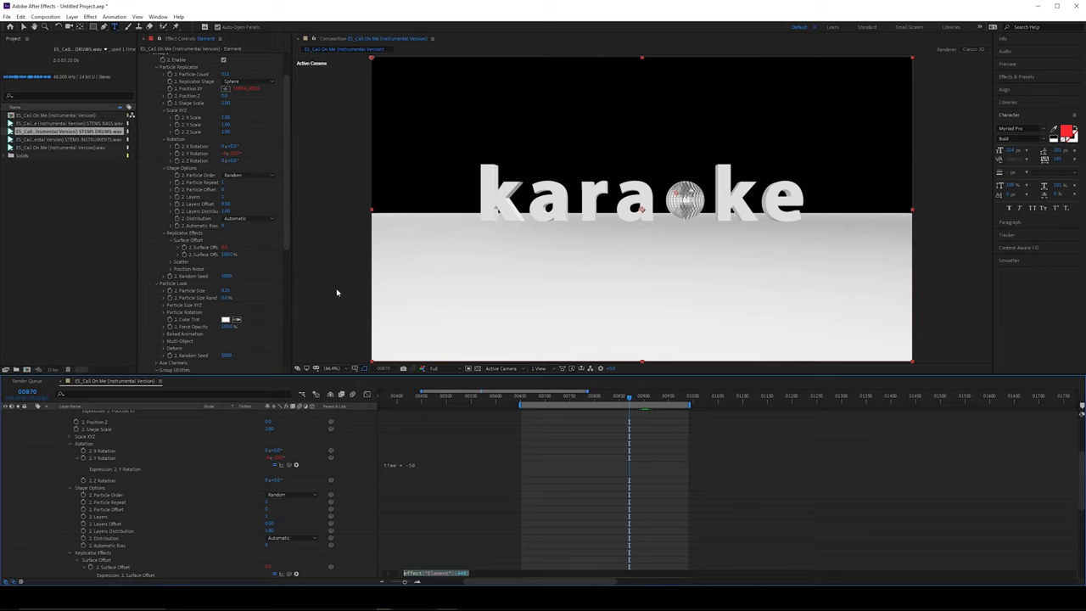
key(ctrl+v)
click(626, 503)
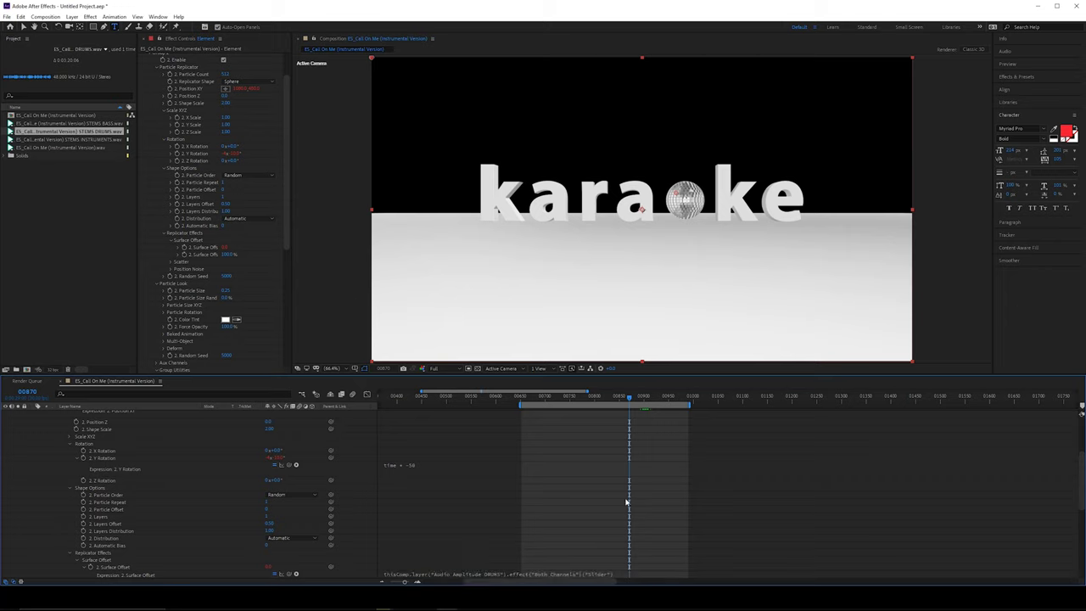
drag(629, 399, 631, 401)
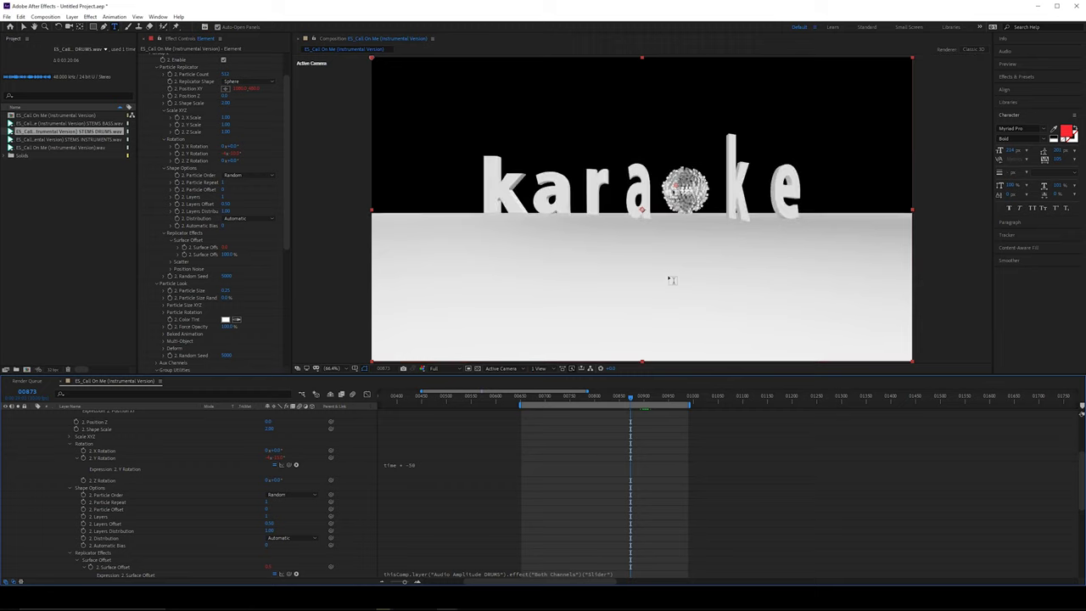
- Multiply the drum slider in the Surface Offset expression by 2 and scrub through the ball's bursts
click(624, 574)
key(KP_Enter)
click(648, 575)
key(BackSpace)
key(BackSpace)
key(BackSpace)
text(2)
key(KP_Enter)
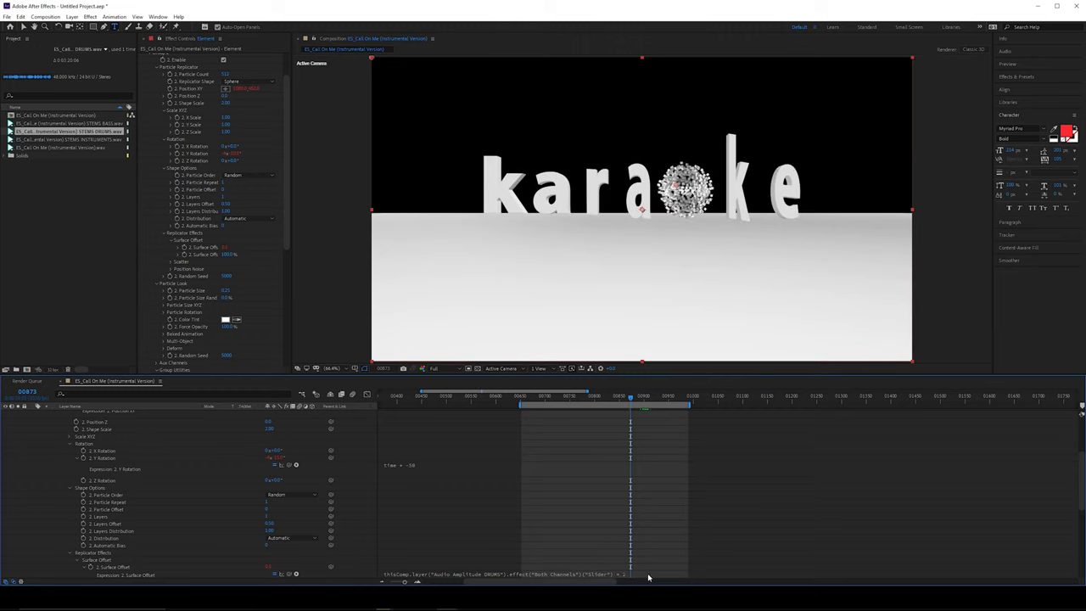
mouse_move(634, 399)
mouse_down()
mouse_move(621, 399)
mouse_move(650, 399)
mouse_move(620, 404)
mouse_up()
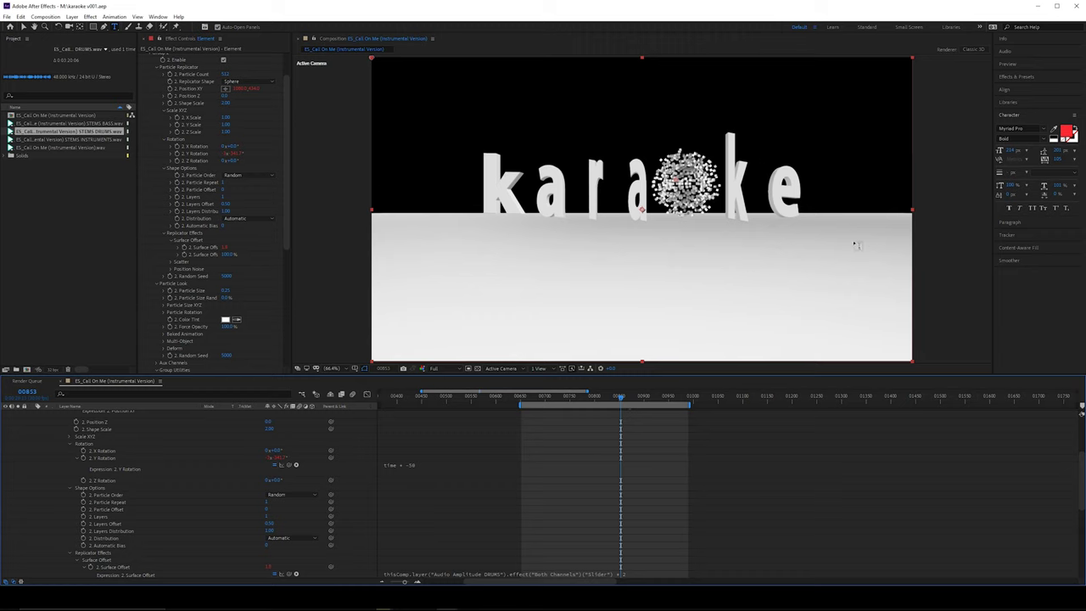
- Collapse the Element layer and create a black 4096 x 4096 px solid named Audio Spectrum Texture
scroll(101, 459, up, 3)
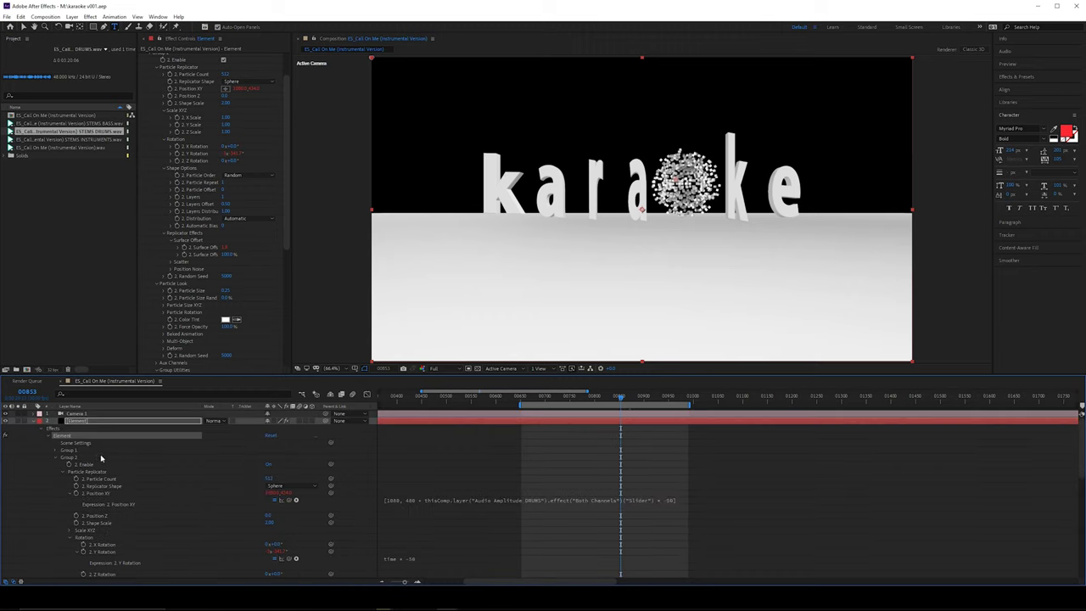
click(33, 422)
click(206, 511)
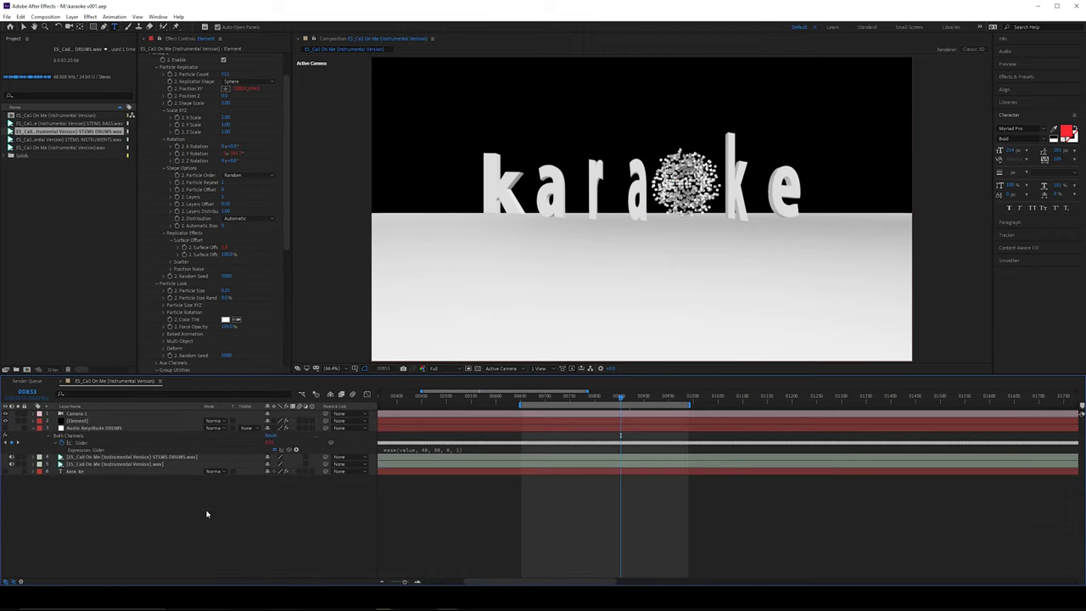
right_click(206, 512)
mouse_move(227, 516)
click(330, 442)
text(An)
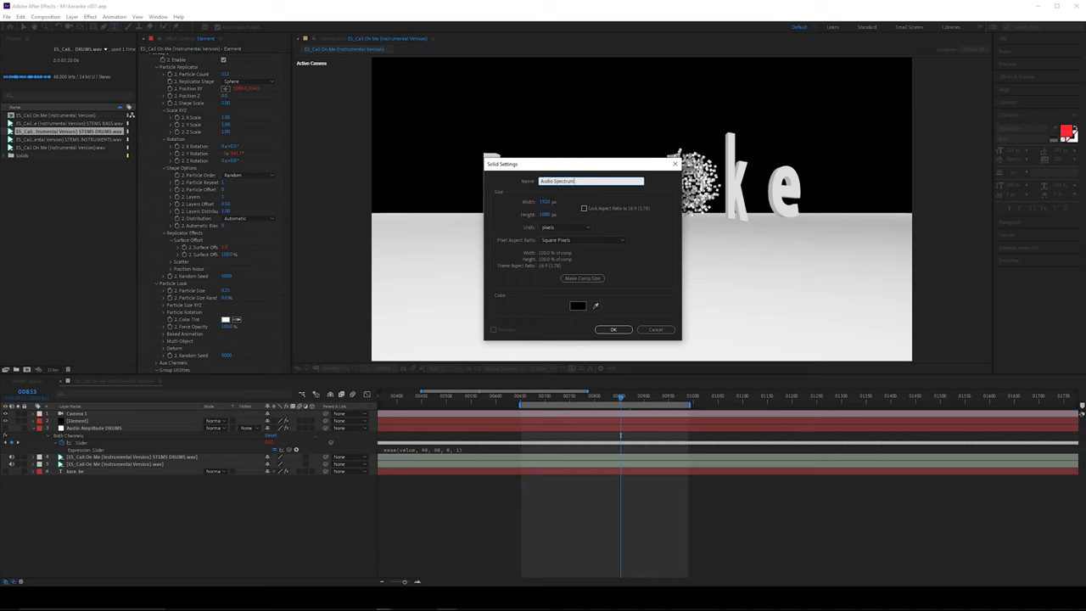
key(Tab)
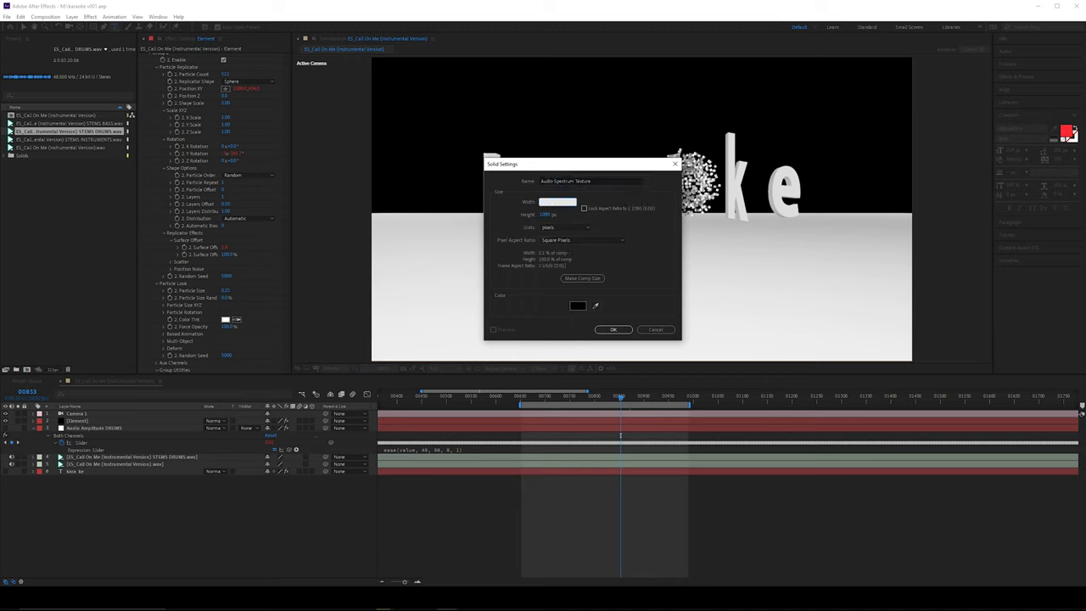
text(4096)
key(Tab)
text(409)
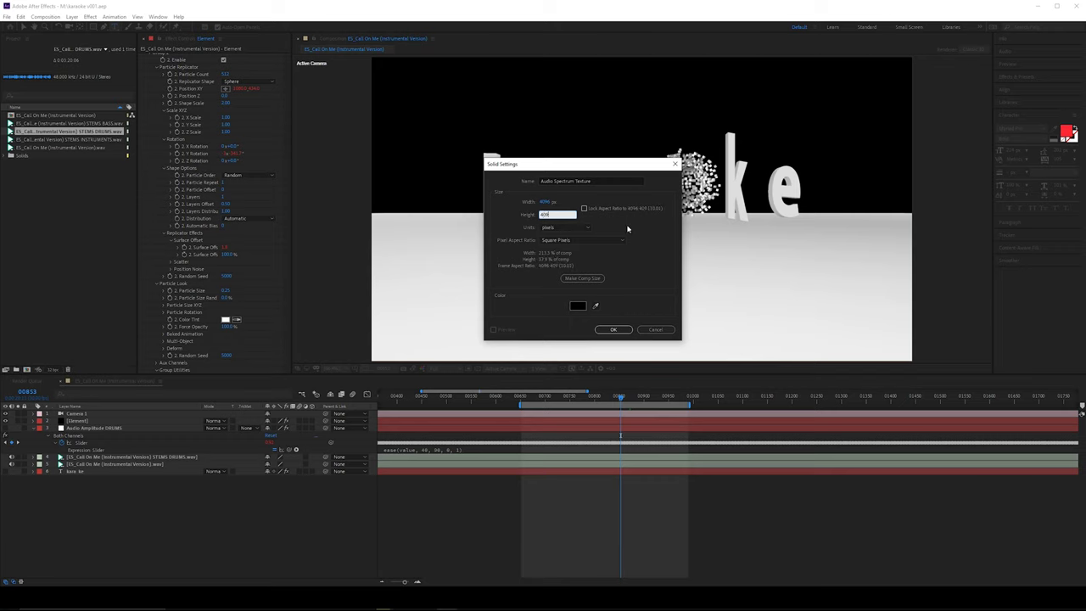
text(6)
key(Return)
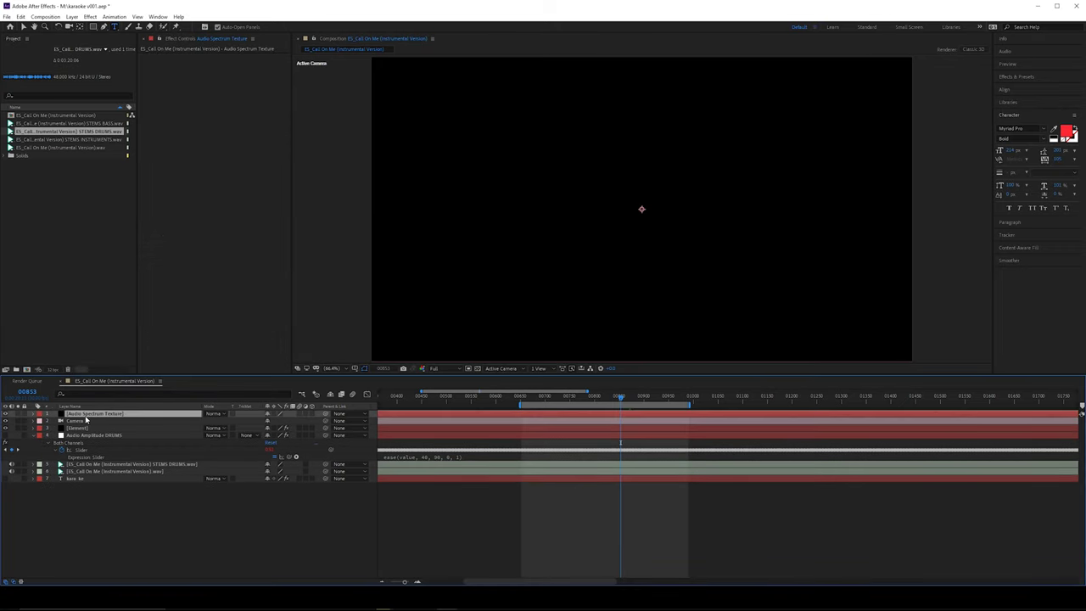
- Pre-compose the new solid into a composition named Audio Spectrum Texture and open it
key(ctrl+shift+c)
double_click(548, 207)
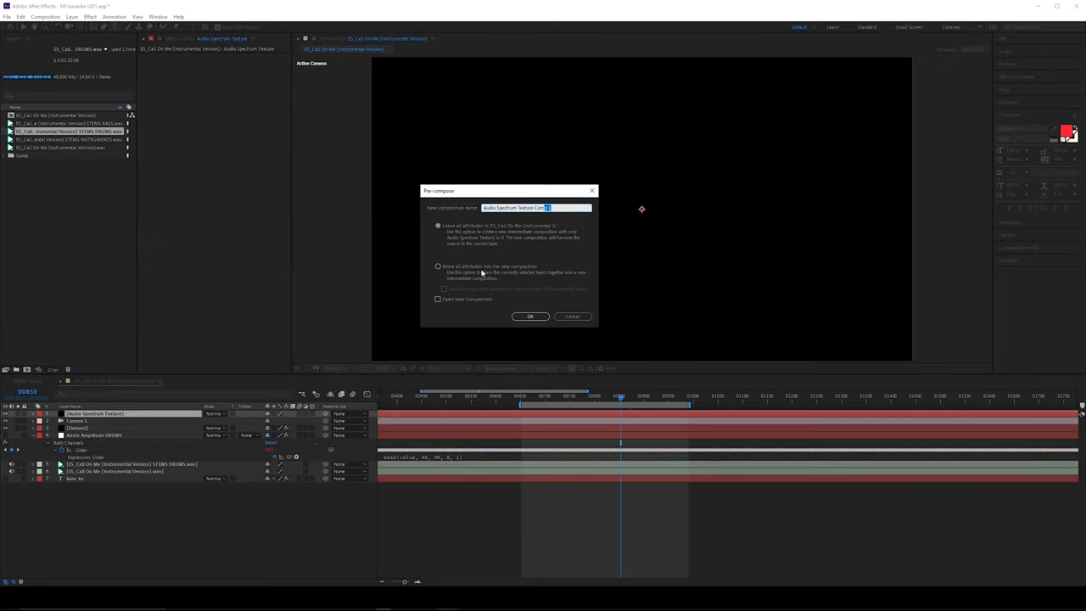
key(BackSpace)
key(BackSpace)
key(BackSpace)
key(BackSpace)
key(BackSpace)
key(BackSpace)
key(BackSpace)
key(Return)
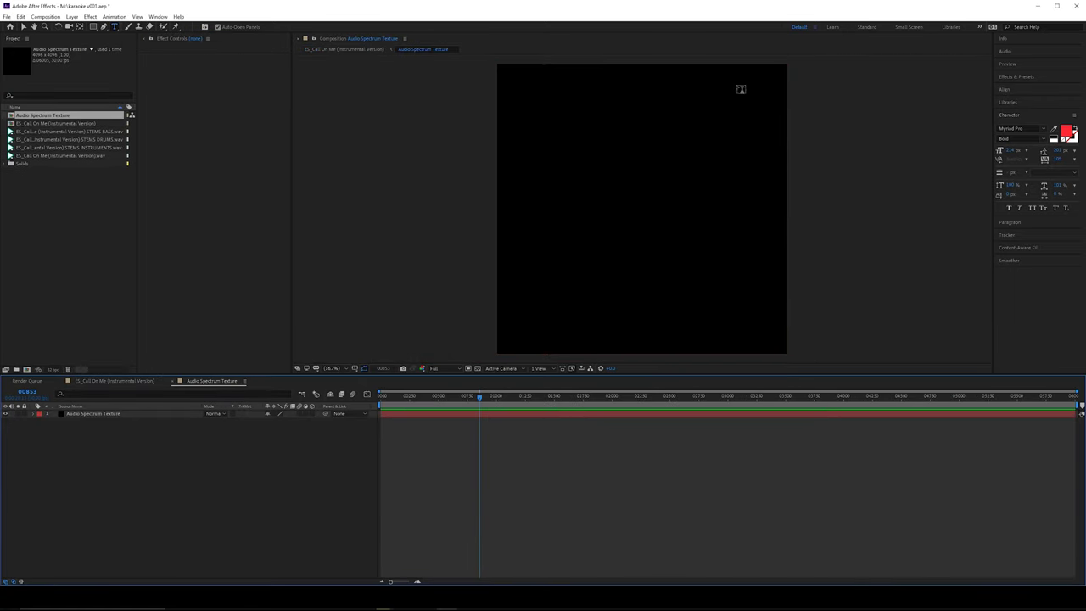
- Find the Audio Spectrum effect and apply it to the Audio Spectrum Texture solid
click(139, 414)
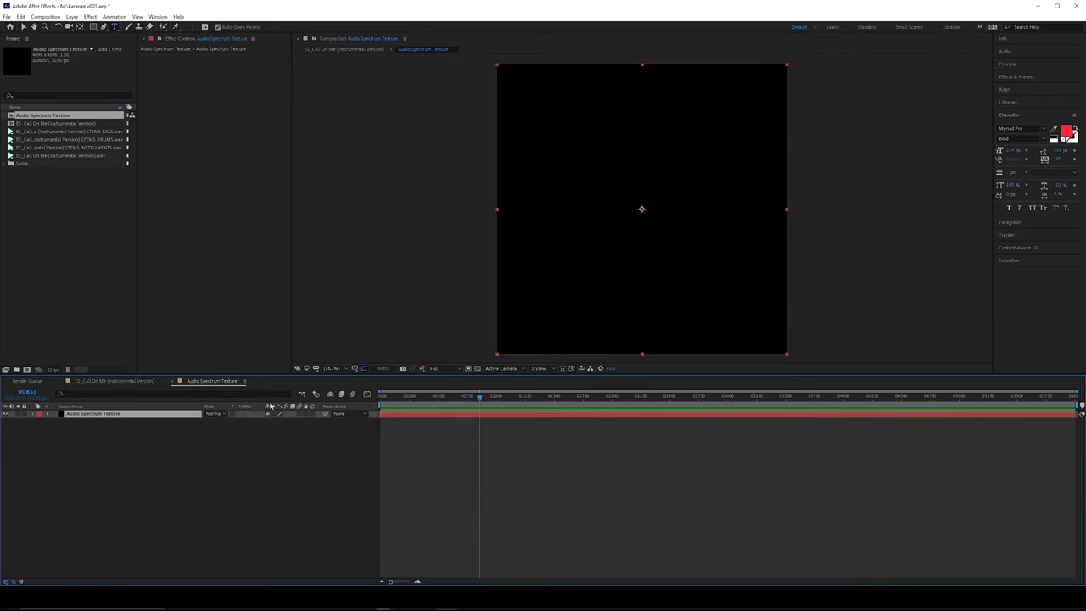
click(1033, 77)
click(1033, 88)
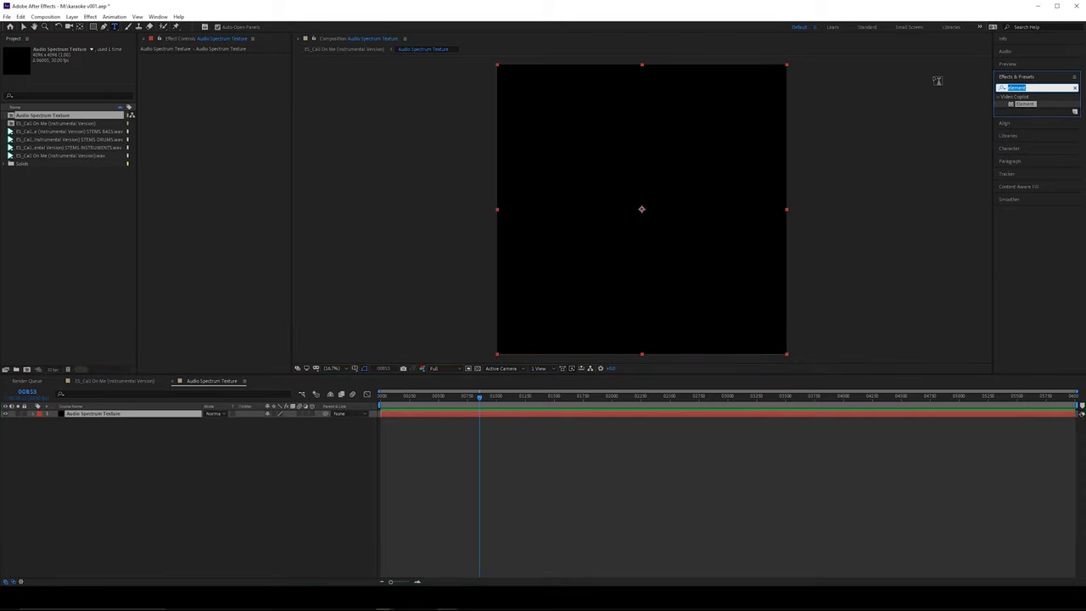
text(audio)
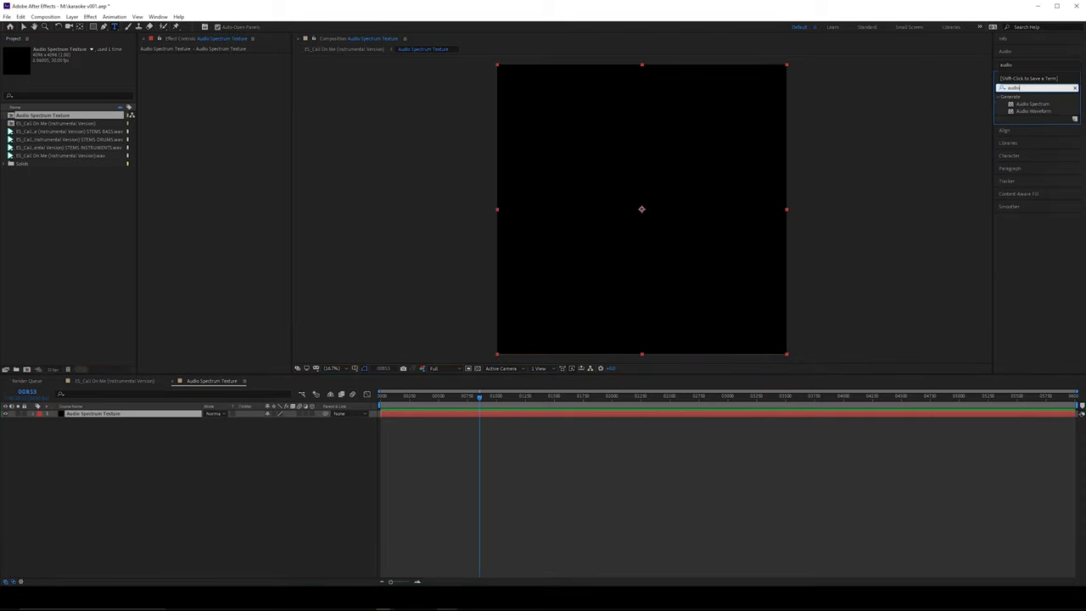
drag(1044, 104, 262, 134)
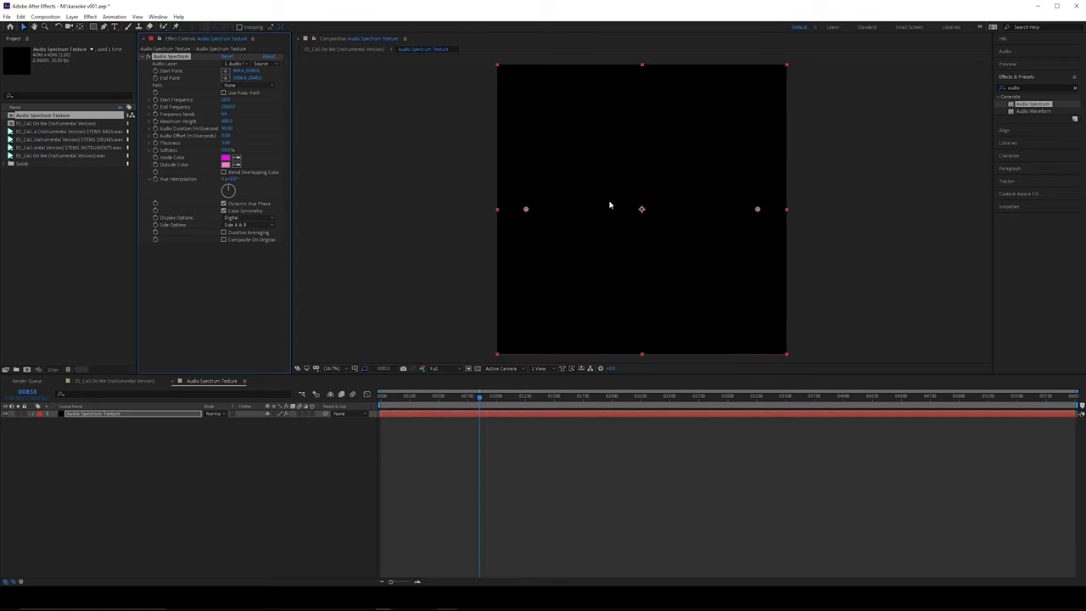
- Stretch the spectrum across the full width by setting the Start Point X to 0 and the End Point X to 4096
click(241, 71)
key(Return)
click(239, 78)
text(4096)
key(Return)
- Add ES_Call On Me (Instrumental Version).wav below the solid in the texture composition and mute its audio
click(47, 156)
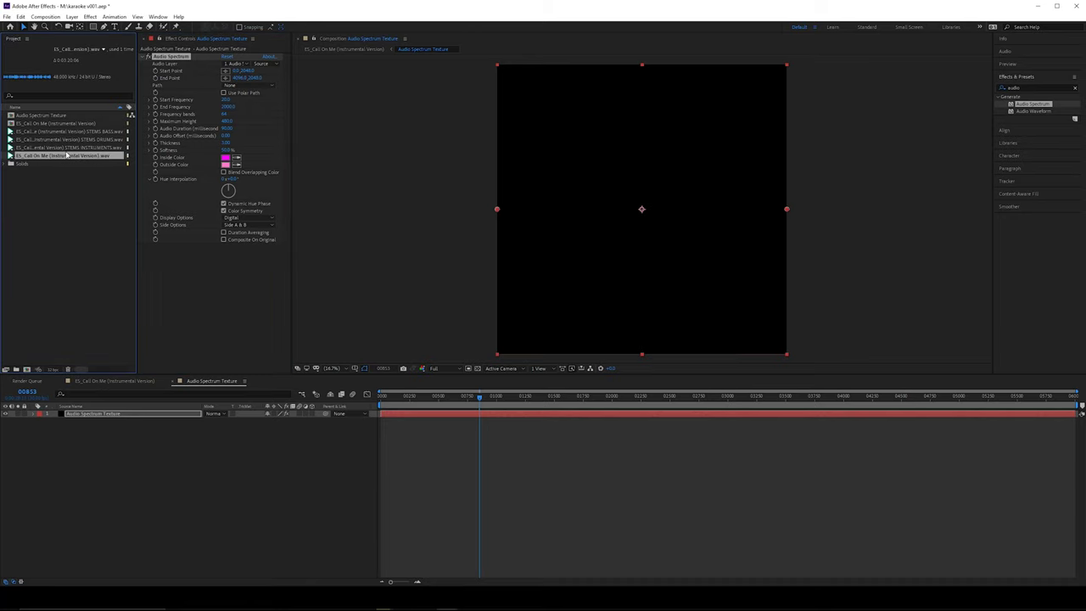
drag(57, 159, 131, 446)
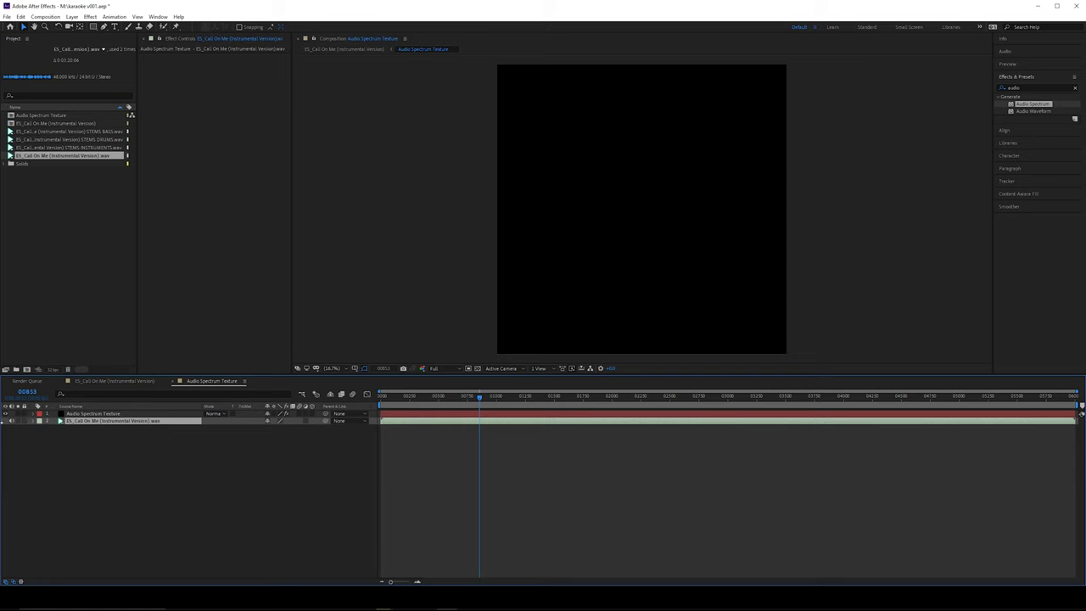
click(12, 421)
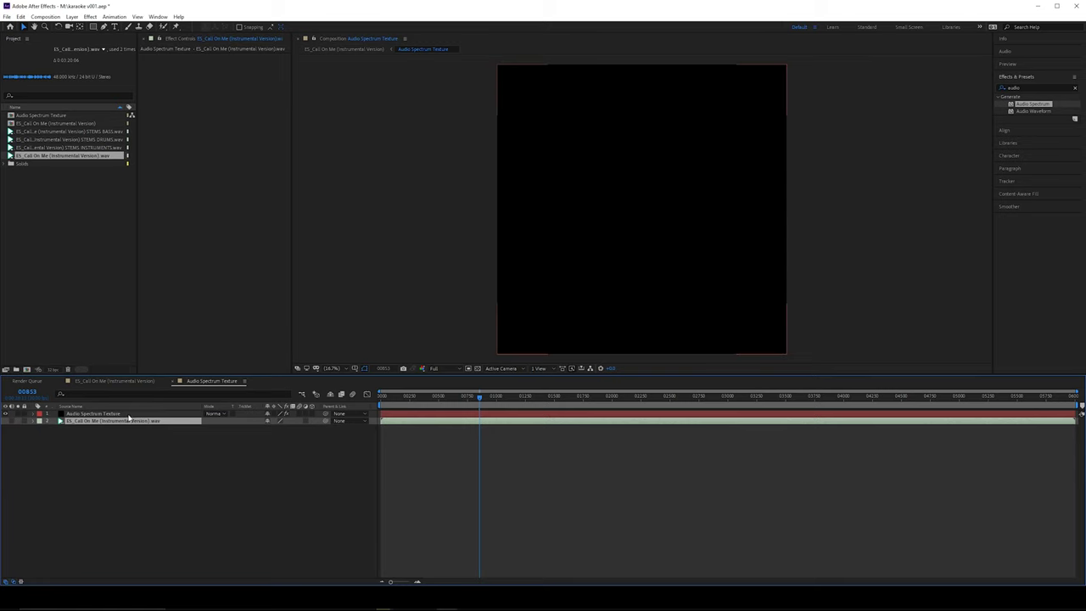
- Set the Audio Spectrum's Audio Layer to ES_Call On Me (Instrumental Version).wav and preview the spectrum
click(129, 414)
click(237, 64)
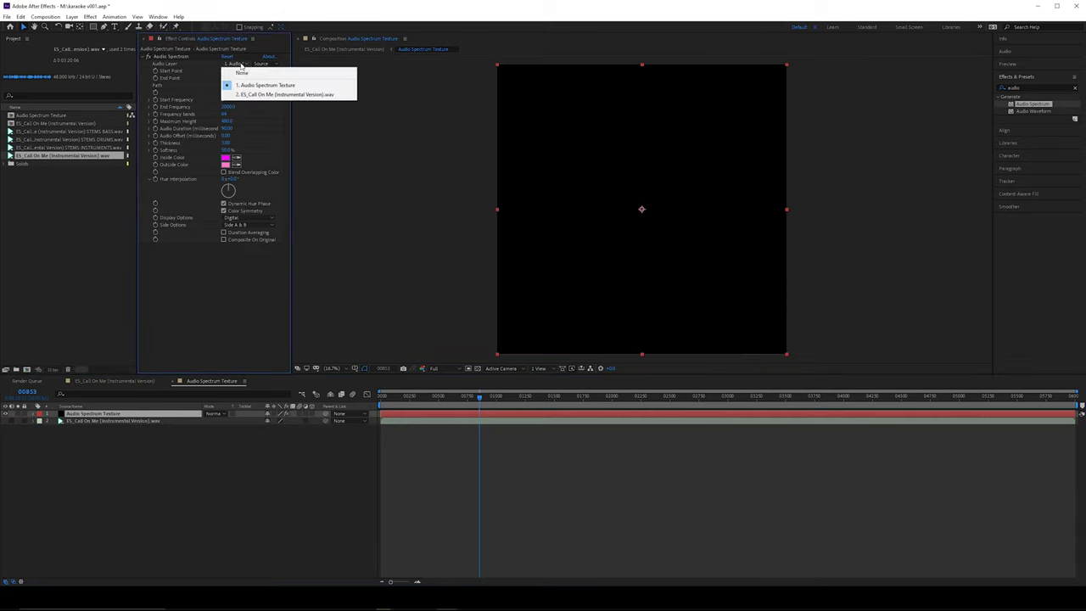
click(248, 95)
key(space)
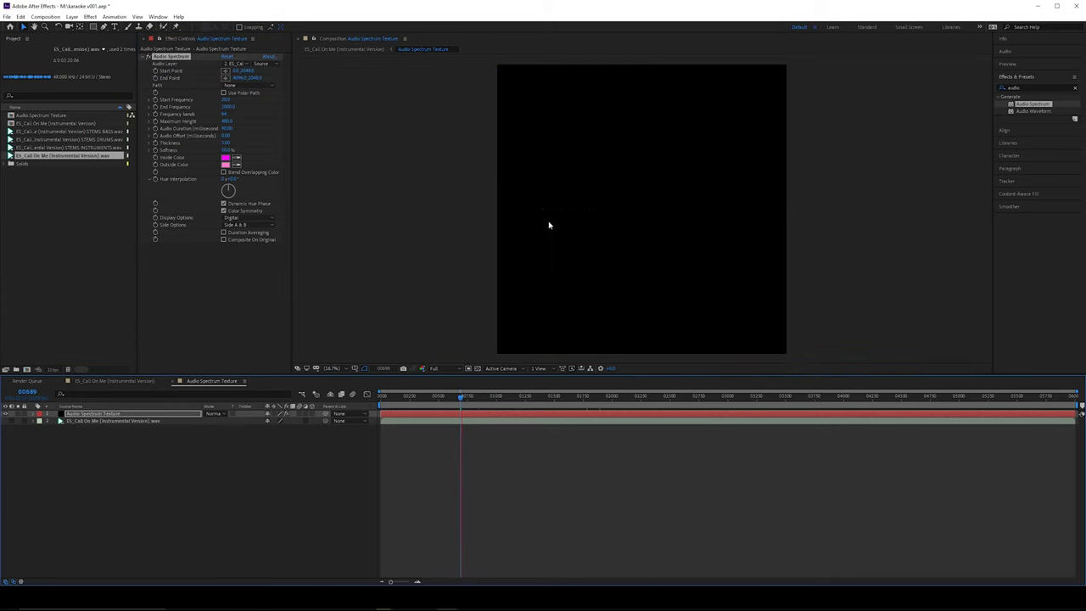
key(space)
key(Page_Up)
key(Page_Up)
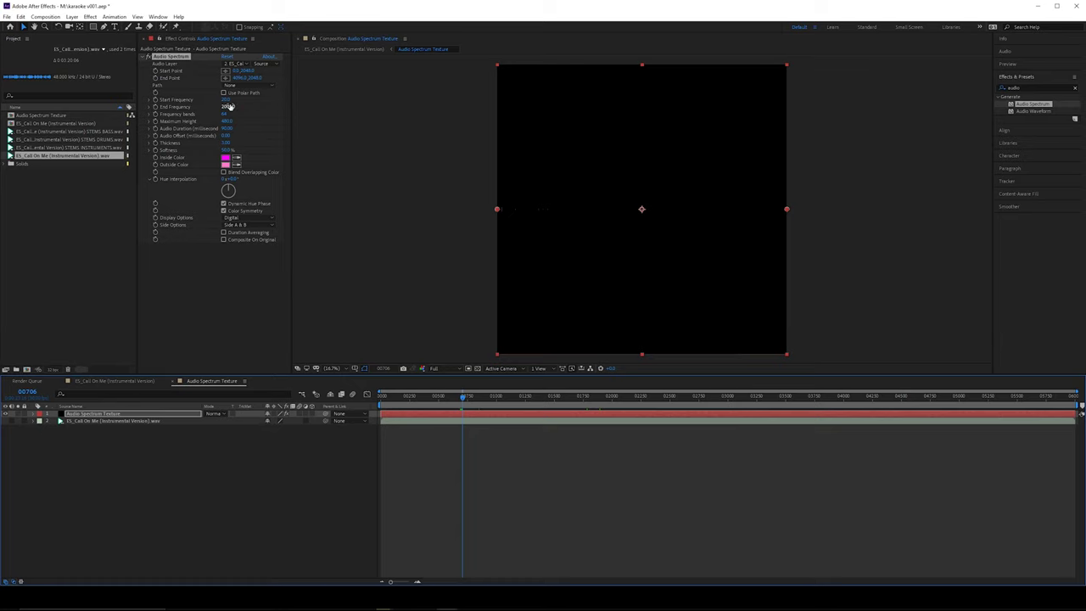
- Raise the Audio Spectrum's Maximum Height to about 8550 and preview the taller bars
drag(234, 124, 446, 123)
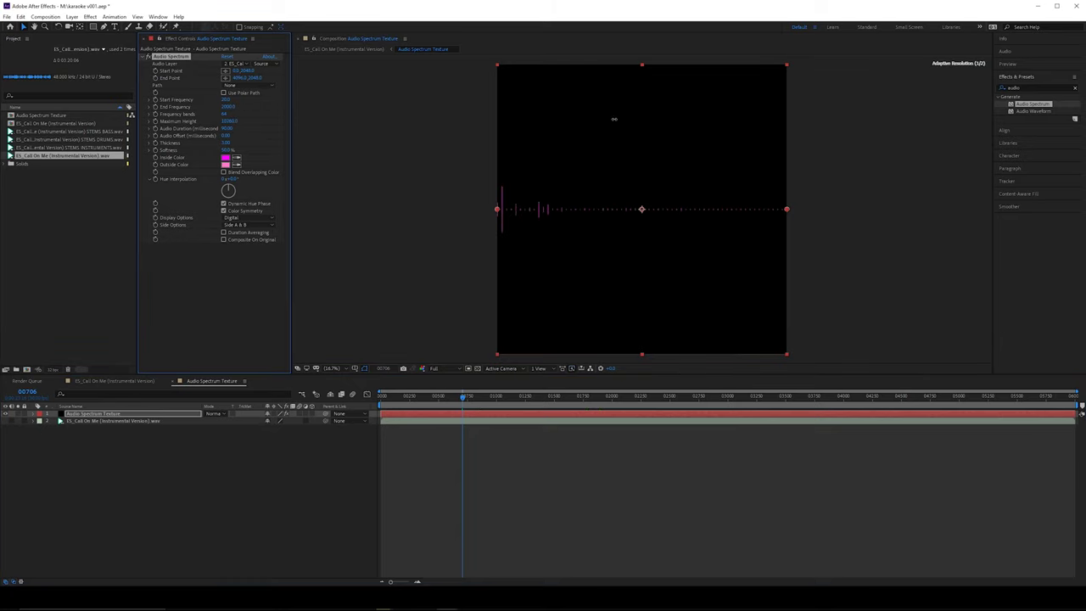
drag(614, 119, 577, 126)
key(space)
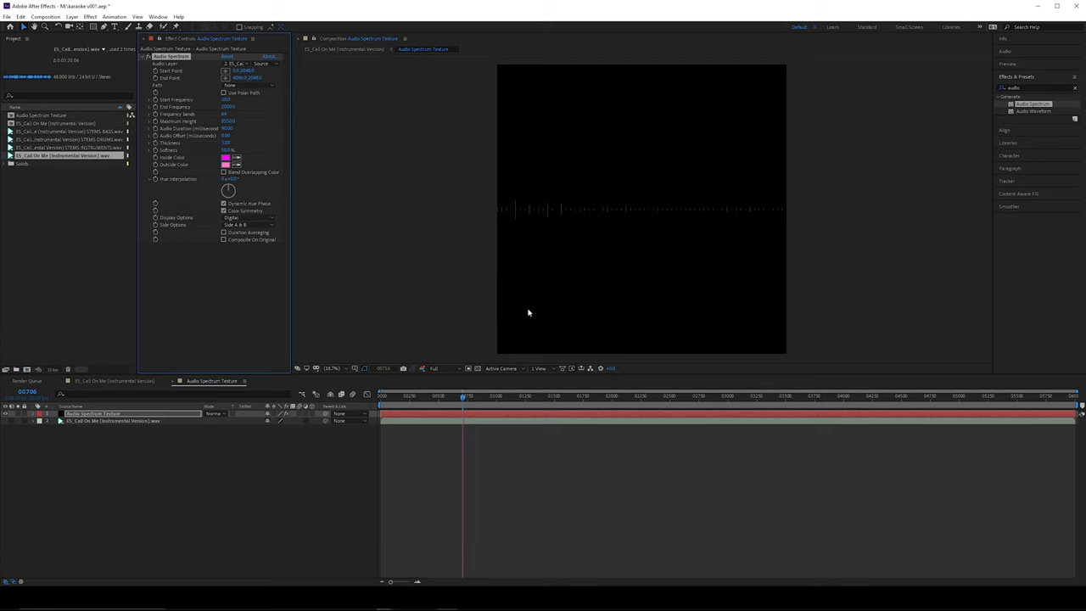
key(space)
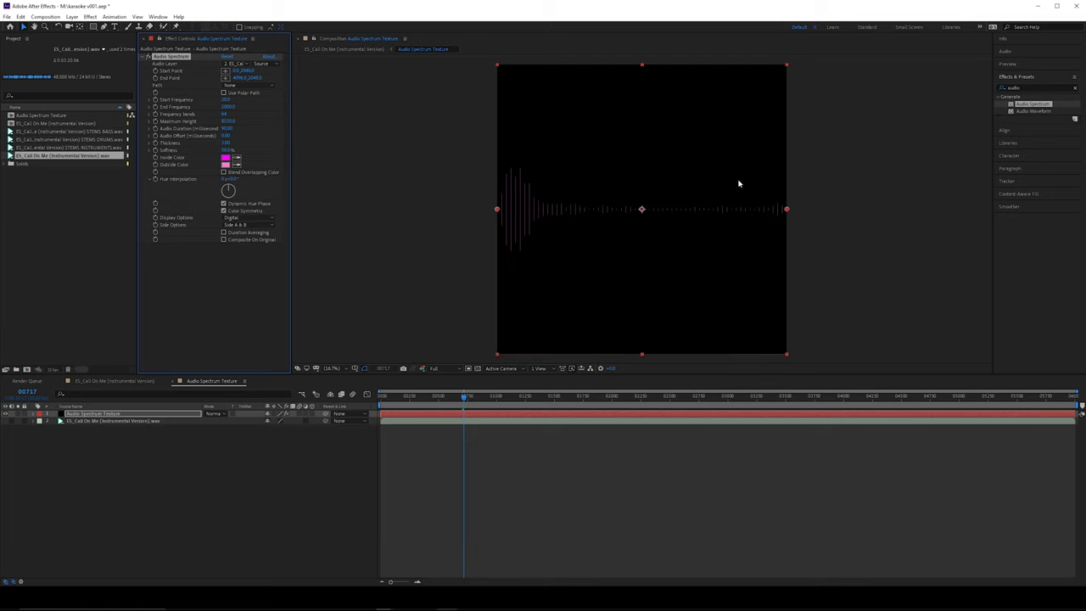
- Apply Polar Coordinates to the spectrum solid with Interpolation at 100% and the conversion type Rect to Polar
double_click(1053, 86)
text(polar)
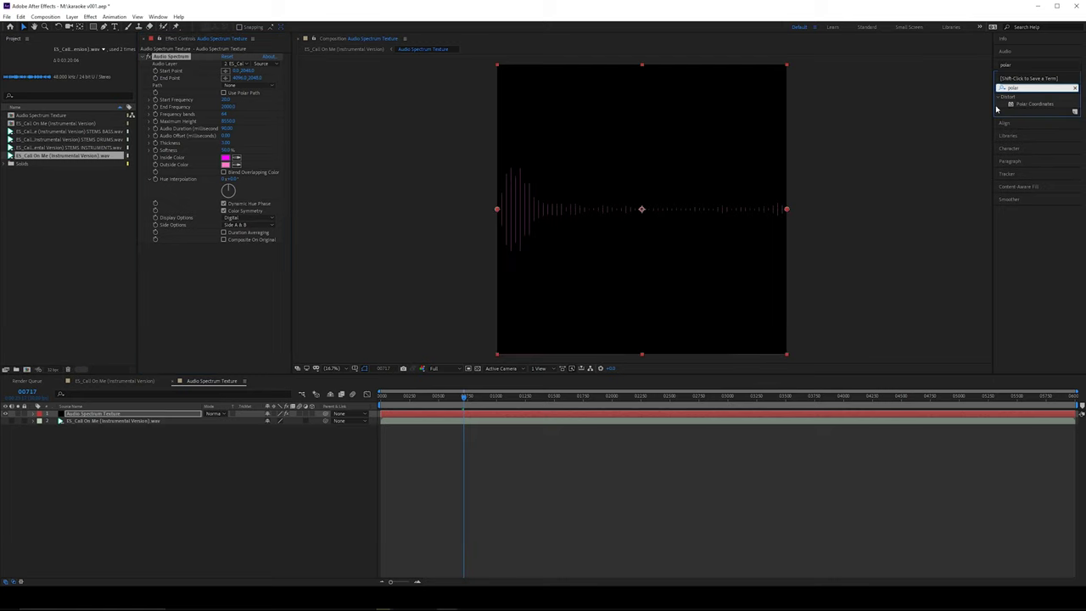
drag(1029, 104, 407, 310)
click(250, 260)
click(250, 279)
drag(226, 254, 329, 252)
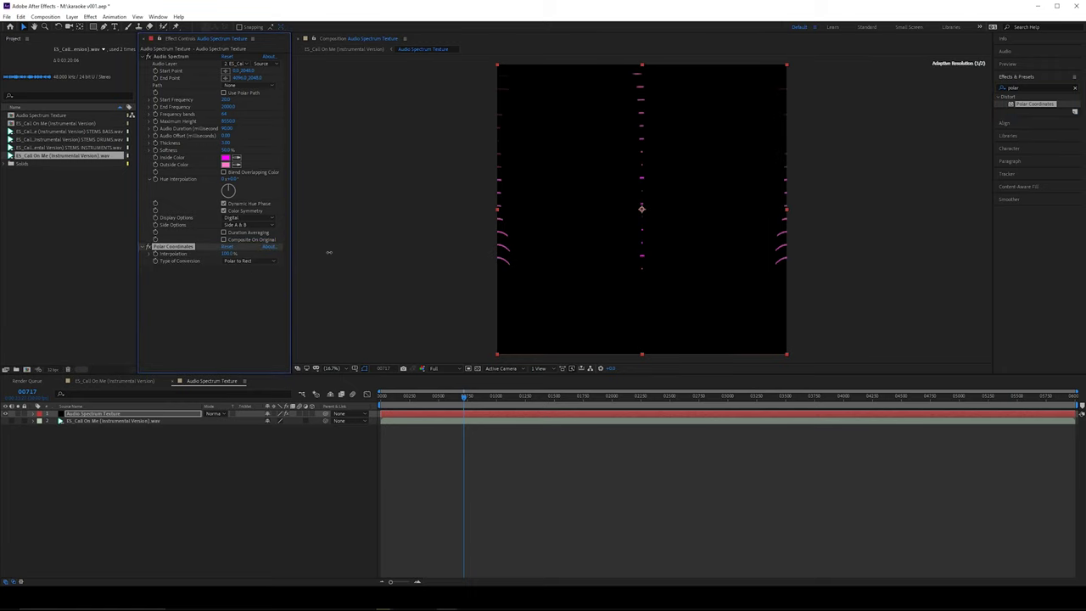
click(250, 260)
click(246, 269)
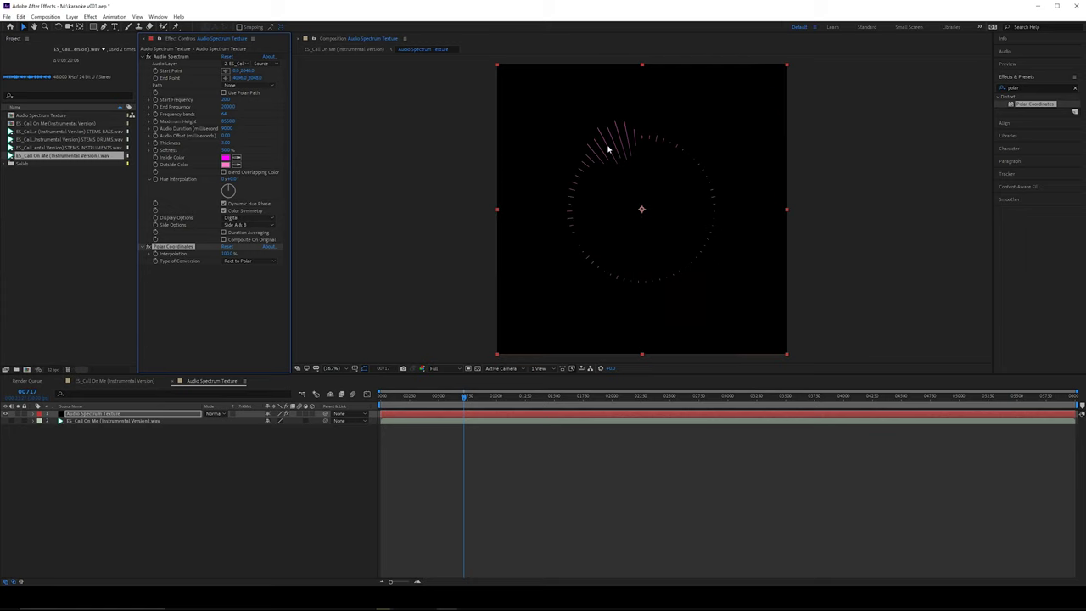
- Set the Audio Spectrum's Hue Interpolation to about 90° and its Thickness to 10
mouse_move(231, 189)
mouse_down()
mouse_move(246, 196)
mouse_move(236, 181)
mouse_up()
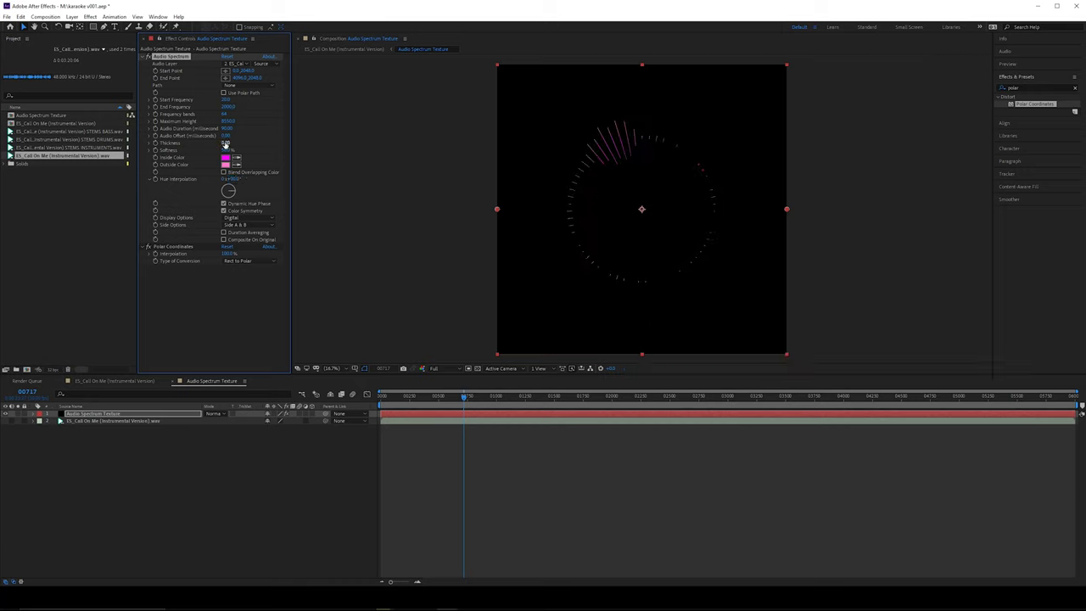
drag(237, 142, 227, 144)
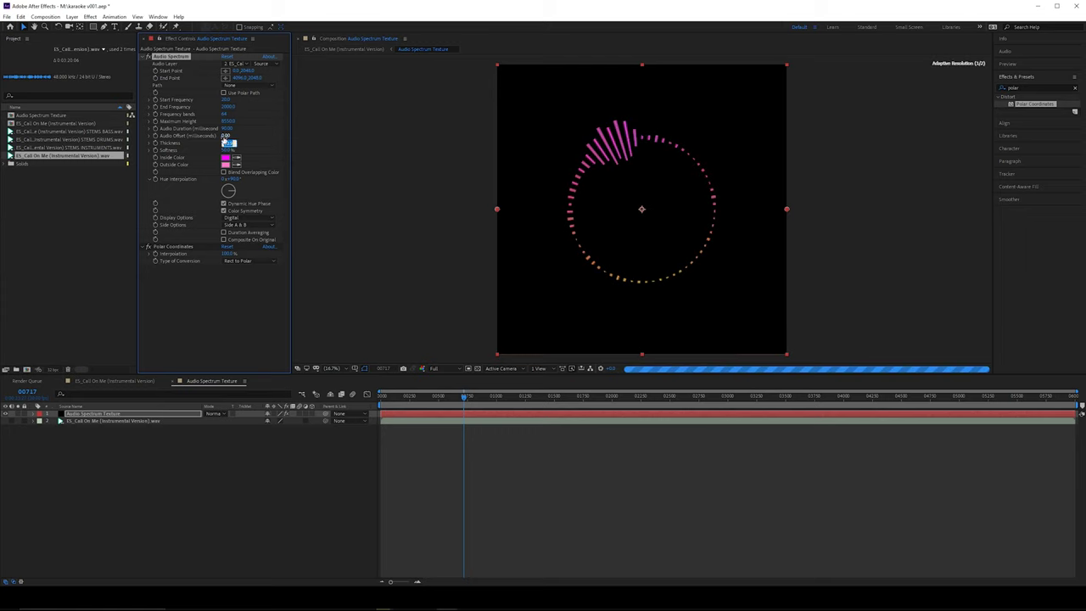
text(10)
key(Return)
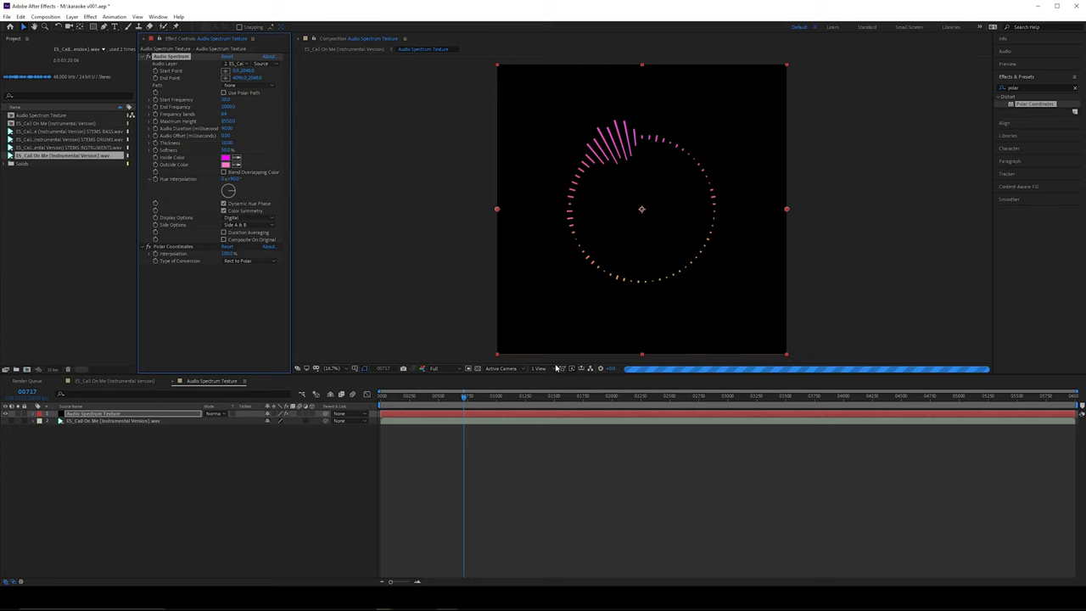
- Set the Audio Spectrum's Side Options to Side B and check the circular spectrum at different times
click(570, 397)
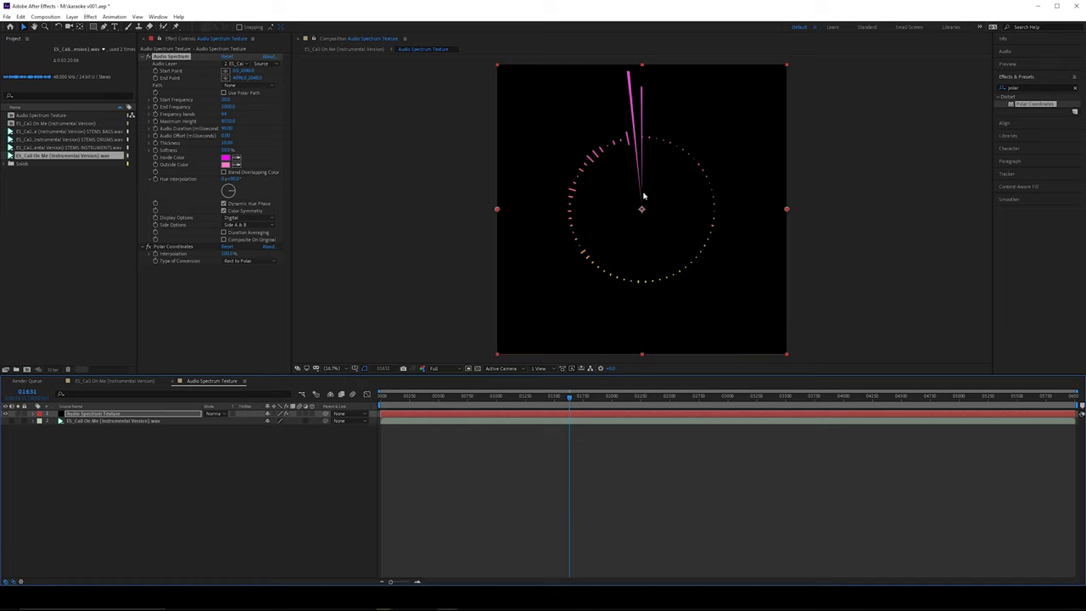
click(241, 225)
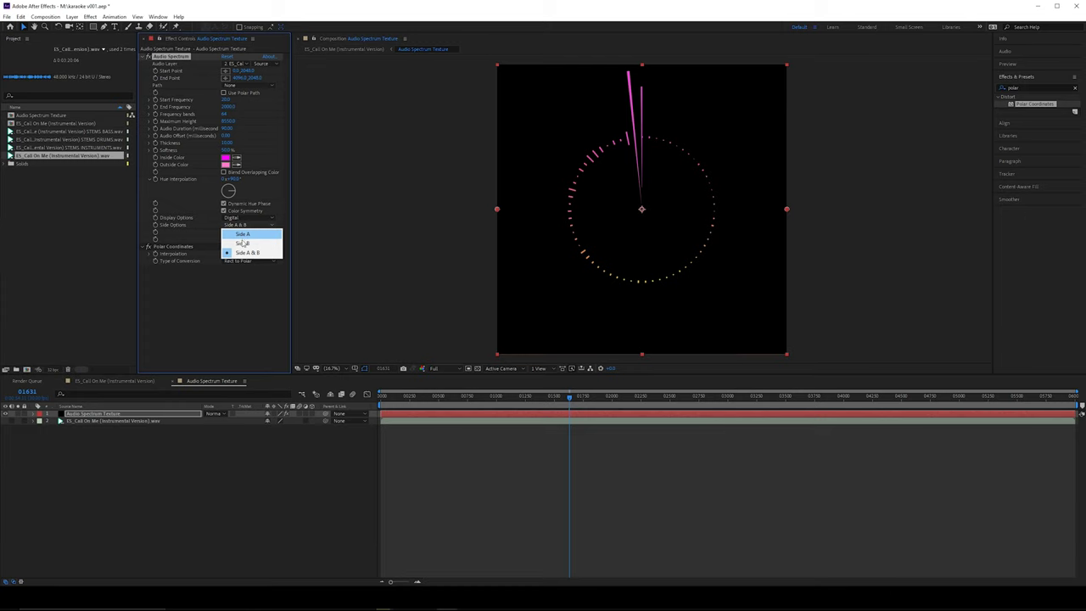
click(242, 244)
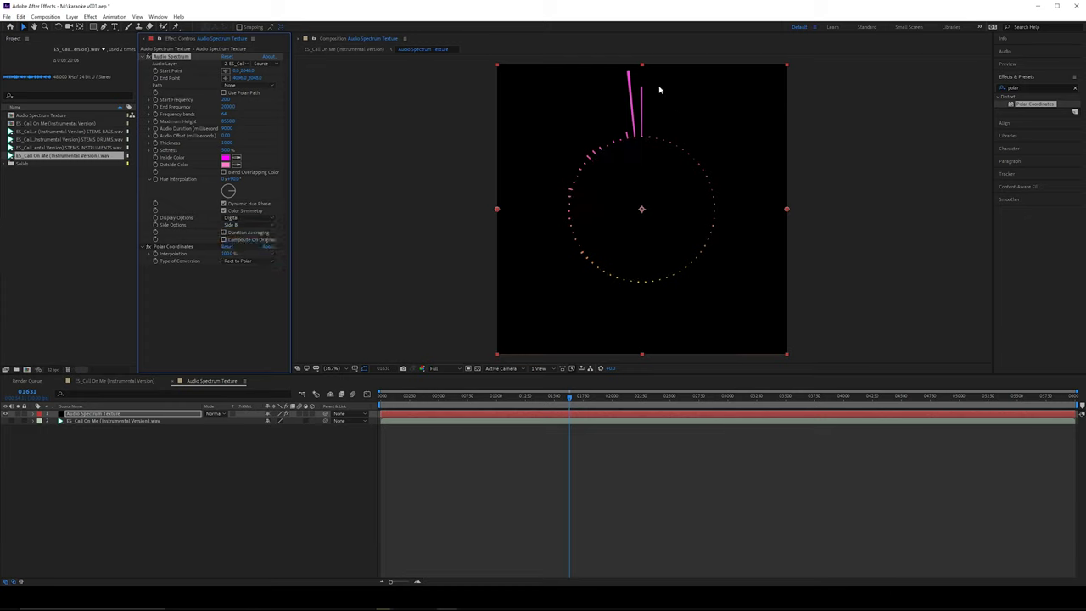
click(431, 396)
key(space)
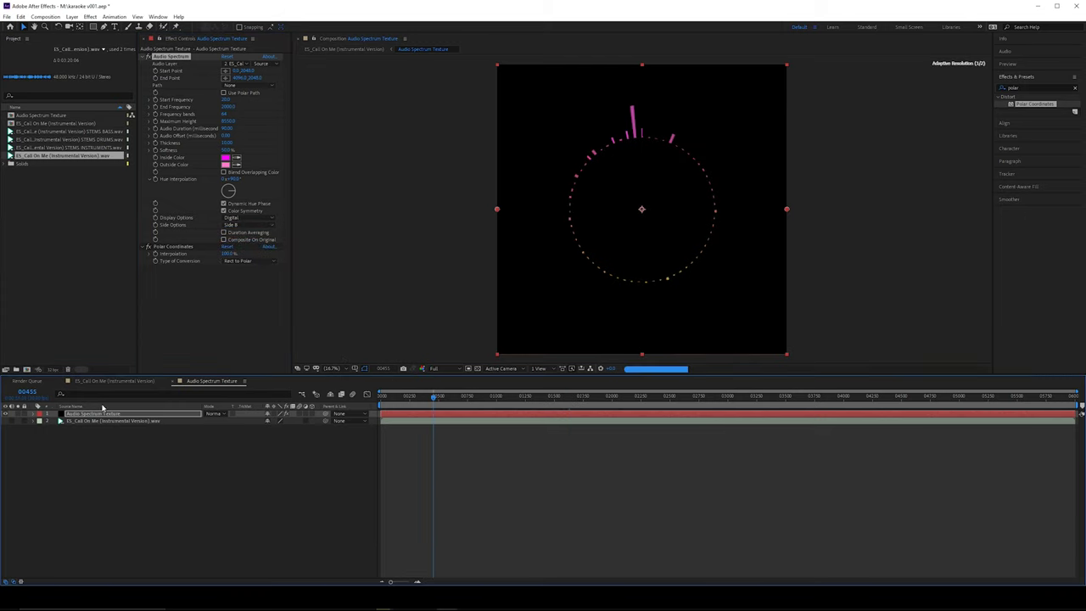
- Duplicate the Audio Spectrum Texture layer and open the copy's Display Options choices
key(ctrl+d)
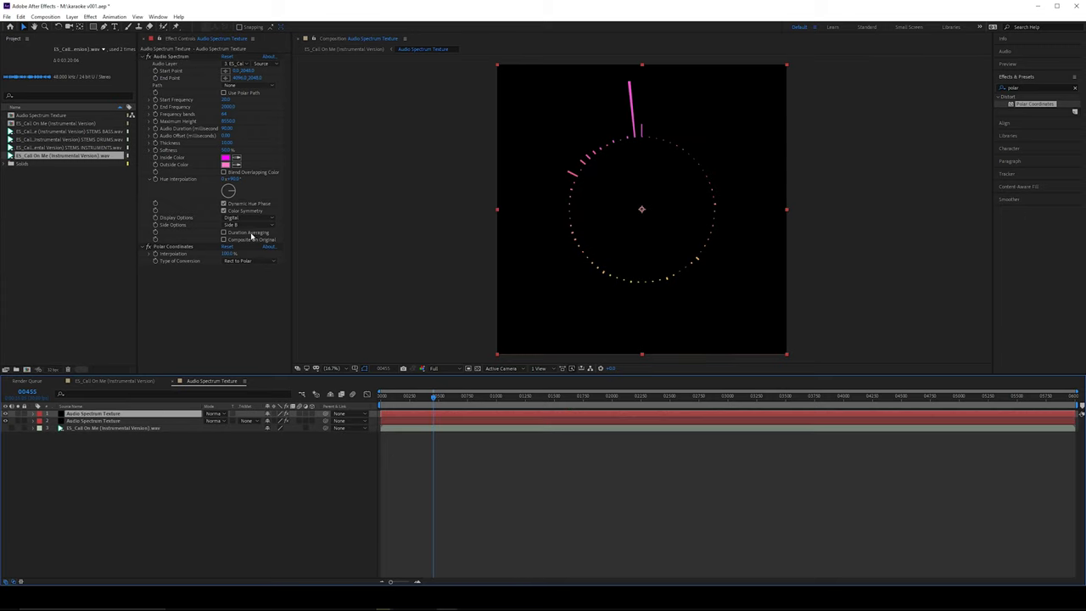
click(244, 218)
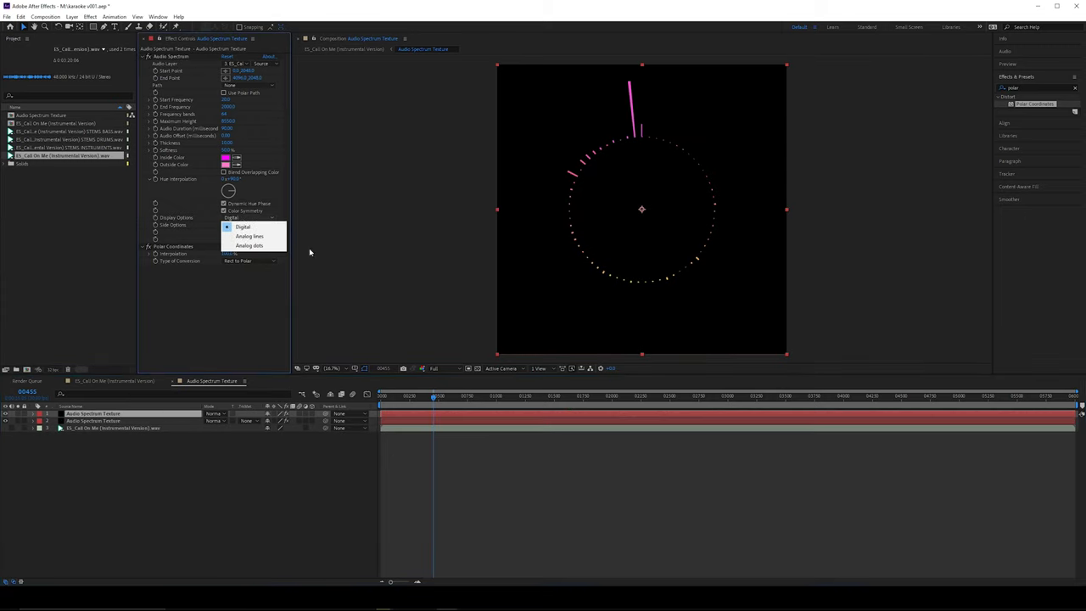
- Change the top Audio Spectrum layer's display to Analog dots and enlarge its ring with a Transform effect
click(267, 247)
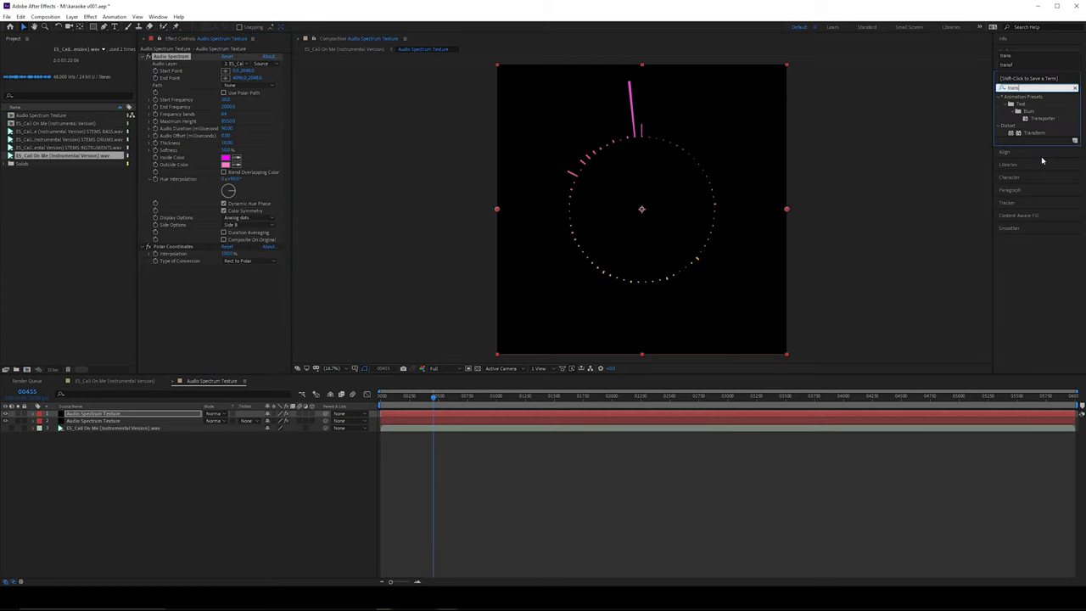
drag(1036, 138, 240, 278)
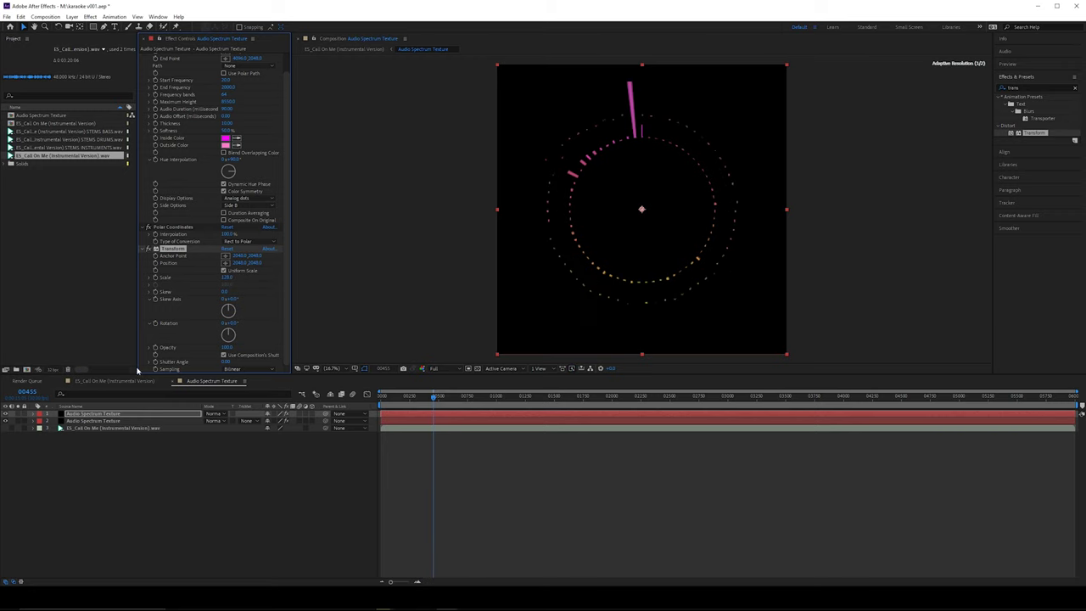
- Duplicate the dotted ring layer and reduce the copy's Transform scale to about 69 to form an inner ring
key(ctrl+d)
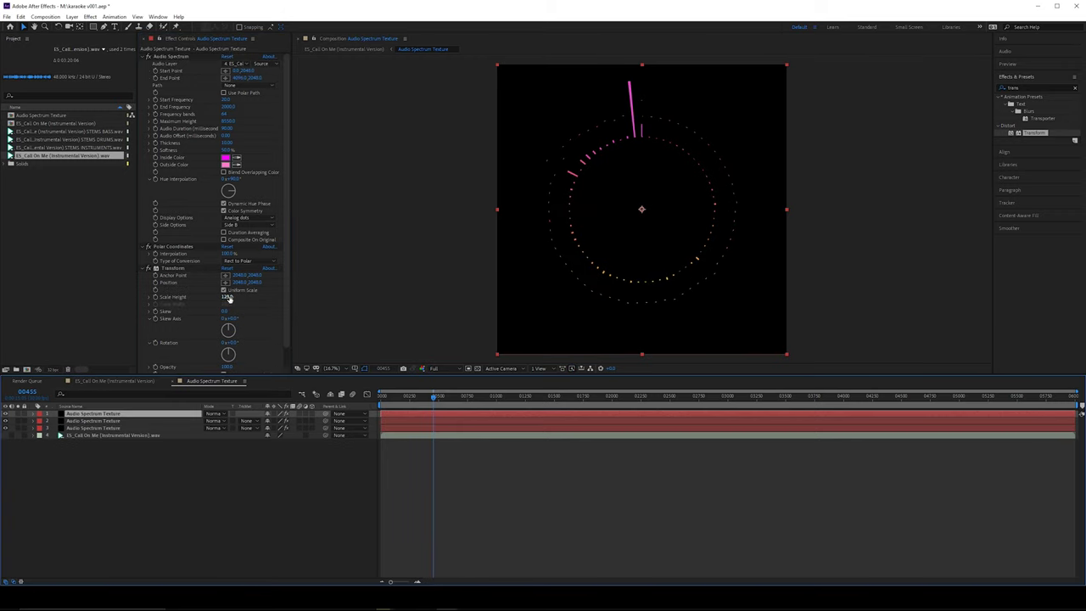
drag(227, 298, 201, 300)
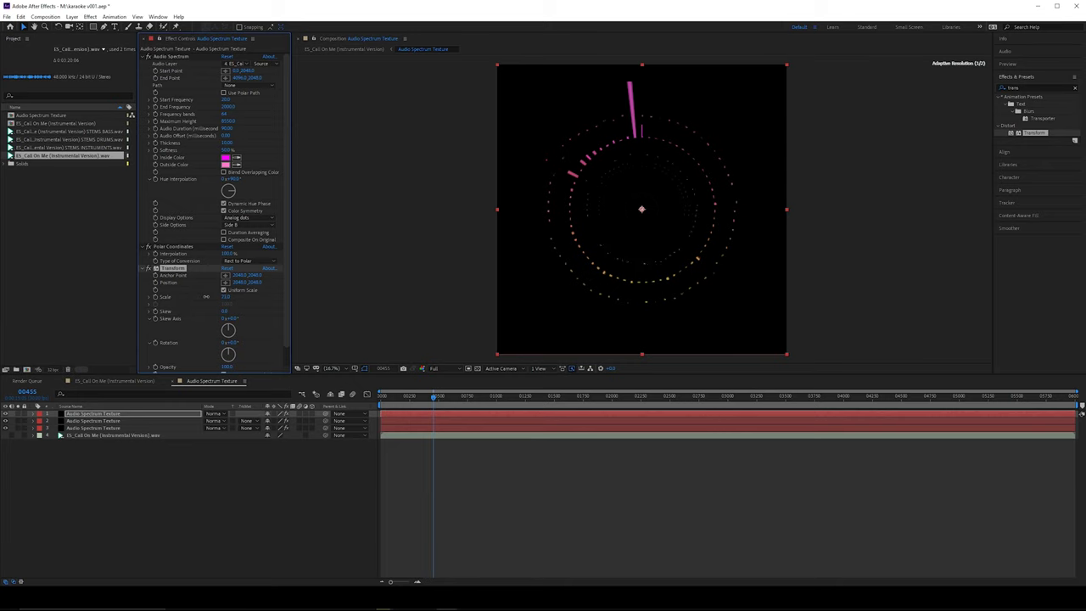
key(space)
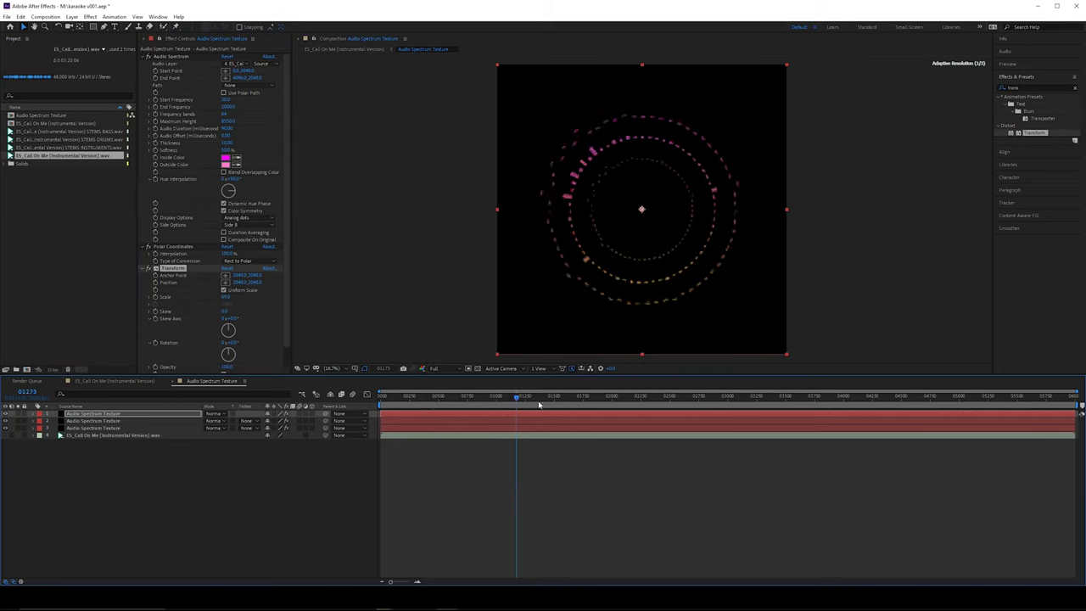
- Return to the ES_Call On Me (Instrumental Version) composition and hide its Audio Spectrum Texture layer
click(112, 382)
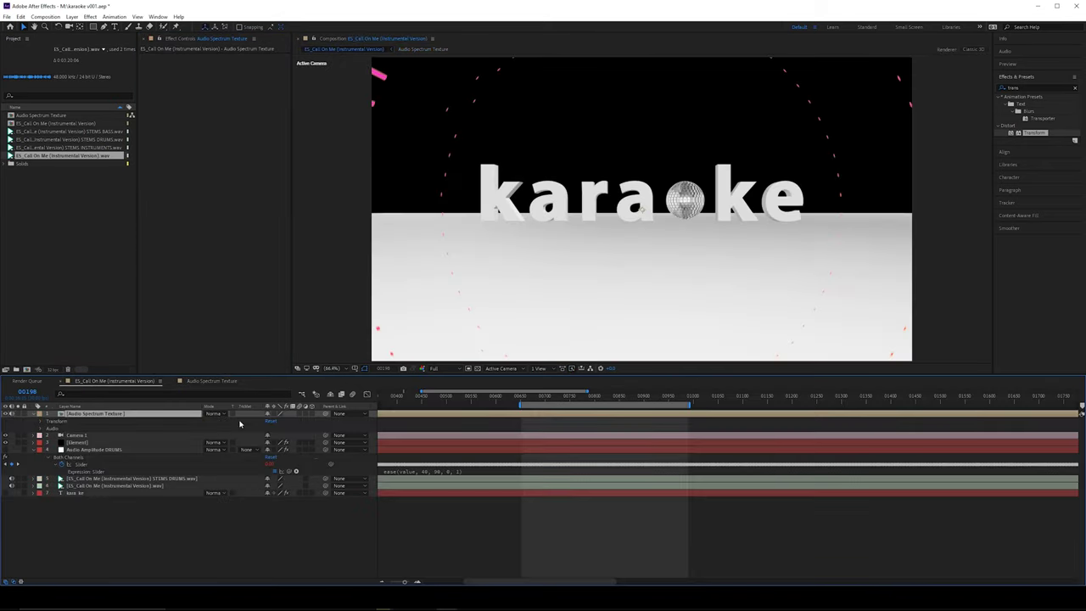
click(6, 414)
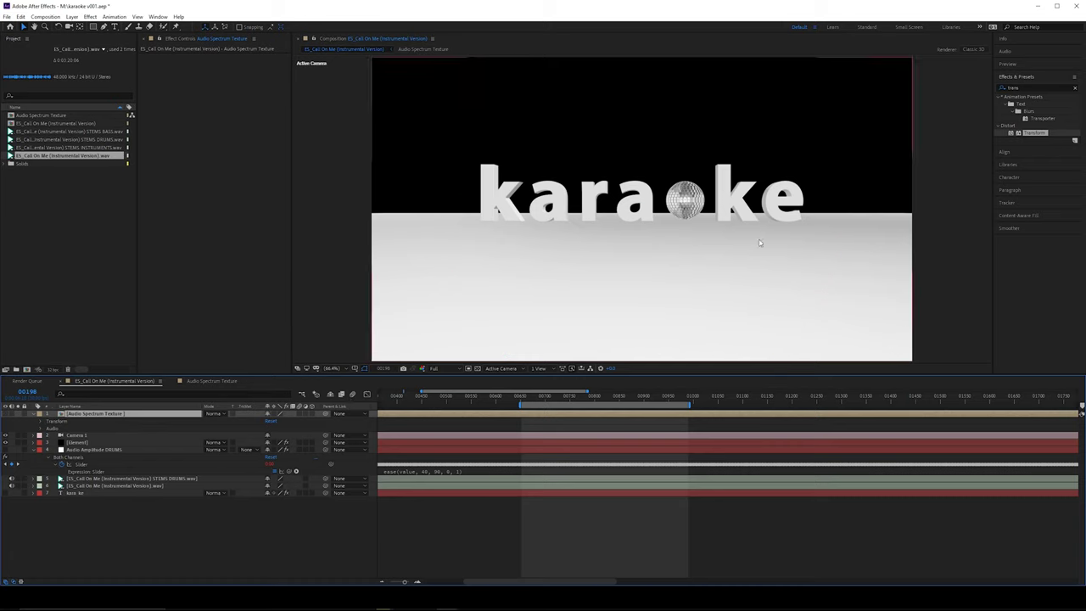
- Assign Audio Spectrum Texture, with Effects & Masks, as Layer 1 of the Element effect's custom texture maps
click(85, 444)
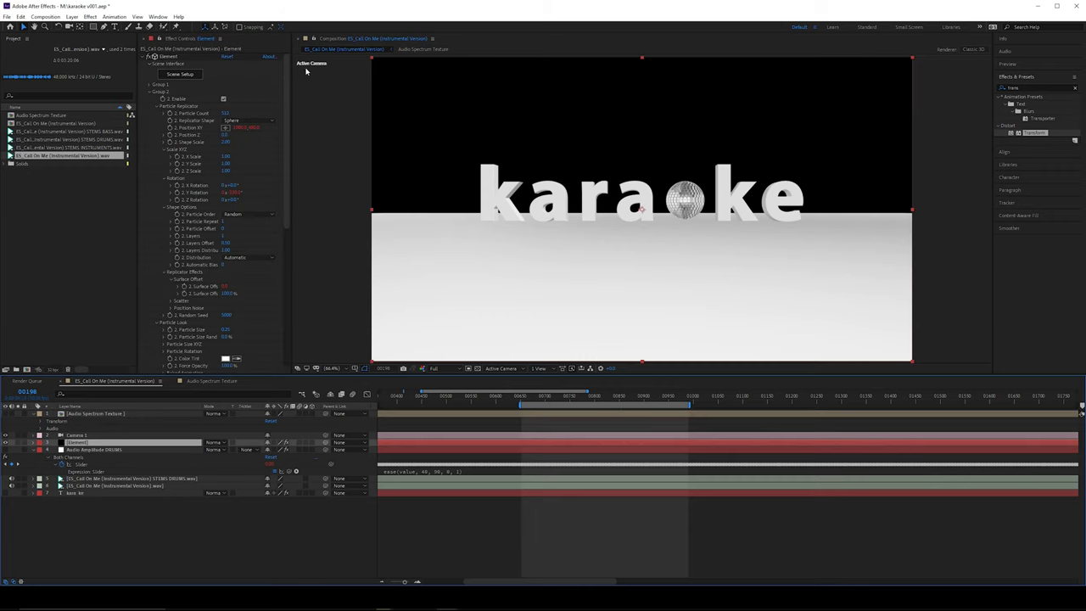
drag(287, 100, 292, 236)
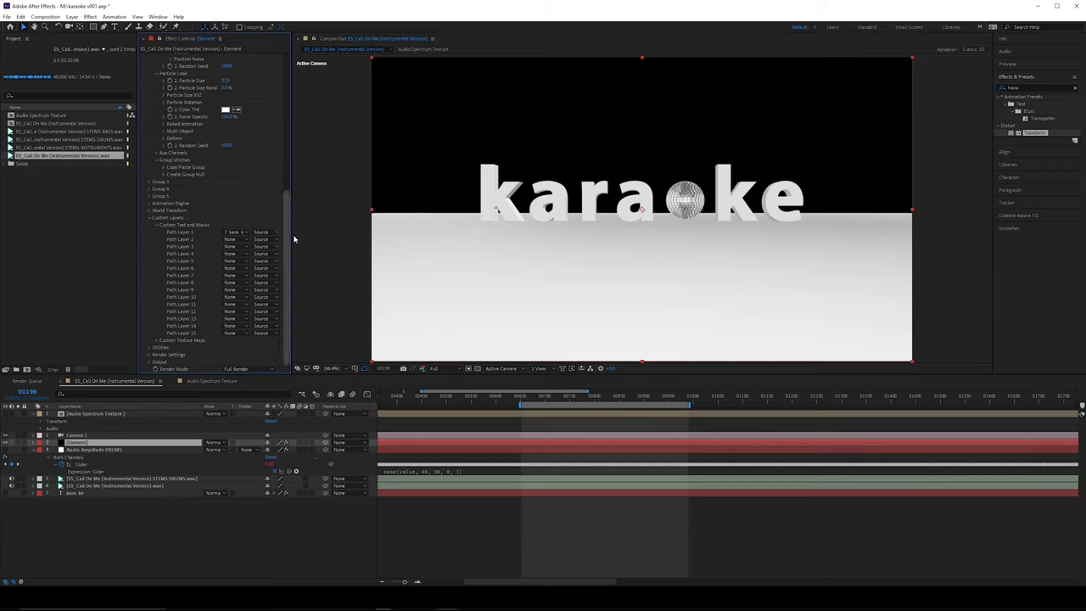
click(155, 226)
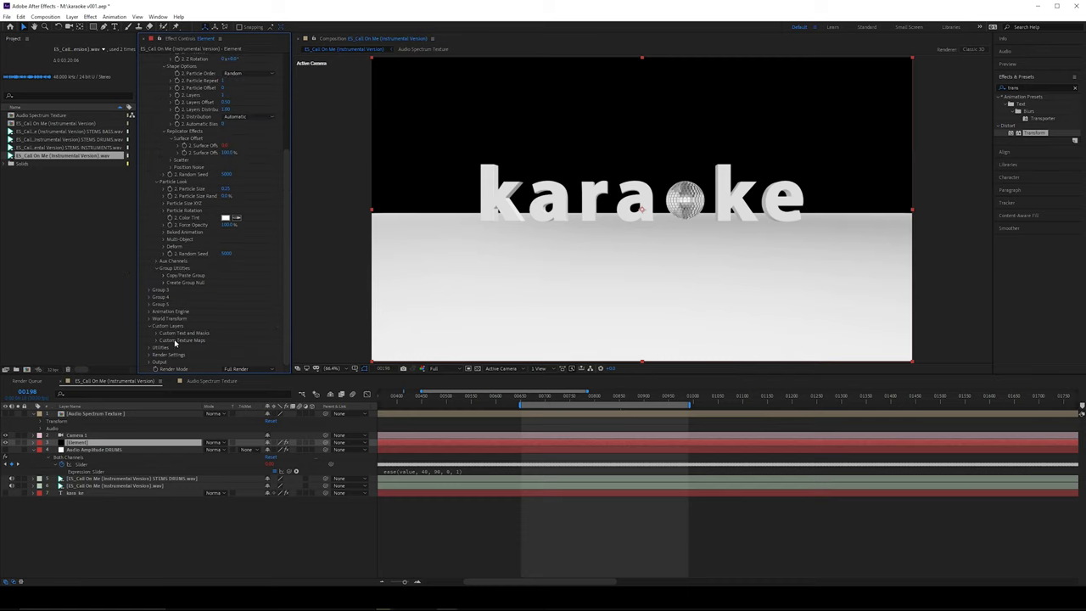
click(155, 341)
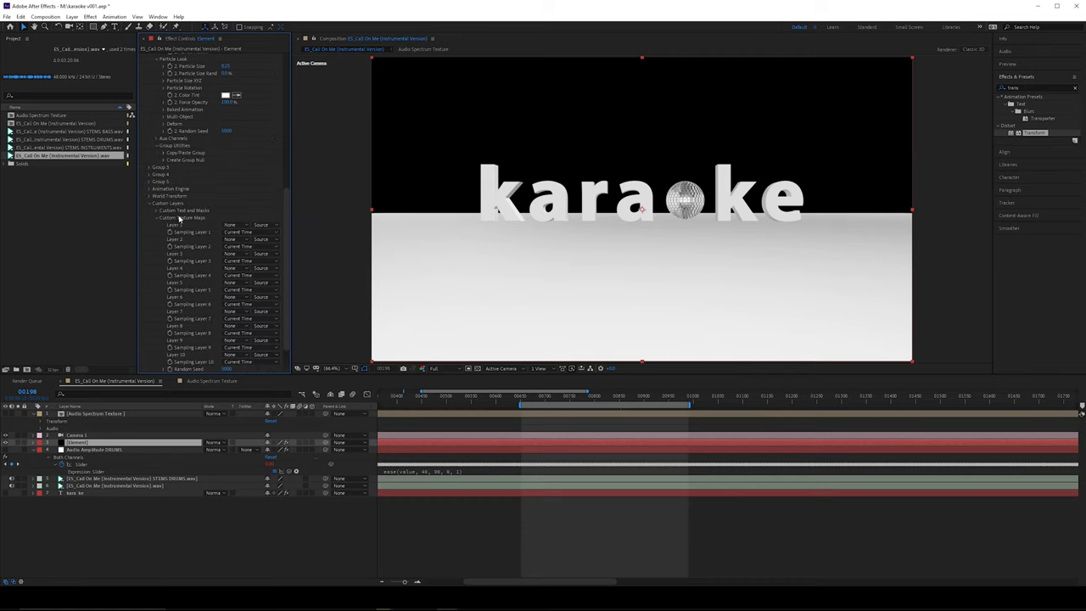
click(232, 224)
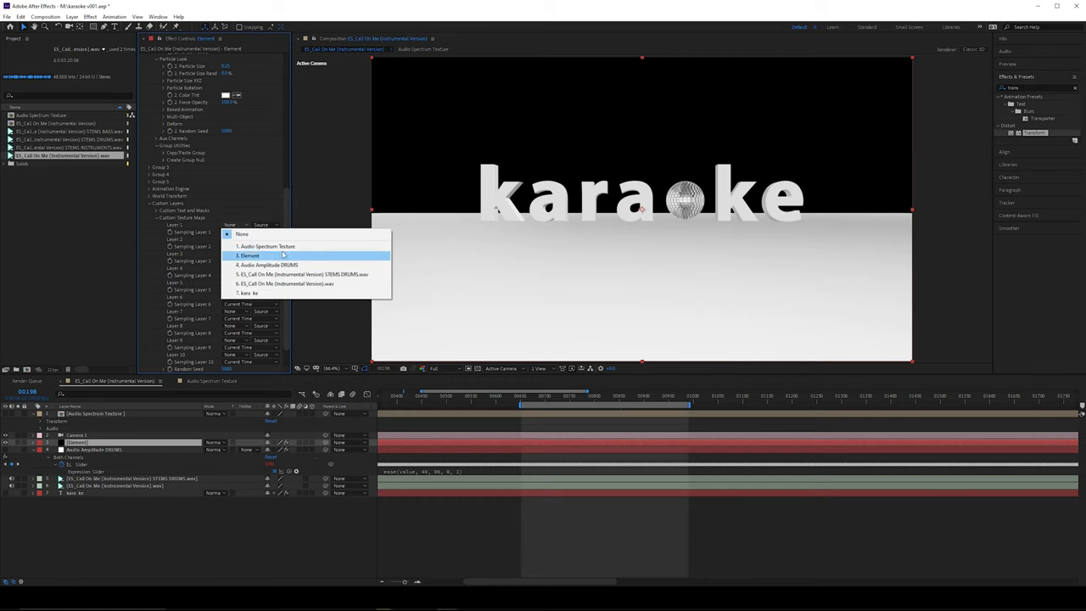
click(277, 248)
click(261, 225)
click(281, 252)
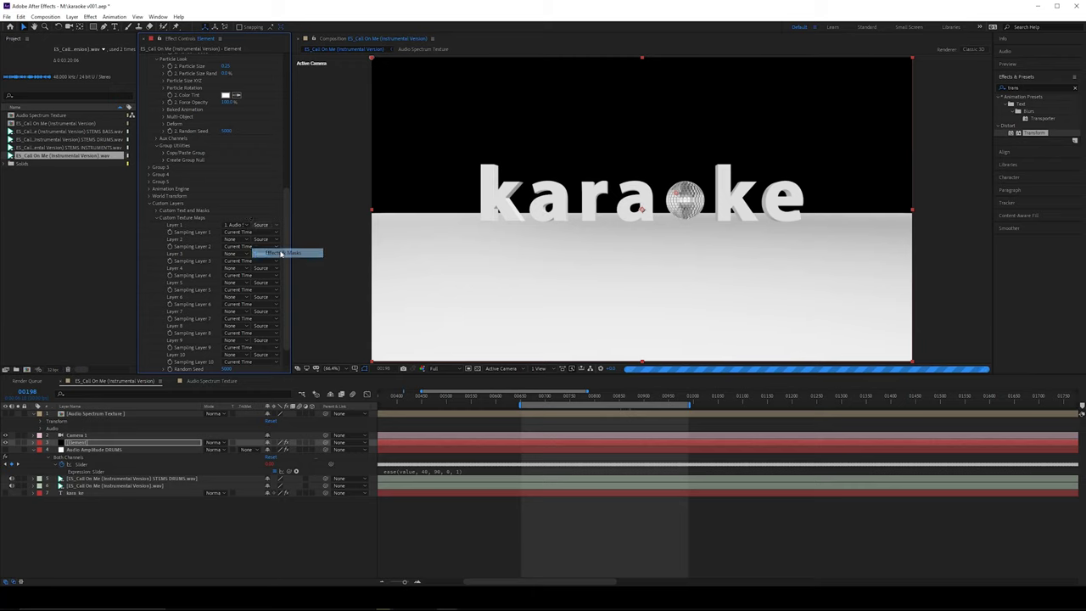
click(265, 225)
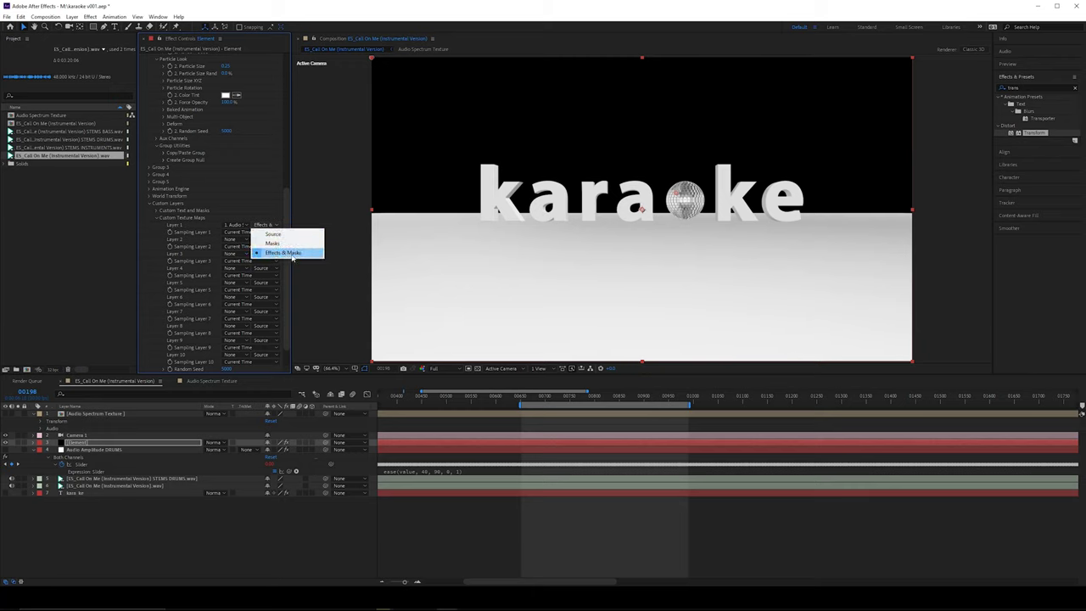
click(293, 256)
- In Element's Scene Setup, rename the plane model to Ground and the extrusion model to Text
scroll(252, 80, up, 10)
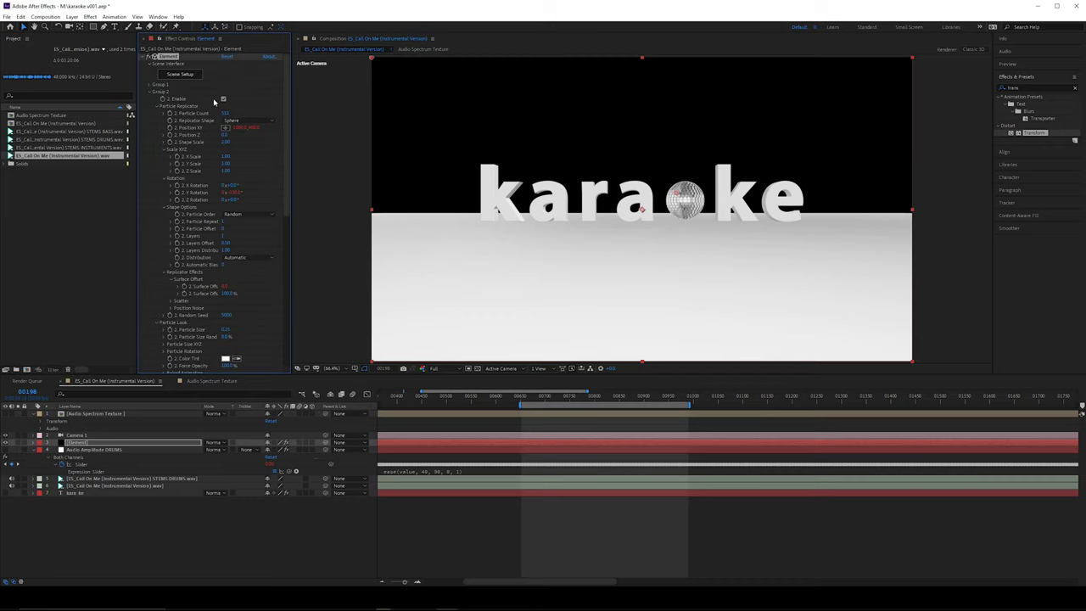
click(191, 75)
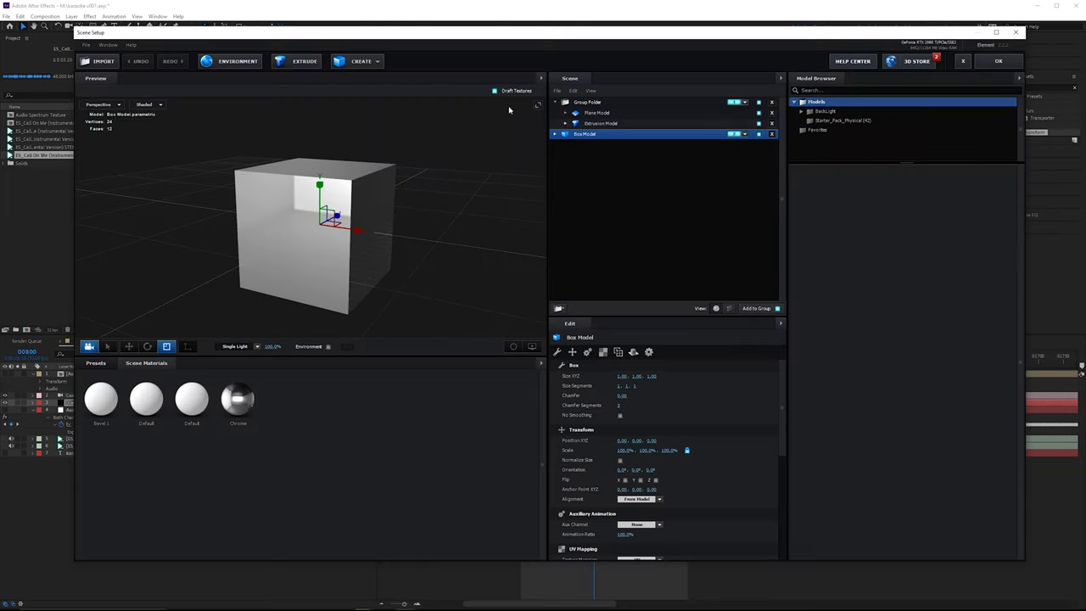
click(608, 104)
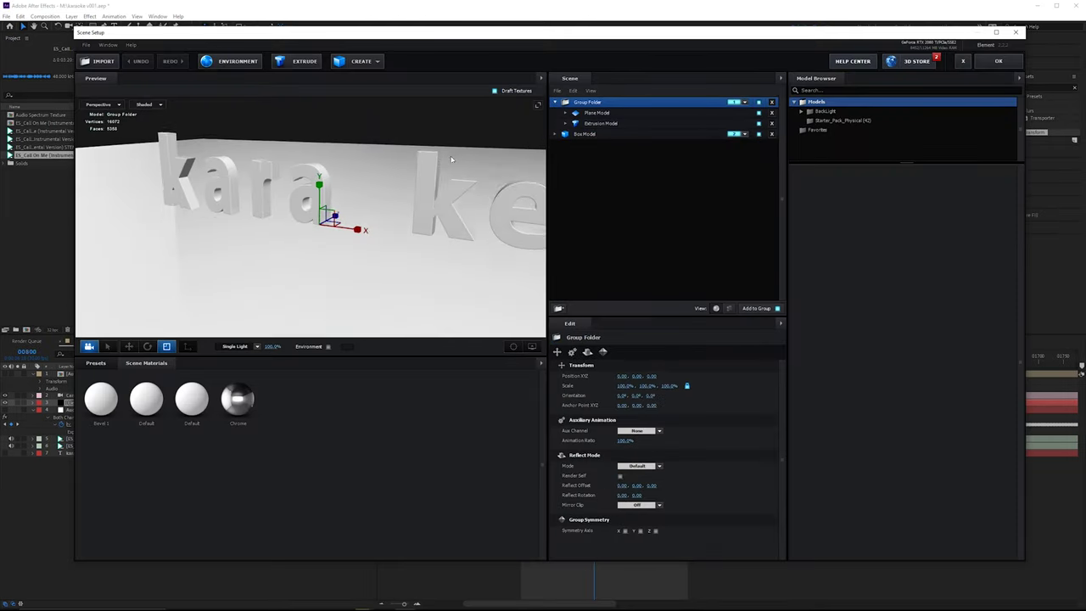
double_click(598, 113)
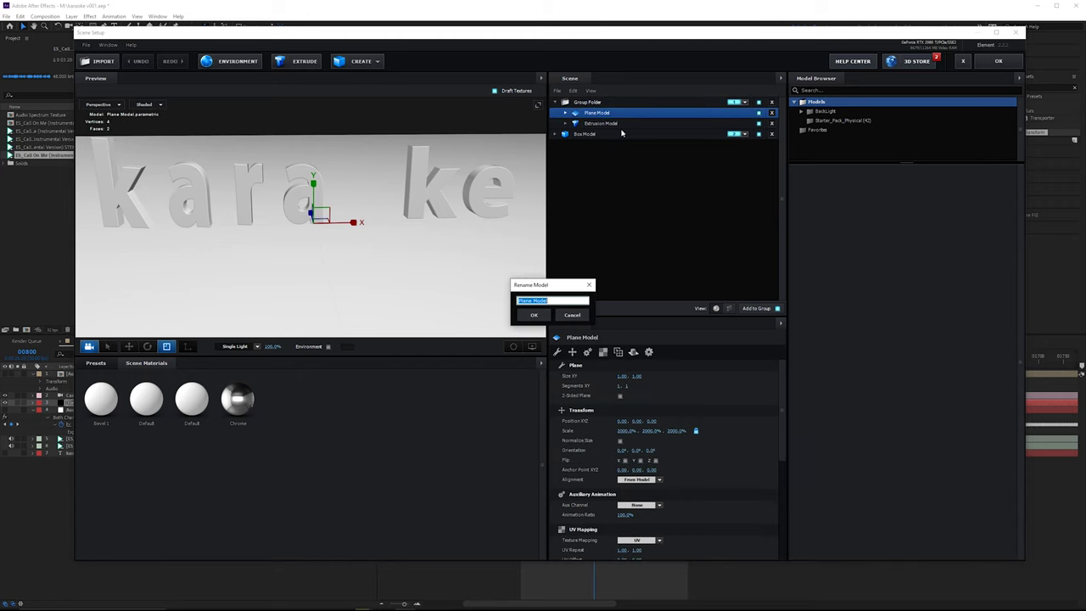
text(Ground)
key(Return)
double_click(611, 125)
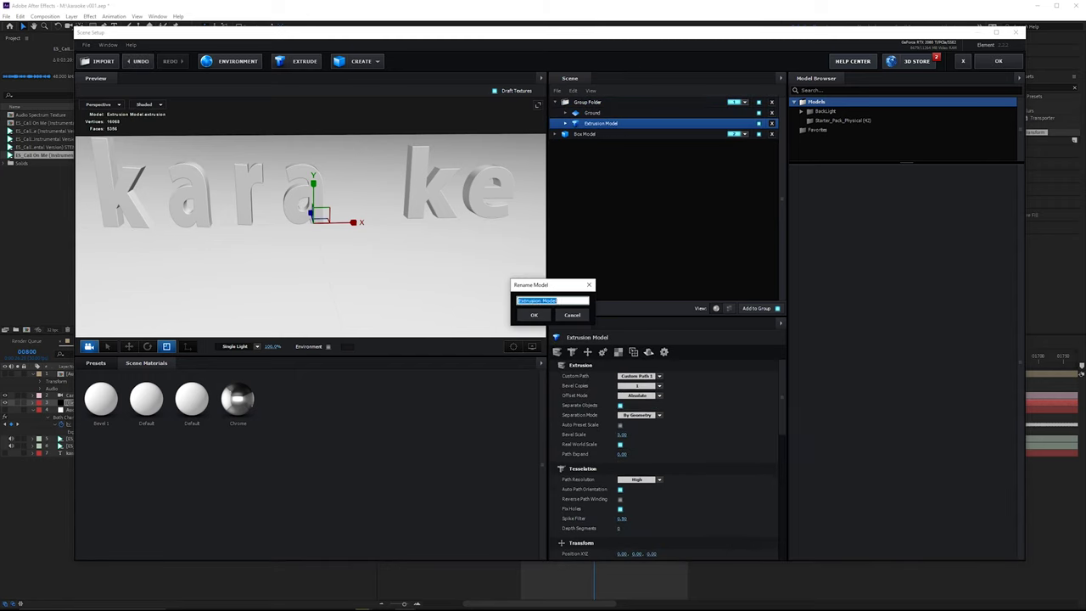
text(Text)
key(Return)
- Create a new plane inside the group folder and name it Audio Spectrum
click(587, 101)
click(378, 62)
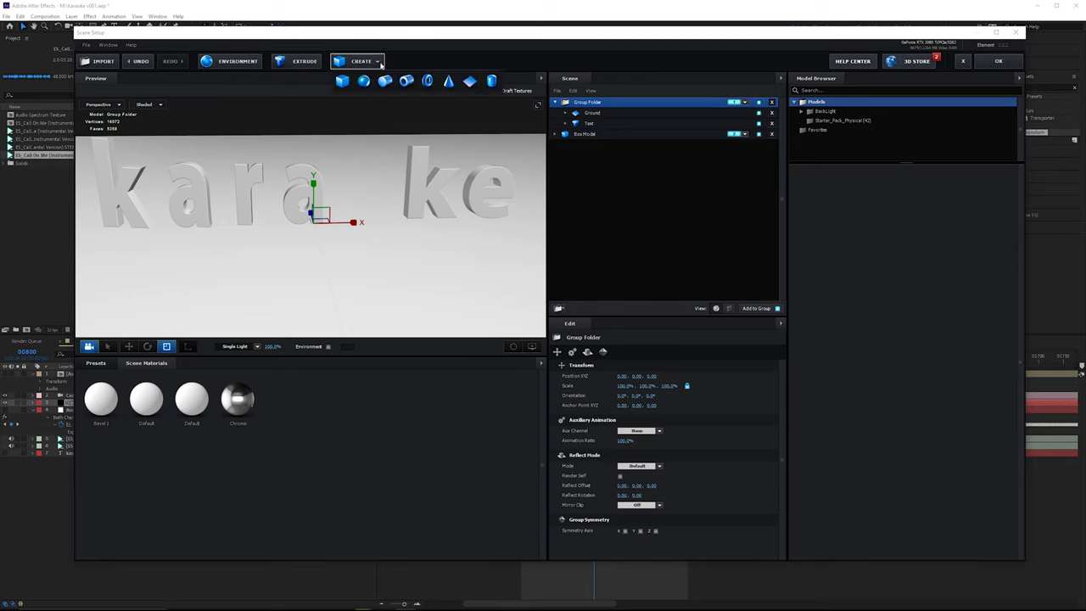
click(470, 81)
double_click(605, 114)
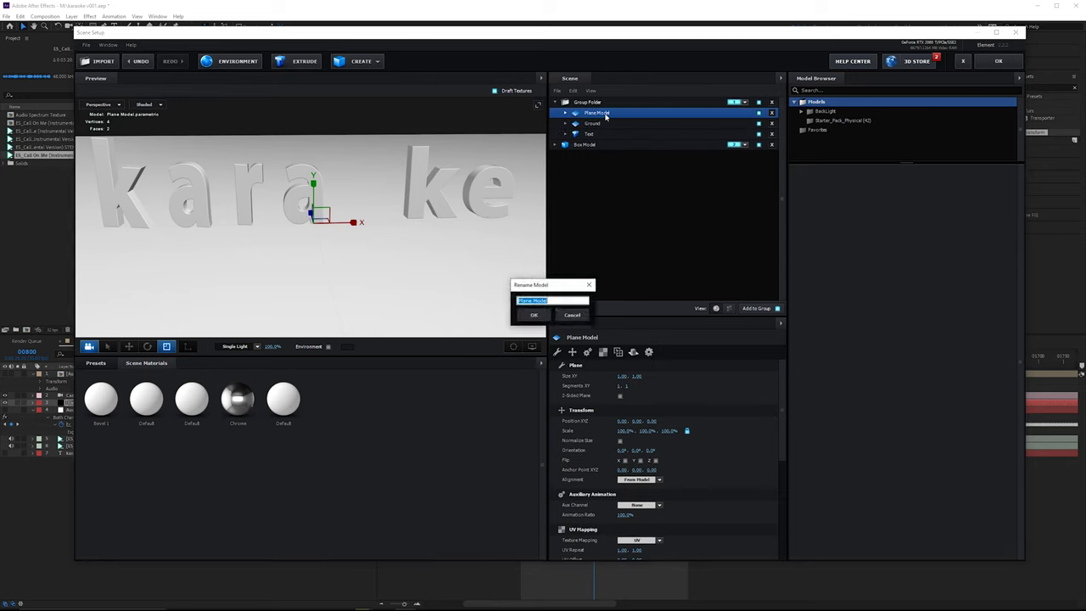
text(Audio Spectrum)
key(Return)
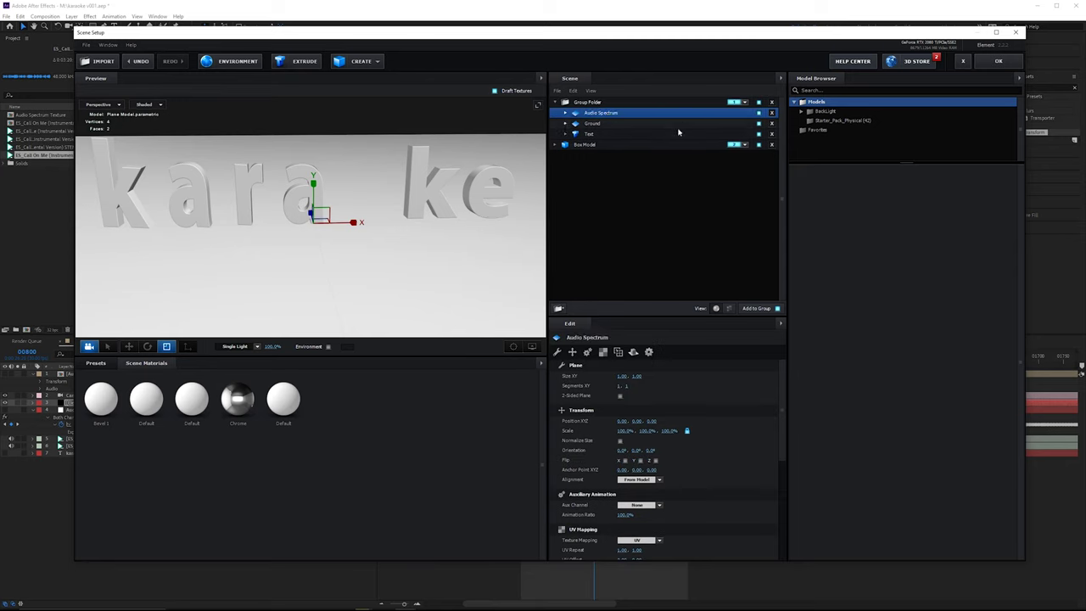
- Hide the Ground model, enlarge the Audio Spectrum plane and shift it along X beneath the text
click(603, 125)
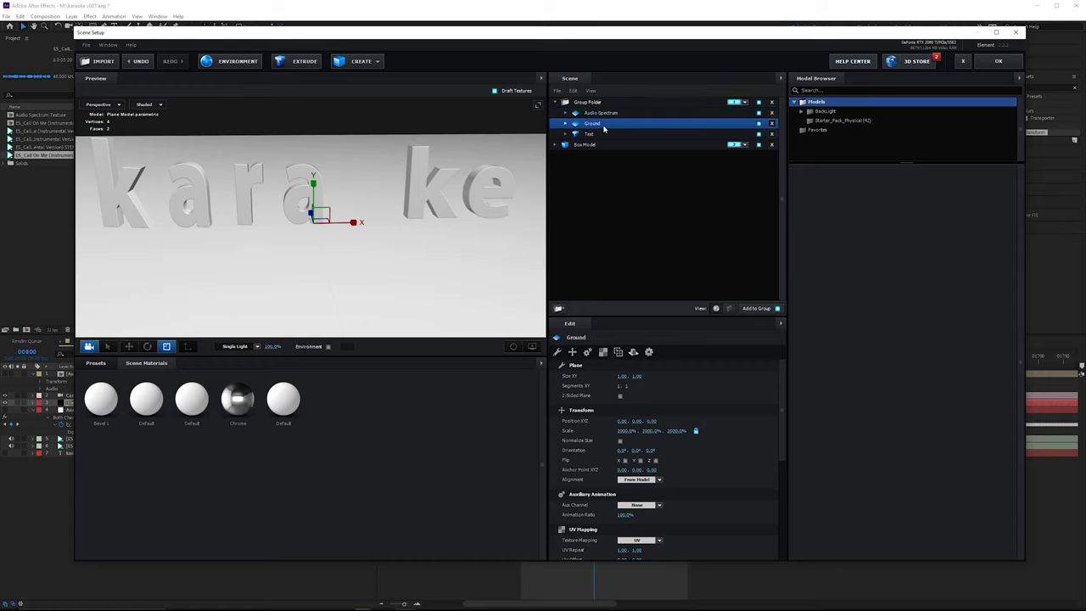
click(757, 124)
scroll(323, 212, down, 2)
click(349, 212)
drag(352, 208, 435, 167)
key(w)
drag(335, 220, 286, 233)
- Use Custom Layer 1 (Audio Spectrum Texture) as the illumination texture of the Audio Spectrum plane's material
click(566, 113)
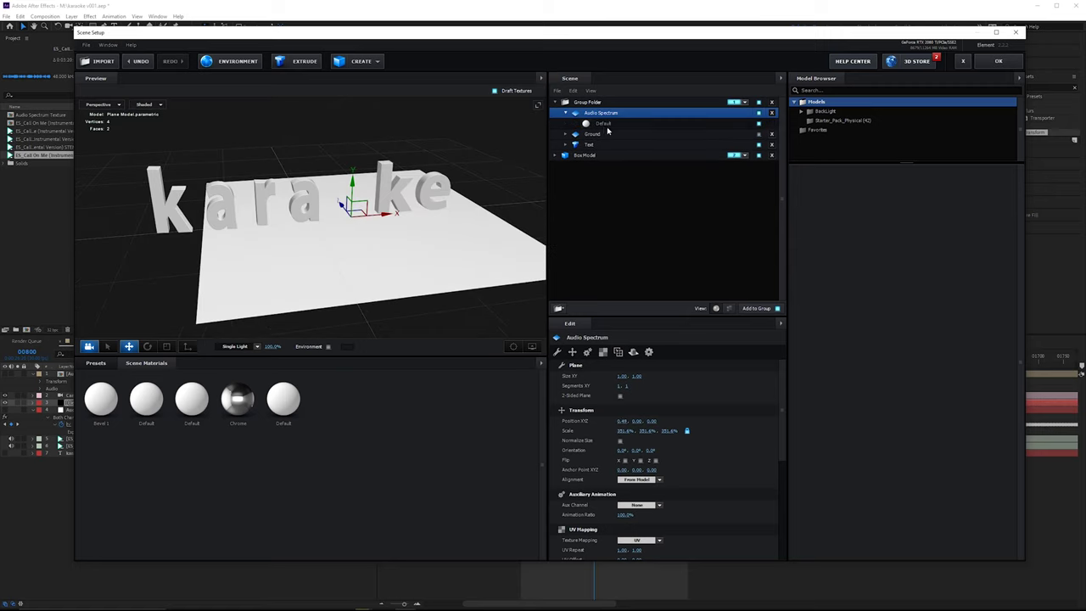
click(606, 124)
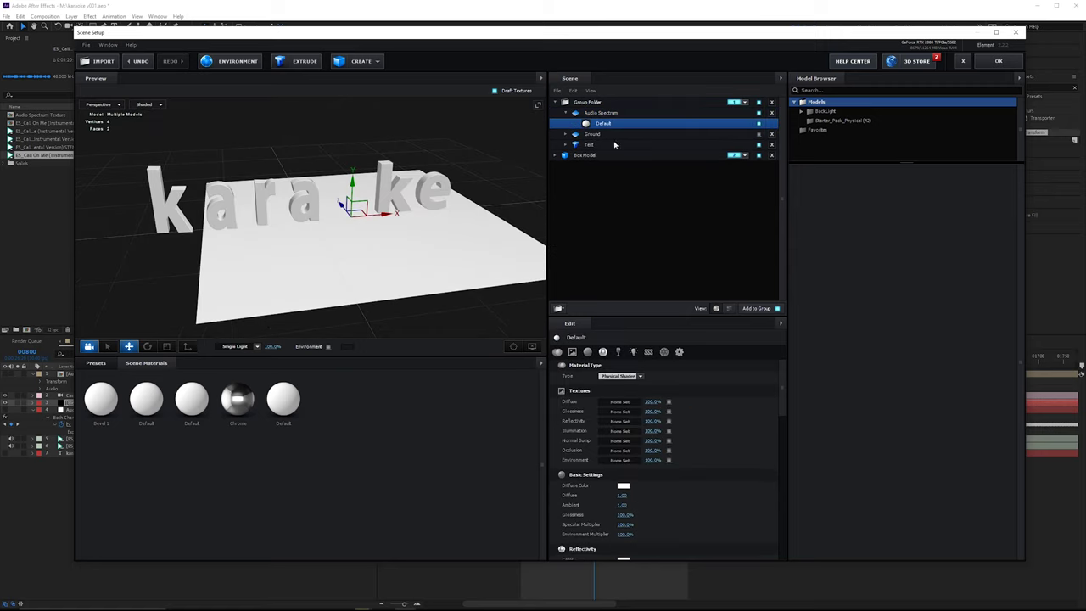
click(627, 433)
click(645, 378)
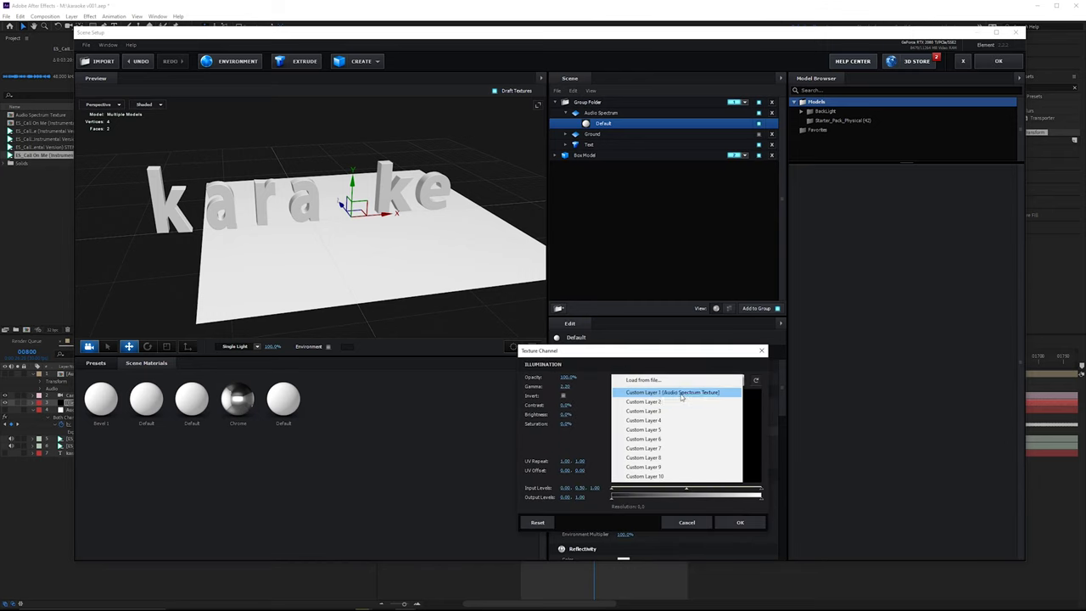
click(672, 393)
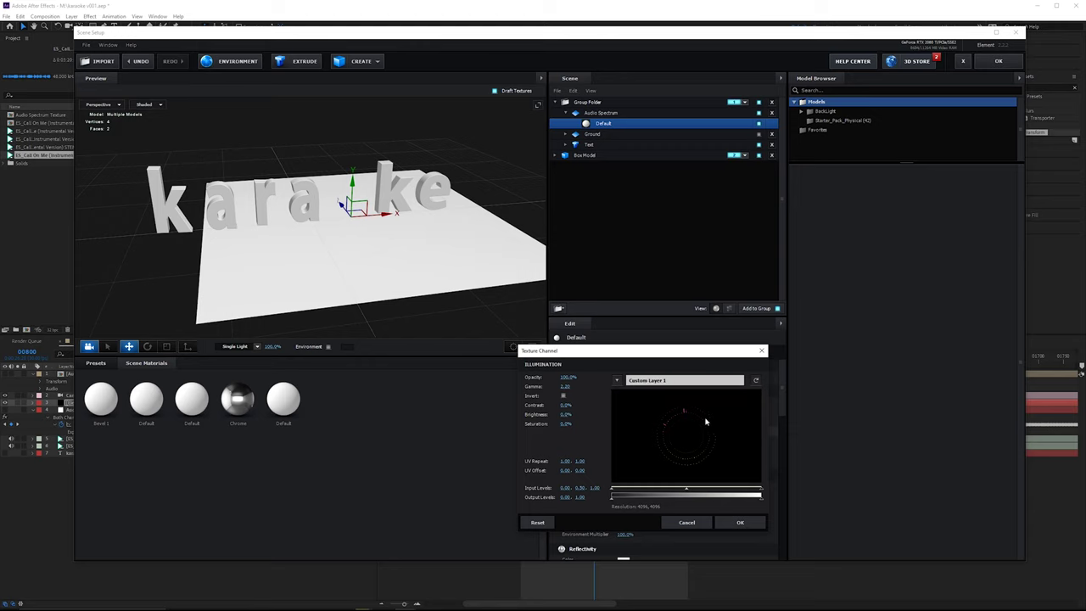
click(742, 523)
- Set the plane material's illumination intensity to 100%
scroll(782, 441, down, 5)
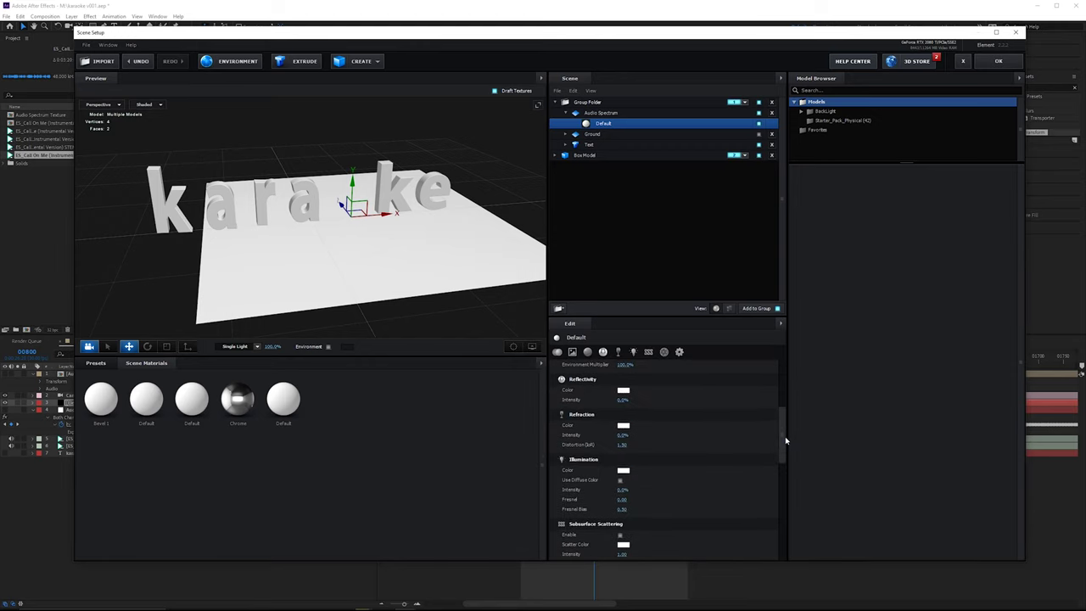
drag(785, 441, 785, 449)
click(623, 461)
text(100)
key(Return)
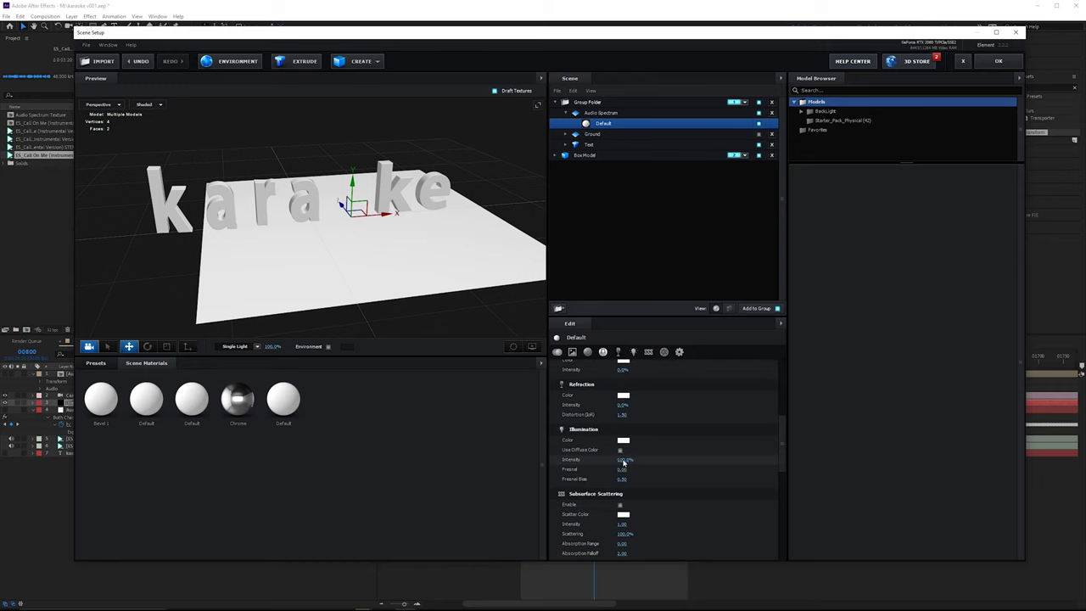
- Change the plane material's diffuse color to black (000000)
scroll(643, 410, up, 2)
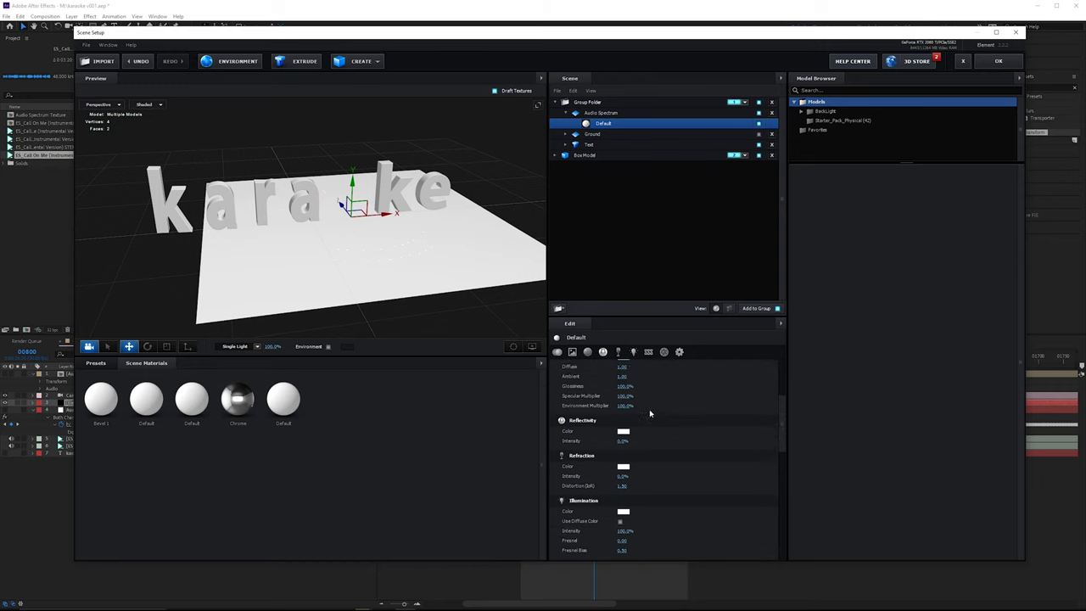
scroll(651, 414, up, 3)
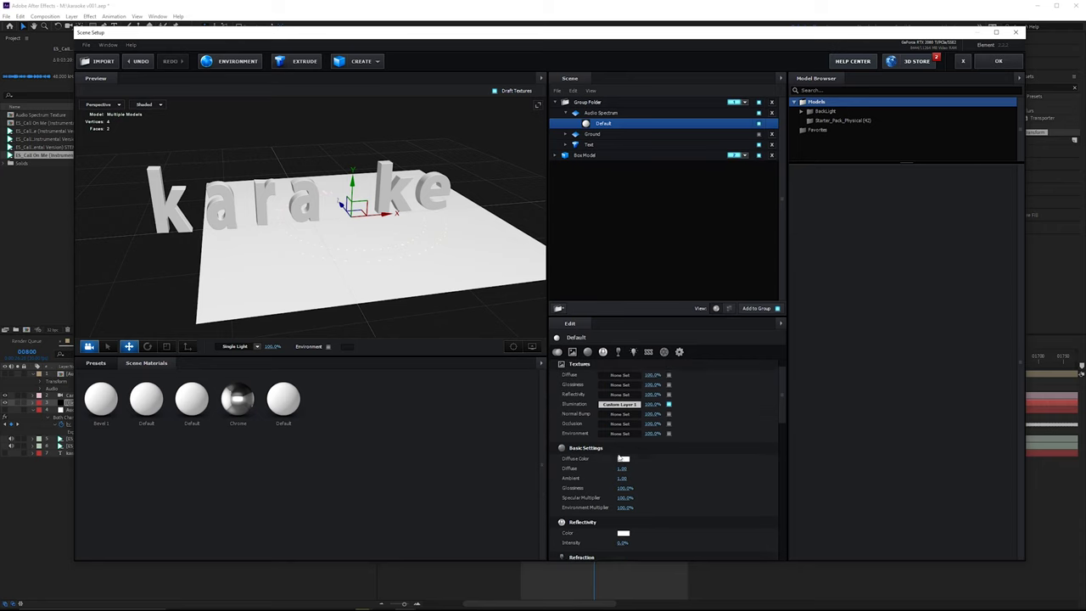
click(624, 459)
drag(633, 449, 631, 559)
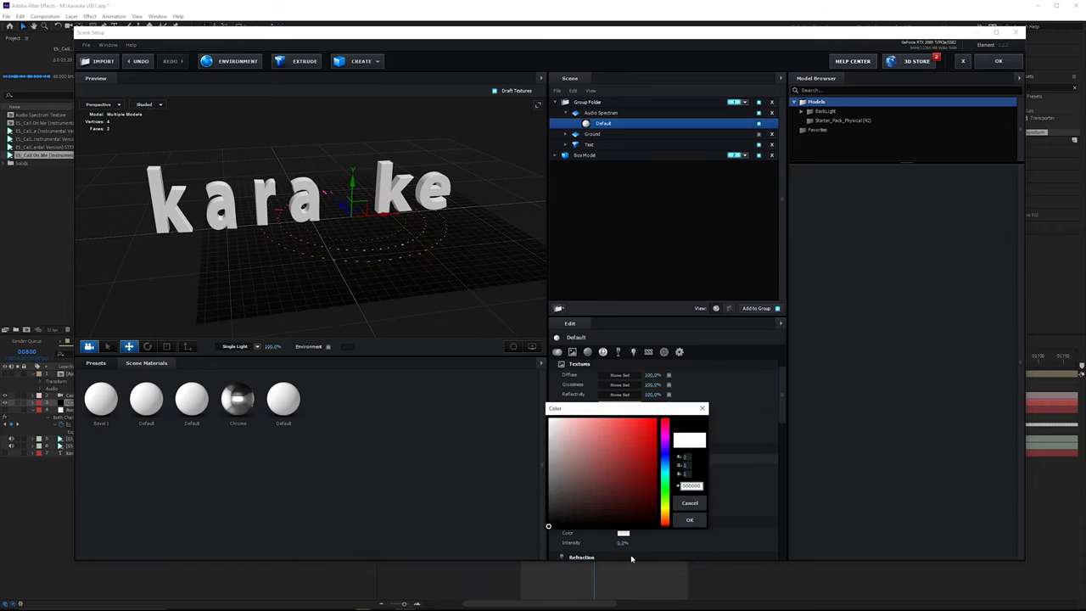
click(689, 519)
- Lower the plane material's glossiness and specular multiplier to 0%, and reduce its environment multiplier
scroll(651, 455, down, 3)
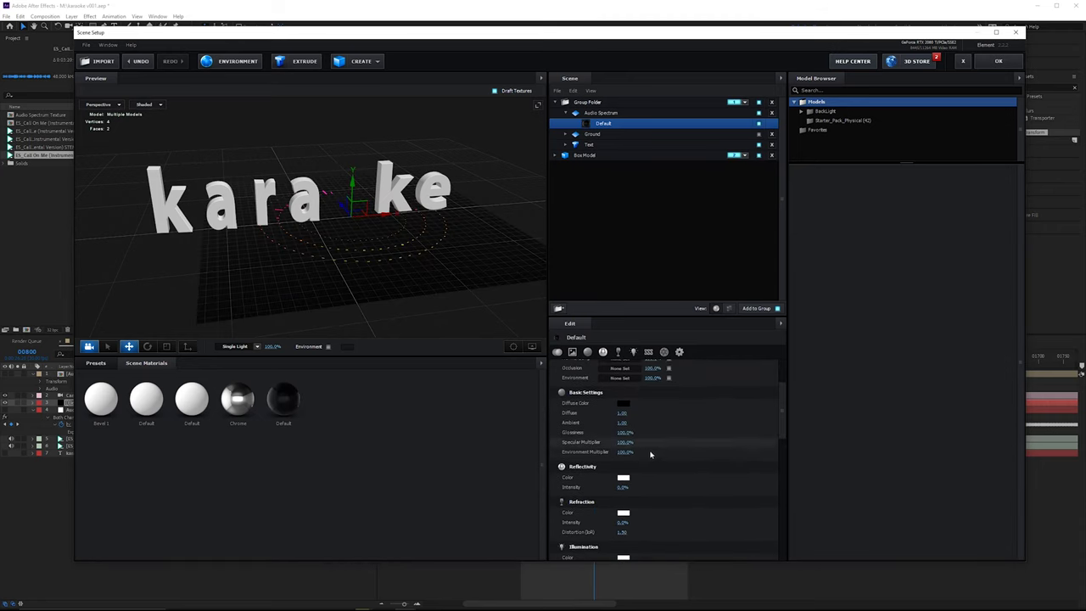
drag(631, 442, 490, 435)
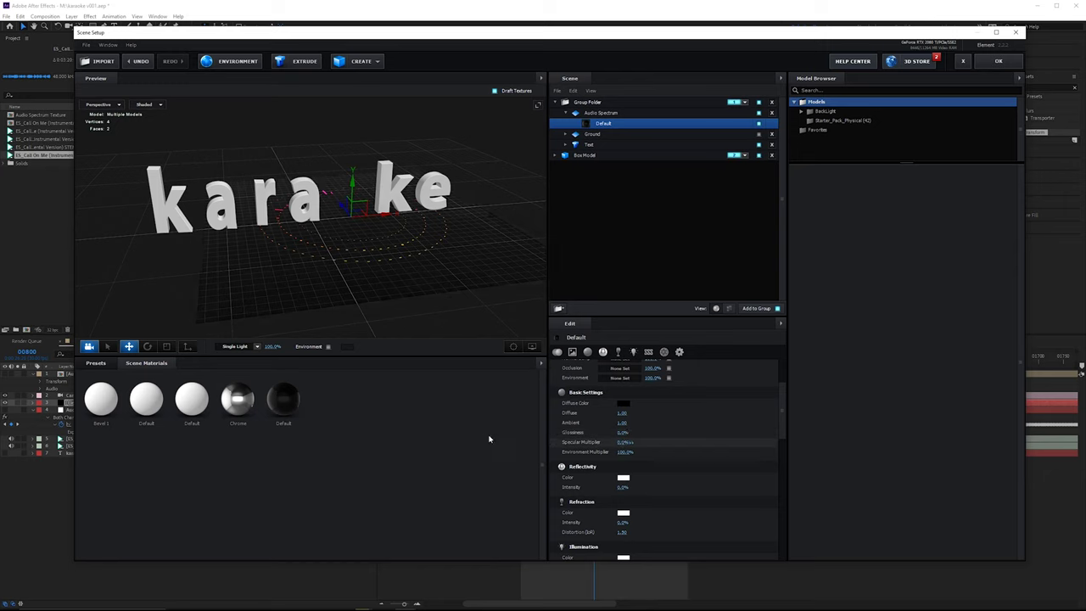
drag(630, 452, 492, 436)
- Set the blend mode of the Audio Spectrum plane's material to Add
mouse_move(459, 221)
mouse_down()
mouse_move(444, 322)
mouse_move(477, 250)
mouse_move(529, 222)
mouse_move(450, 213)
mouse_move(475, 222)
mouse_up()
drag(784, 399, 784, 536)
click(640, 383)
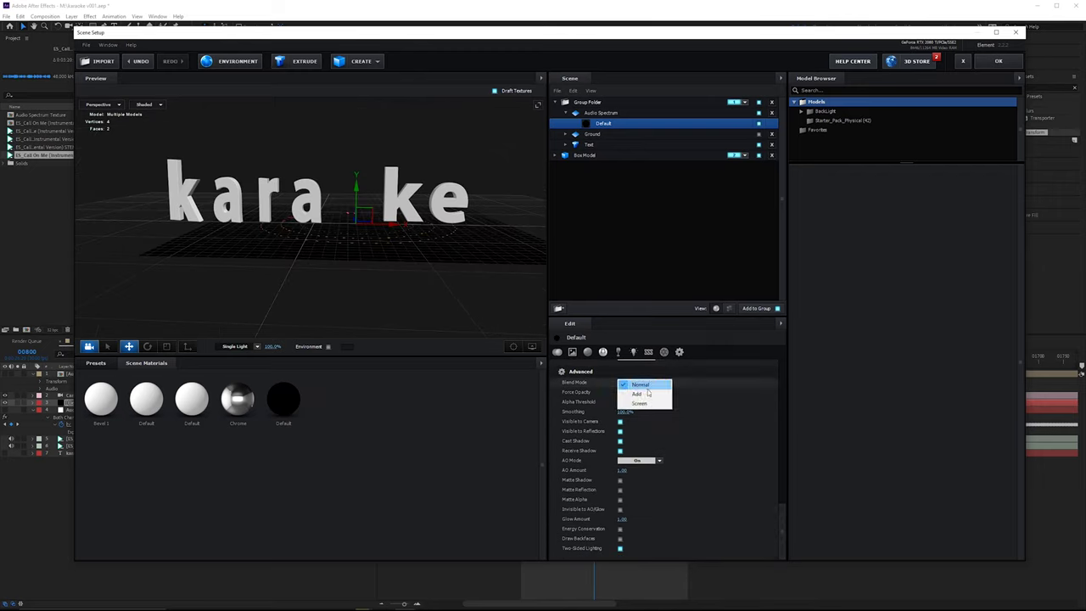
click(647, 394)
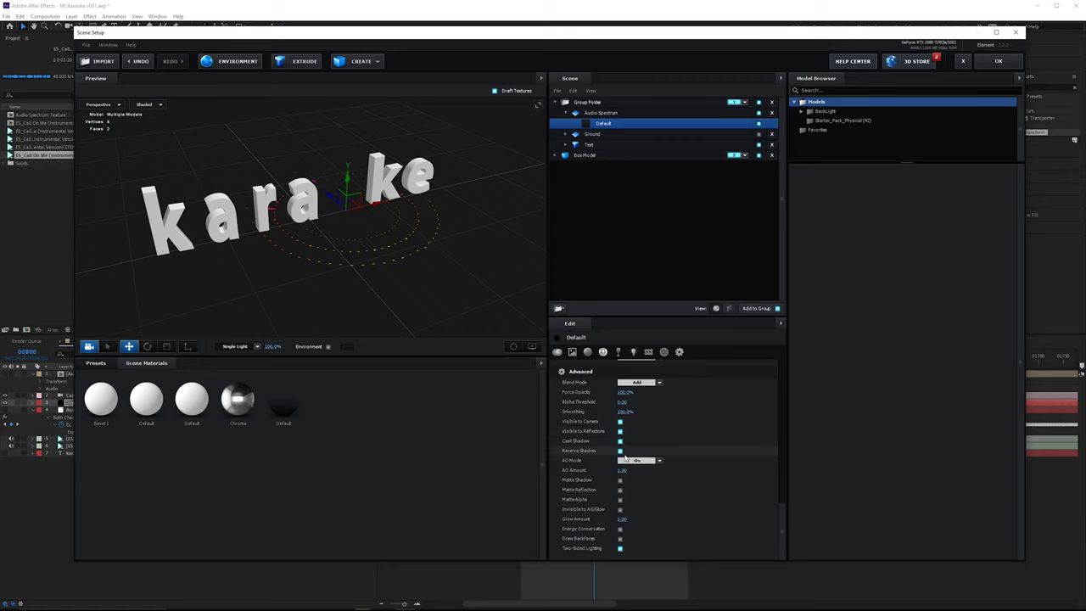
- Turn off shadow receiving and change the AO mode in the Audio Spectrum material's advanced settings
click(620, 451)
click(638, 461)
click(643, 472)
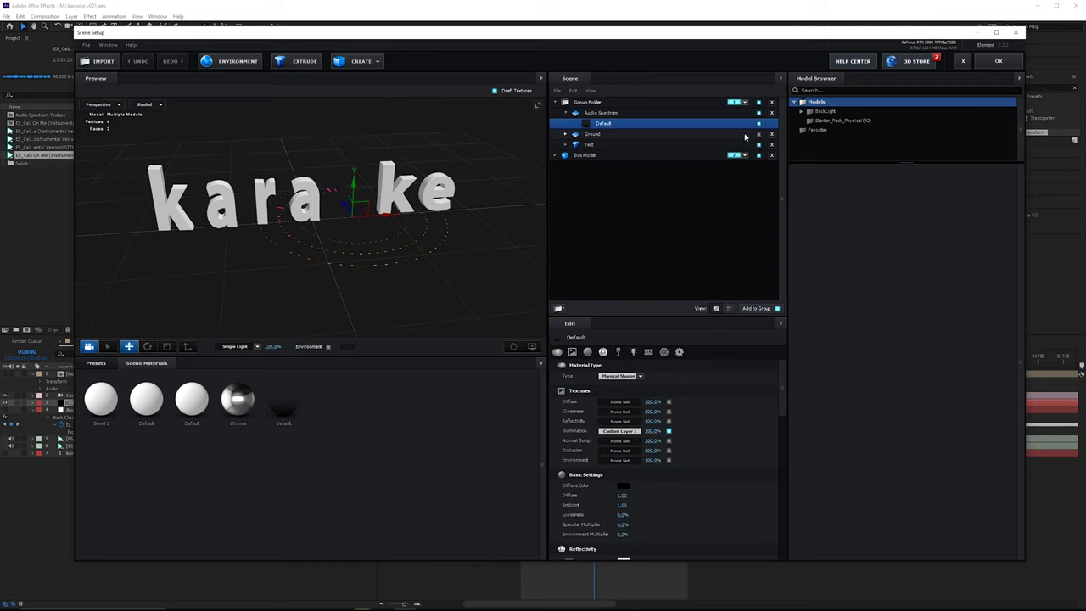
- Make the Ground plane visible and raise the Audio Spectrum plane's Y position minimally above it
click(758, 135)
click(571, 136)
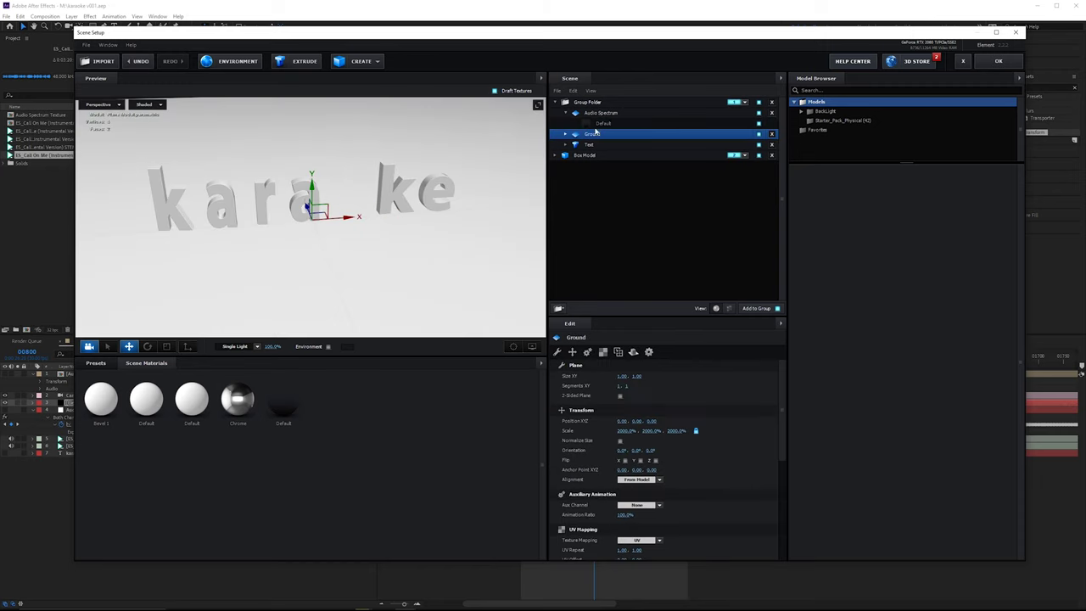
click(614, 114)
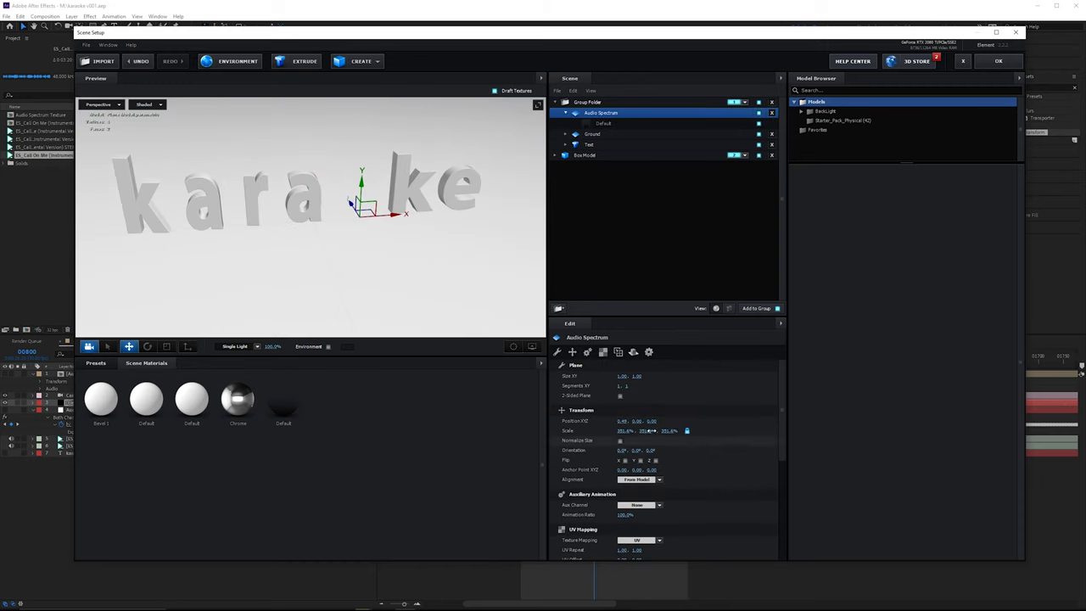
click(632, 421)
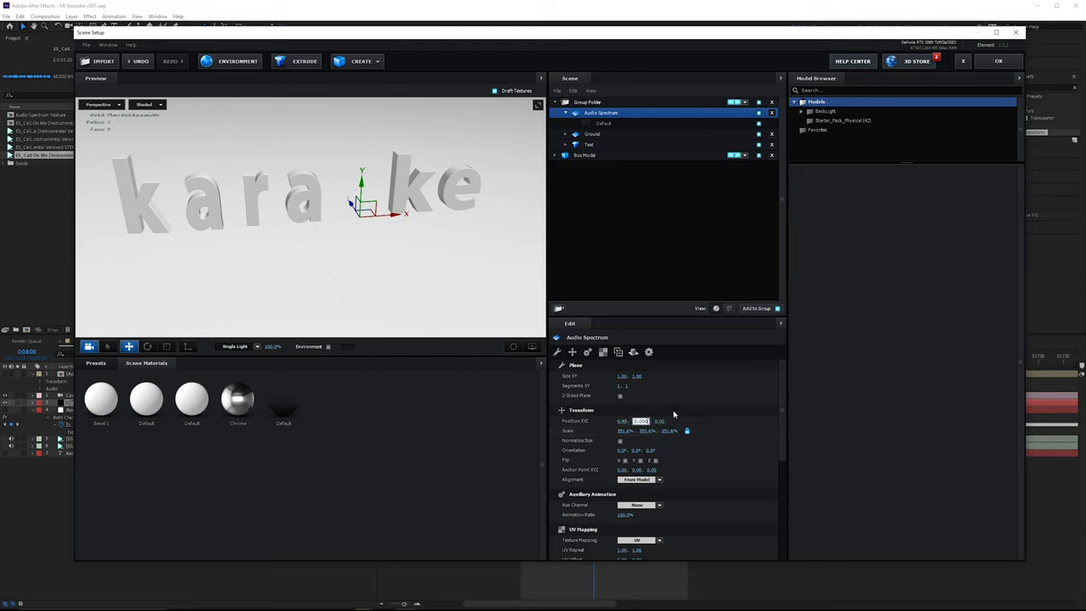
key(Return)
drag(276, 287, 382, 269)
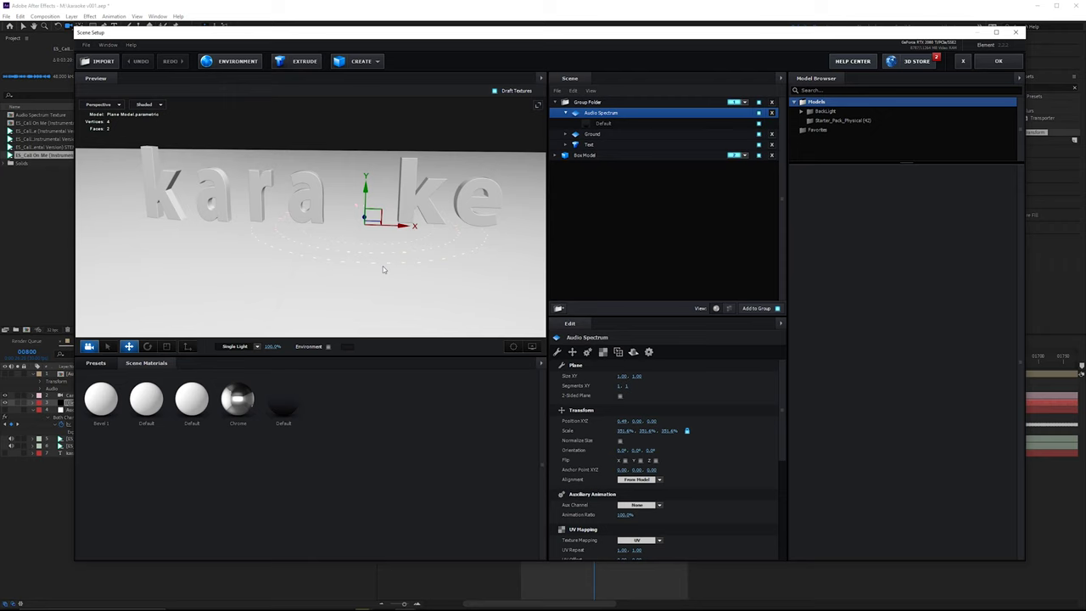
- Apply the ground_stone_05 material from the Pro_Shaders_2 Ground presets to the Ground plane
click(598, 136)
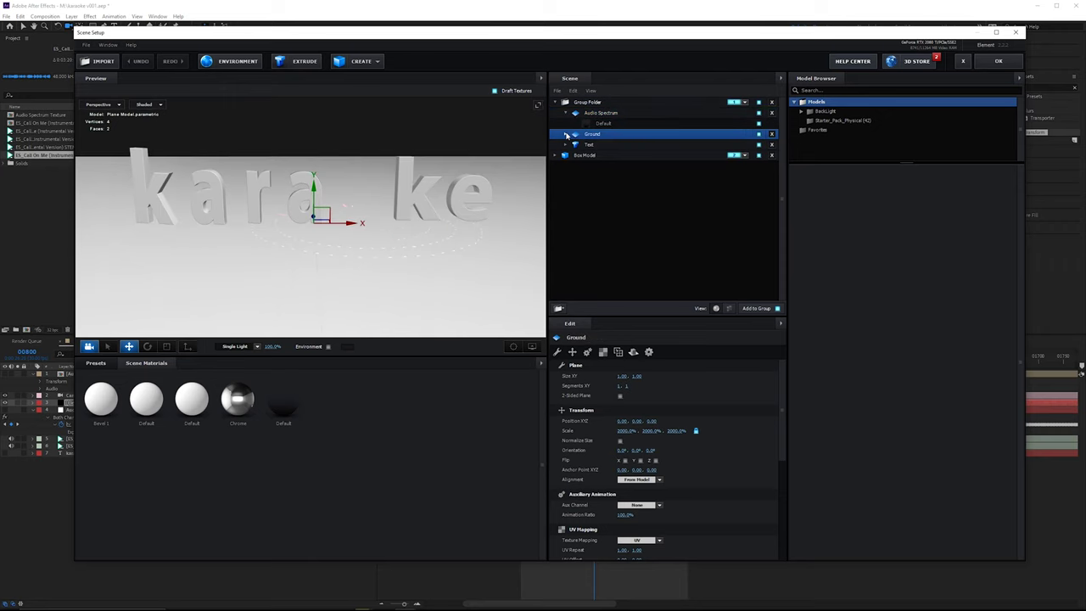
click(566, 134)
click(602, 145)
click(98, 363)
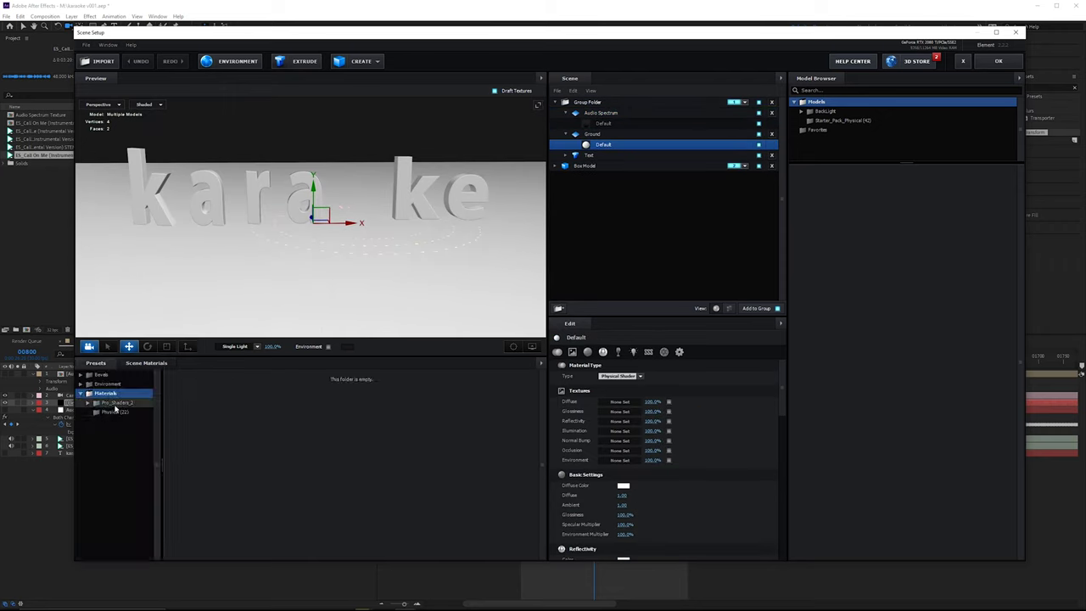
double_click(112, 403)
click(121, 439)
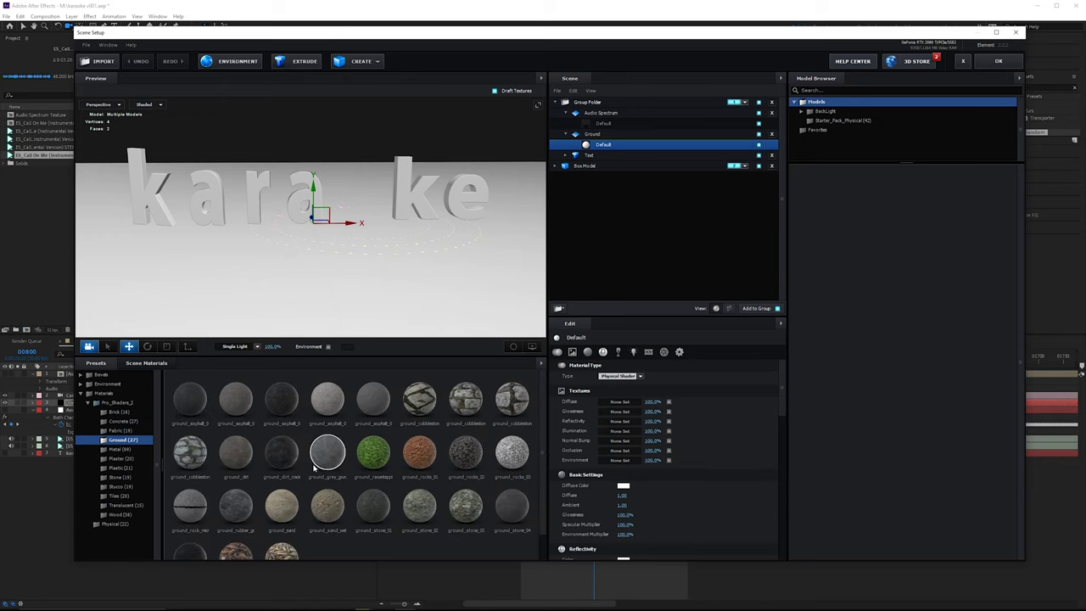
scroll(376, 413, down, 1)
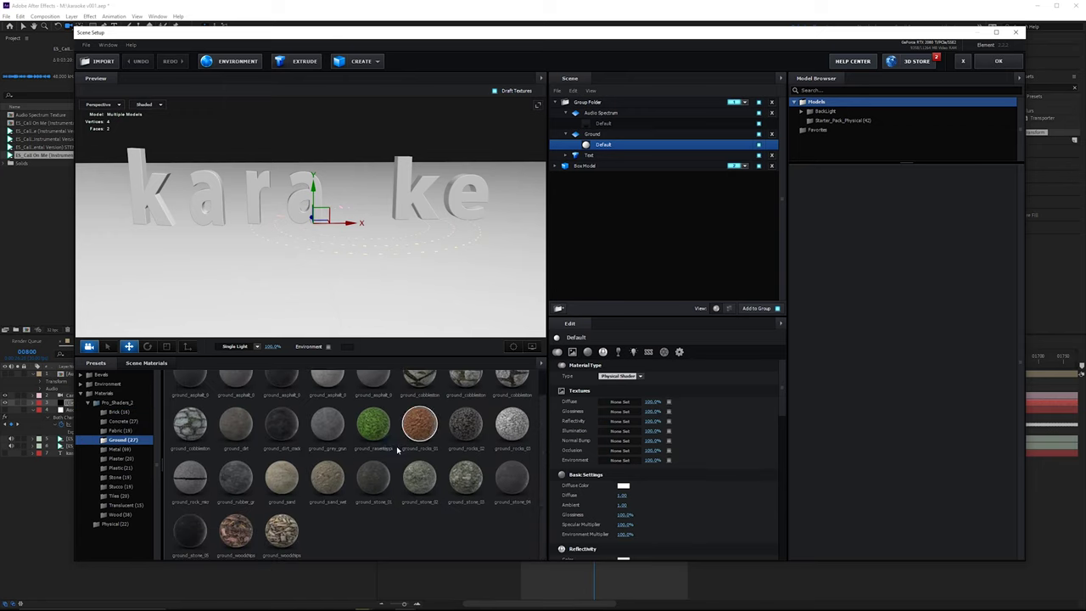
double_click(200, 530)
drag(455, 284, 365, 206)
scroll(386, 235, down, 2)
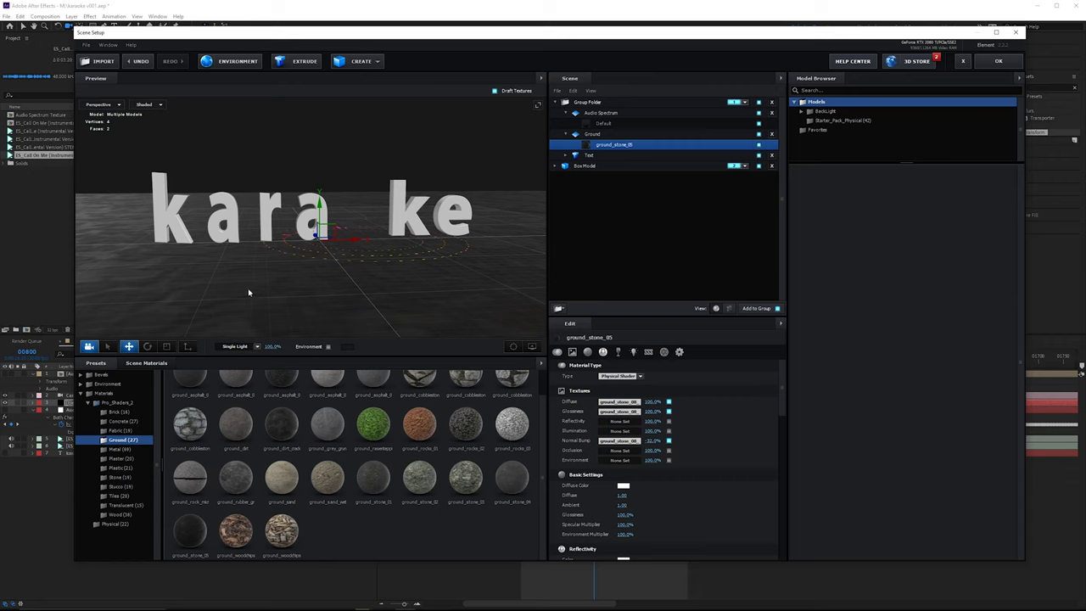
- Set the Ground plane's UV Repeat to 4 in both directions
click(613, 134)
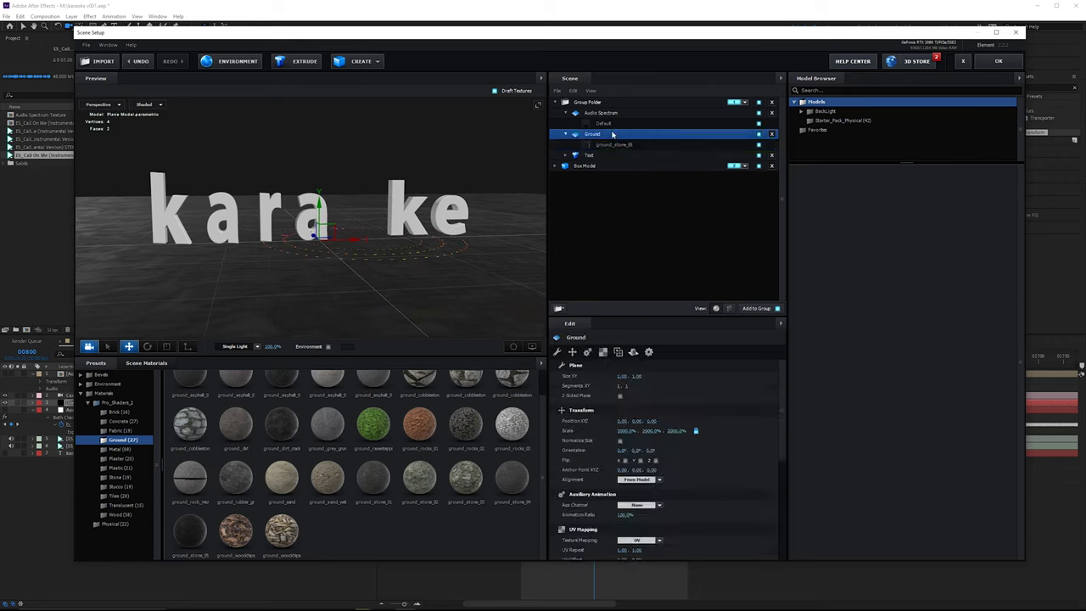
scroll(638, 433, down, 3)
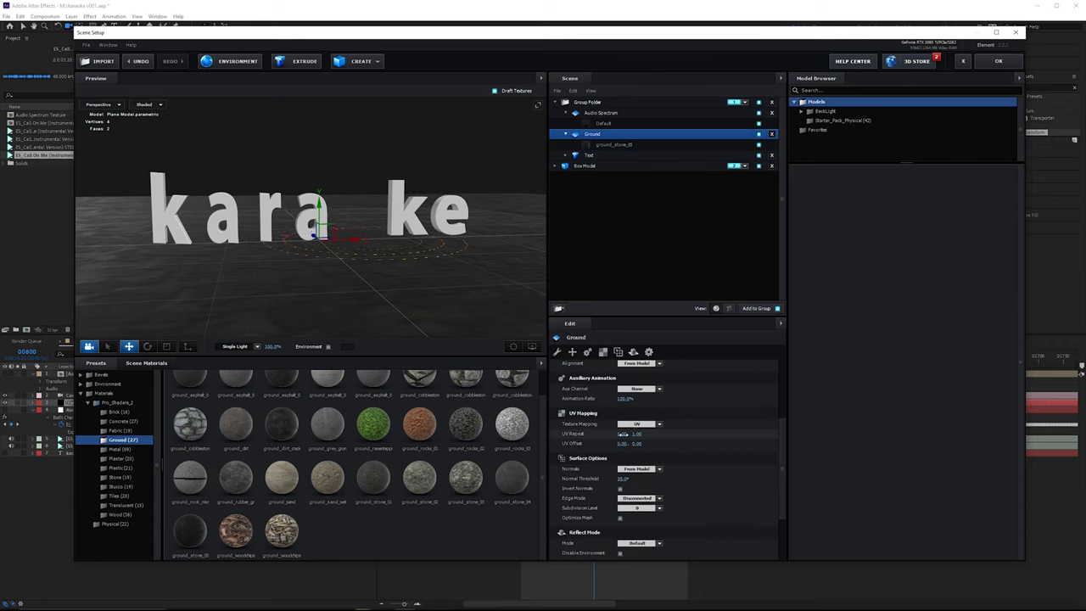
click(623, 434)
text(4)
key(Tab)
text(4)
key(Return)
drag(374, 140, 342, 162)
- Set the Ground plane's reflect mode to Mirror Surface and check the reflections of the letters
drag(784, 462, 785, 511)
click(651, 465)
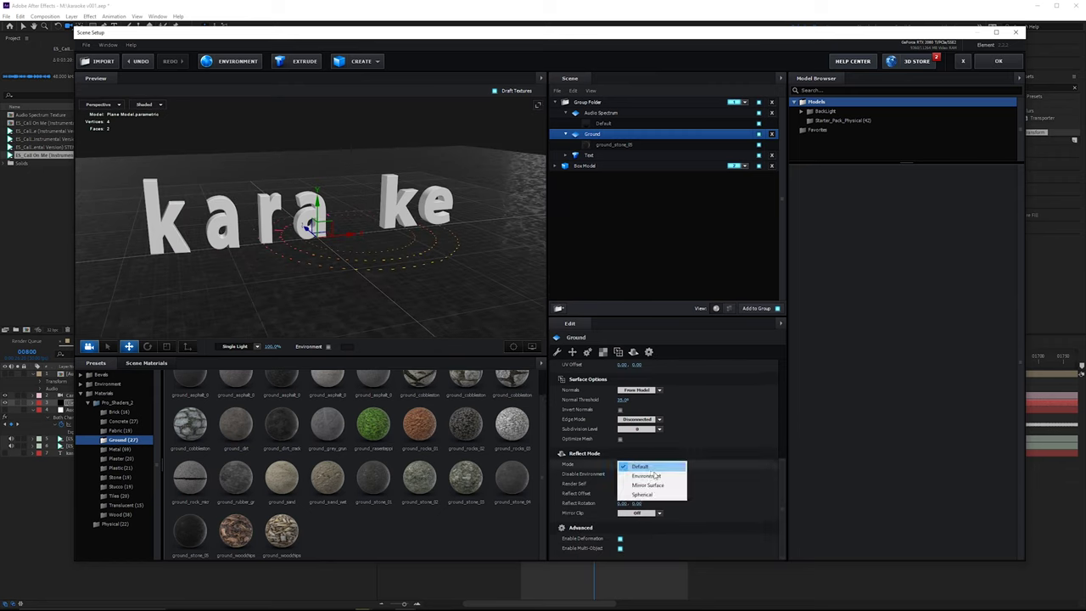
click(649, 485)
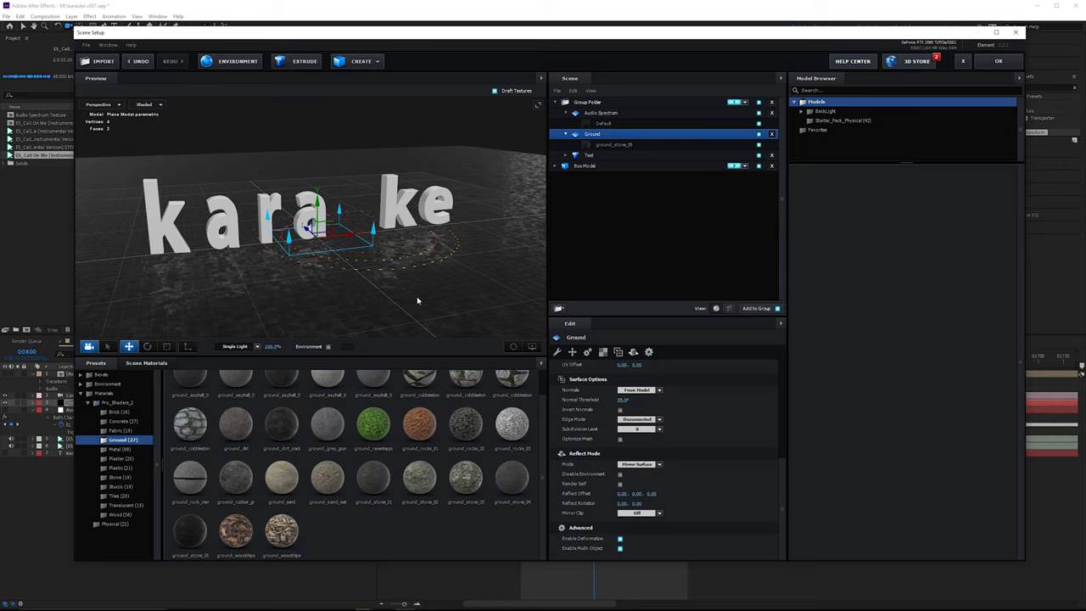
drag(354, 289, 410, 297)
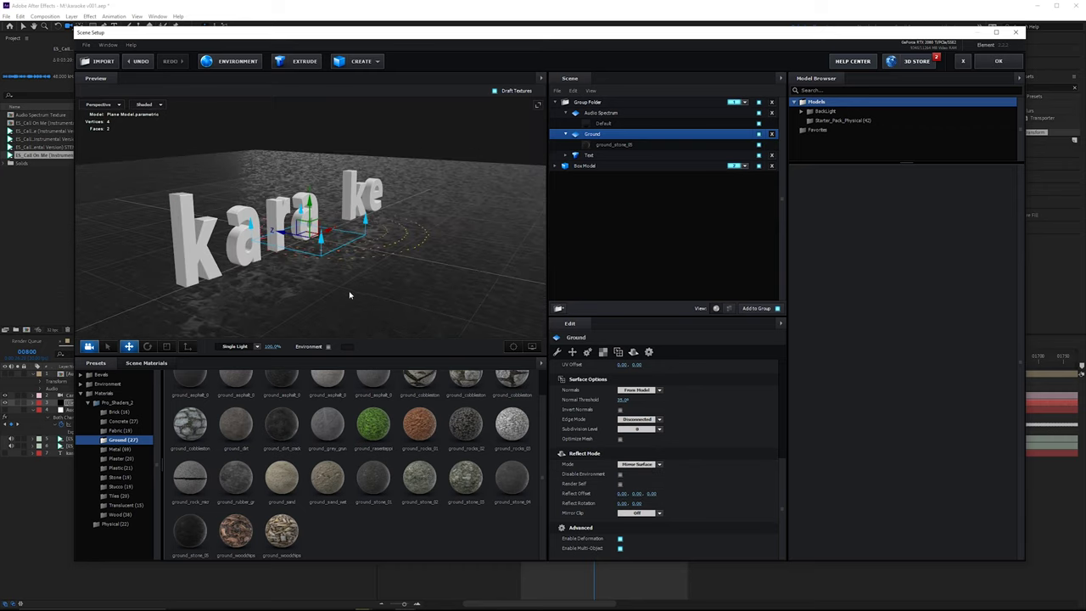
drag(315, 272, 356, 270)
- Apply the clean_metal_brushed_clean_02 material from the Metal presets to the Text model
click(561, 155)
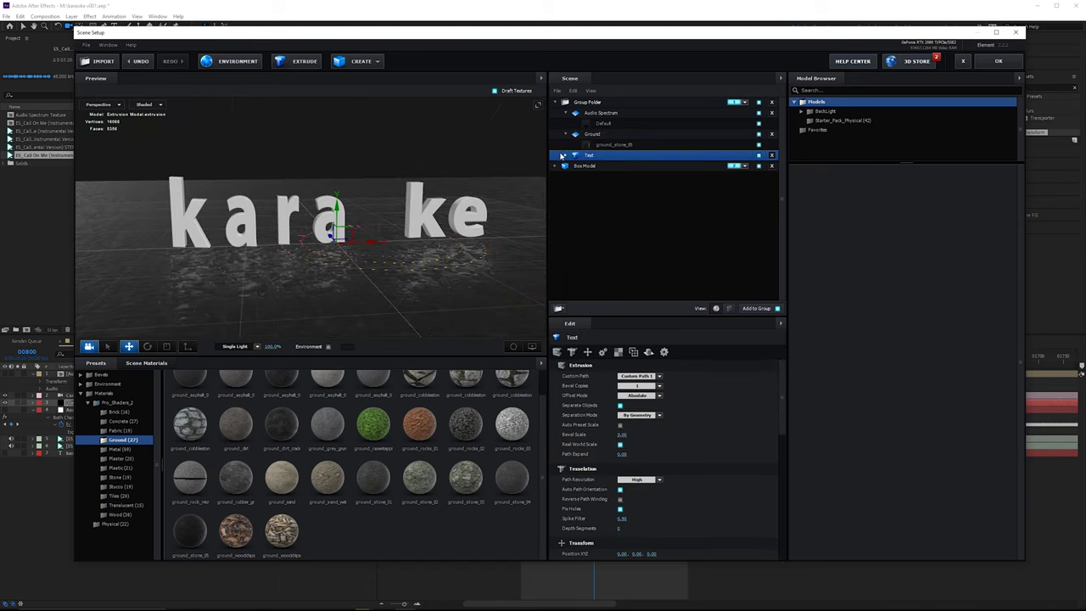
click(565, 155)
click(118, 449)
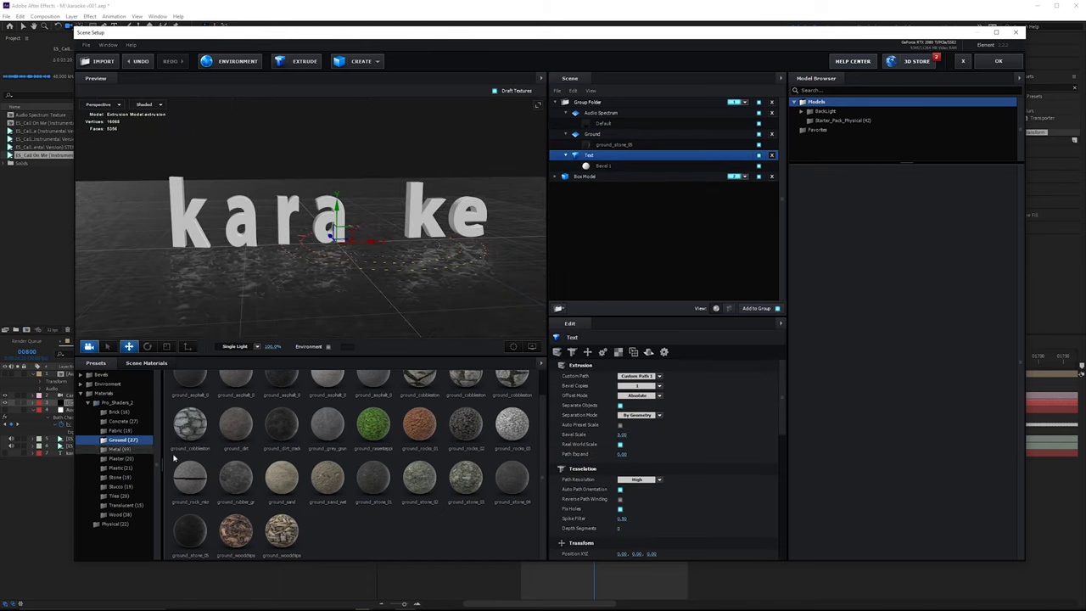
click(387, 399)
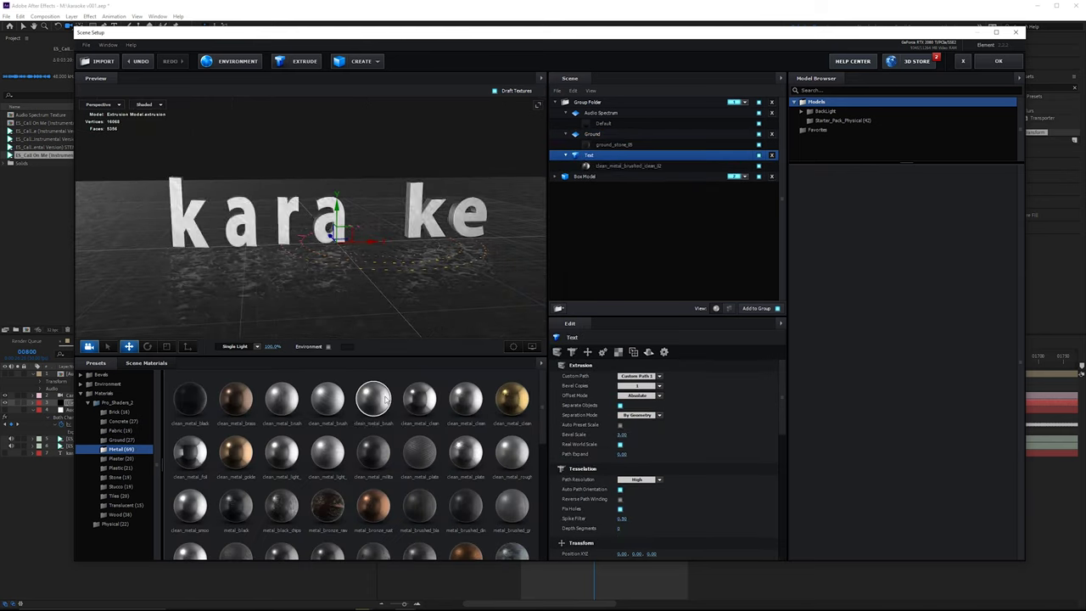
drag(483, 293, 519, 306)
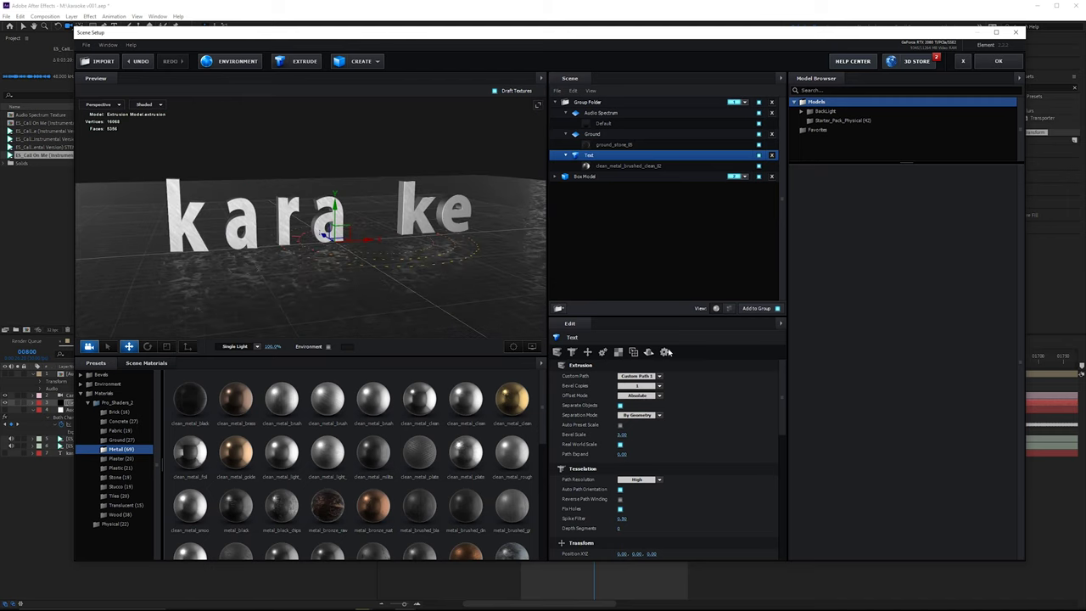
- Set the Text model's reflect mode to Spherical
scroll(772, 413, down, 10)
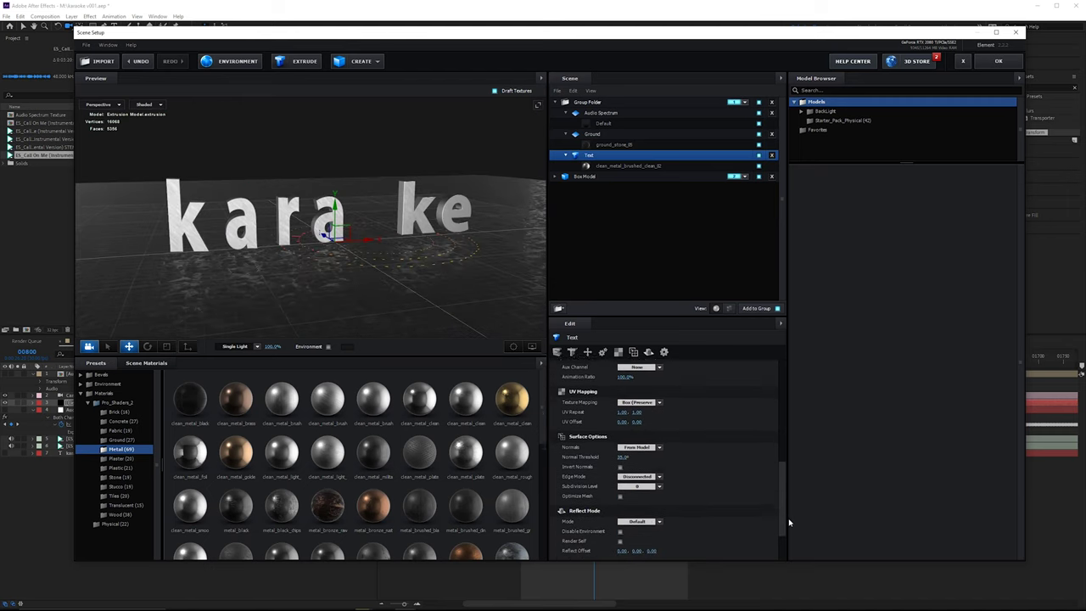
click(645, 484)
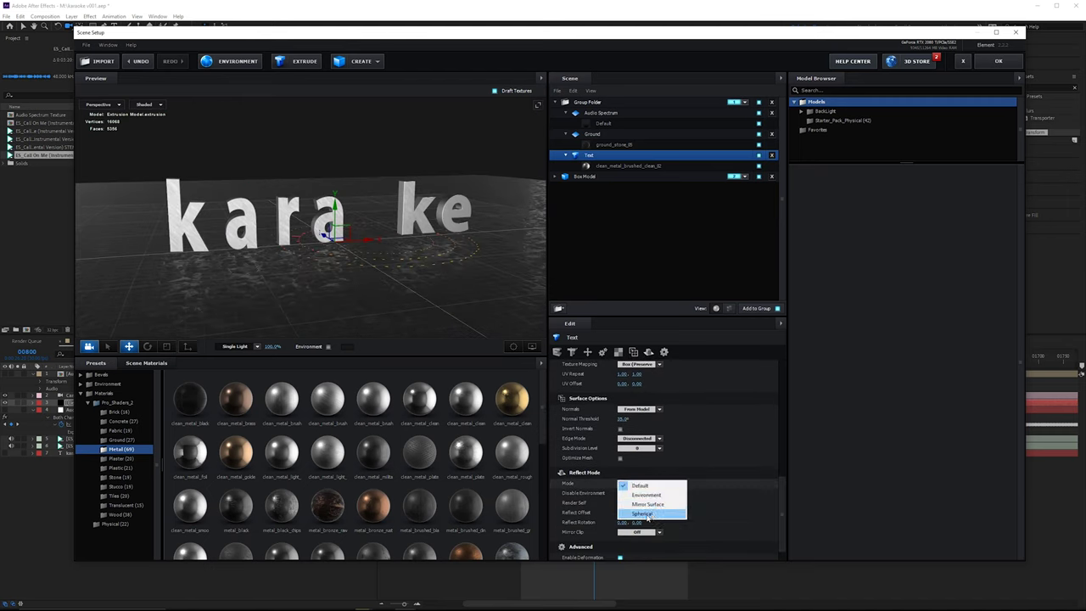
click(650, 512)
- Set the Box Model's reflect mode to Spherical and accept the scene setup changes
click(599, 178)
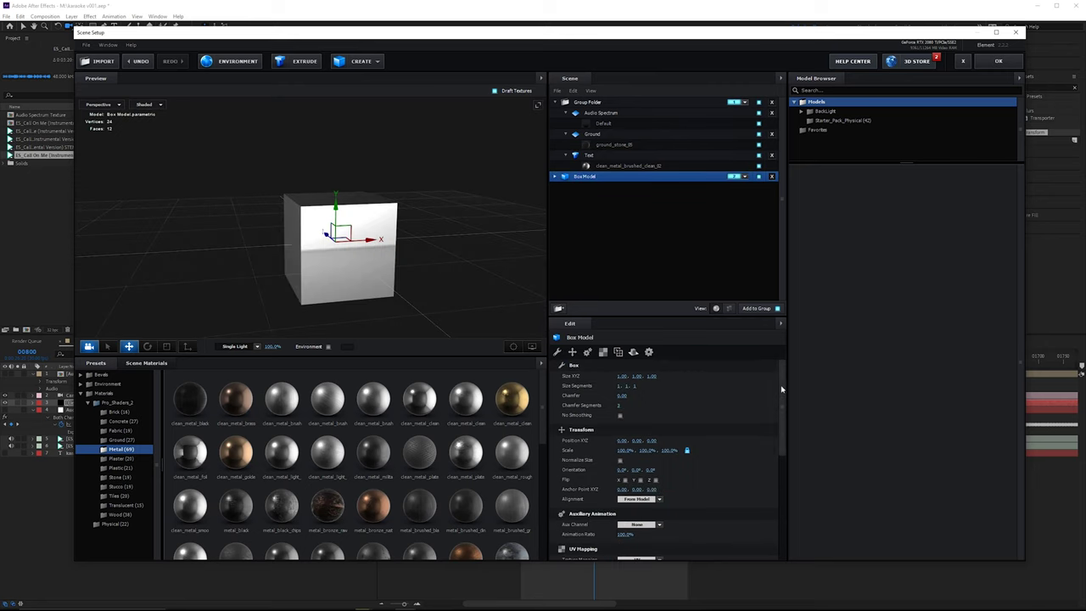
scroll(645, 449, down, 10)
click(638, 465)
click(650, 495)
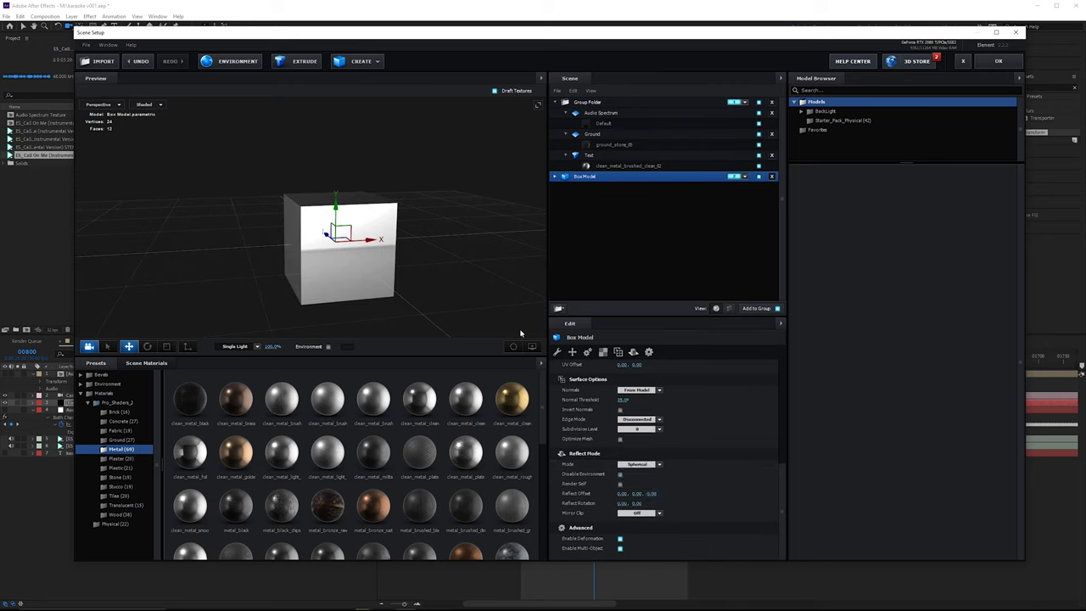
click(1000, 64)
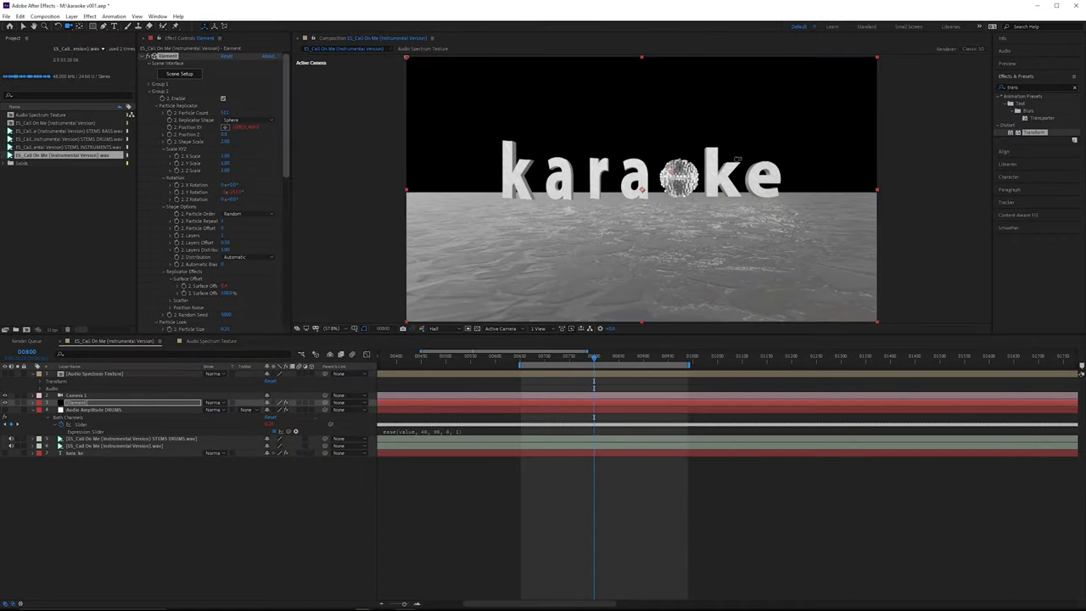
- Enable shadows in the Element effect's render settings and set the shadow mode to Ray-Traced
drag(679, 179, 345, 95)
drag(291, 133, 284, 243)
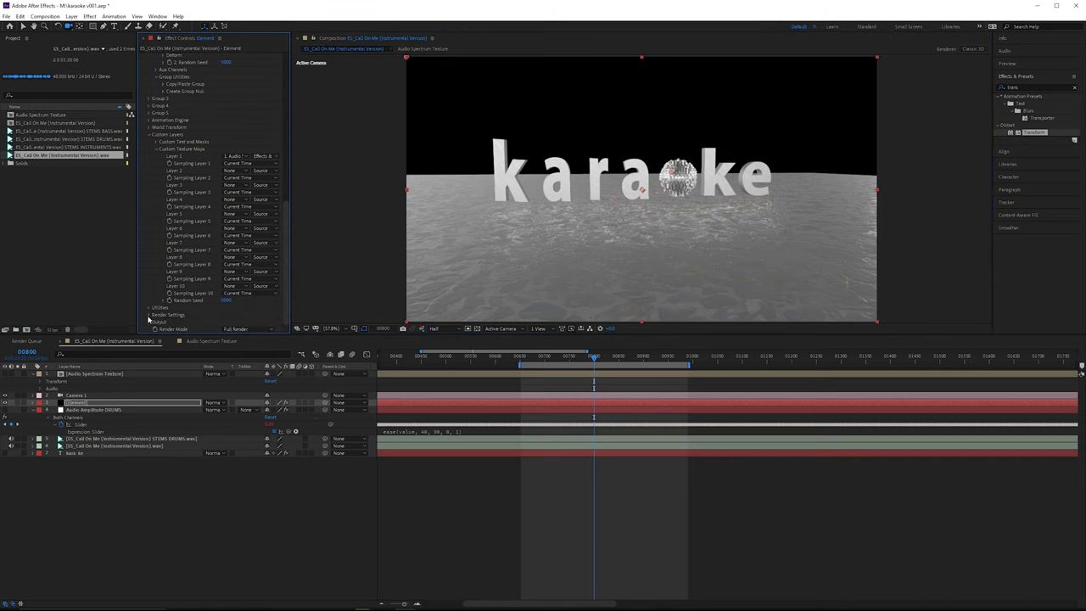
click(148, 314)
scroll(161, 255, down, 3)
click(156, 229)
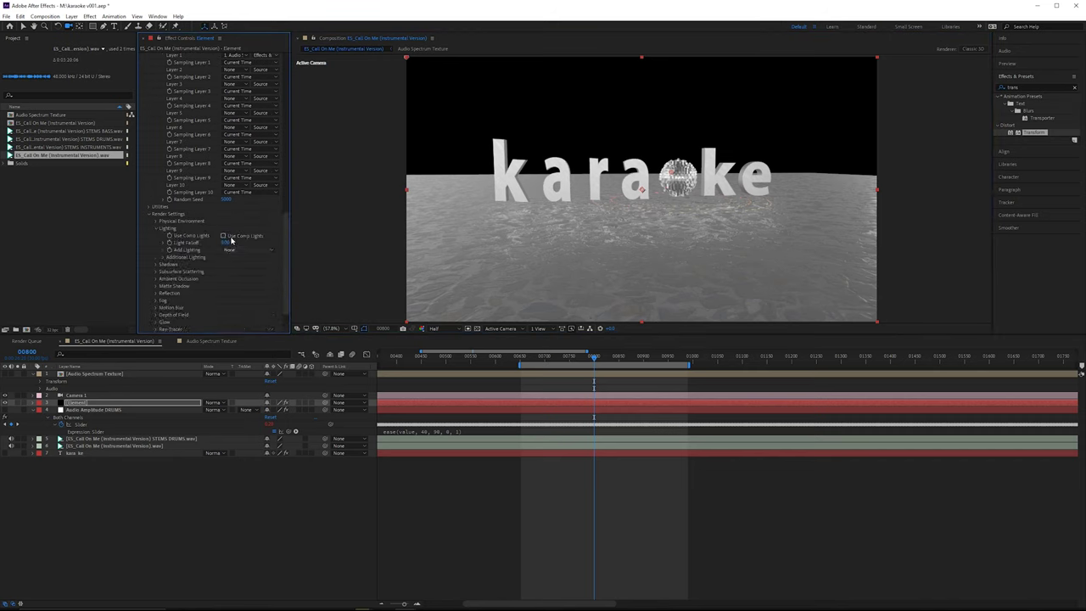
scroll(191, 239, down, 1)
click(156, 236)
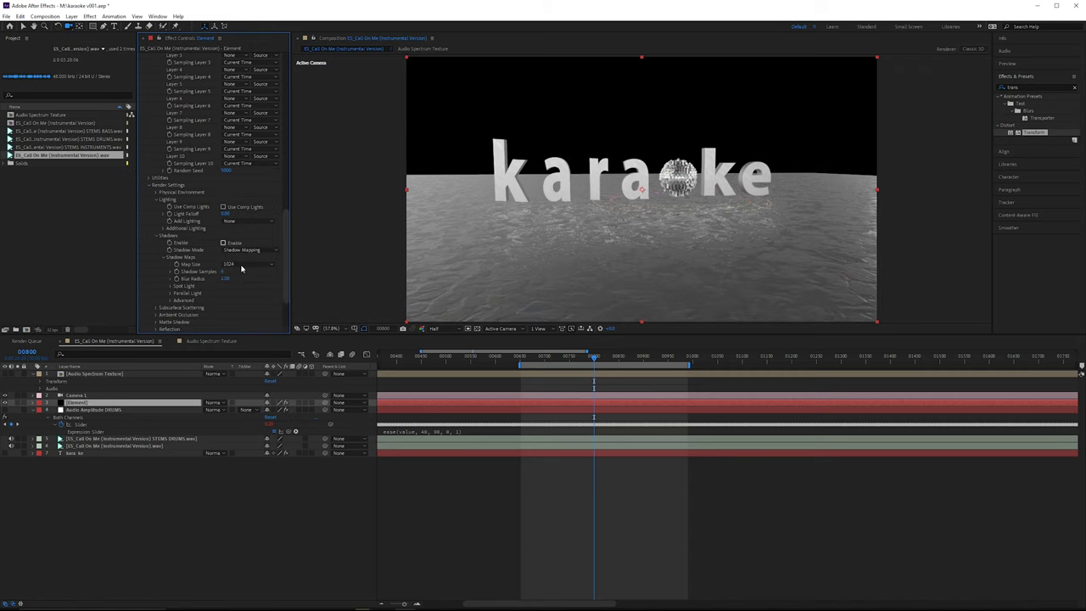
click(253, 250)
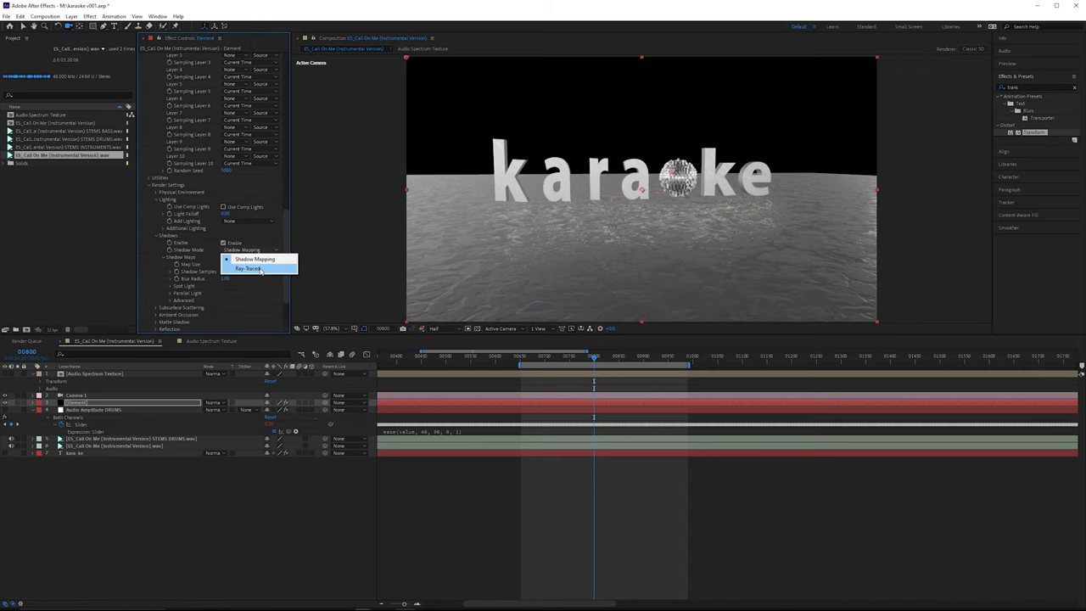
click(250, 266)
key(u)
key(u)
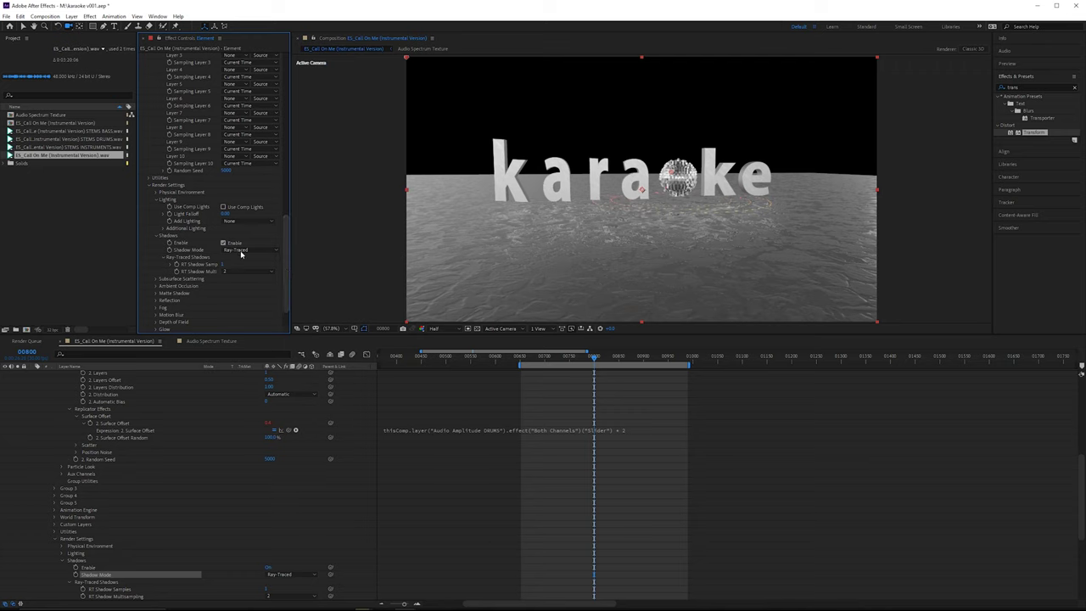
- Enable ambient occlusion in the Element effect's render settings and set the AO mode to Ray-Traced
click(187, 288)
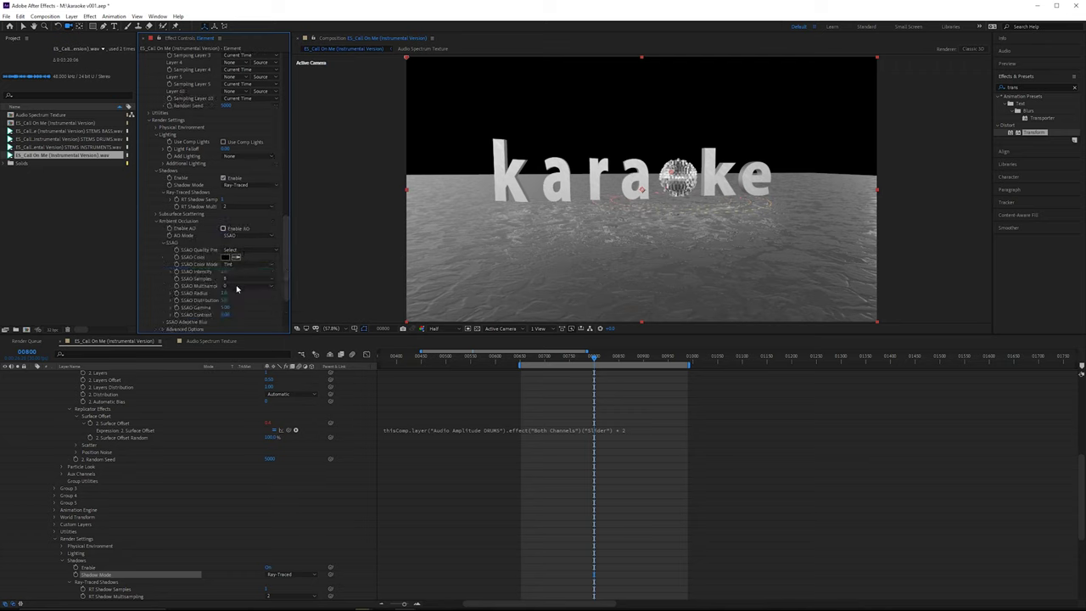
click(223, 228)
click(239, 235)
click(242, 255)
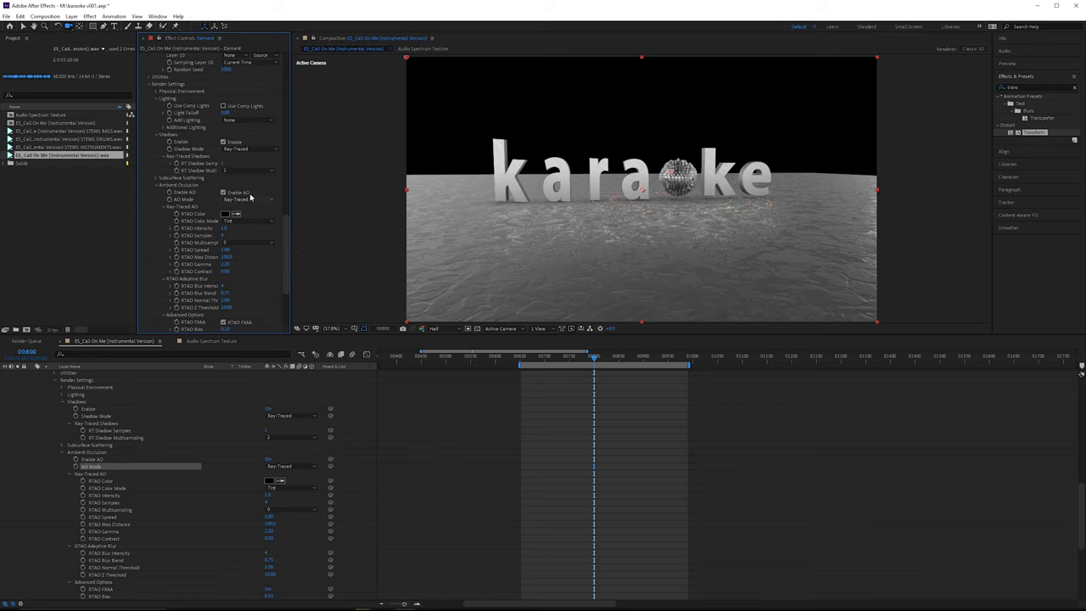
click(239, 193)
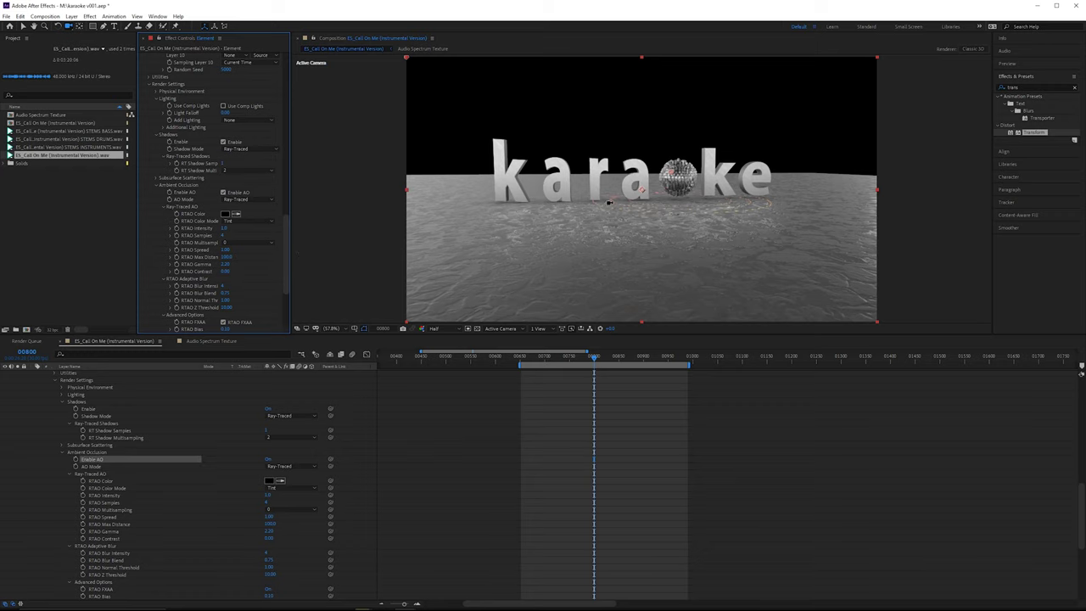
click(637, 214)
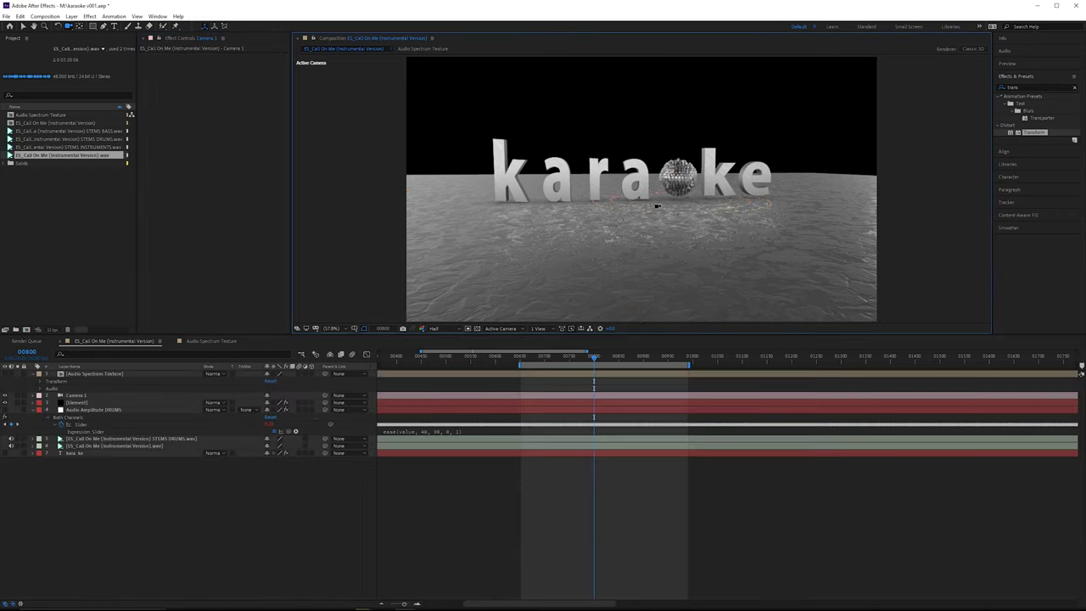
- Orbit the camera to a higher view, apply Real Glow to the Audio Spectrum Texture layer and set its glow mode to Add
drag(728, 176, 612, 220)
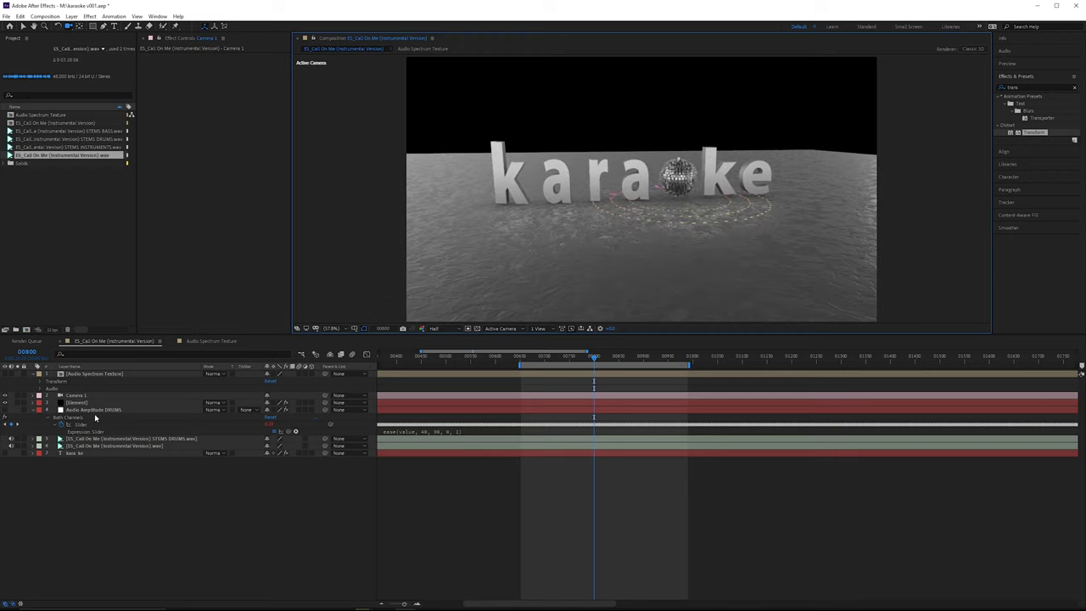
click(91, 374)
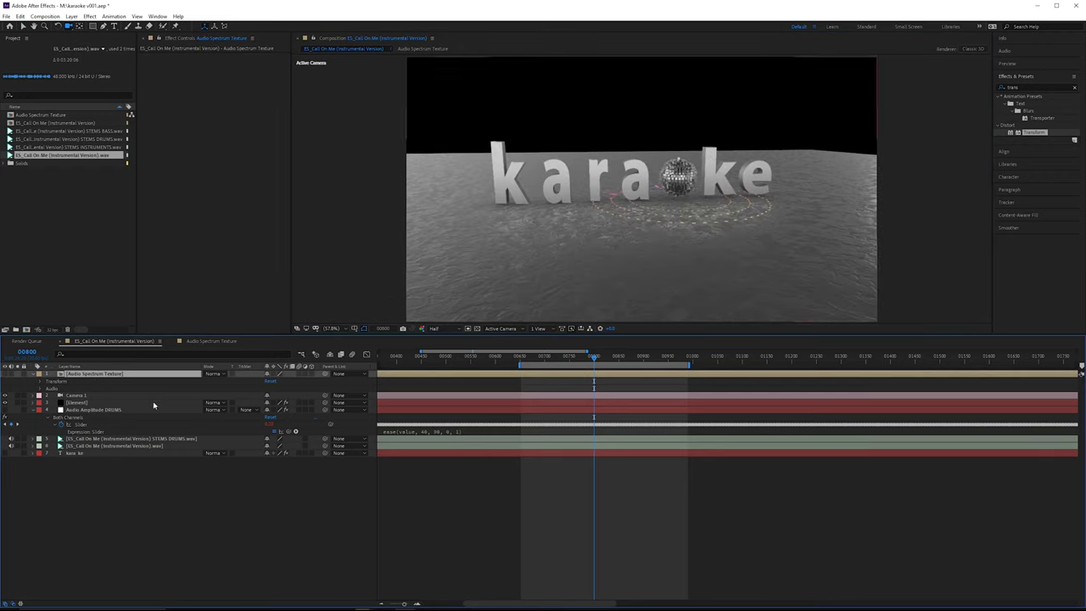
click(1042, 88)
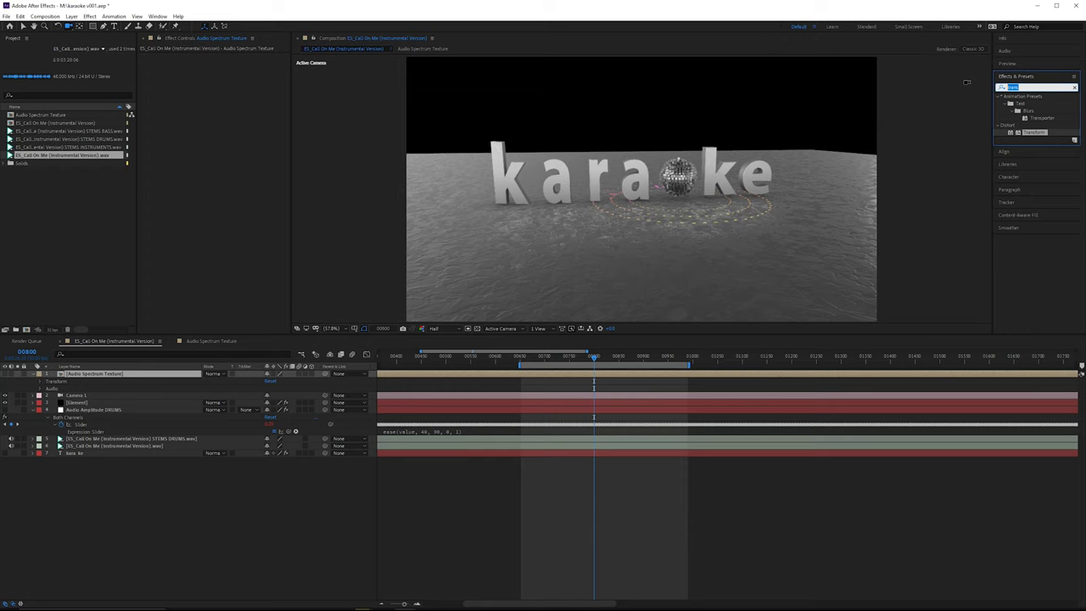
text(real)
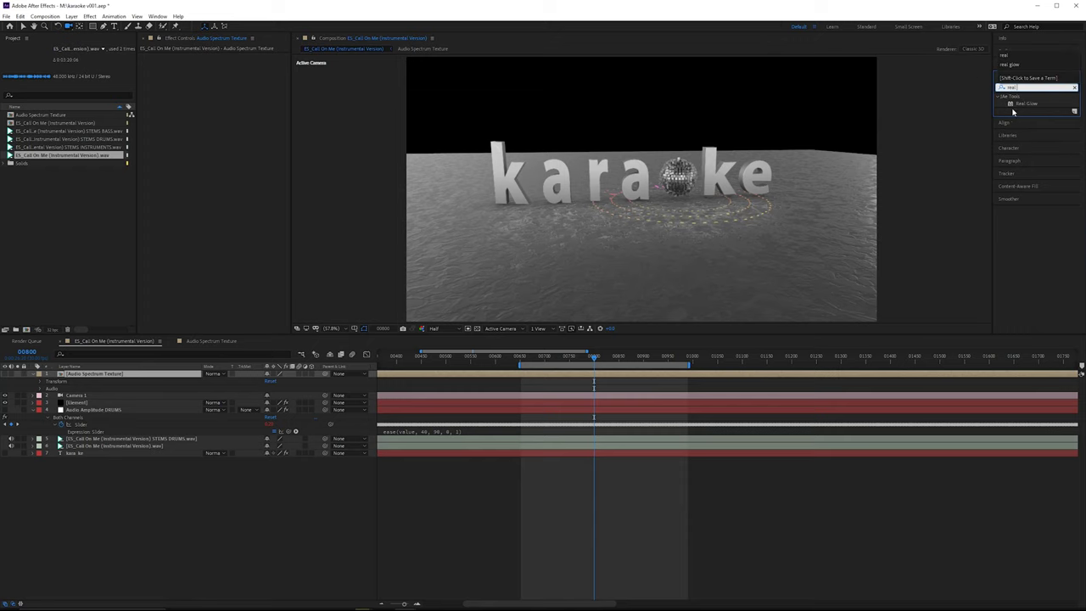
drag(1027, 103, 232, 150)
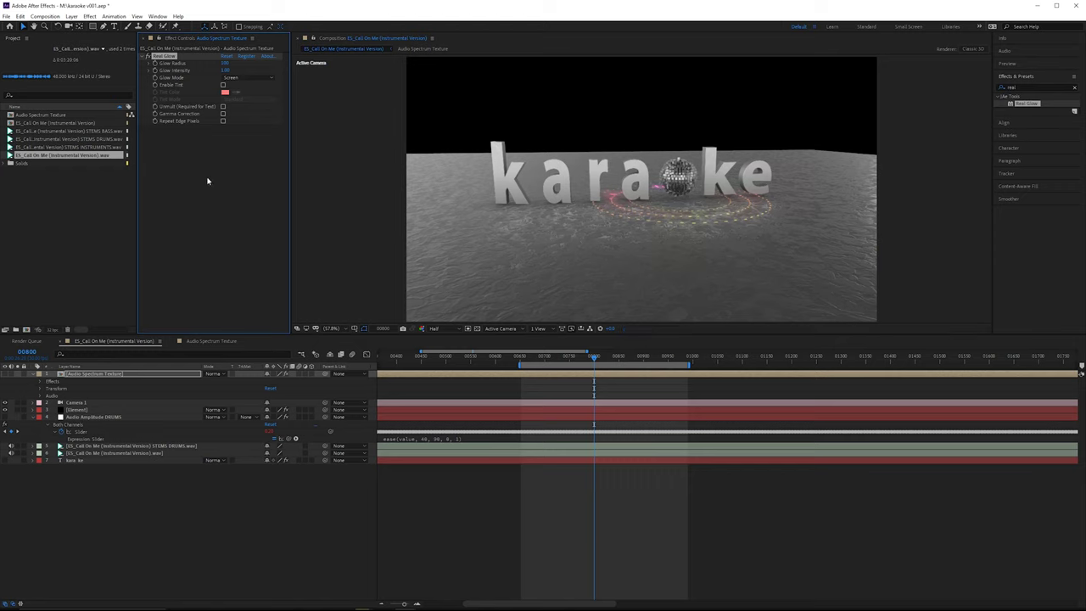
click(246, 77)
click(240, 96)
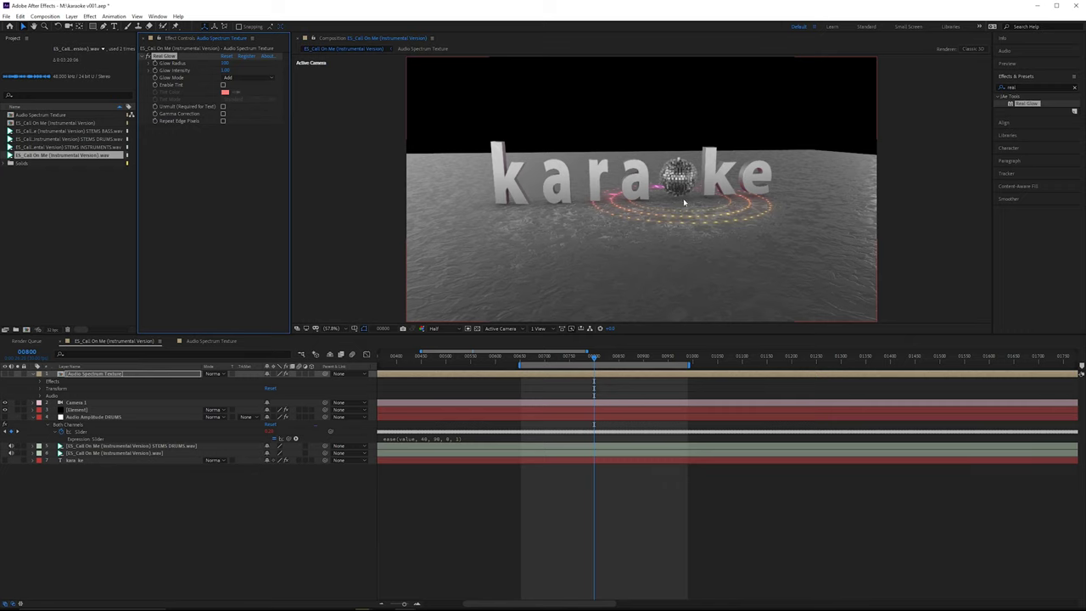
- Open the Audio Spectrum Texture composition and reduce the Transform effect's scale to 50 on the uppermost Audio Spectrum layer
double_click(129, 374)
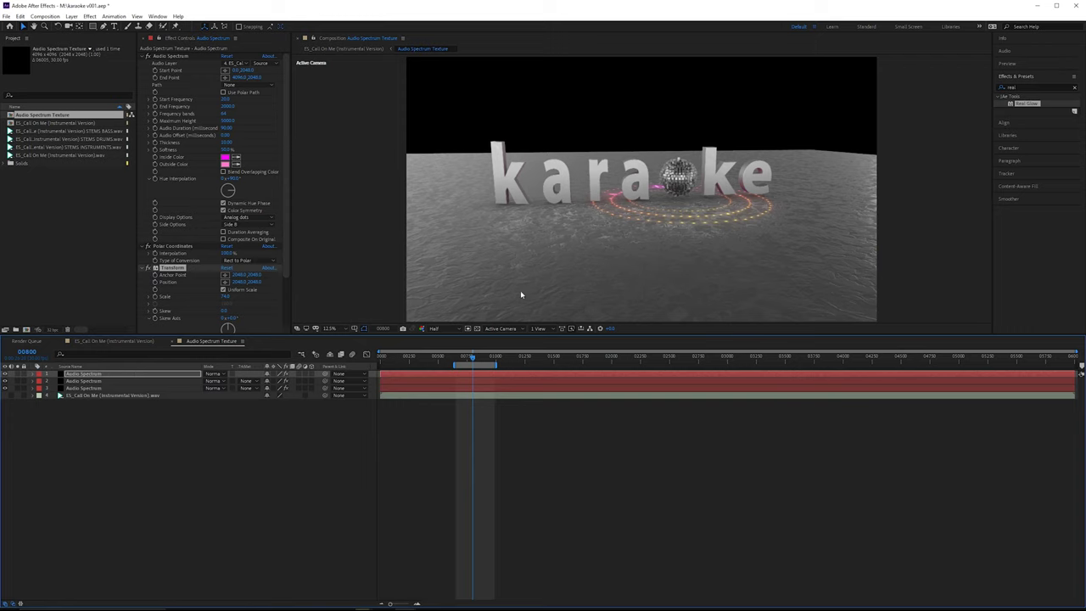
click(113, 374)
drag(225, 297, 214, 299)
- Add a Transform effect to the lowest Audio Spectrum layer and set its scale to 89
click(113, 389)
click(1033, 87)
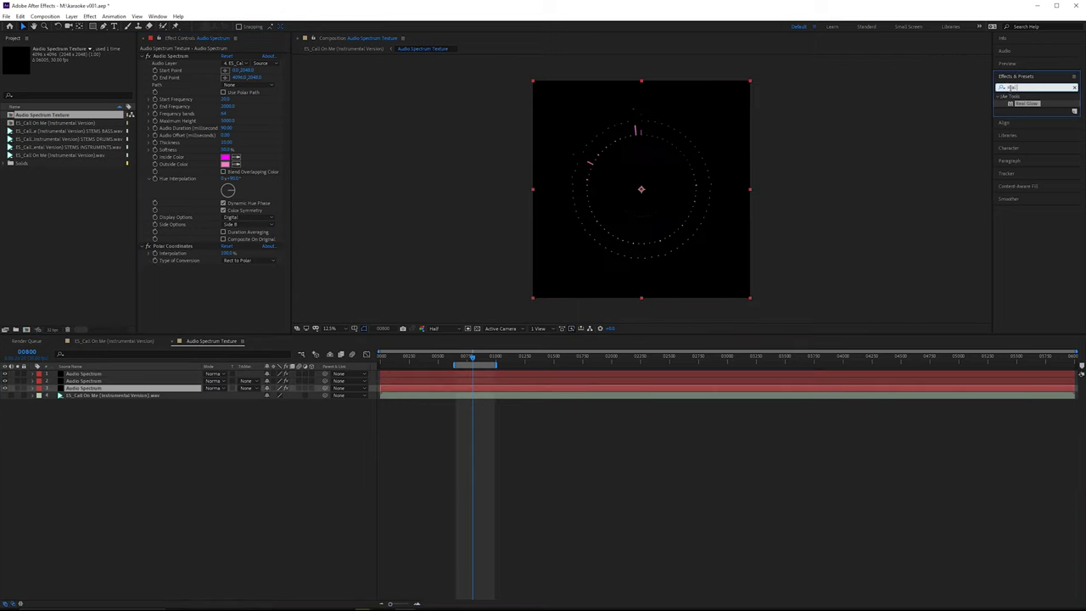
text(tra)
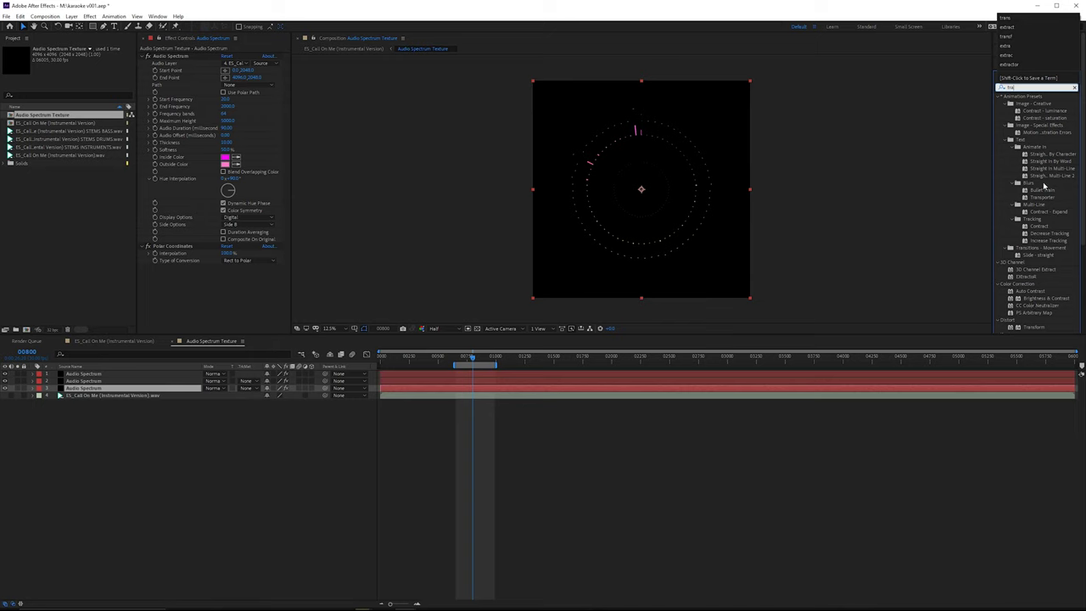
text(ns)
double_click(1035, 134)
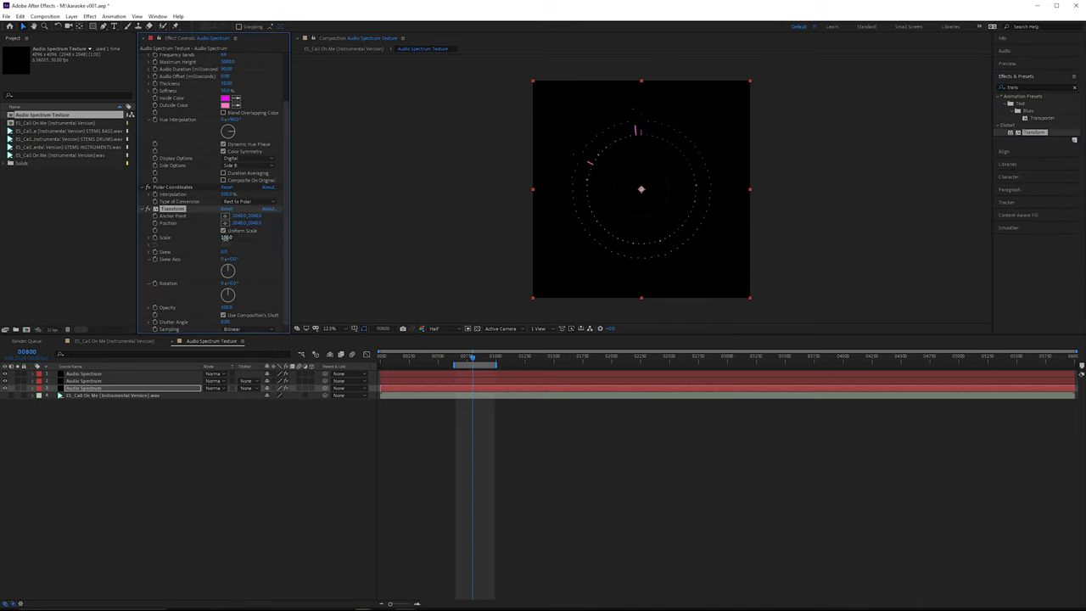
scroll(631, 213, up, 2)
scroll(243, 136, up, 2)
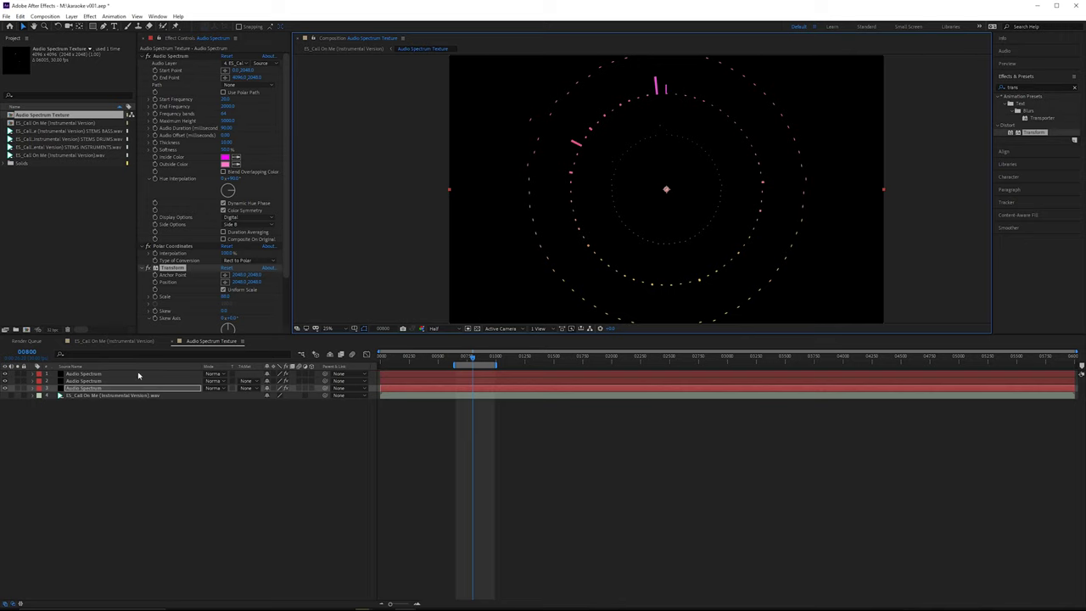
- Increase the maximum height of the Audio Spectrum layers, set their thickness to 30, and check the glow in the main composition
click(227, 122)
key(Return)
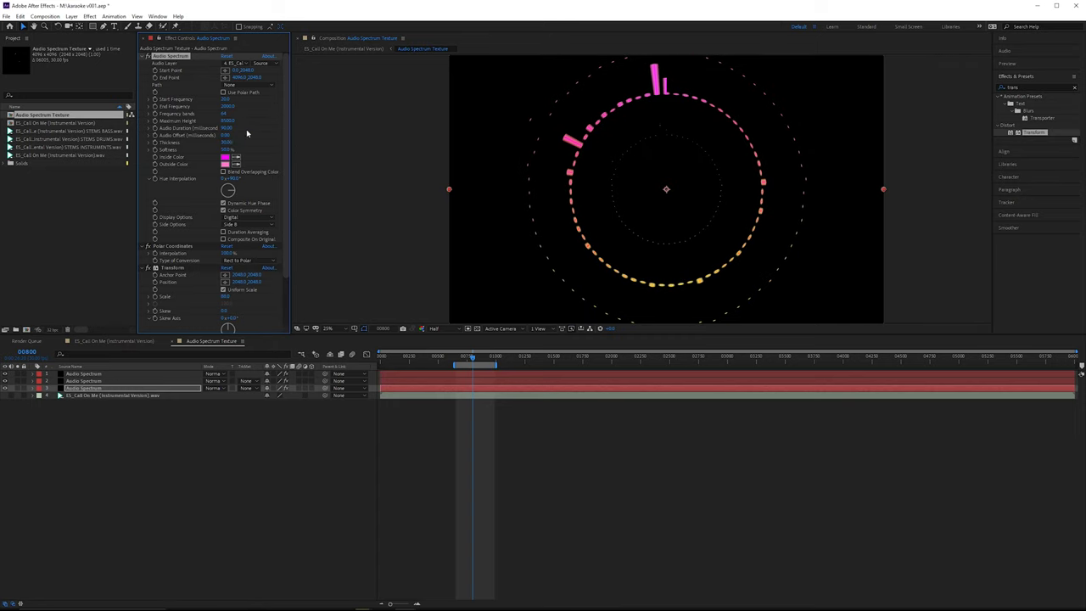
click(119, 380)
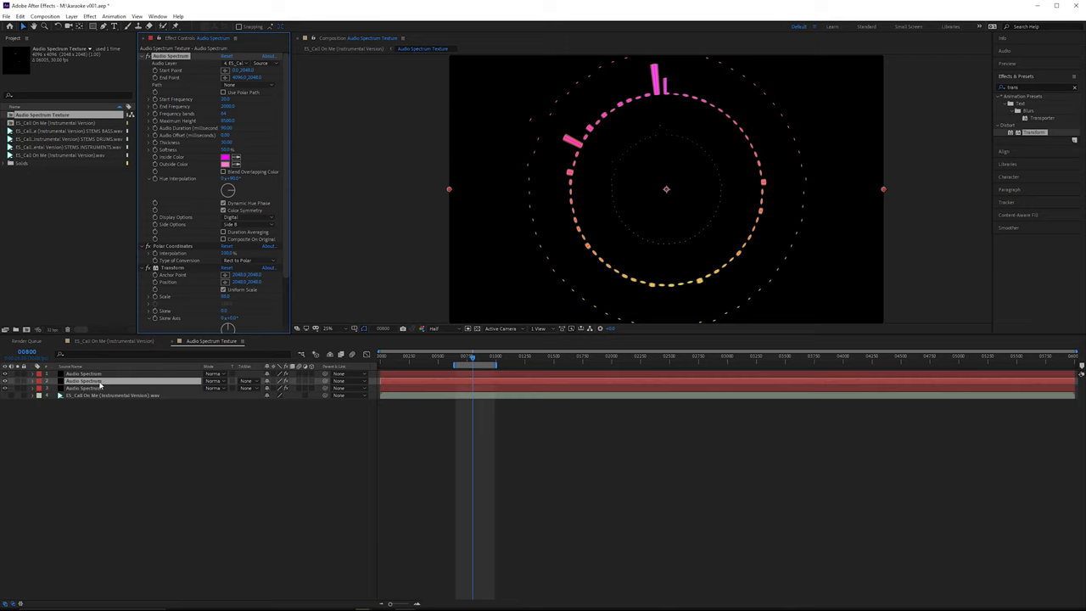
click(229, 120)
text(6000)
key(Return)
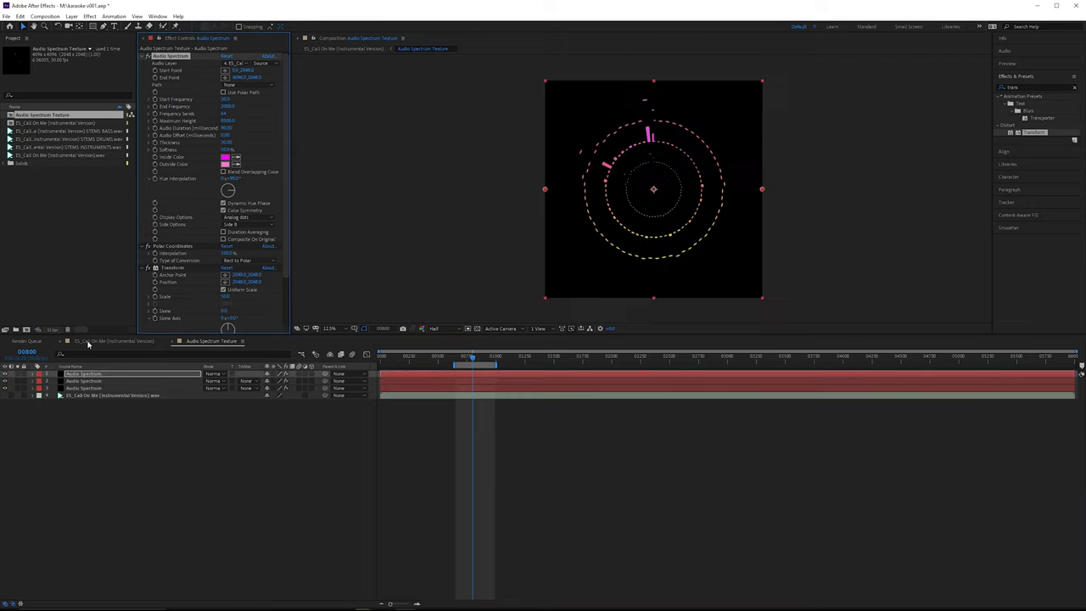
click(92, 342)
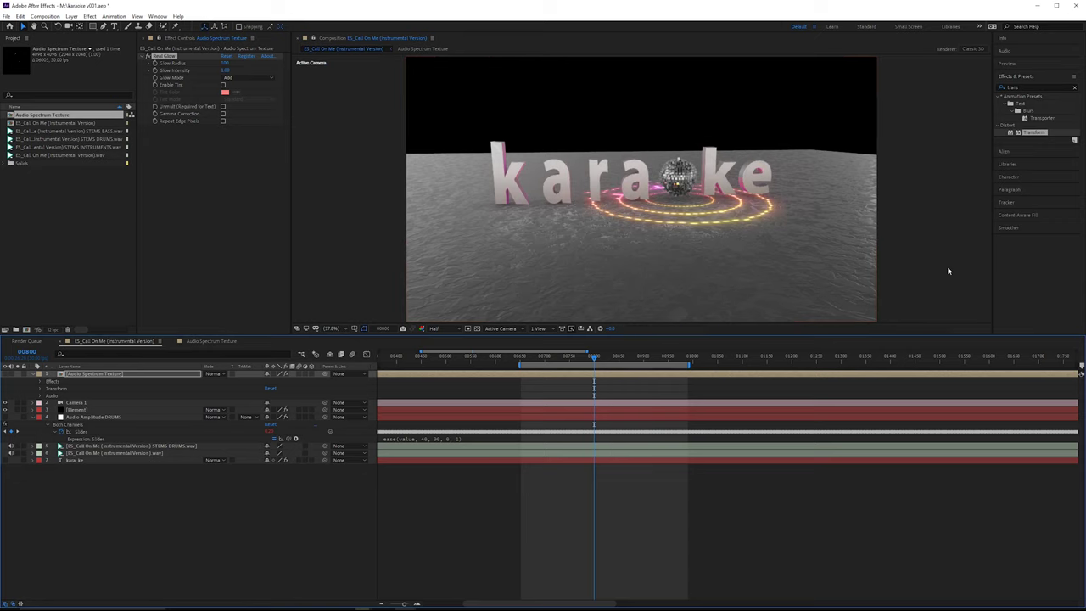
key(/)
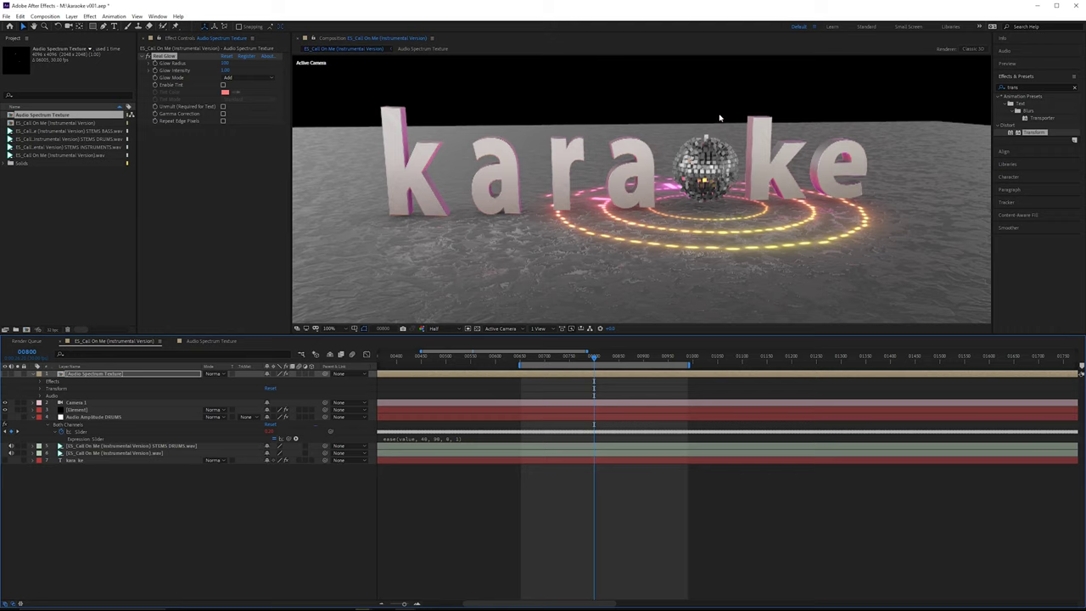
scroll(627, 154, down, 2)
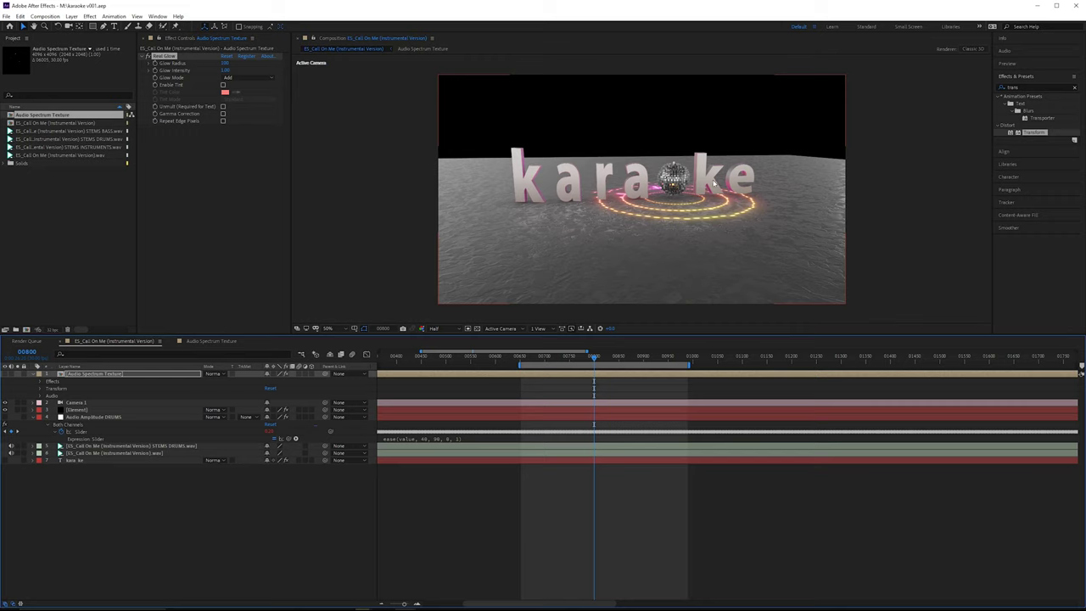
- Create a black 4096 × 4096 px solid named Audio Wall and precompose it as Audio Wall with all attributes moved
right_click(200, 431)
mouse_move(243, 433)
click(340, 463)
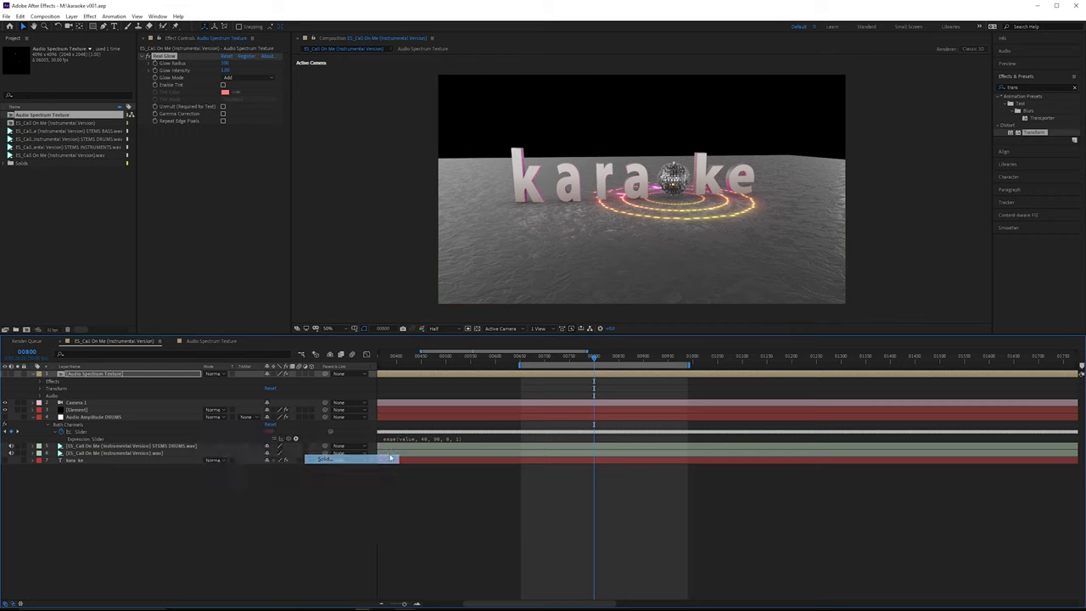
text(Audio Wall)
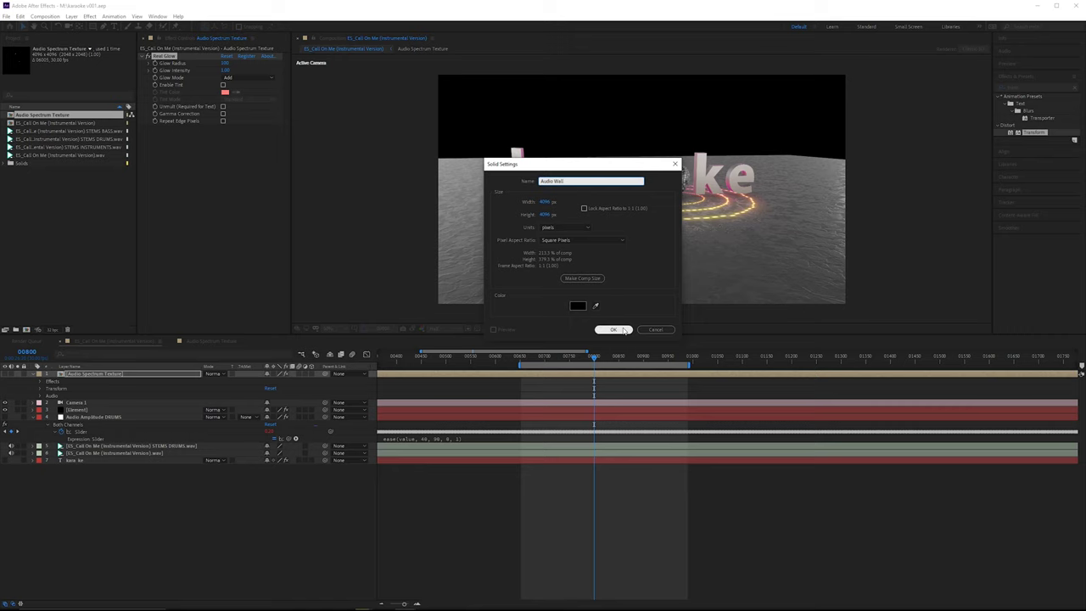
click(613, 329)
key(ctrl+shift+c)
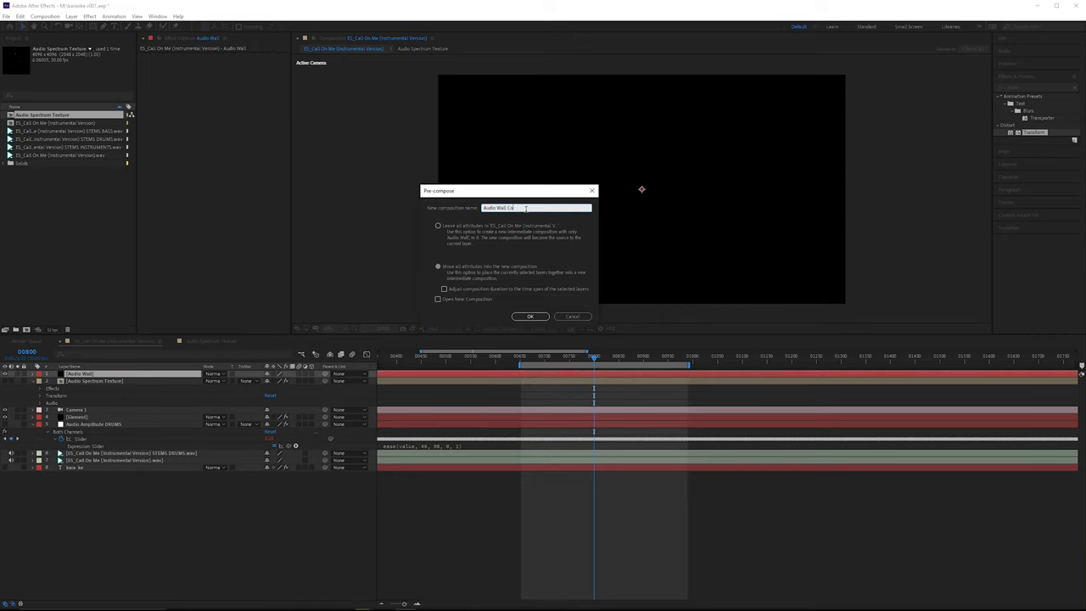
click(531, 316)
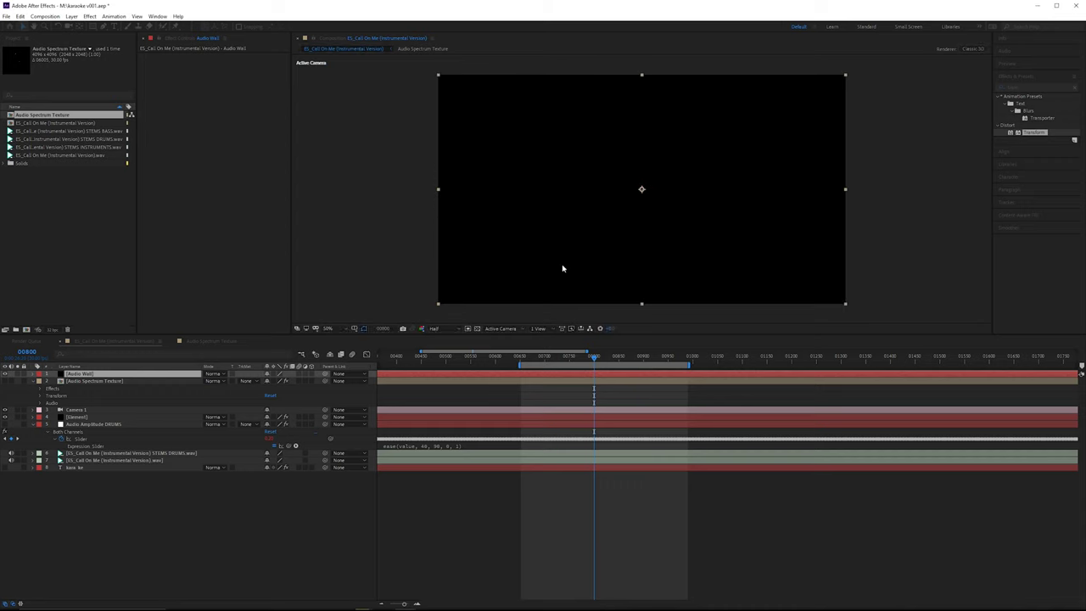
- Open the Audio Wall composition and set its width and height to 4096 px
drag(1040, 89, 921, 81)
key(BackSpace)
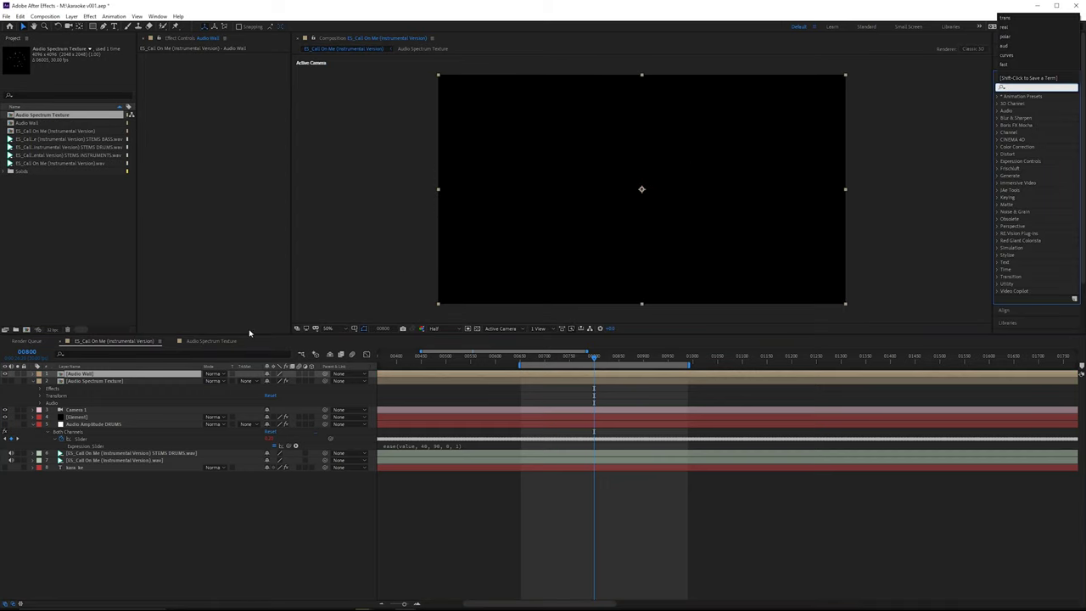
double_click(133, 374)
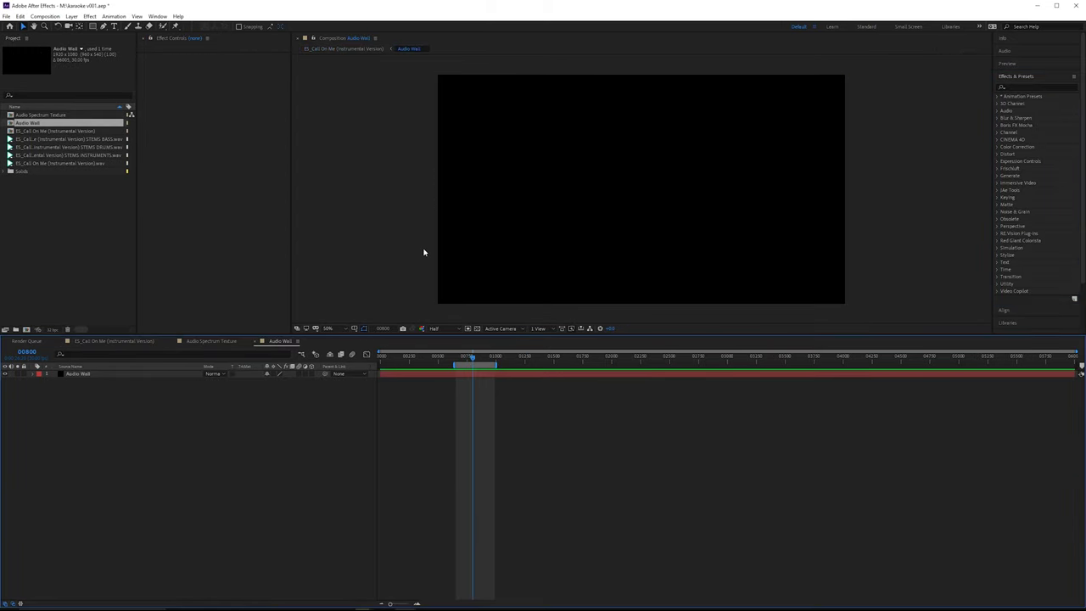
click(296, 341)
click(322, 397)
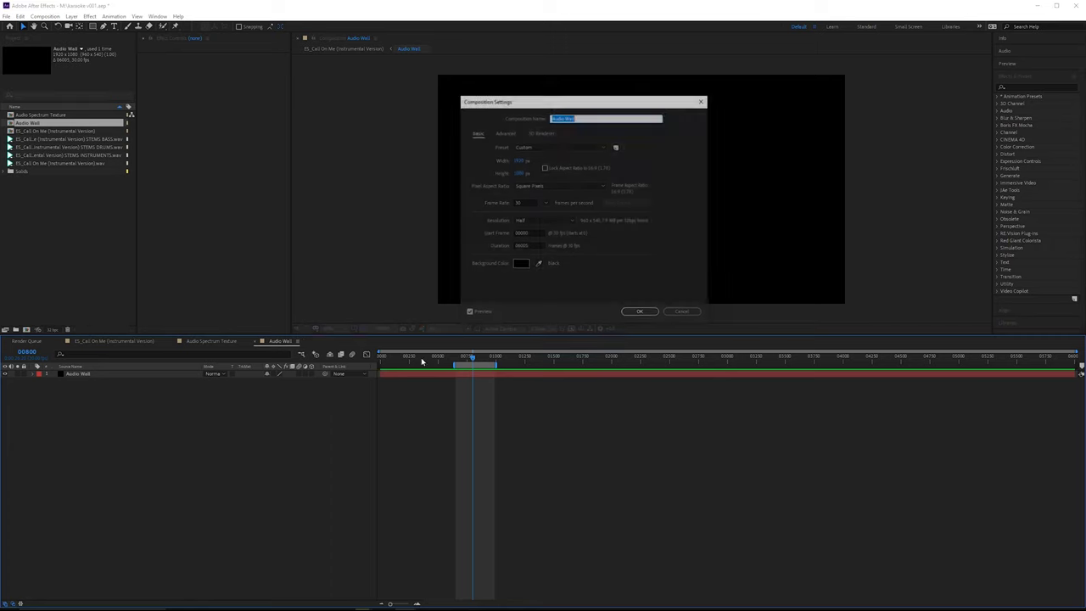
click(522, 159)
text(4096)
key(Tab)
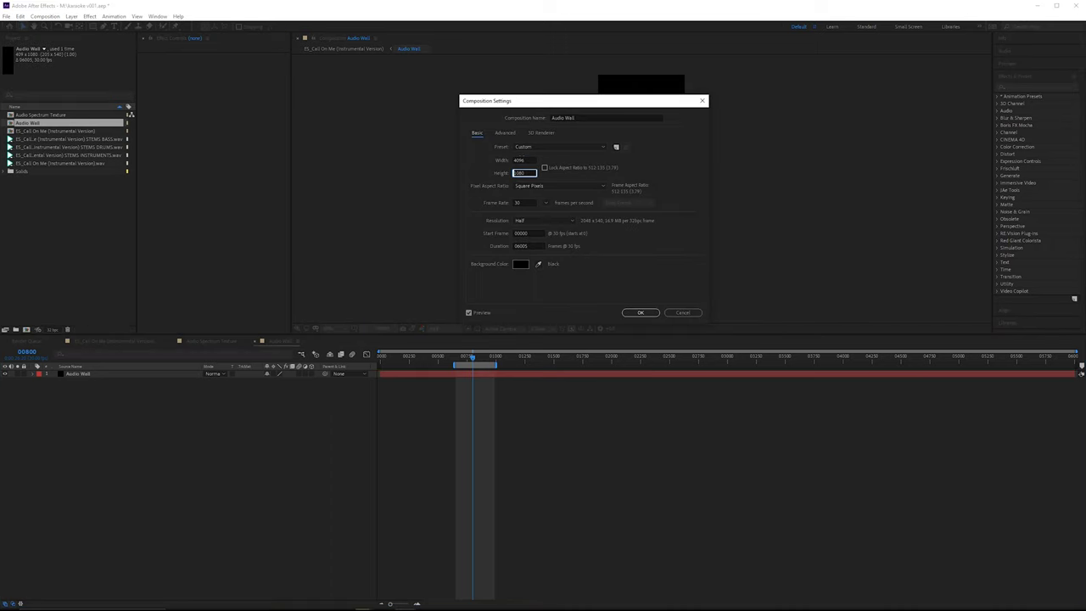
text(4096)
key(Return)
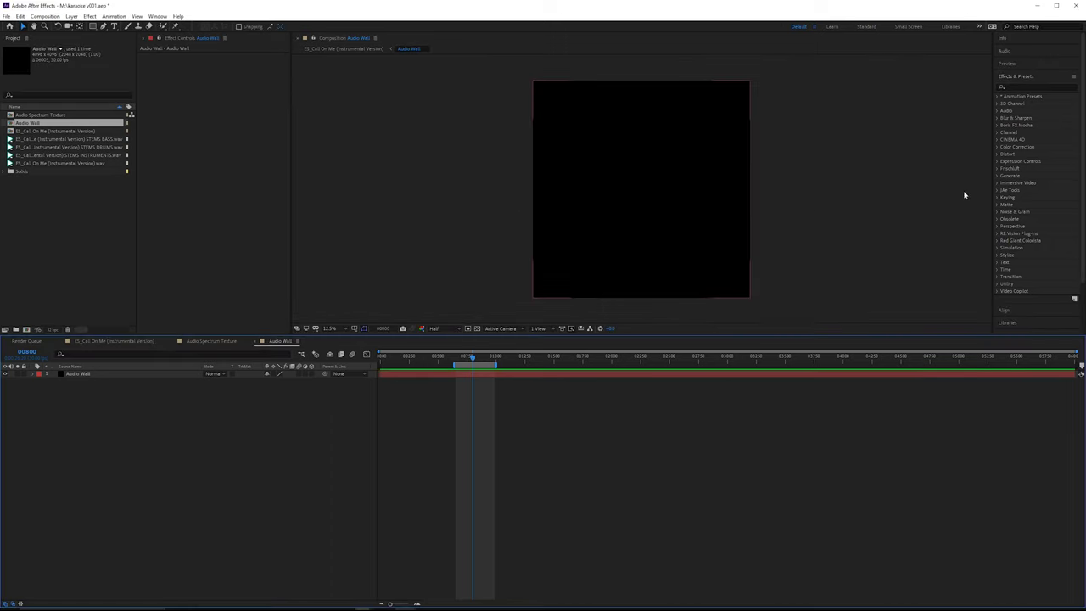
- Apply Audio Spectrum to the Audio Wall solid, with its start point at X 0 and its end point at X 4096
click(1055, 86)
text(audio)
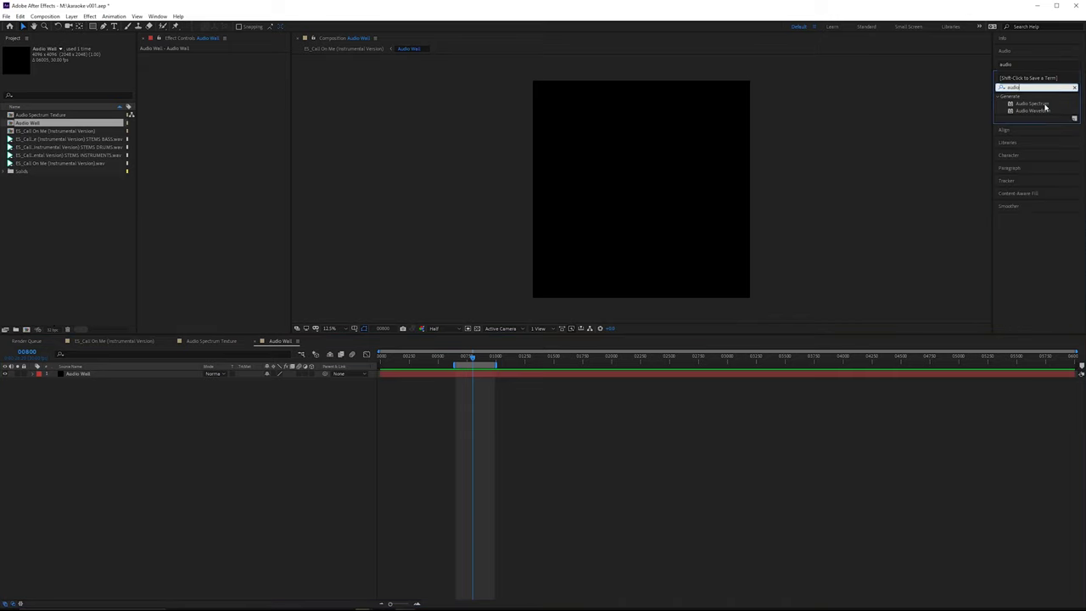
drag(1047, 108, 166, 90)
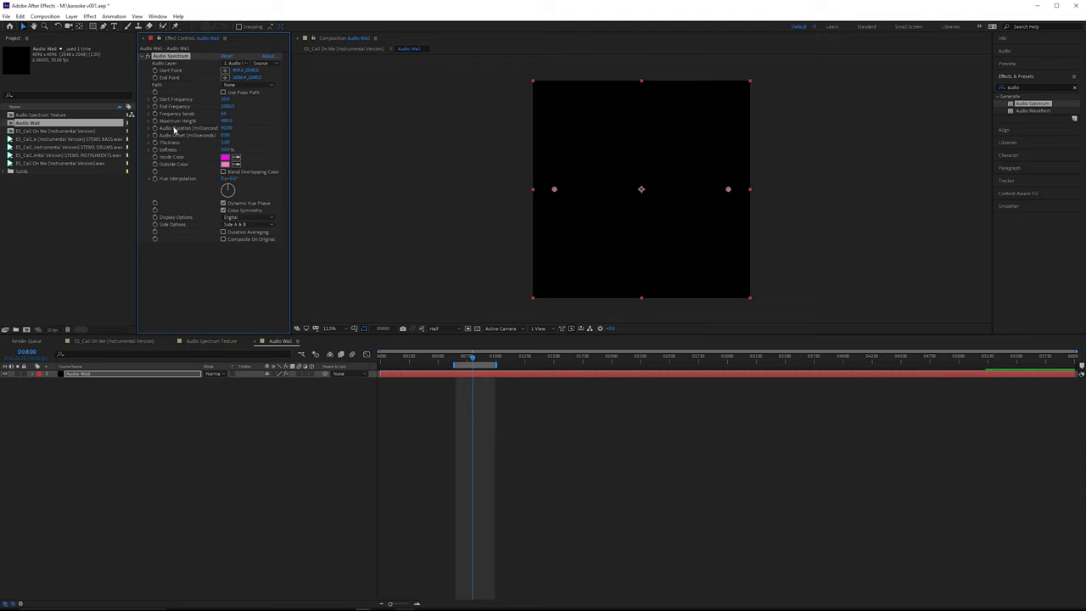
click(237, 71)
text(0)
key(Return)
click(240, 77)
text(4096)
key(Tab)
key(Return)
- Add ES_Call On Me (Instrumental Version).wav below the Audio Wall solid and use it as the spectrum's audio layer
drag(68, 166, 147, 452)
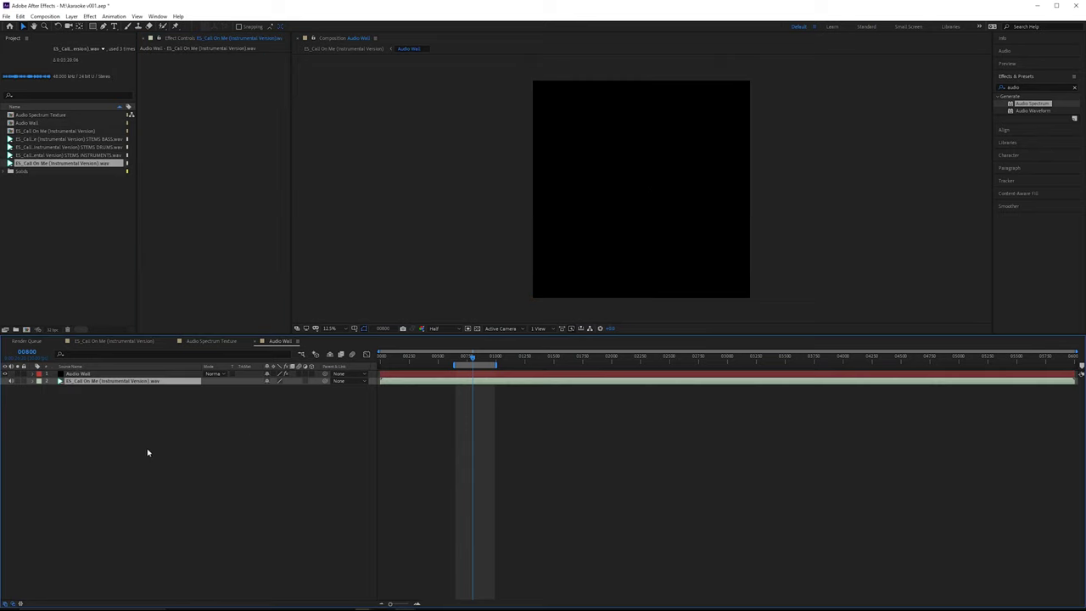
click(93, 373)
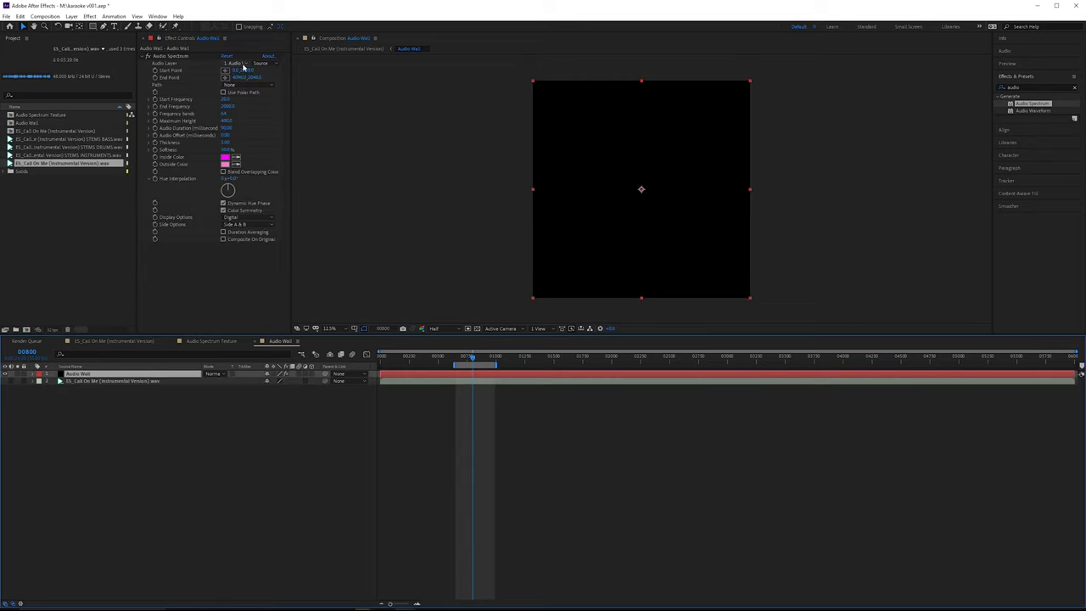
click(239, 63)
click(281, 96)
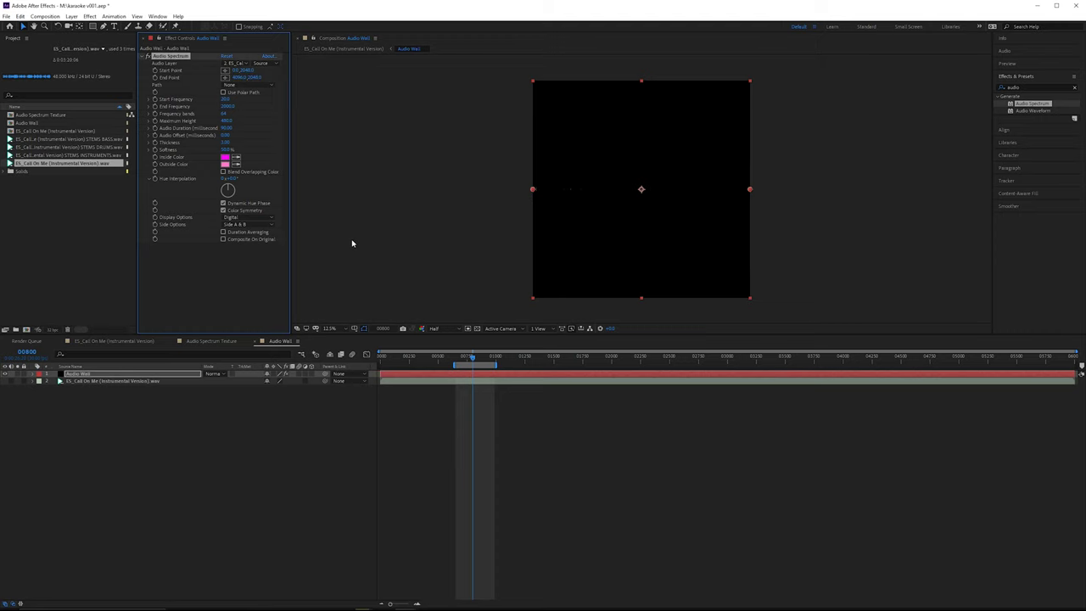
- Set the Audio Wall spectrum's hue interpolation to 90°, thickness to 30 and side options to Side A
scroll(586, 276, up, 1)
click(236, 180)
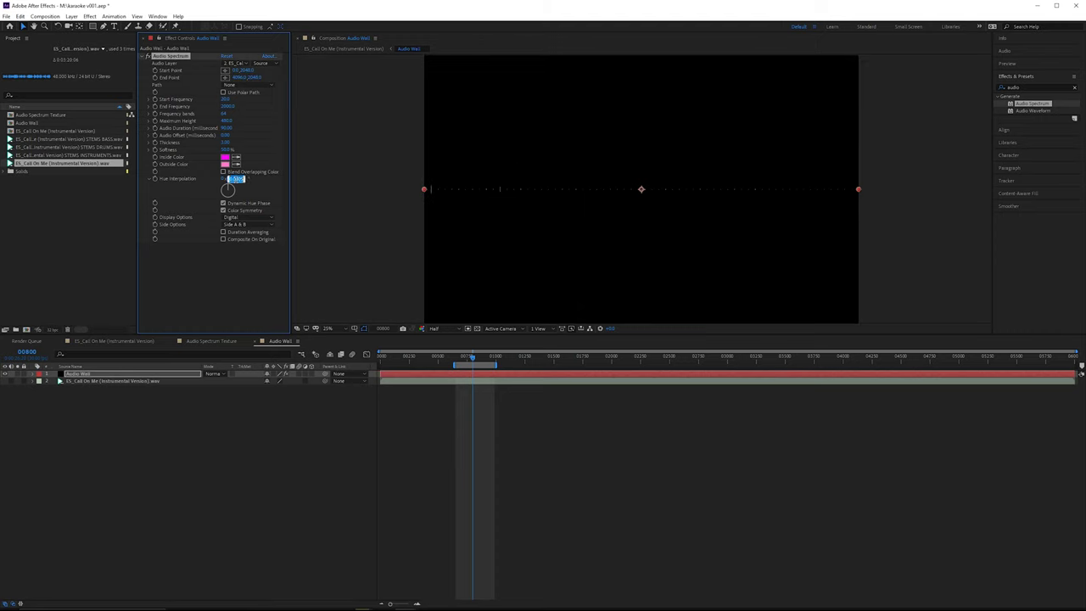
text(90)
key(Return)
click(225, 143)
text(30)
key(Return)
click(257, 226)
click(253, 236)
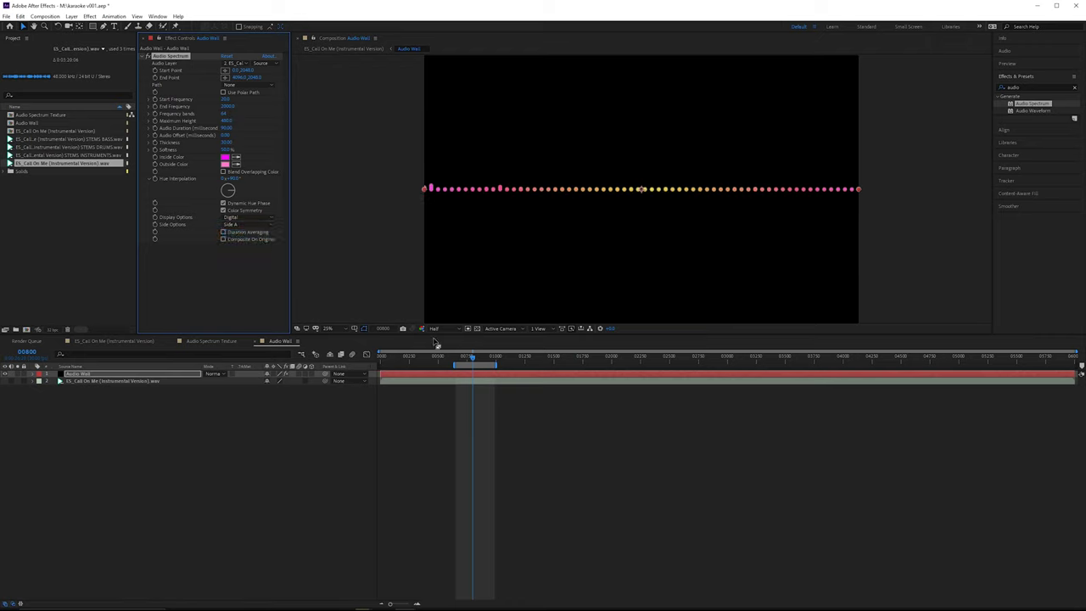
- Increase the Audio Wall spectrum's maximum height while checking a louder part of the track, and return to the main composition
click(481, 357)
drag(228, 122, 595, 153)
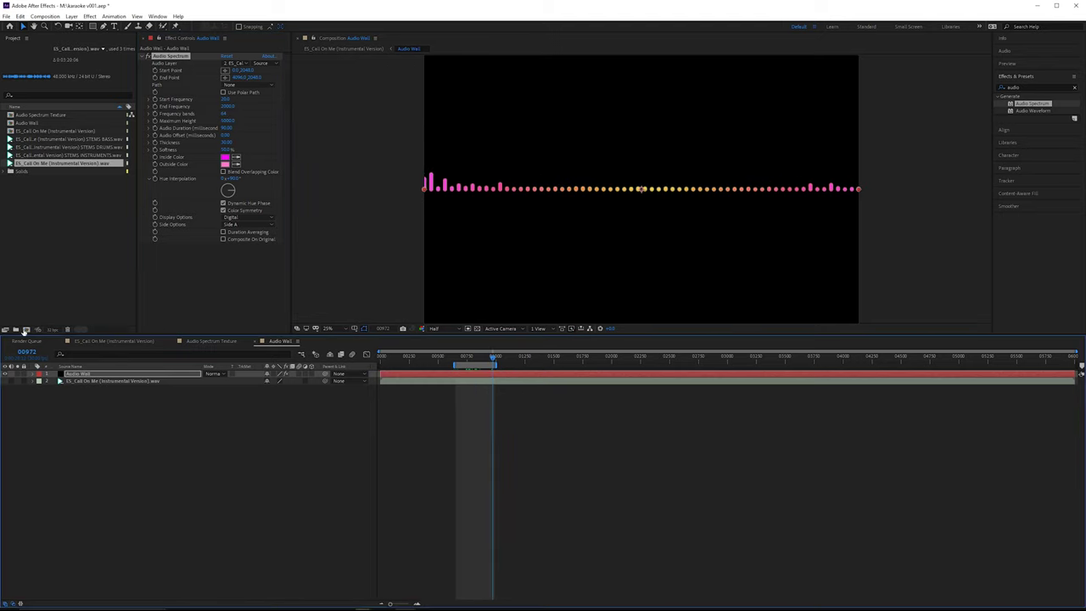
click(120, 341)
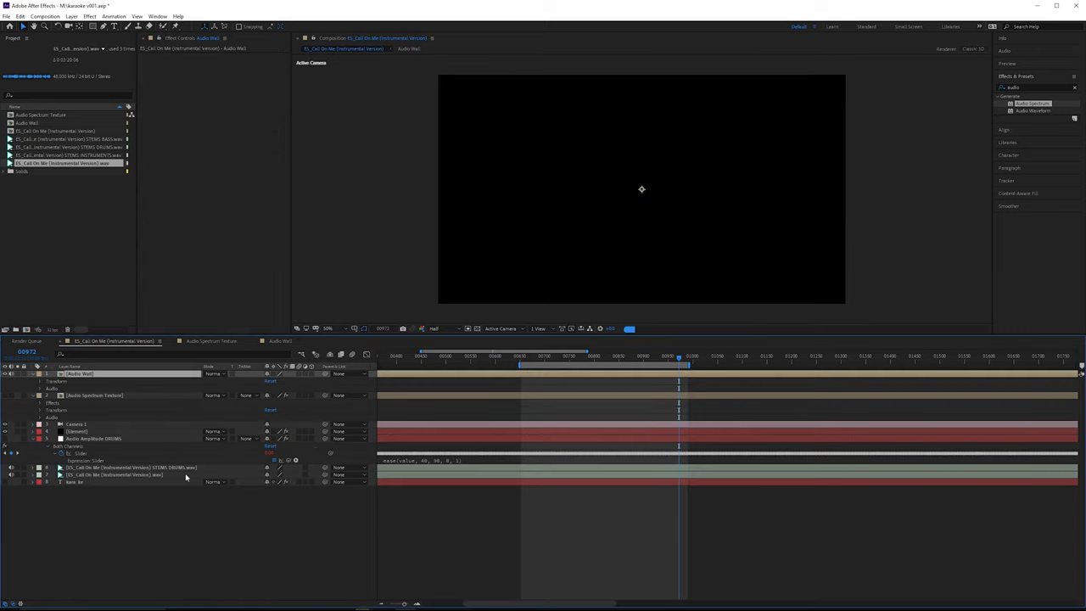
- Turn off the Audio Wall layer's audio and visibility, and collapse the Audio Wall and Audio Spectrum Texture layers
click(11, 374)
click(5, 375)
click(33, 395)
click(34, 375)
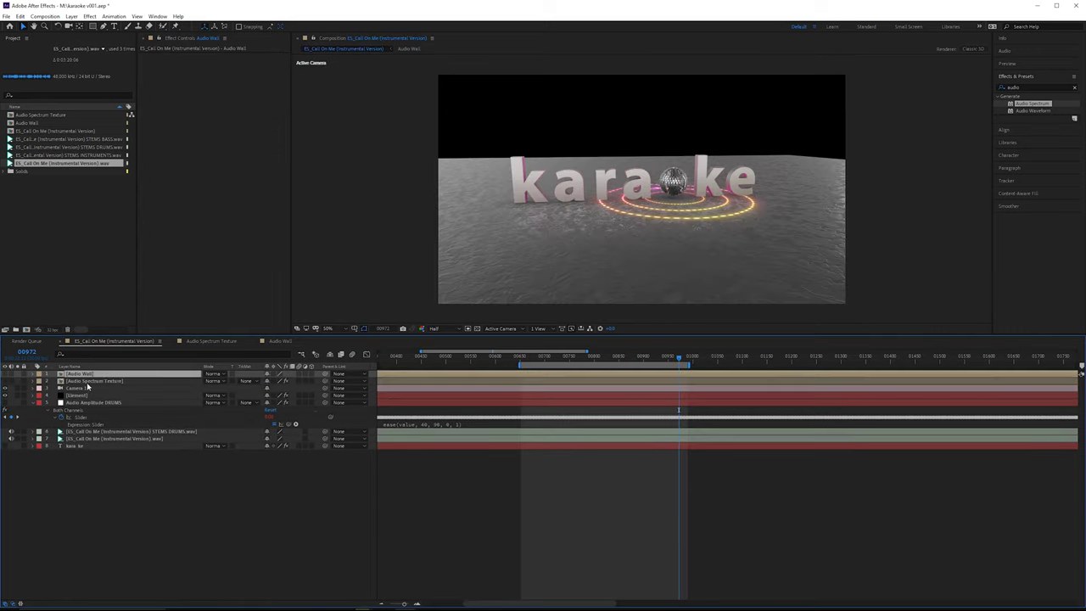
- Assign Audio Wall, with its effects and masks, as custom texture map Layer 2 in the Element effect
click(78, 395)
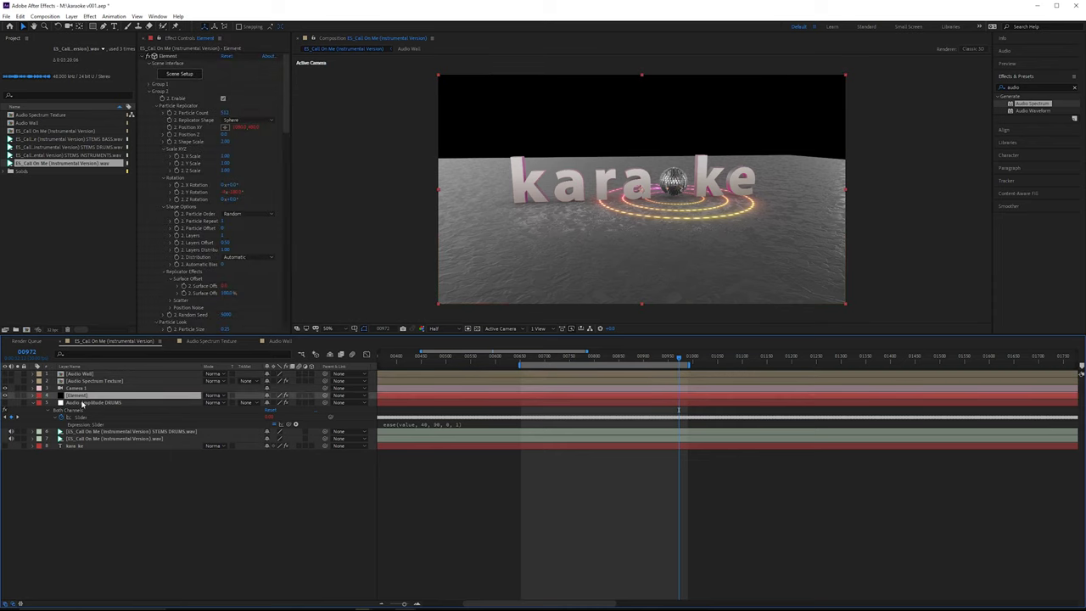
scroll(290, 199, down, 5)
scroll(290, 199, down, 5)
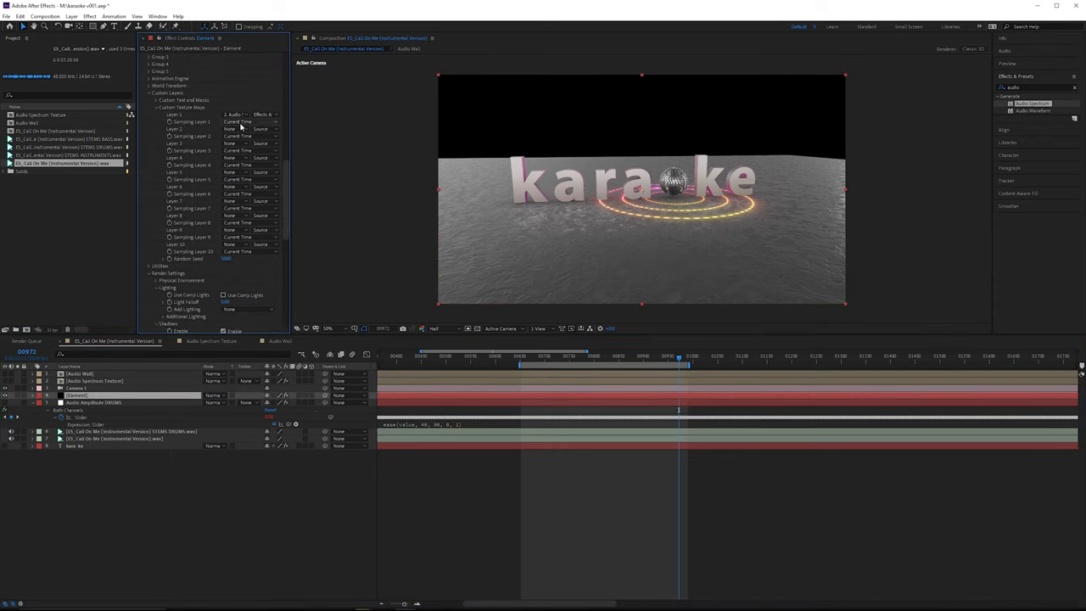
click(233, 129)
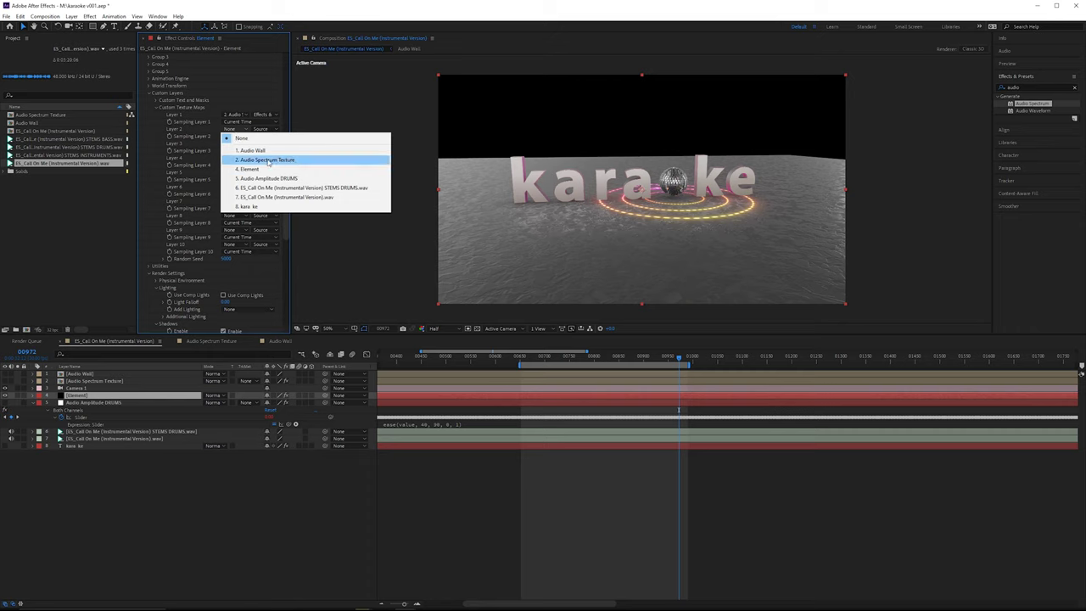
click(263, 150)
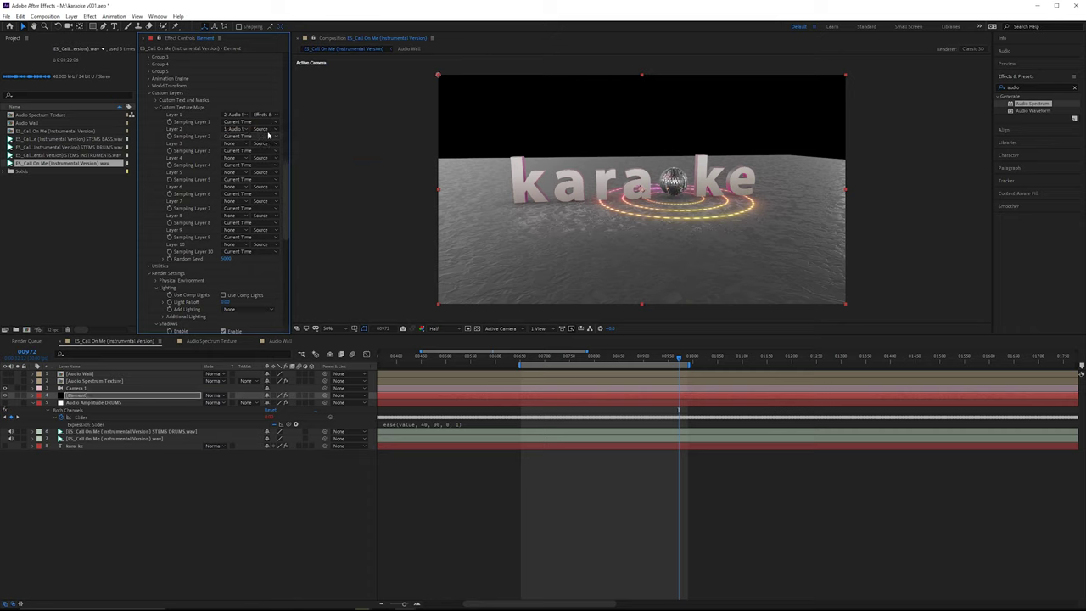
click(273, 130)
click(280, 157)
- In Element's Scene Setup, create a box model and scale it uniformly to about 1890% so it encloses the scene
drag(287, 210, 283, 95)
click(177, 76)
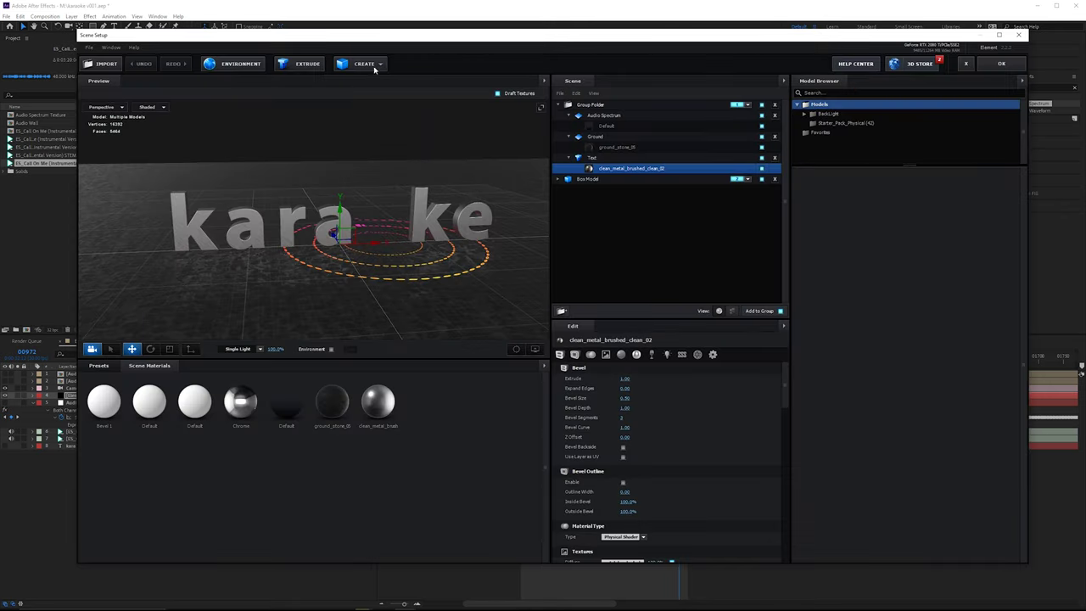
click(374, 68)
click(347, 83)
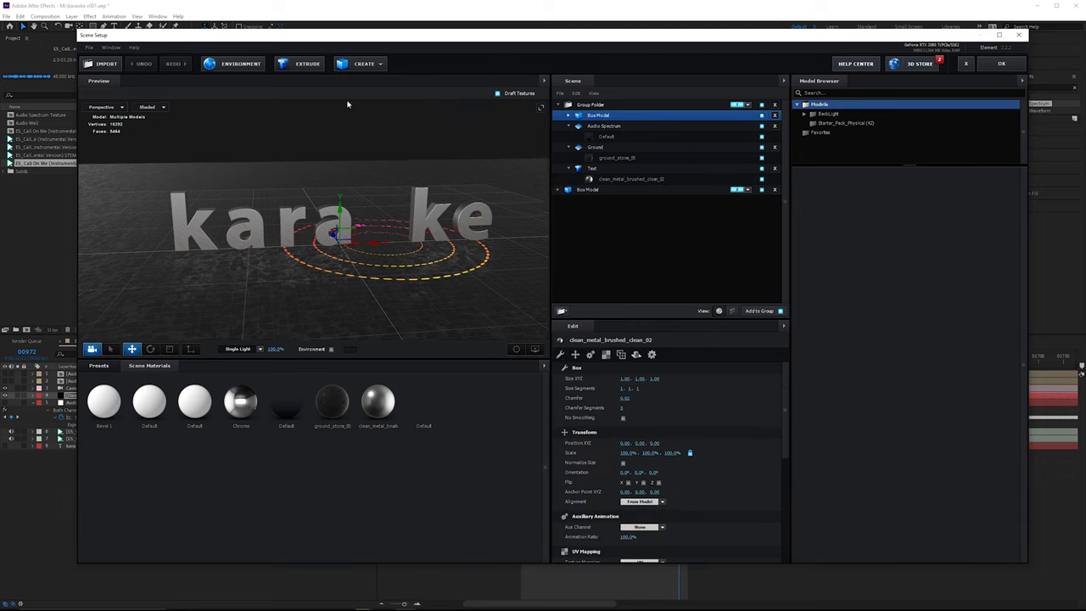
scroll(333, 212, down, 5)
key(r)
drag(324, 224, 508, 177)
scroll(347, 246, down, 5)
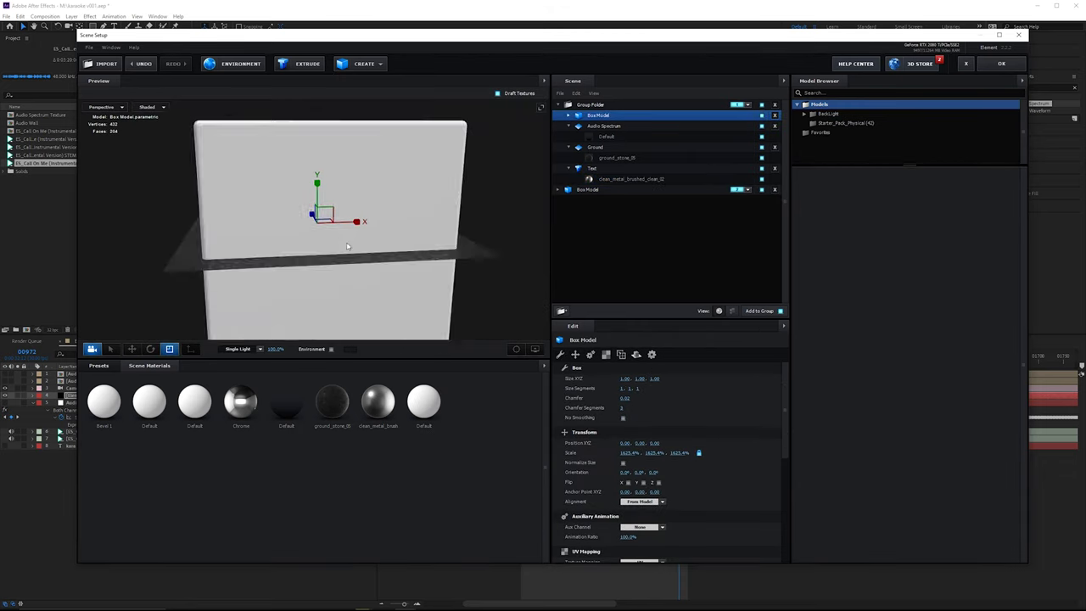
drag(346, 246, 445, 248)
scroll(404, 251, down, 5)
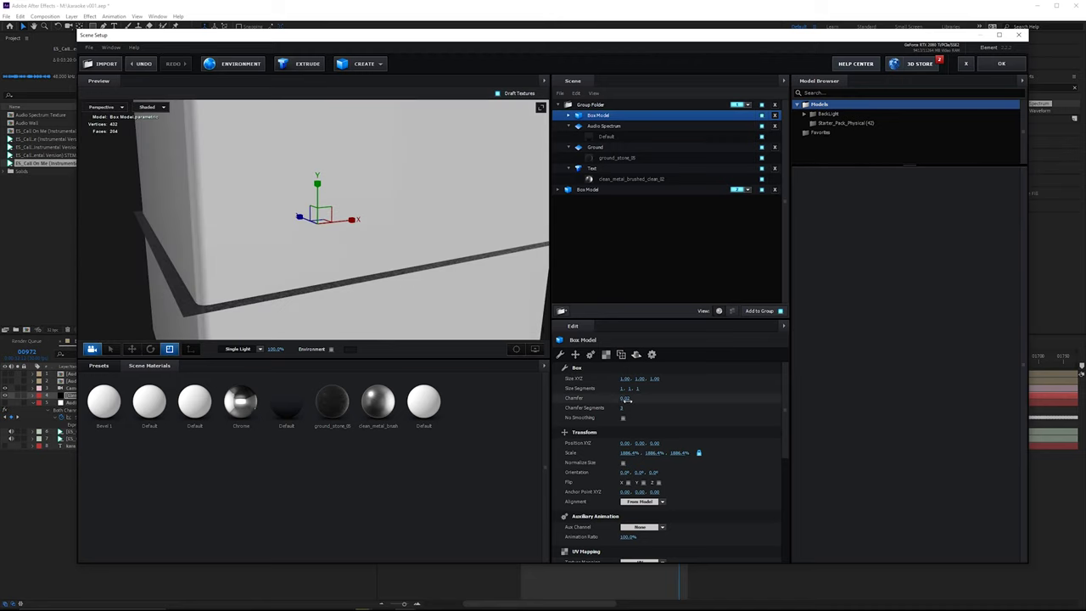
- Remove the box's chamfer and invert its normals
drag(626, 399, 613, 399)
scroll(703, 470, down, 10)
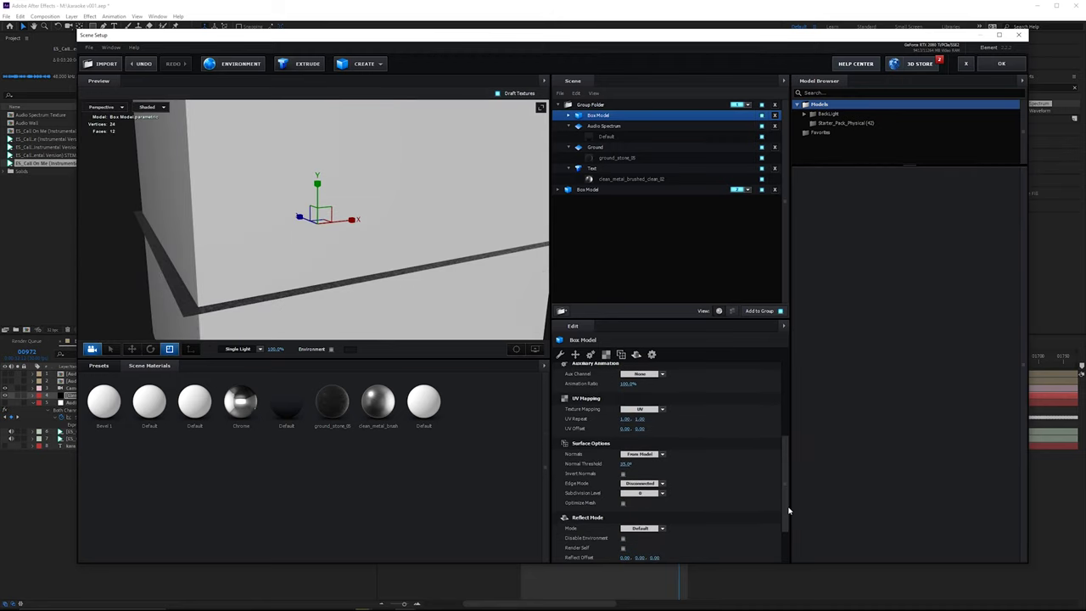
click(623, 440)
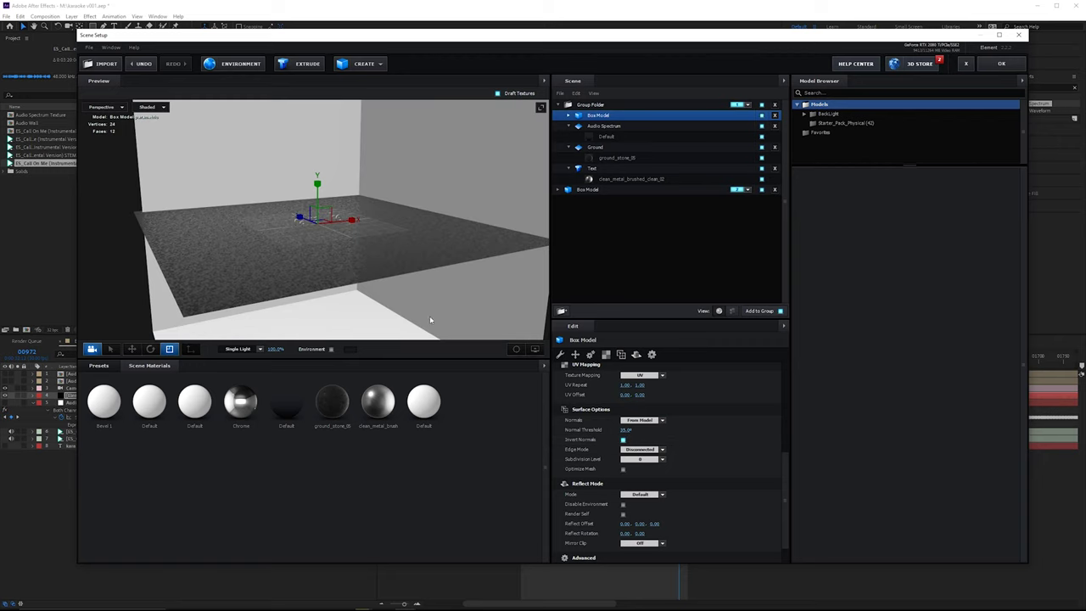
- Apply the Black_Gloss preset from the Physical materials to the box model's default material
scroll(370, 183, up, 5)
mouse_move(430, 316)
mouse_down()
mouse_move(370, 183)
mouse_move(359, 189)
mouse_move(377, 184)
mouse_move(359, 184)
mouse_move(400, 184)
mouse_move(422, 240)
mouse_move(441, 227)
mouse_up()
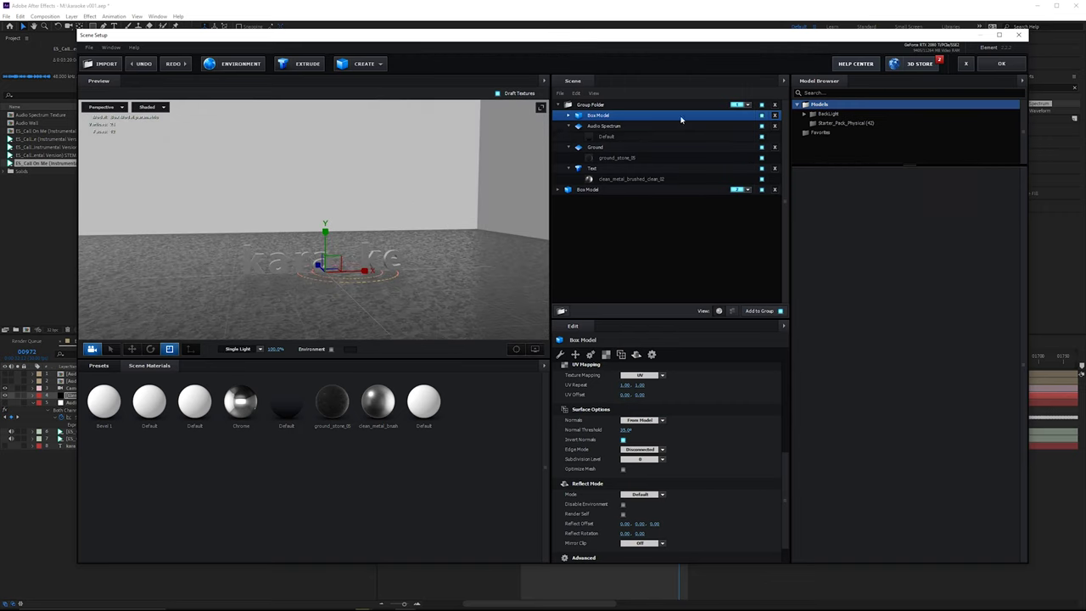
click(569, 115)
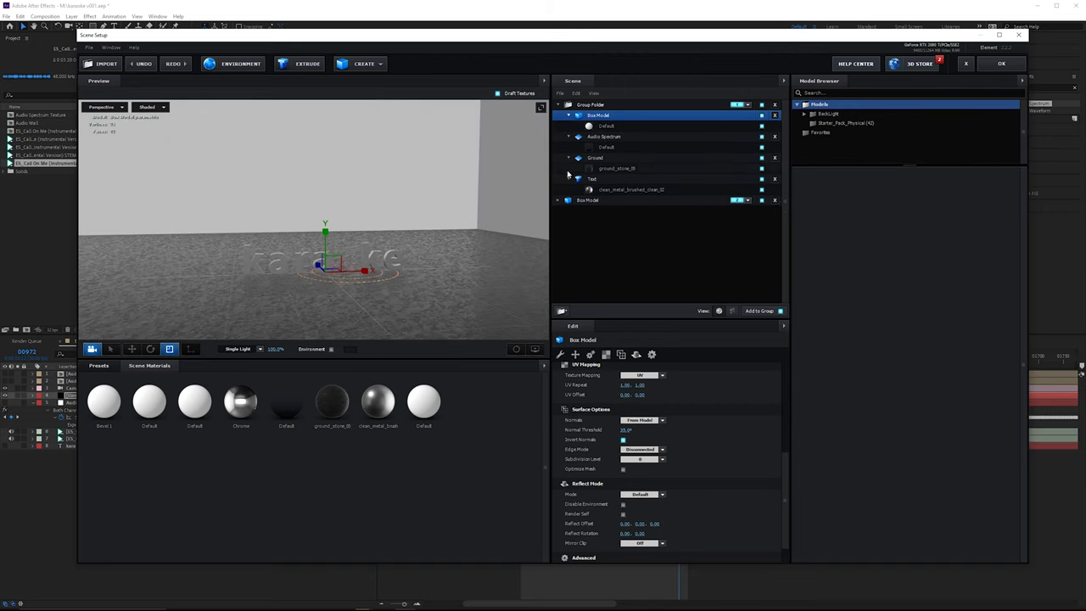
click(607, 125)
click(98, 364)
click(109, 396)
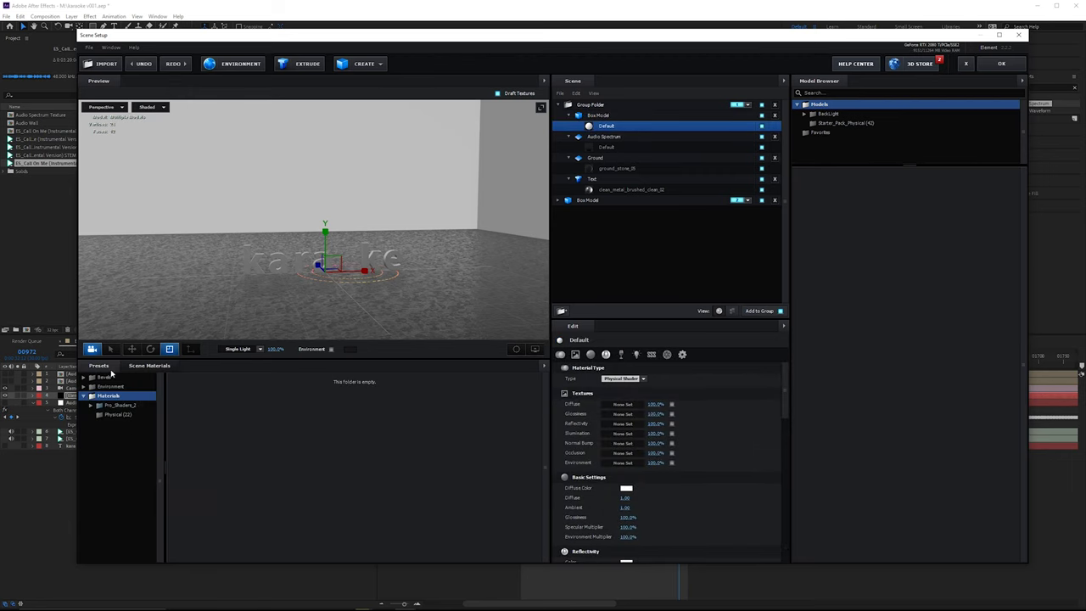
click(119, 414)
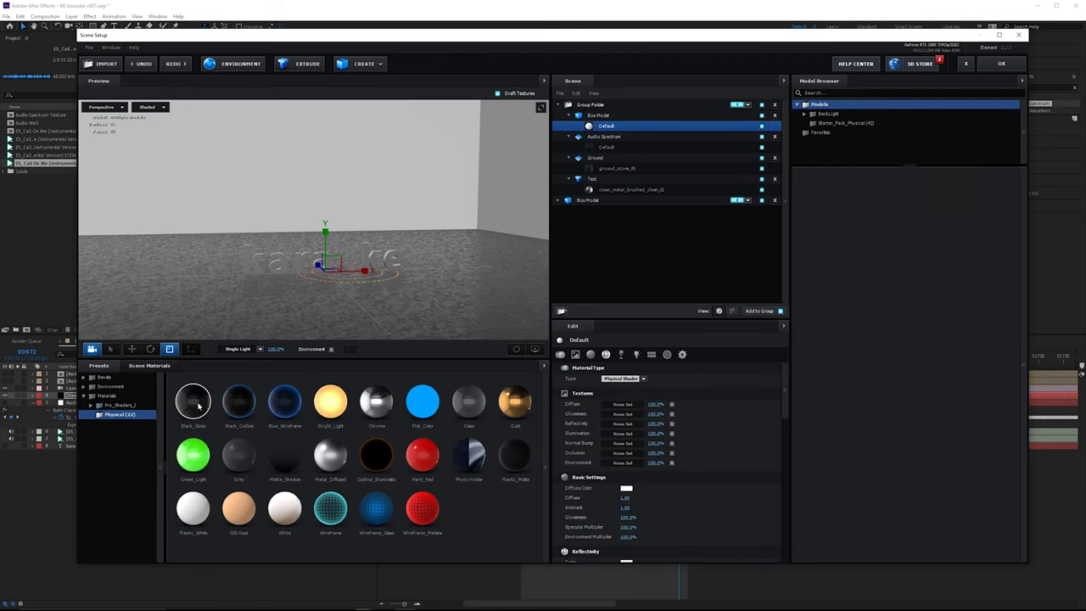
click(192, 401)
- Set the Black_Gloss material's illumination texture to Custom Layer 2 [Audio Wall]
drag(444, 291, 415, 290)
scroll(415, 290, up, 4)
scroll(716, 398, down, 1)
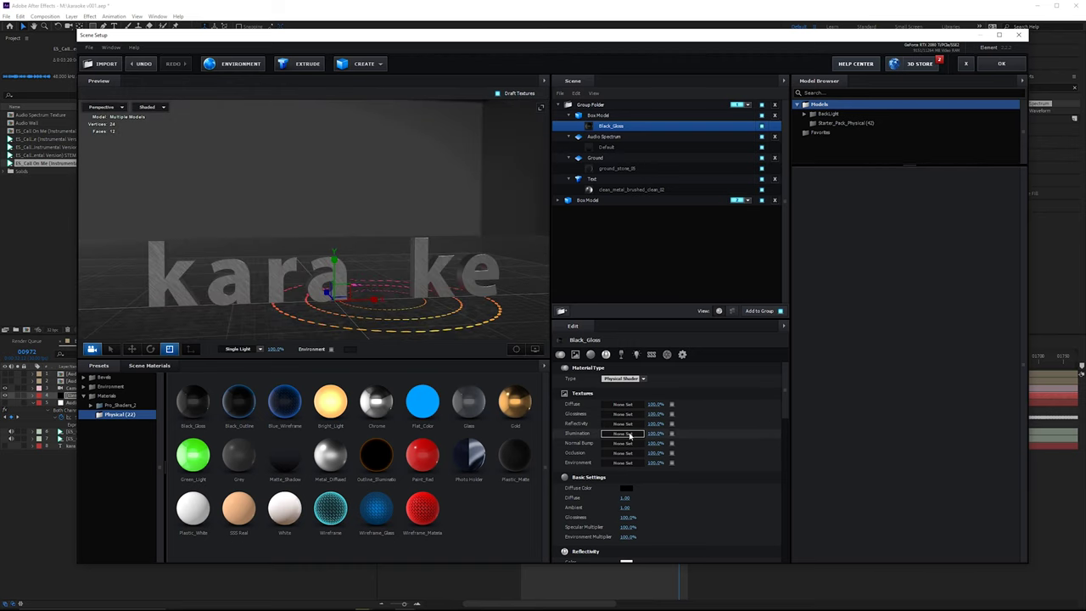
click(622, 397)
click(620, 384)
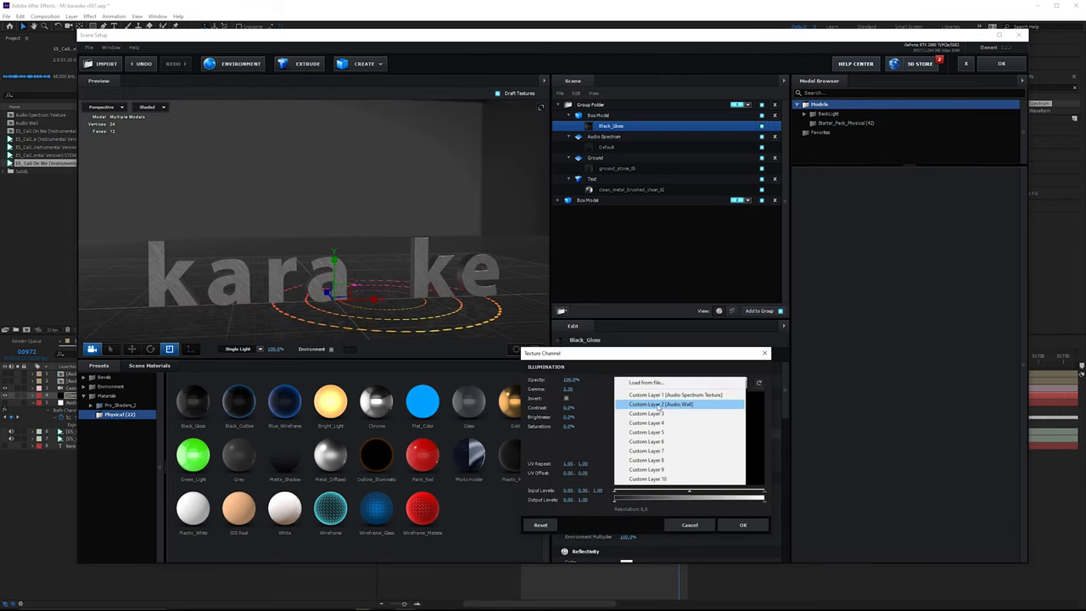
click(680, 413)
click(742, 524)
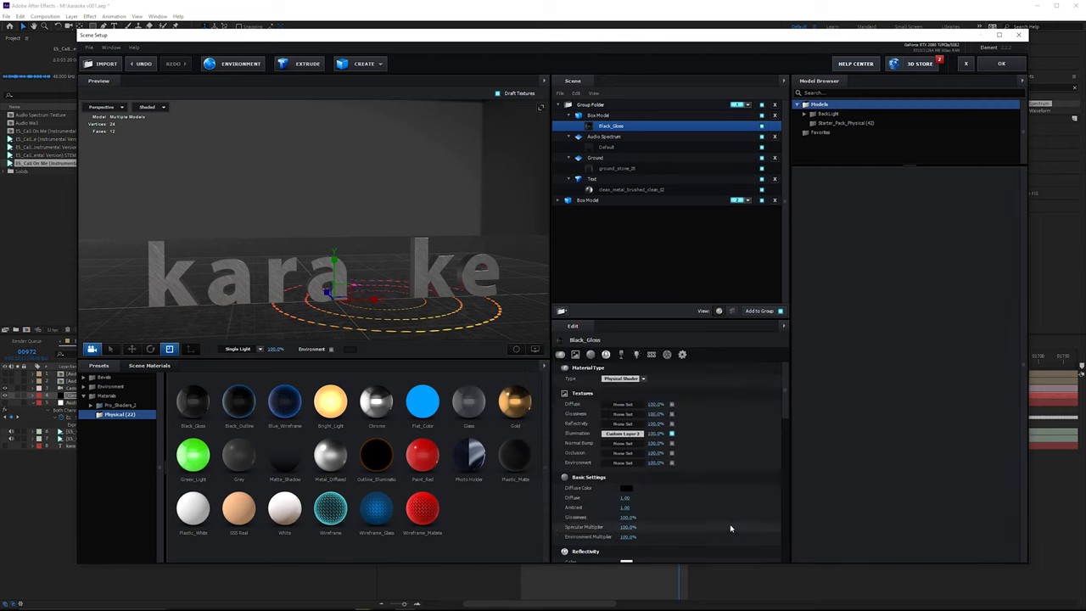
- Set the box material's illumination intensity to 100% and inspect the spectrum on the walls
scroll(729, 492, down, 4)
scroll(787, 438, down, 2)
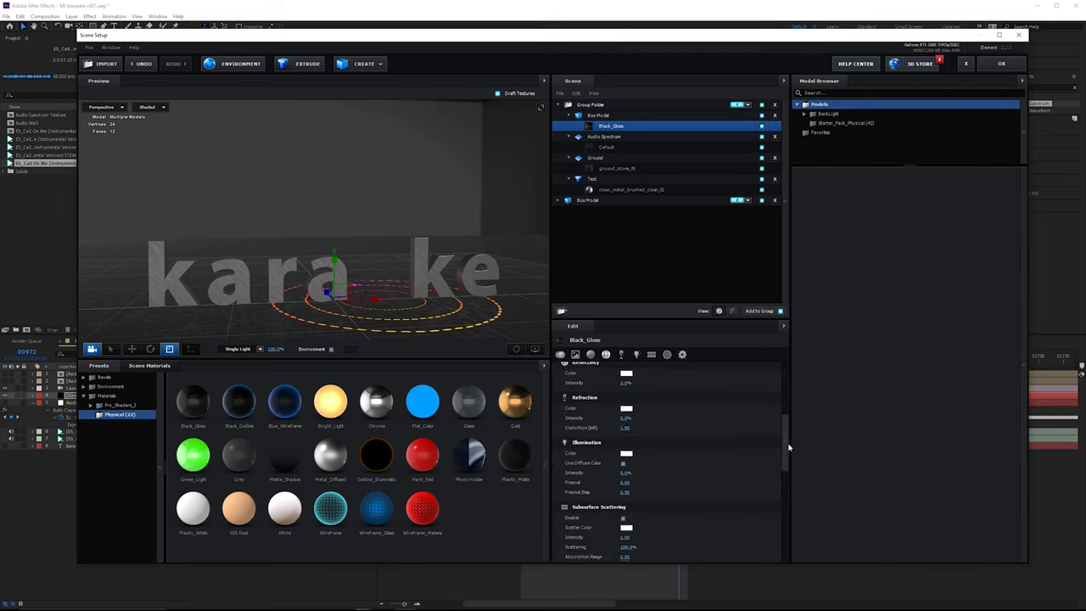
click(626, 464)
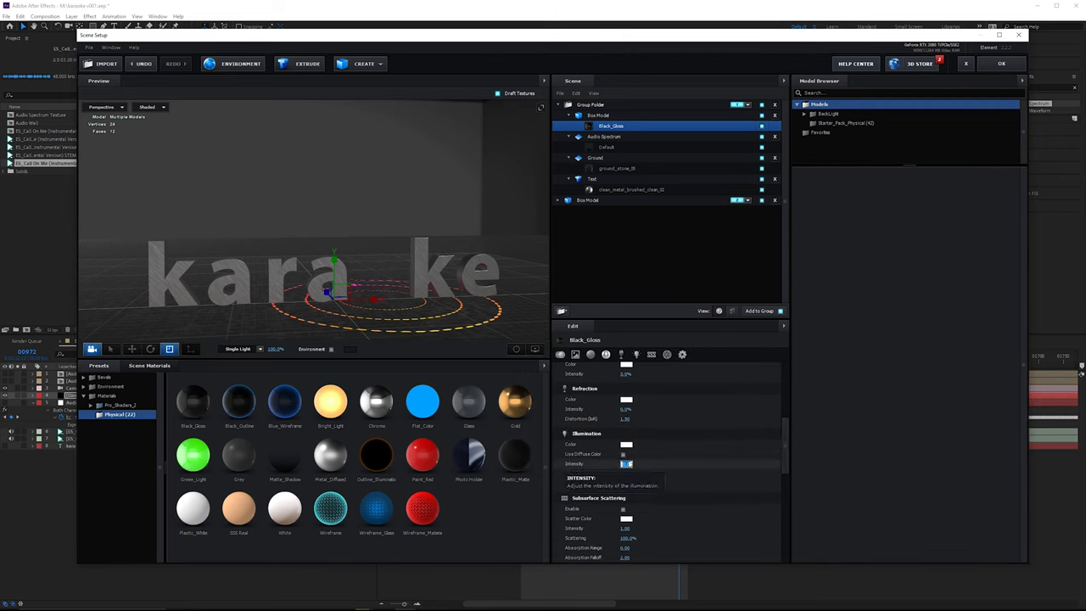
text(100)
key(Return)
drag(382, 247, 453, 223)
- Reduce the box material's glossiness, specular multiplier and environment multiplier to 0% each
scroll(679, 443, up, 8)
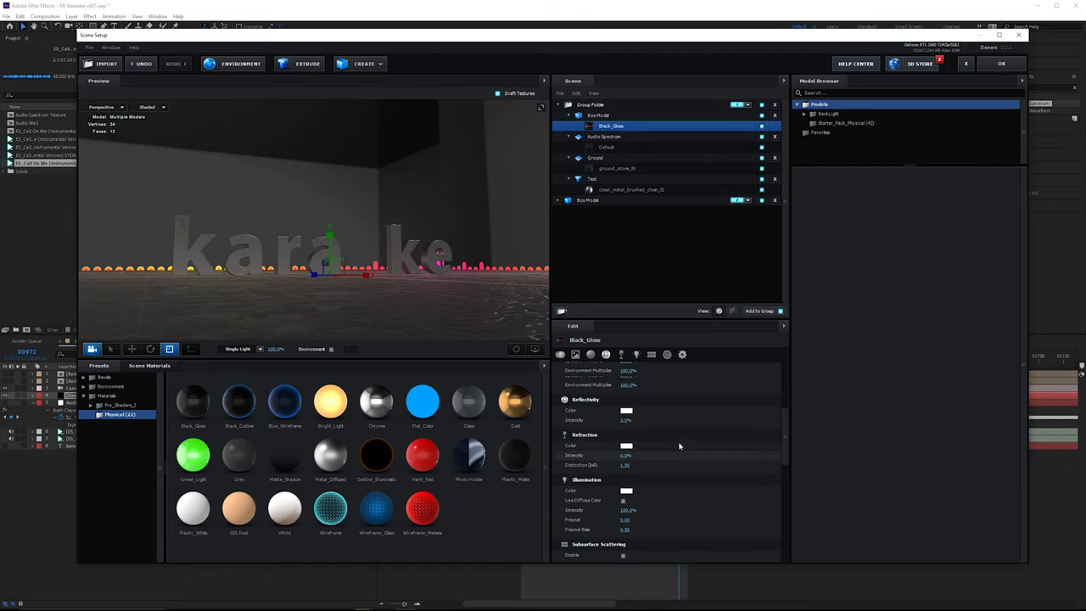
drag(785, 382, 786, 405)
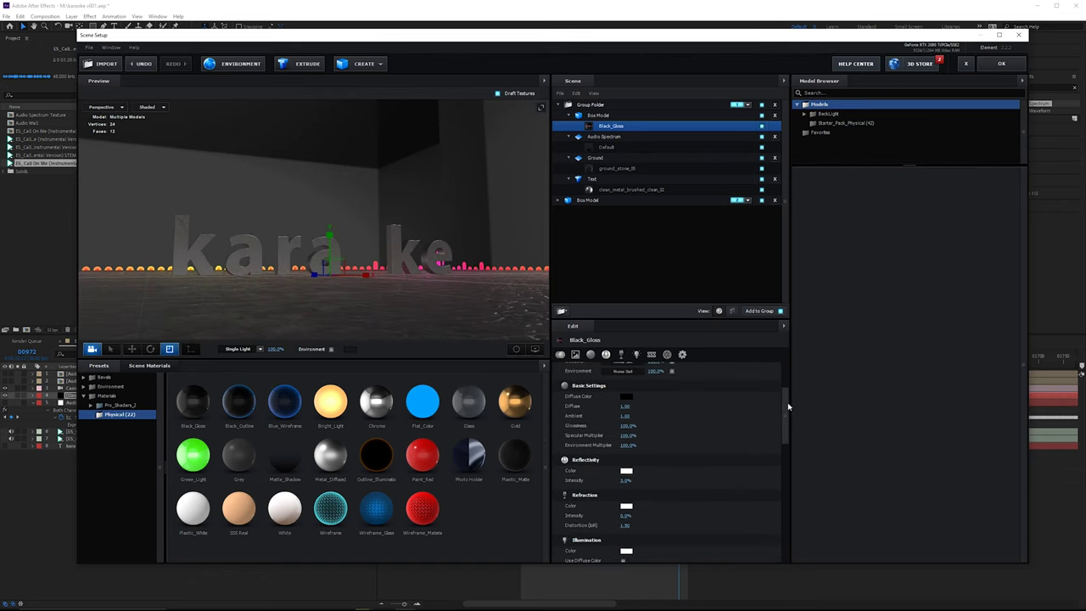
drag(632, 427, 502, 430)
drag(463, 285, 460, 294)
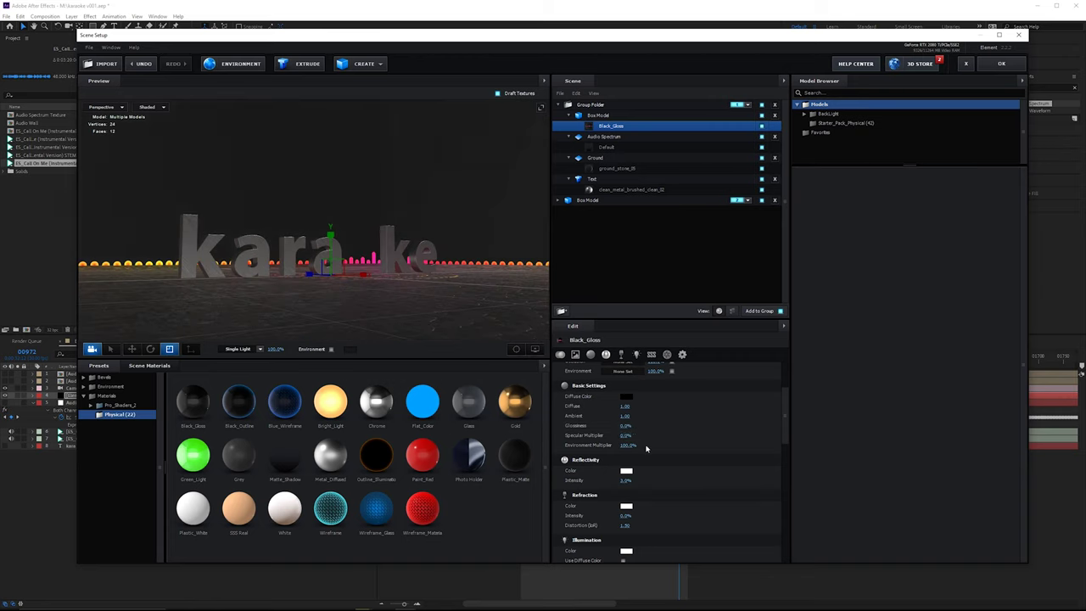
drag(629, 445, 475, 443)
drag(466, 198, 553, 248)
drag(348, 211, 433, 184)
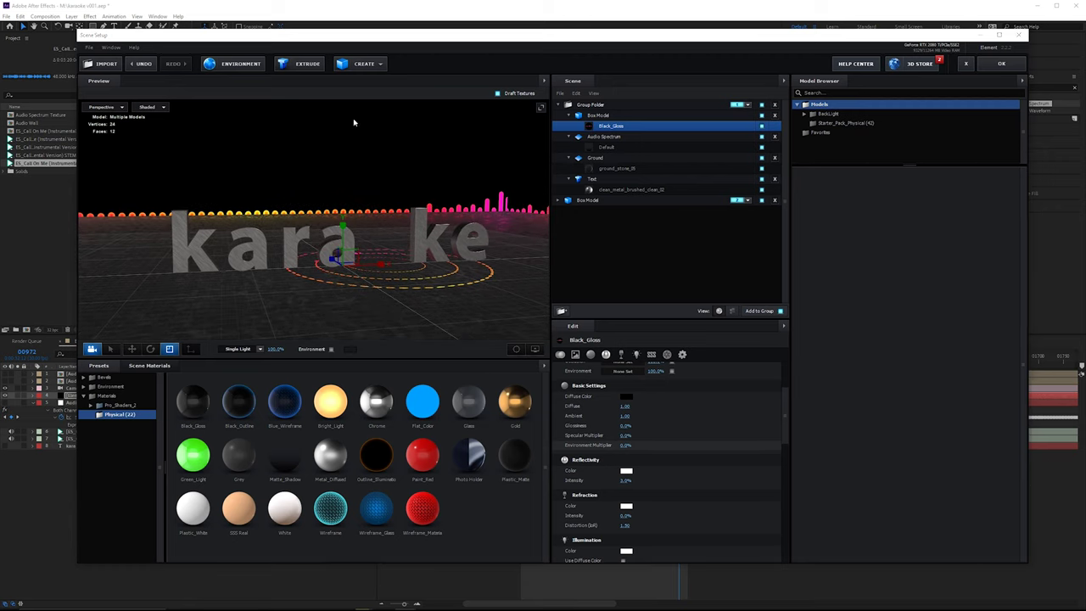
- Examine the Basic_2K environment presets and the image formats accepted when loading a custom environment texture
click(112, 386)
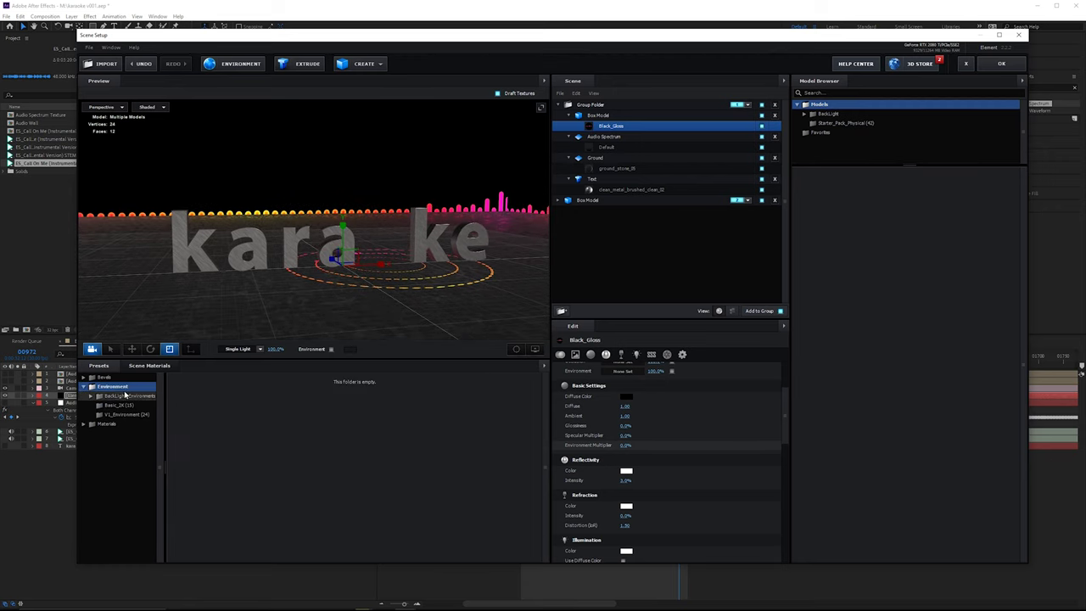
click(129, 395)
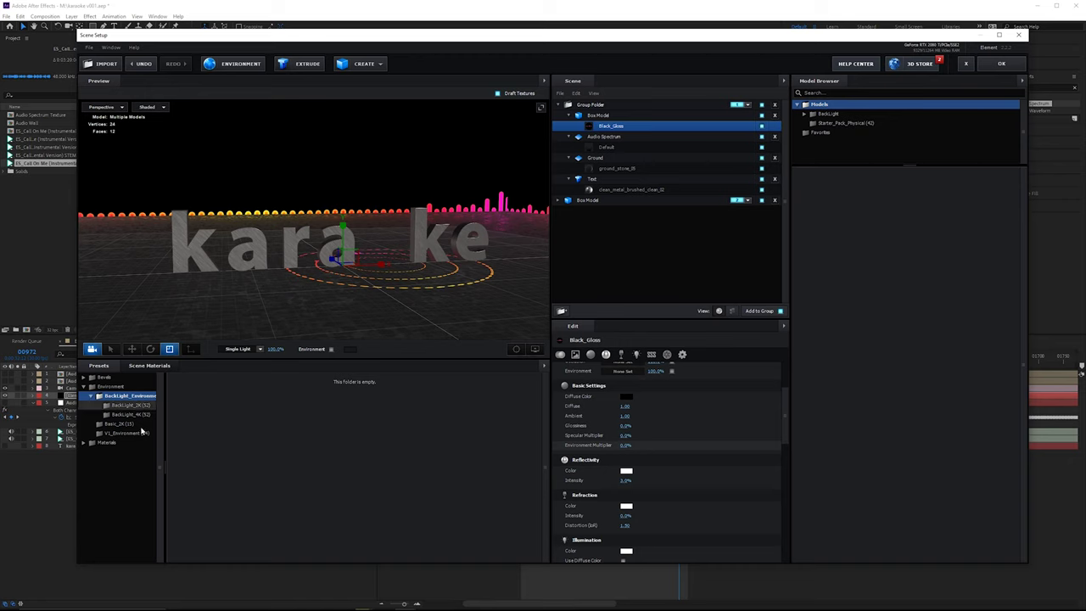
click(123, 423)
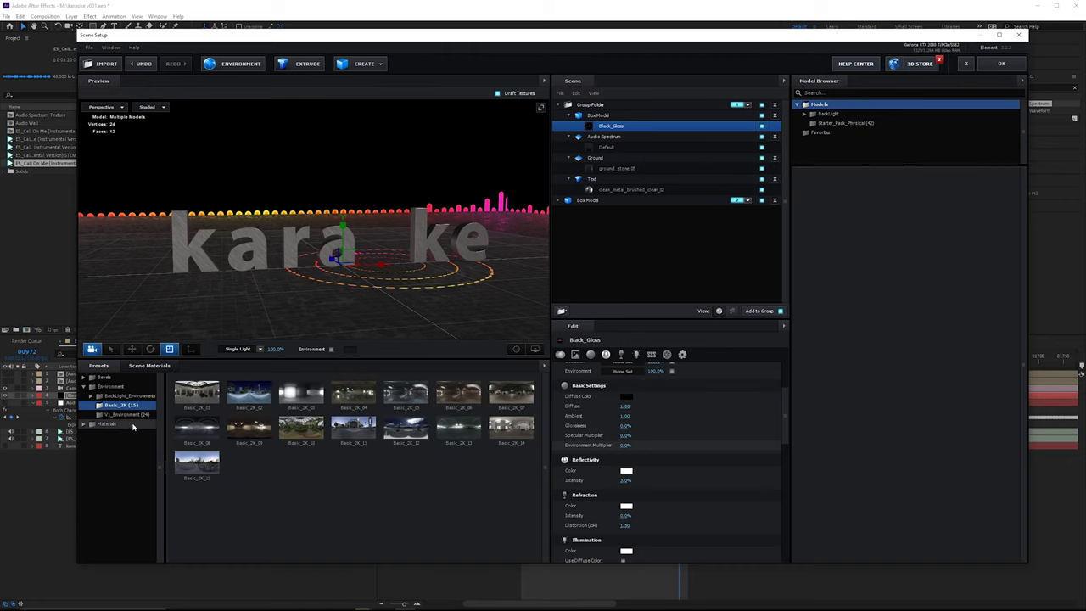
click(226, 60)
click(605, 245)
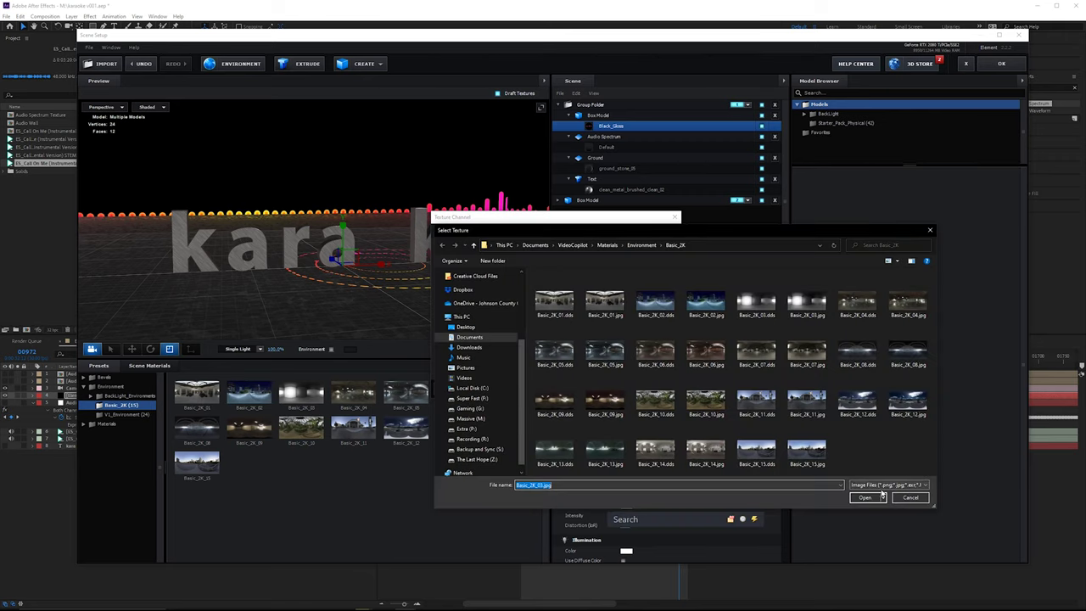
click(882, 486)
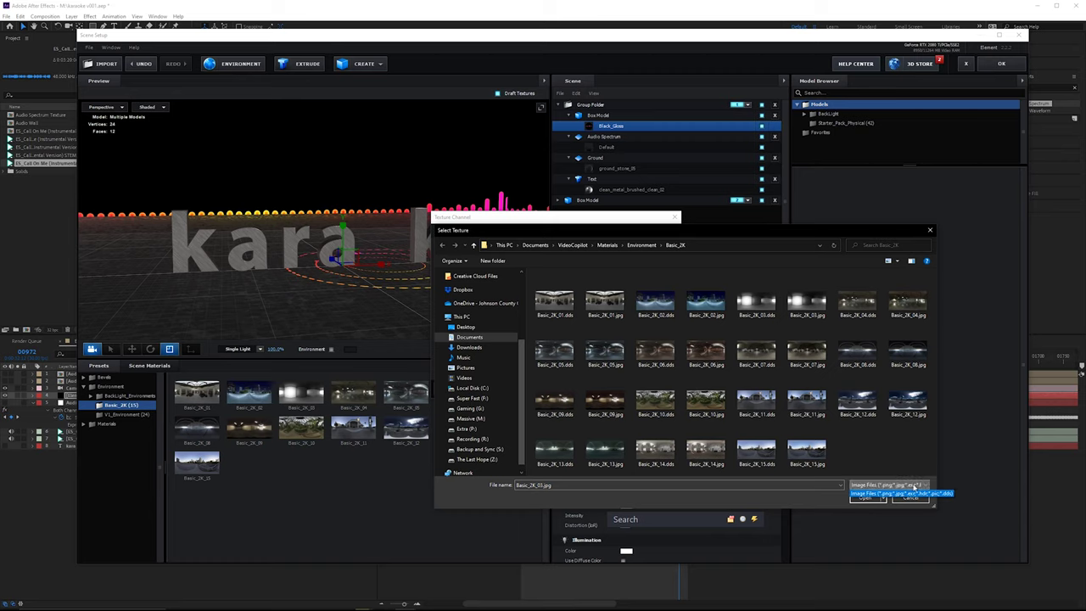
click(896, 493)
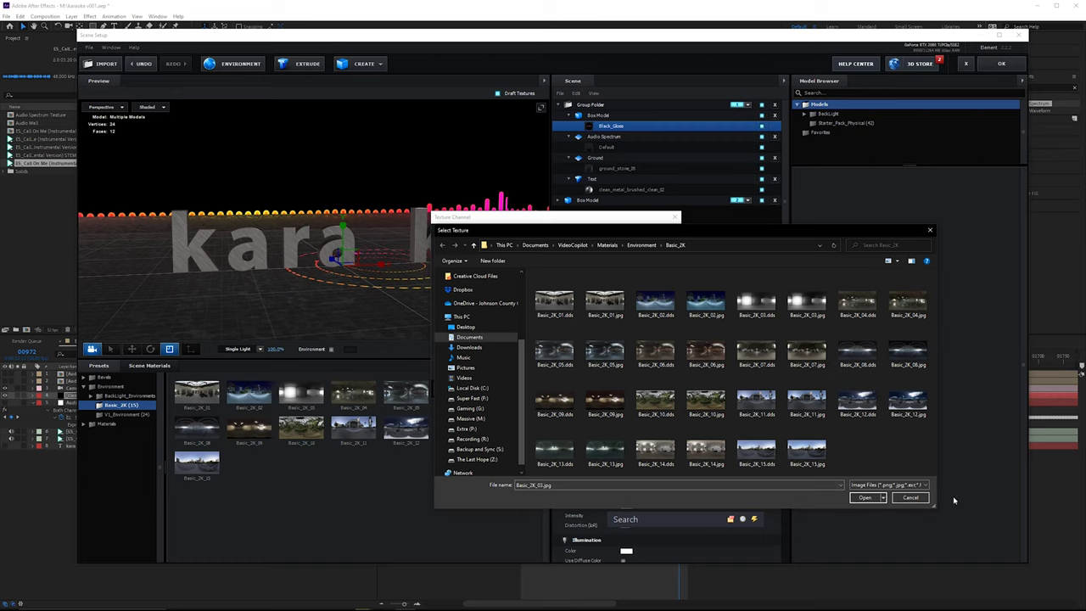
click(903, 497)
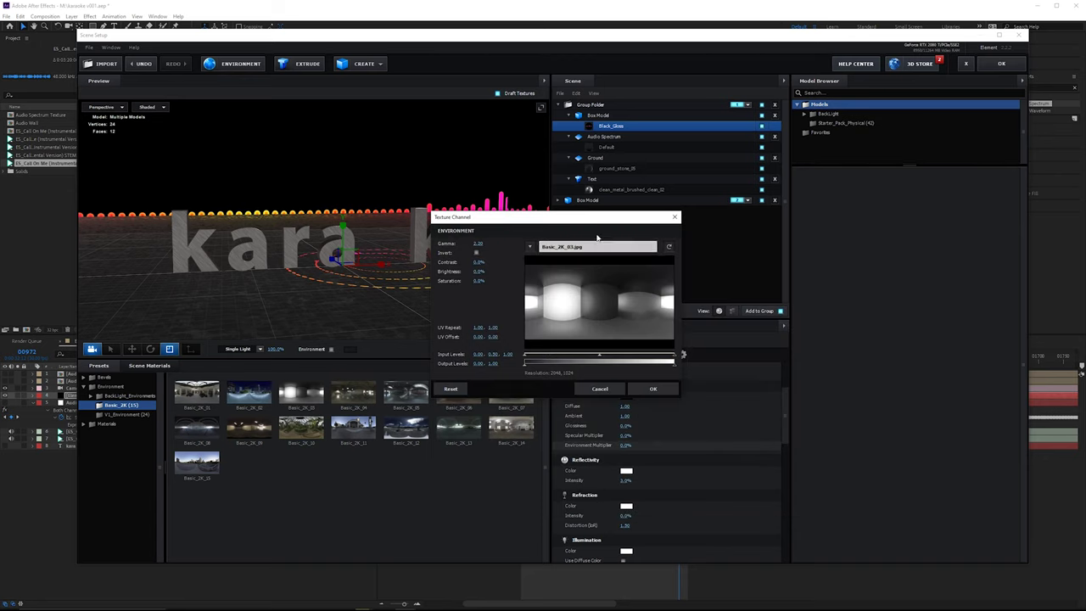
click(677, 218)
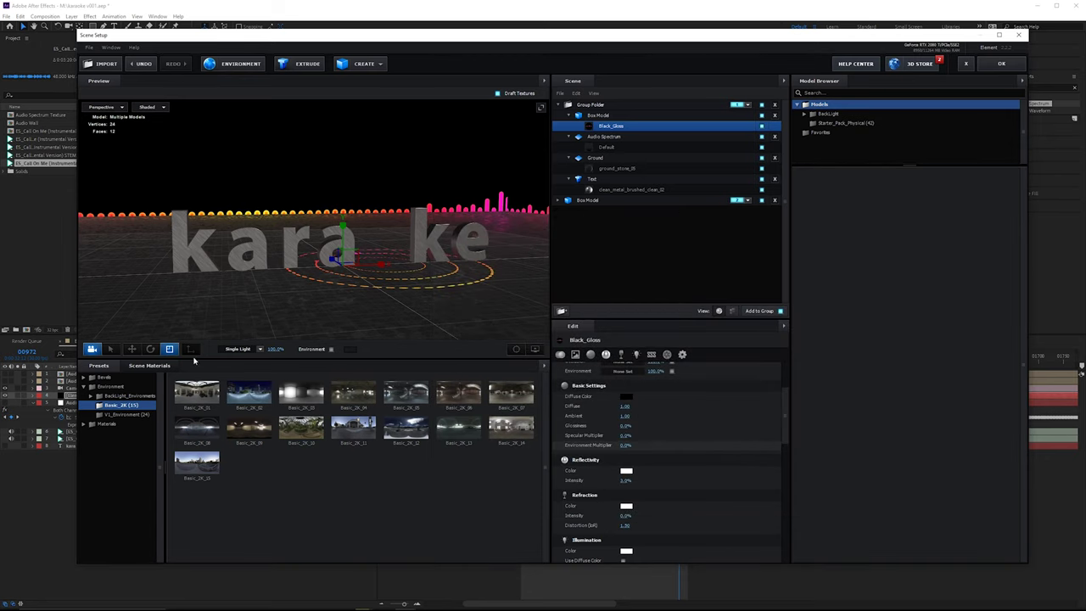
- Apply the BackLight_2K_38 preset from the BackLight_2K collection as the scene's environment
double_click(129, 396)
click(127, 406)
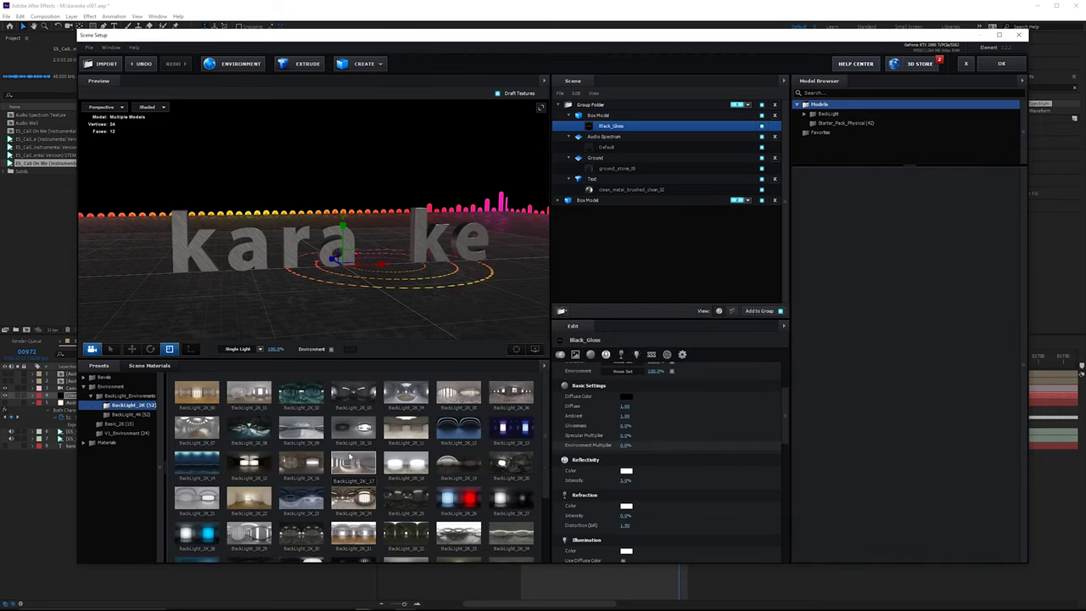
scroll(357, 473, down, 3)
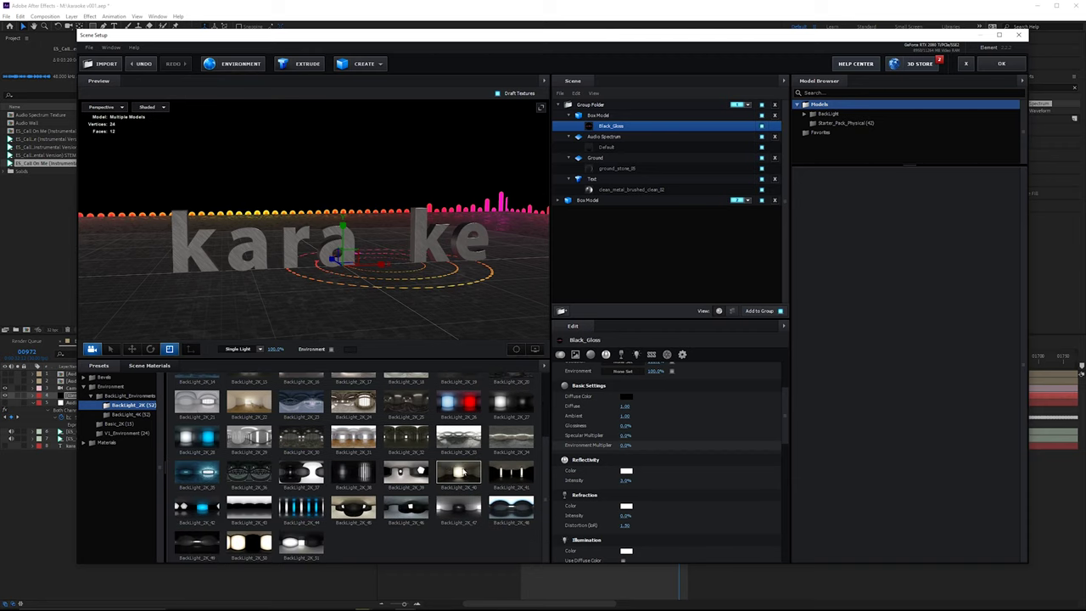
click(354, 472)
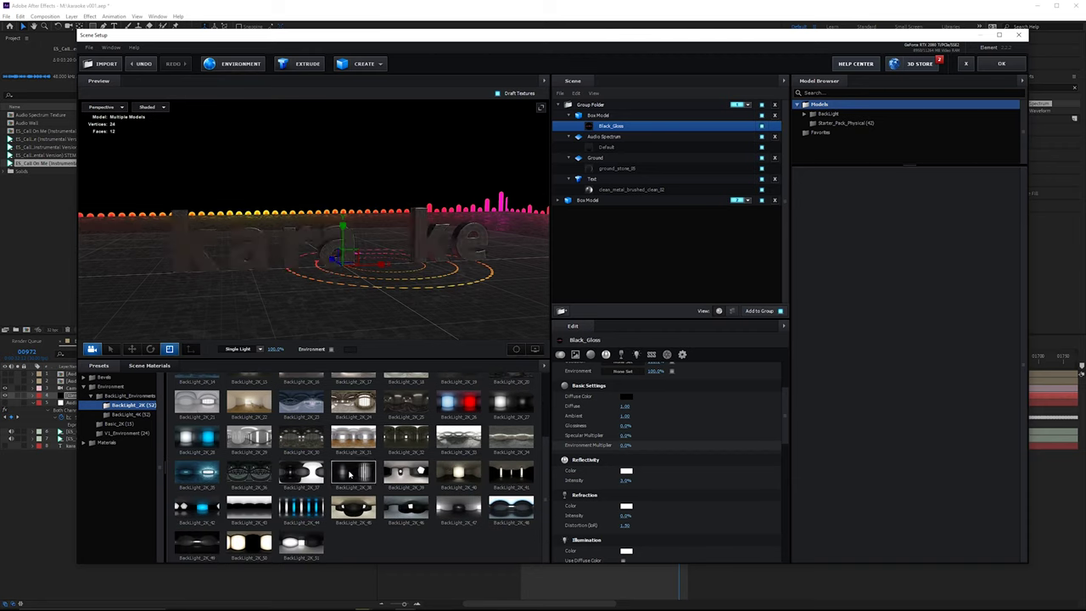
- Check the scene from a new angle, accept the Scene Setup changes and preview the composition
mouse_move(281, 281)
mouse_down()
mouse_move(364, 279)
mouse_move(270, 290)
mouse_up()
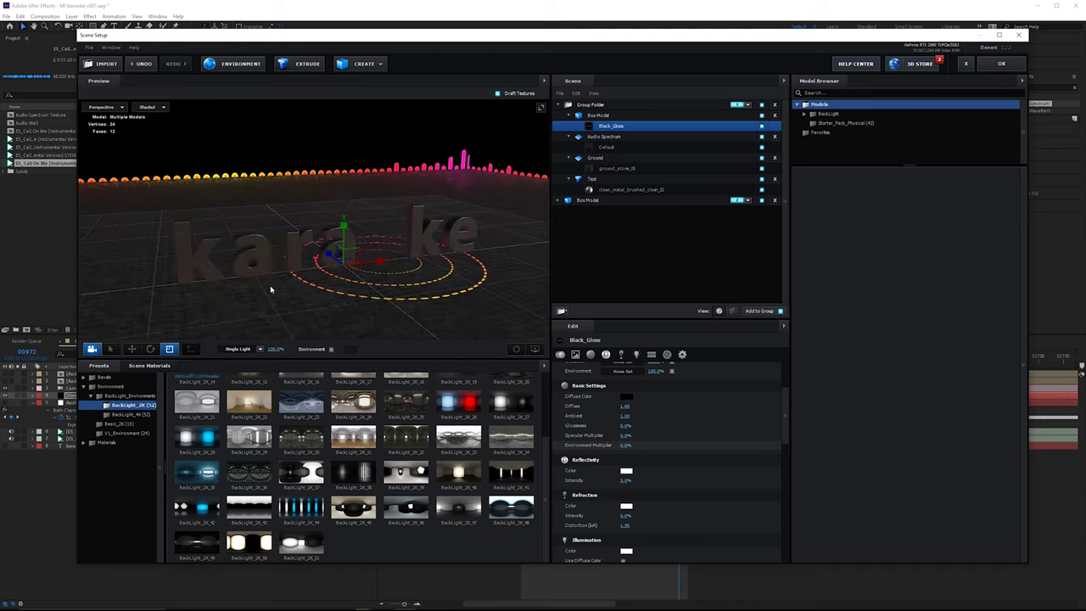
click(1008, 64)
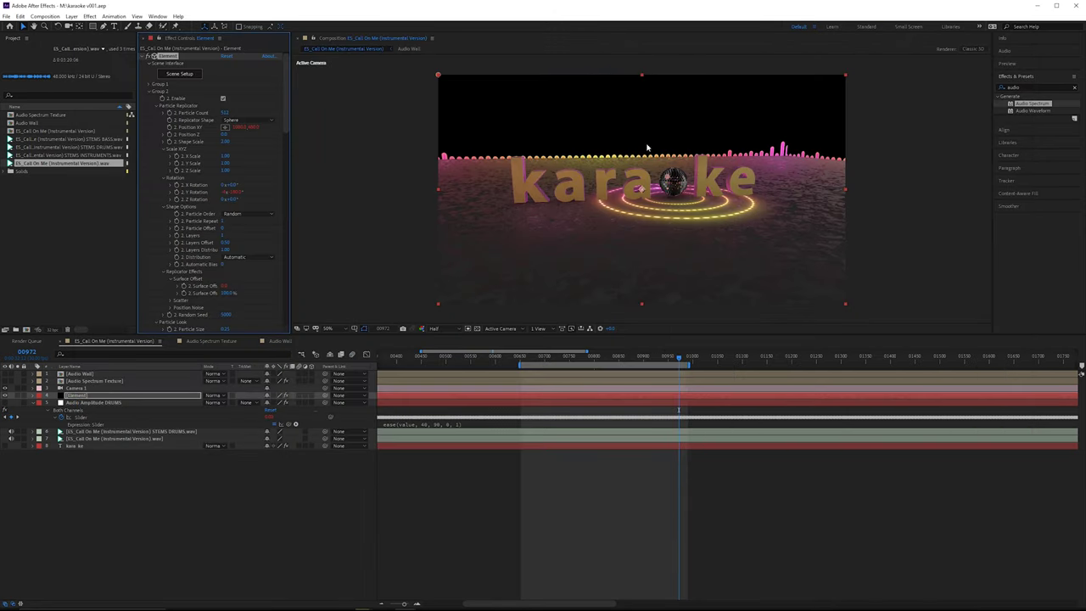
key(c)
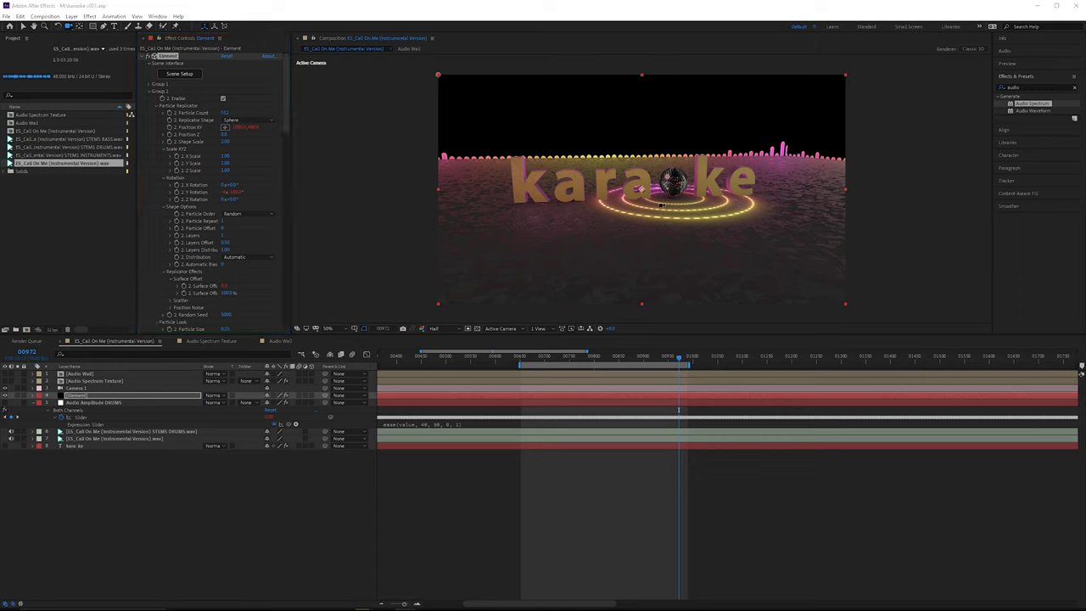
key(space)
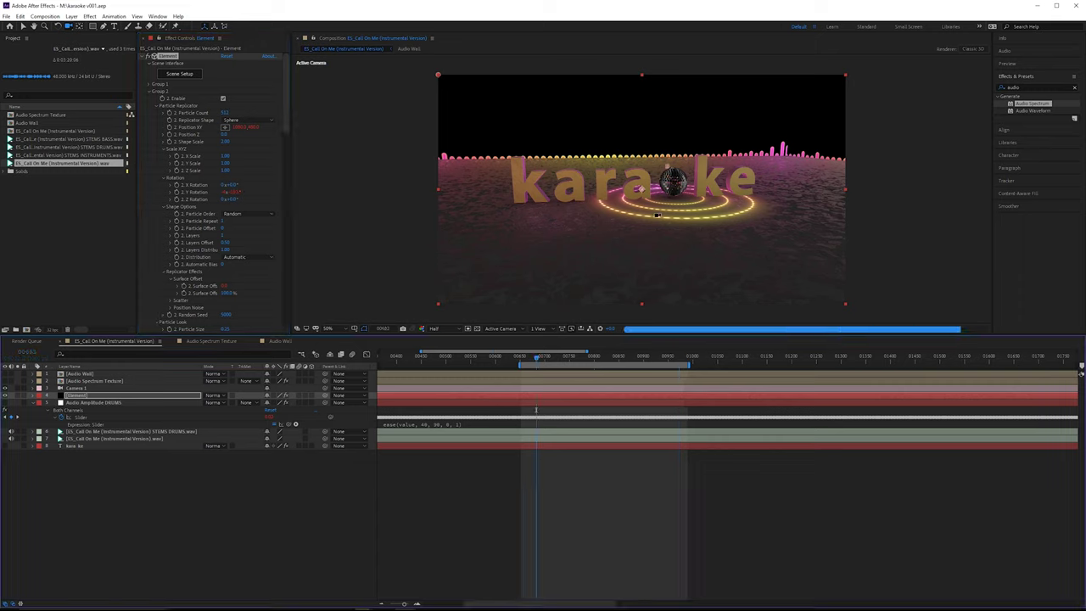
- Apply the Real Glow effect to the Audio Wall layer and set its glow mode to Add
click(97, 374)
click(1025, 87)
text(rea)
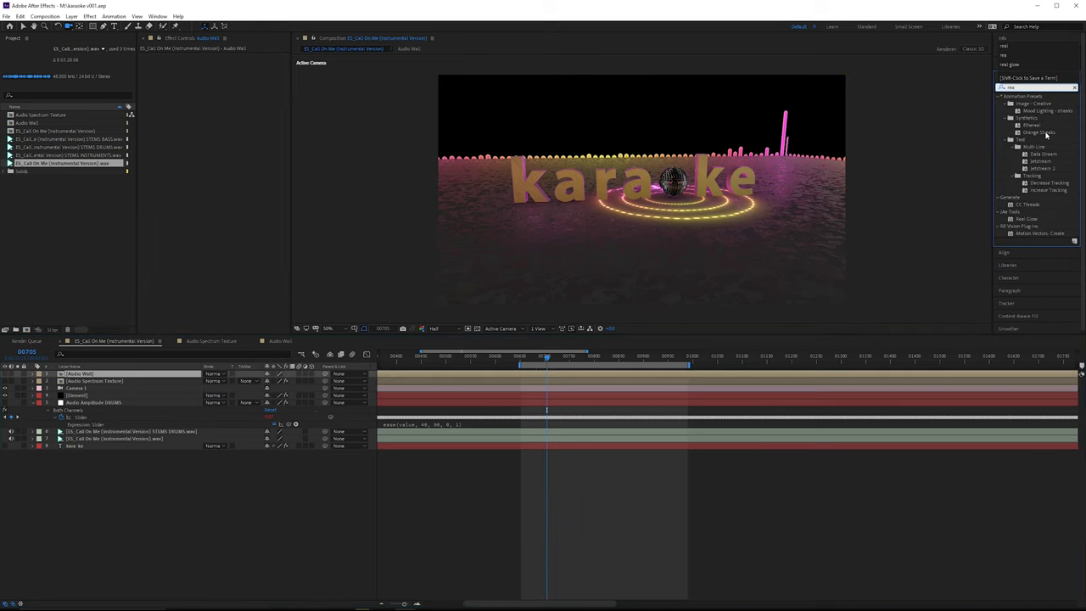
double_click(1033, 221)
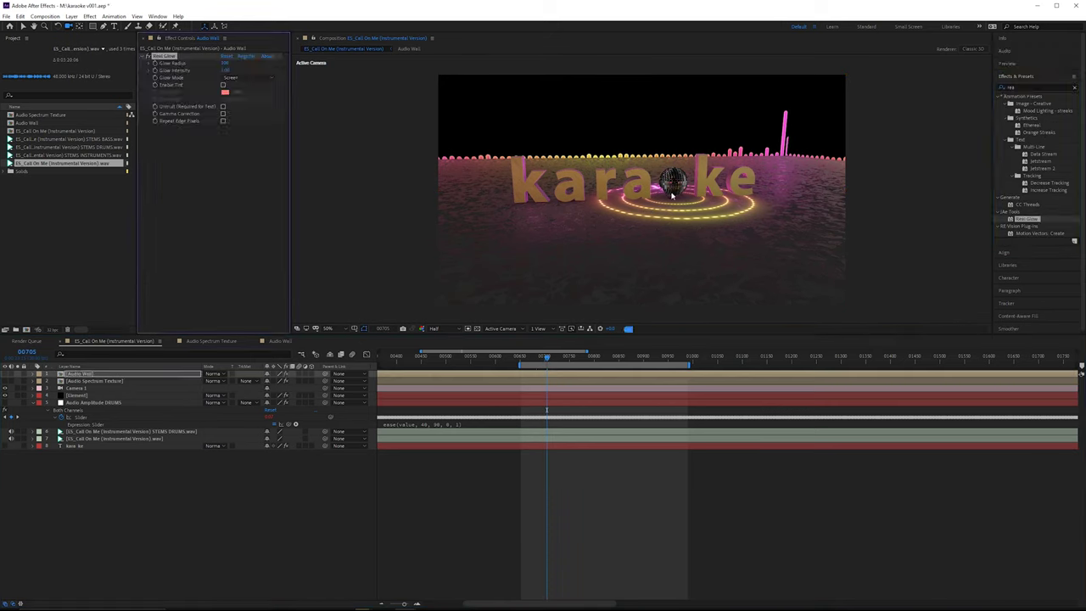
click(242, 78)
click(243, 96)
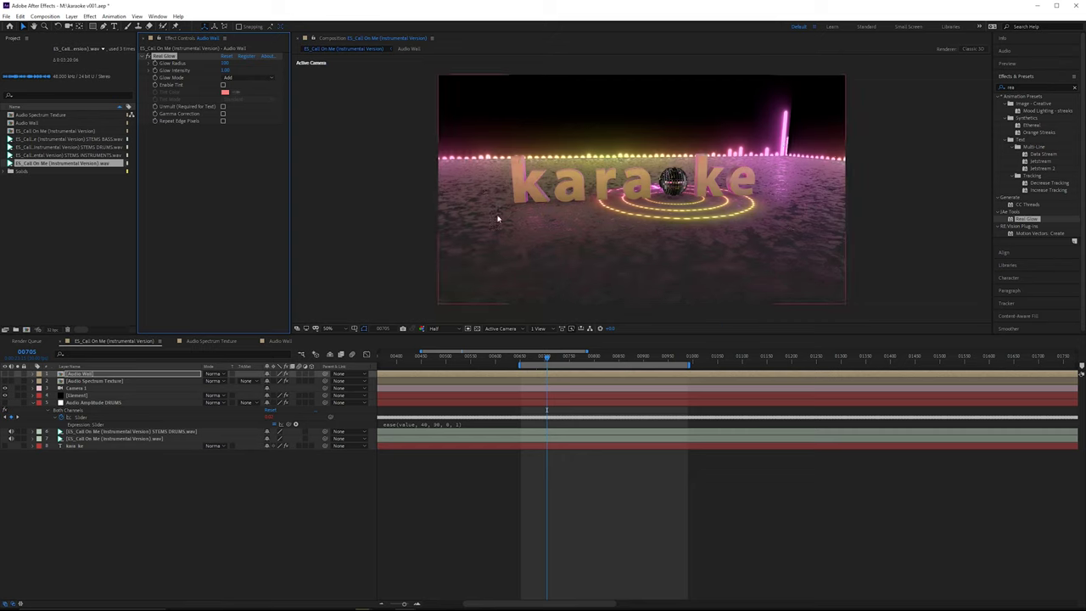
- Reframe the title, open the Audio Wall composition and shift the spectrum's hue interpolation to a pink-to-purple range
click(654, 187)
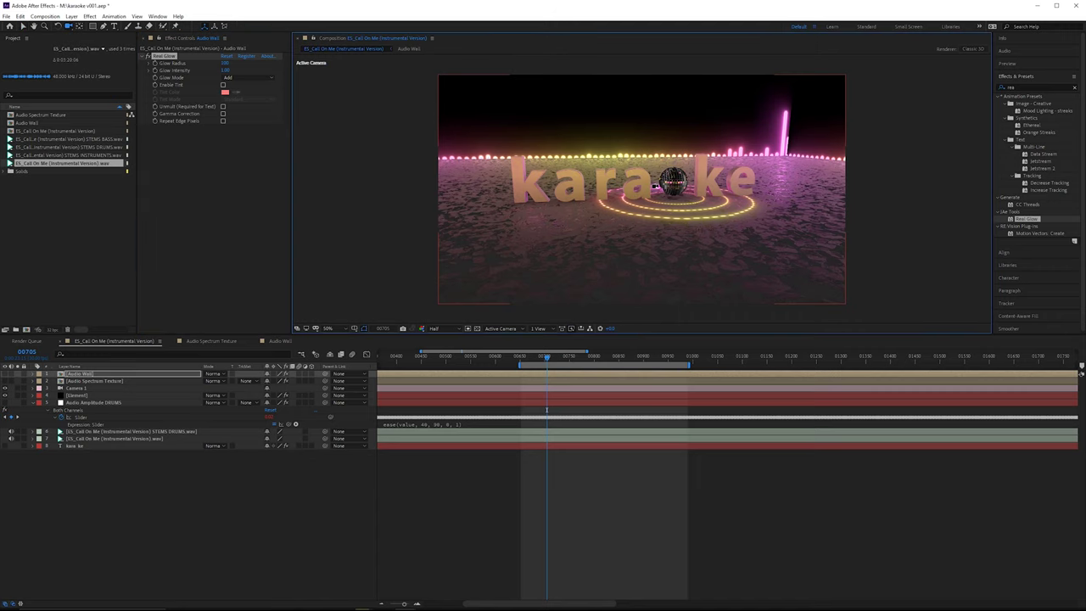
drag(653, 186, 714, 191)
double_click(717, 160)
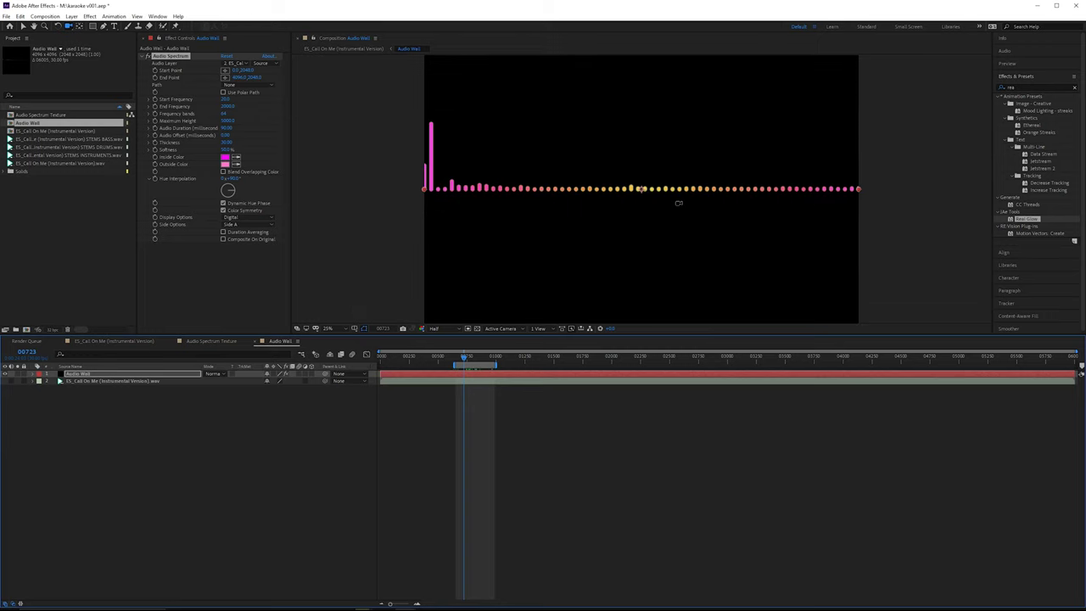
mouse_move(471, 362)
mouse_down()
mouse_move(481, 360)
mouse_move(468, 360)
mouse_up()
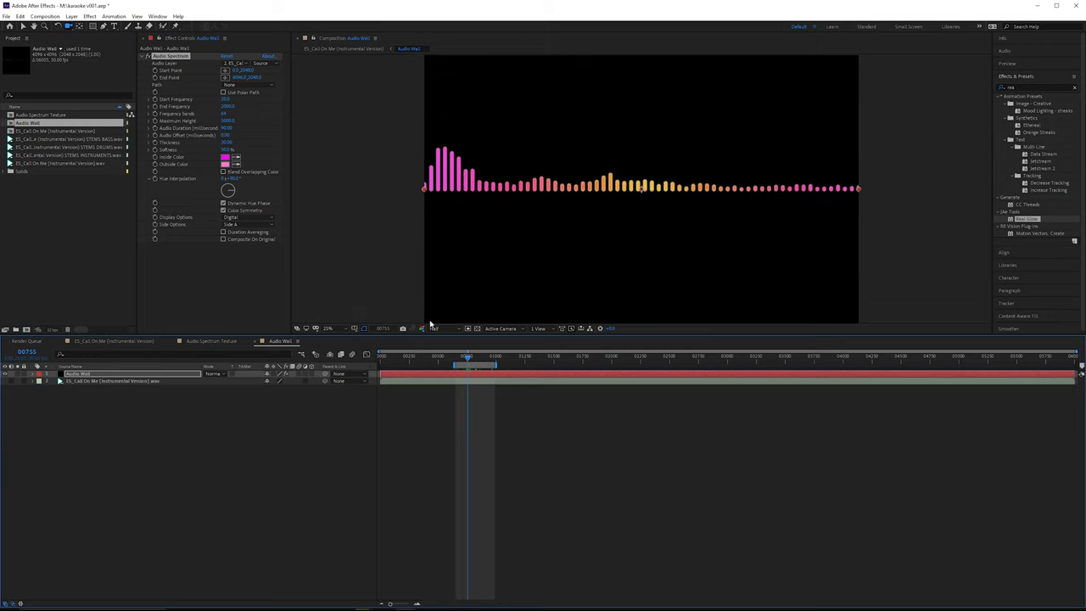
drag(244, 197, 206, 185)
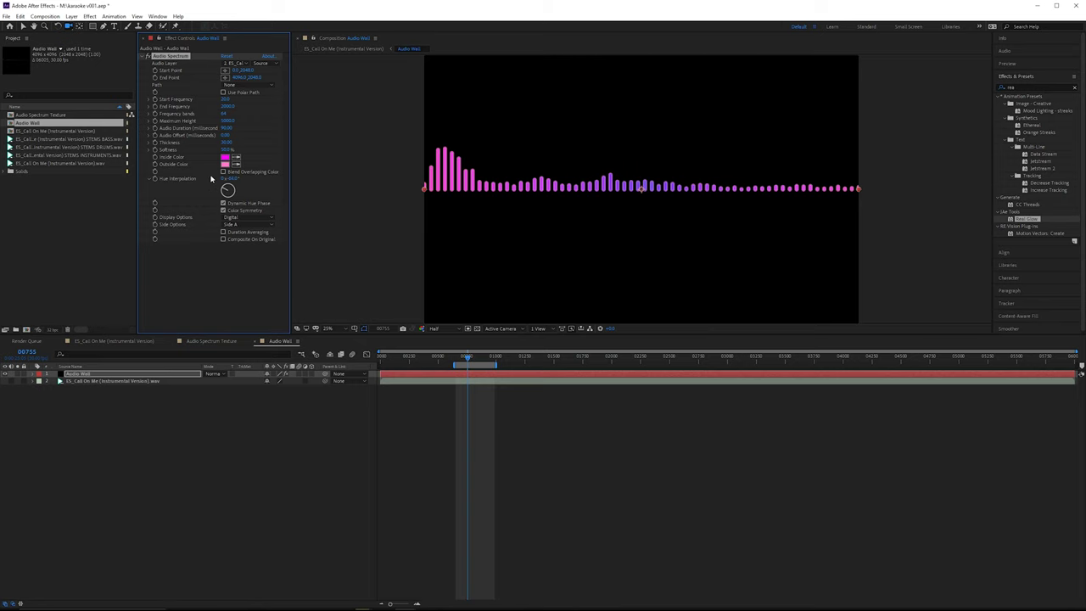
- Lock the main composition's viewer and display the Audio Wall composition beside it
click(114, 341)
click(314, 39)
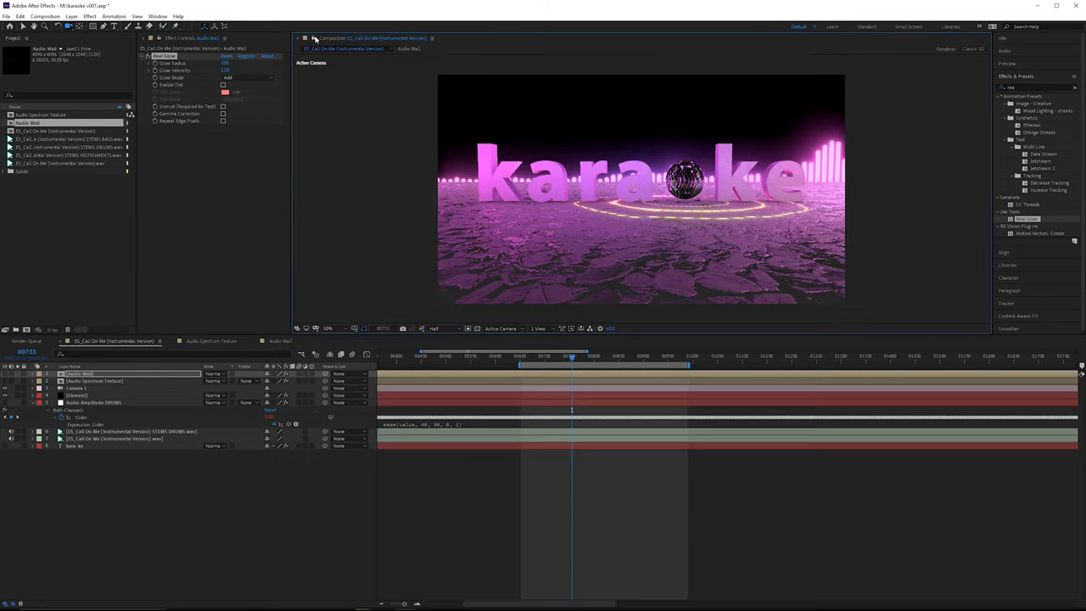
double_click(93, 374)
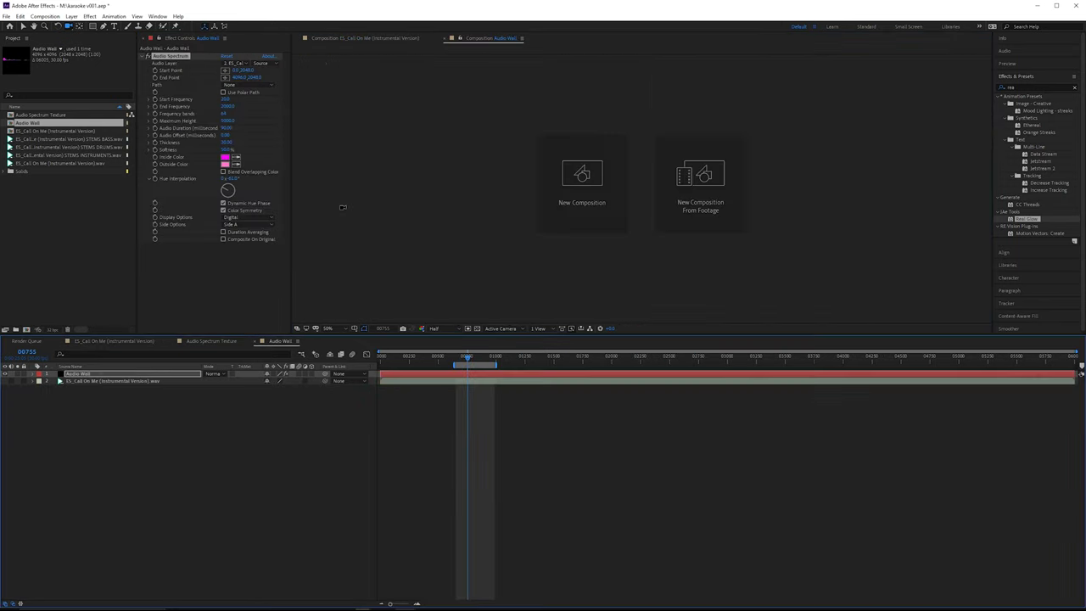
scroll(714, 180, down, 3)
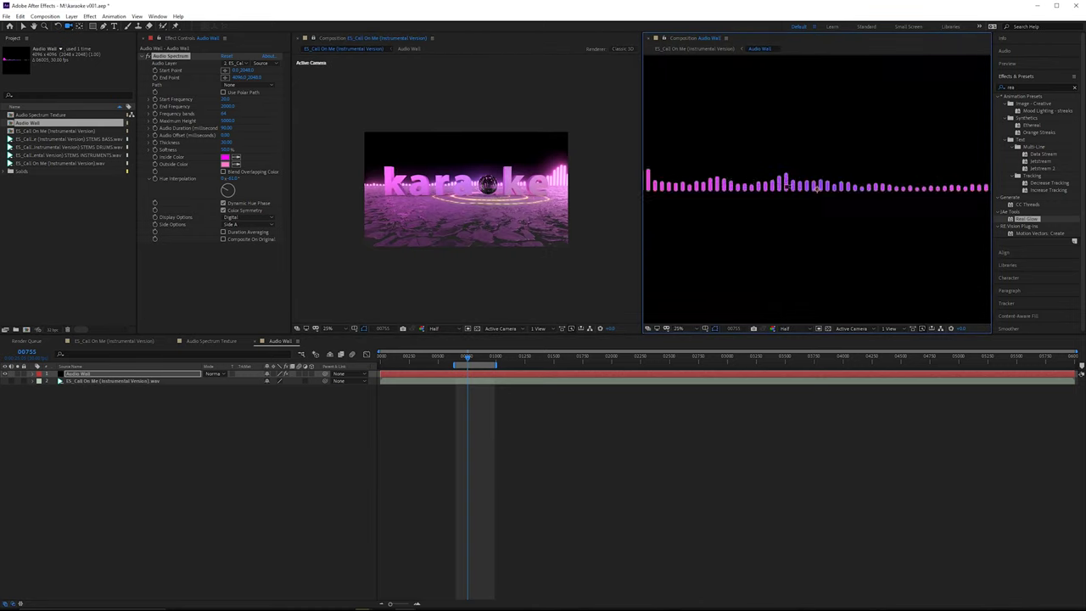
- Adjust the Audio Wall spectrum's hue interpolation to a pink-to-orange range, and close the second composition viewer
click(227, 190)
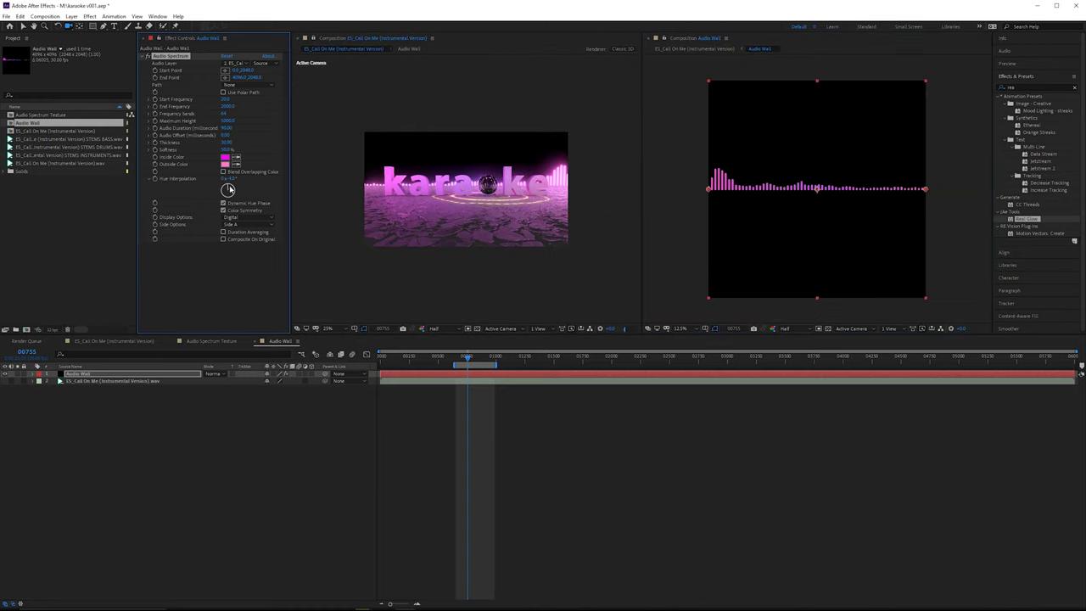
key(period)
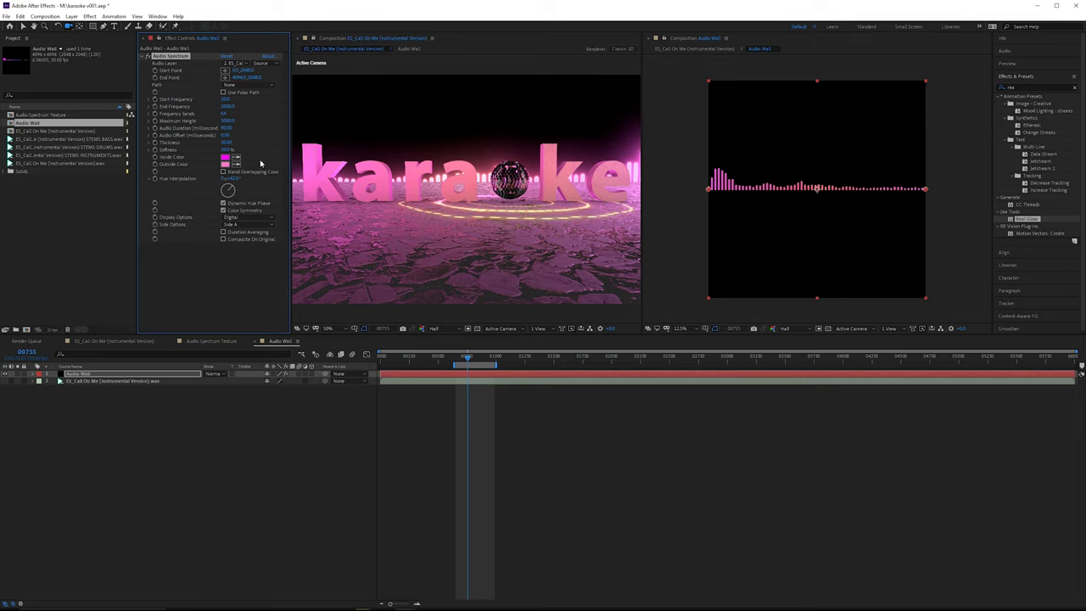
click(650, 39)
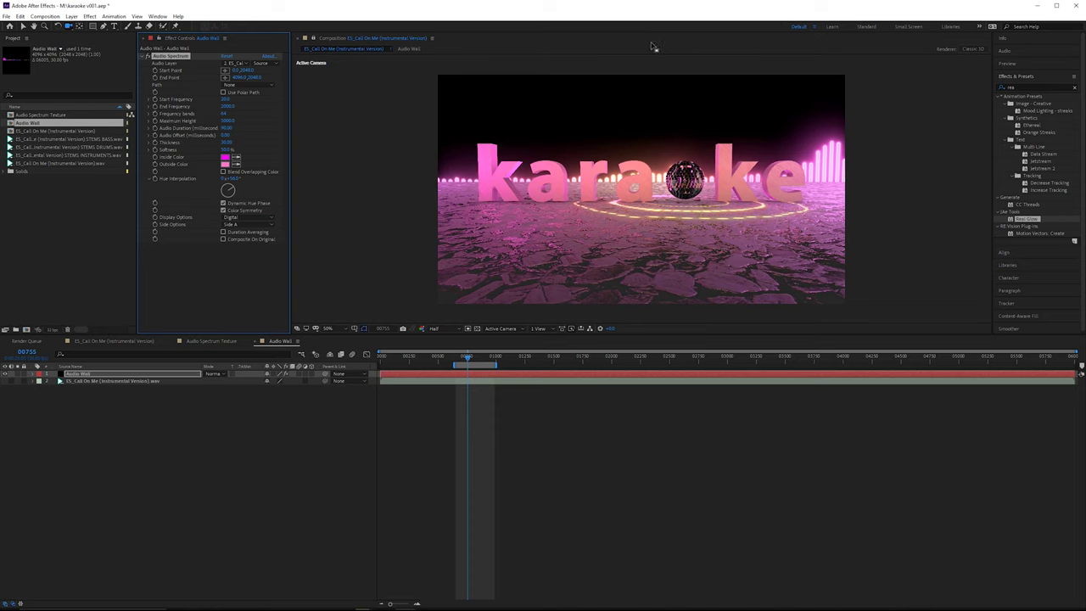
- Add keyframes for Camera 1's Point of Interest and Position at frame 650 of the main composition
click(112, 341)
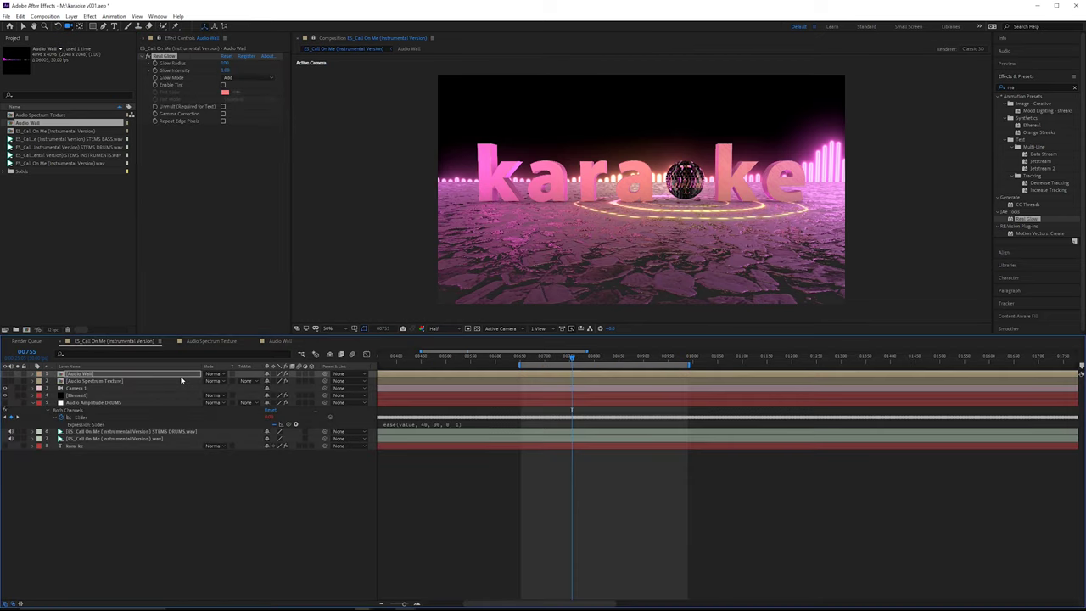
click(80, 395)
click(78, 388)
click(33, 389)
click(40, 397)
click(522, 359)
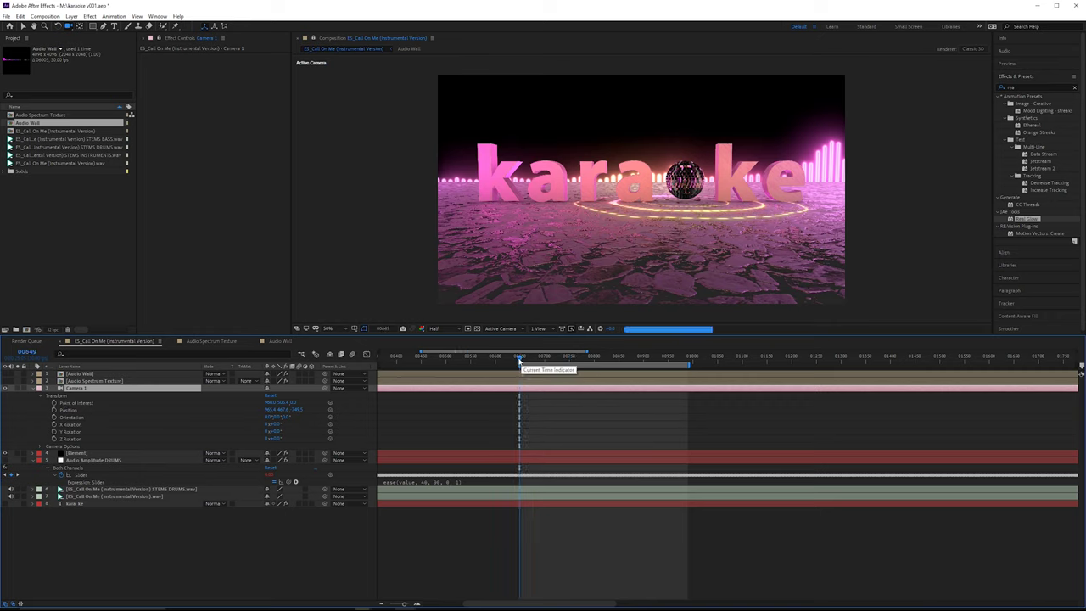
mouse_move(521, 360)
mouse_down()
mouse_move(534, 363)
mouse_move(521, 364)
mouse_up()
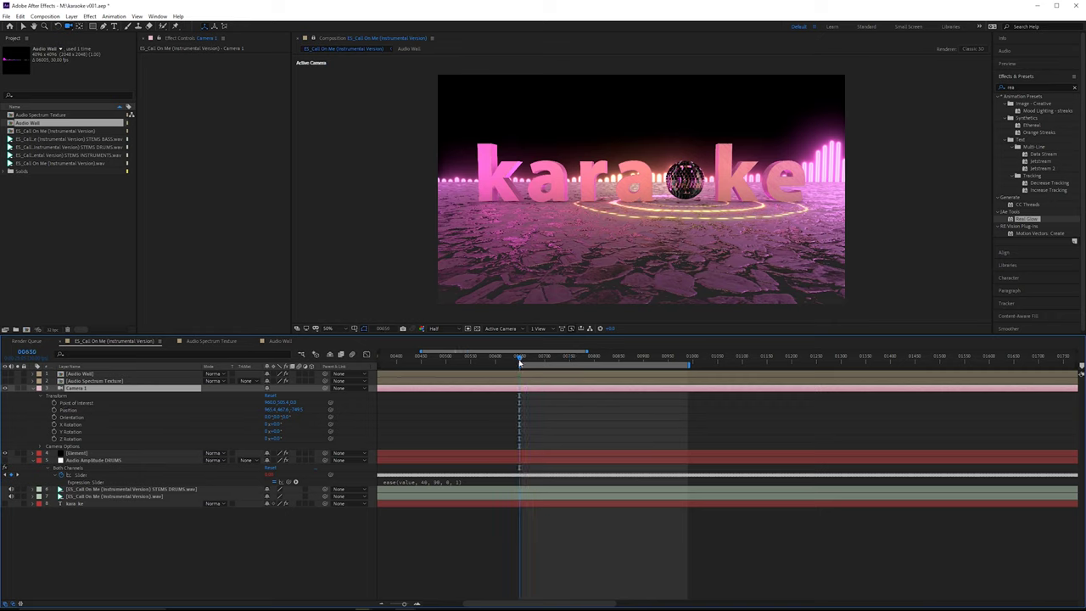
click(54, 402)
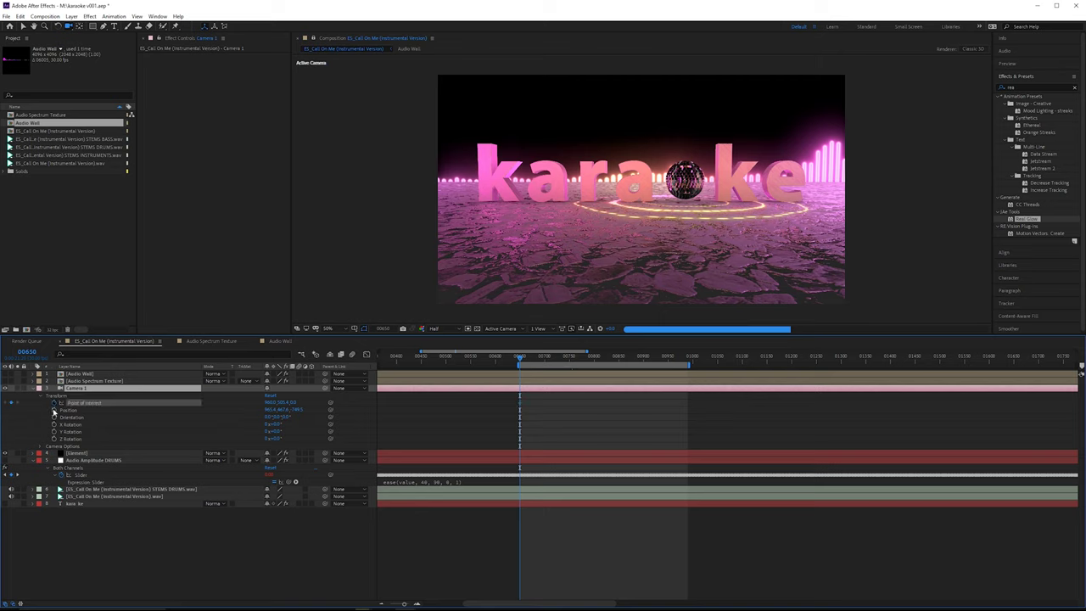
click(53, 410)
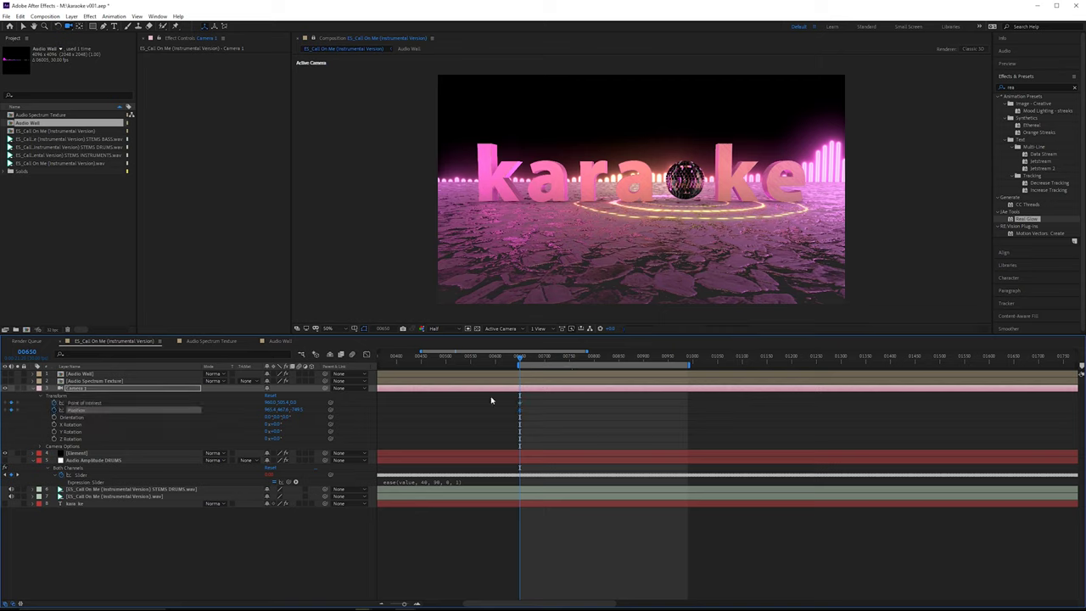
- Animate the camera from the title's left side at frame 650 to its right side at frame 949, ending the work area there
click(669, 360)
click(736, 172)
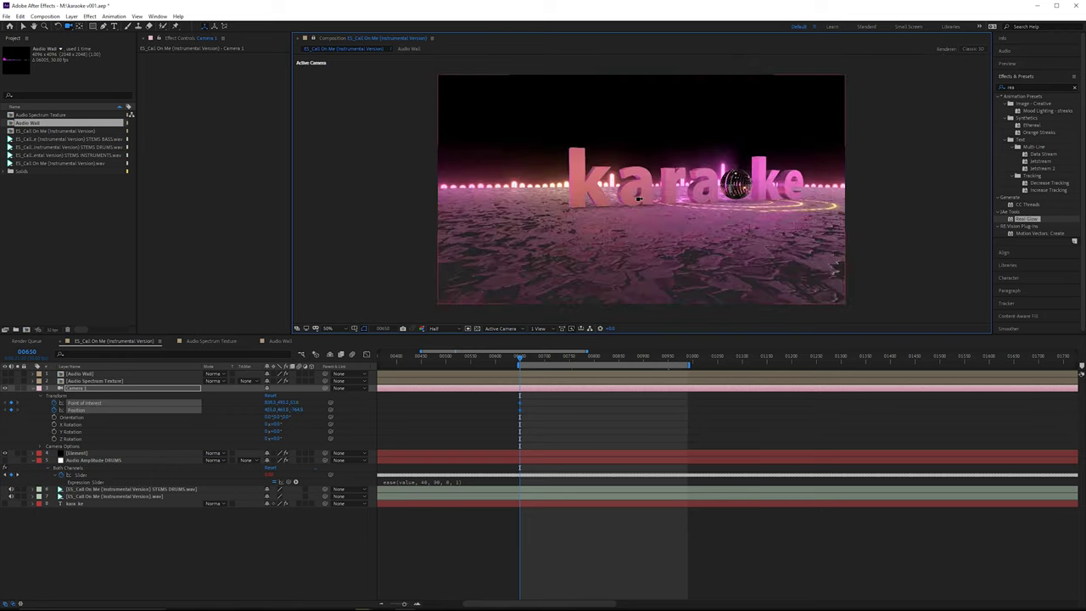
drag(641, 198, 612, 201)
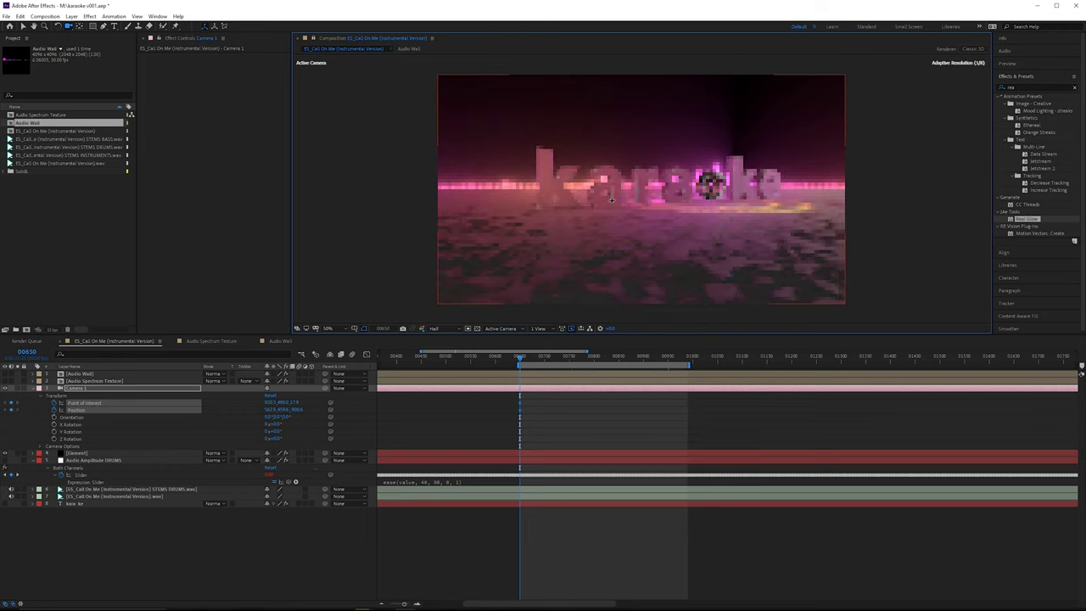
click(668, 357)
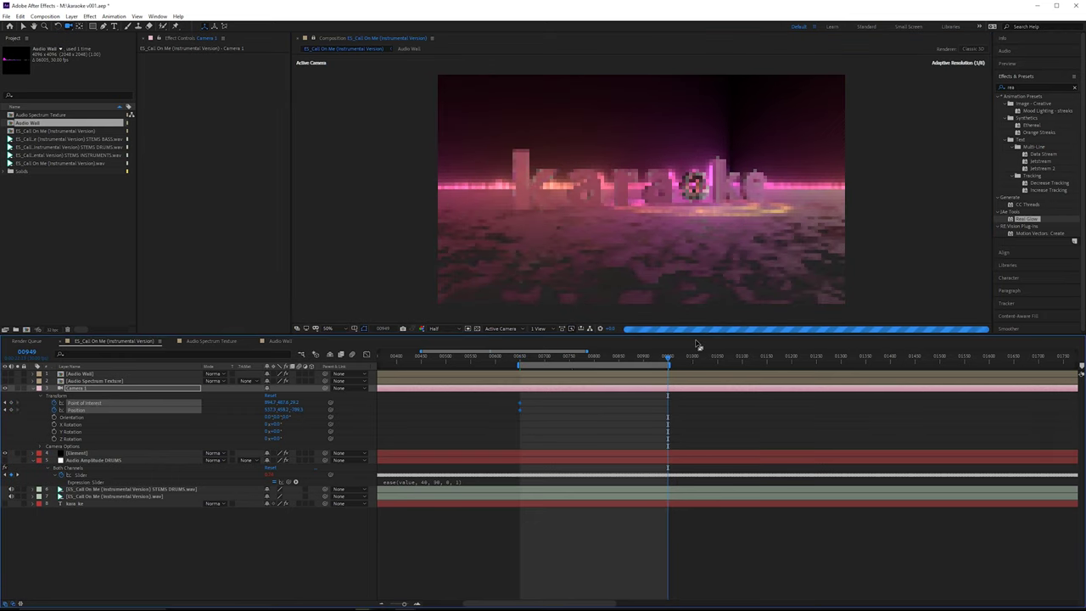
mouse_move(661, 180)
mouse_down()
mouse_move(628, 182)
mouse_move(670, 186)
mouse_up()
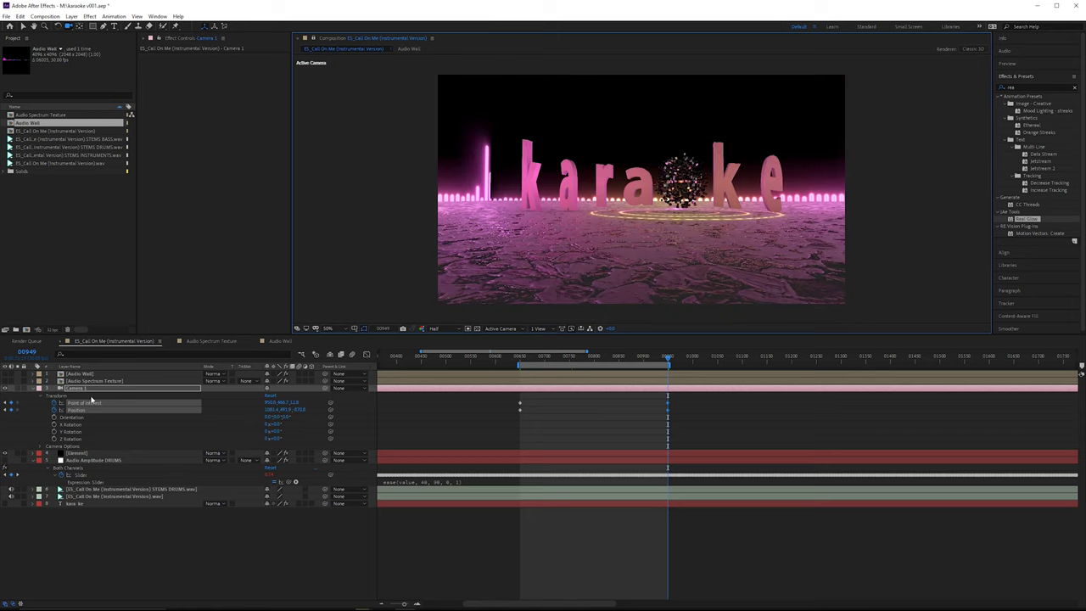
- Enable depth of field in Camera 1's settings
double_click(116, 389)
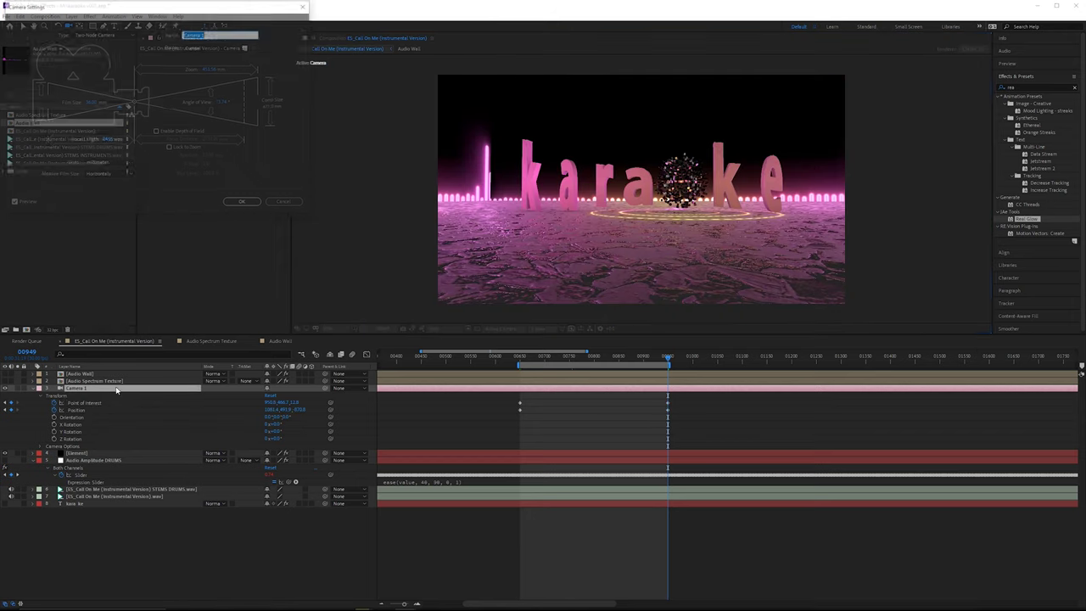
click(174, 133)
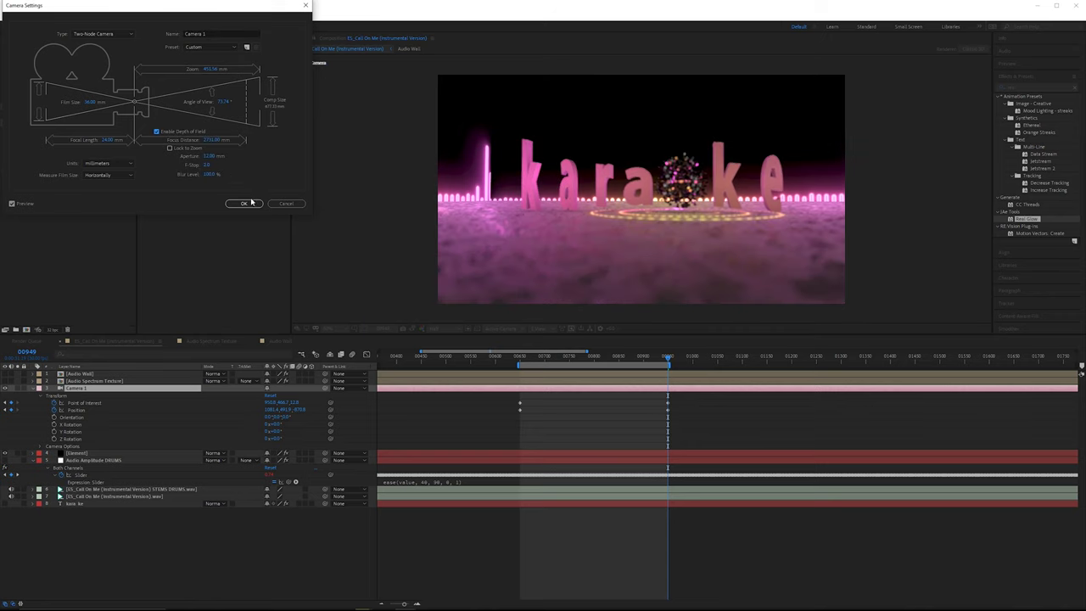
click(243, 204)
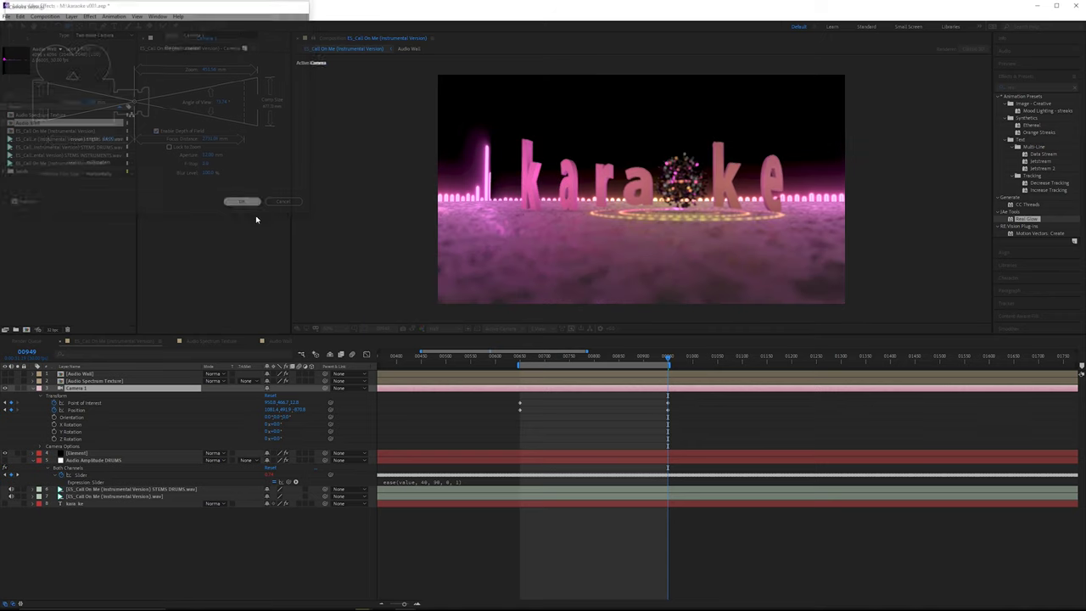
- Show the composition in two views with a top view, and set Camera 1's focus distance to 300 mm
click(537, 329)
click(547, 346)
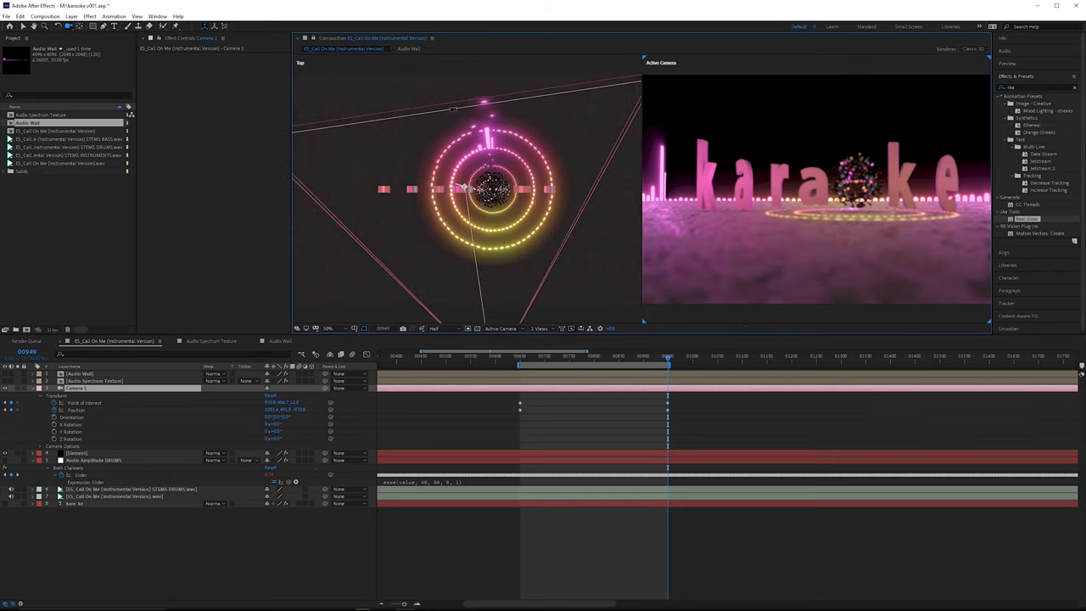
scroll(442, 129, down, 4)
scroll(475, 155, up, 2)
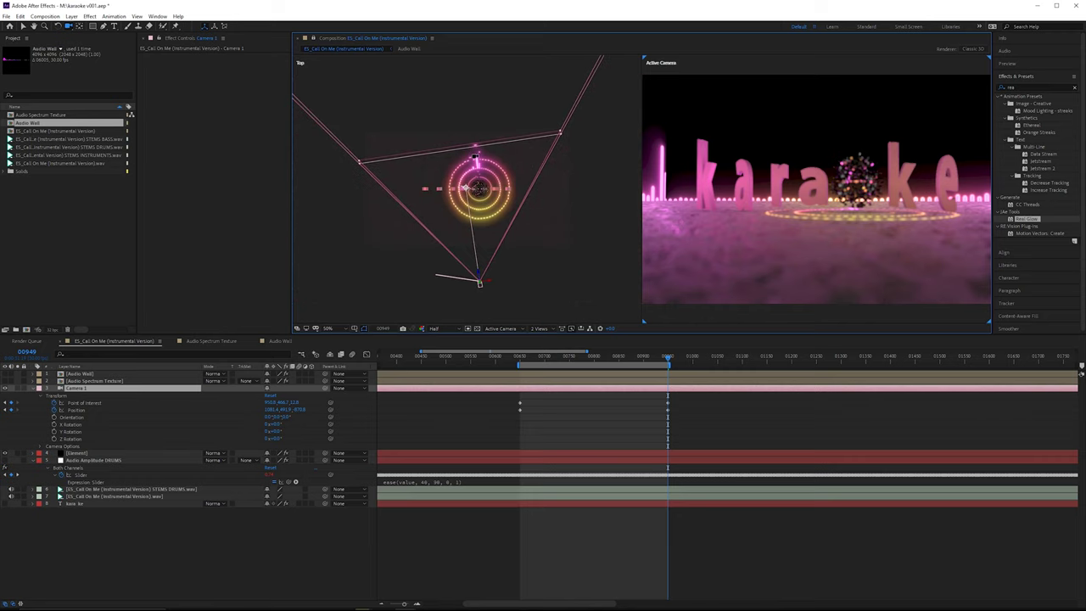
double_click(94, 392)
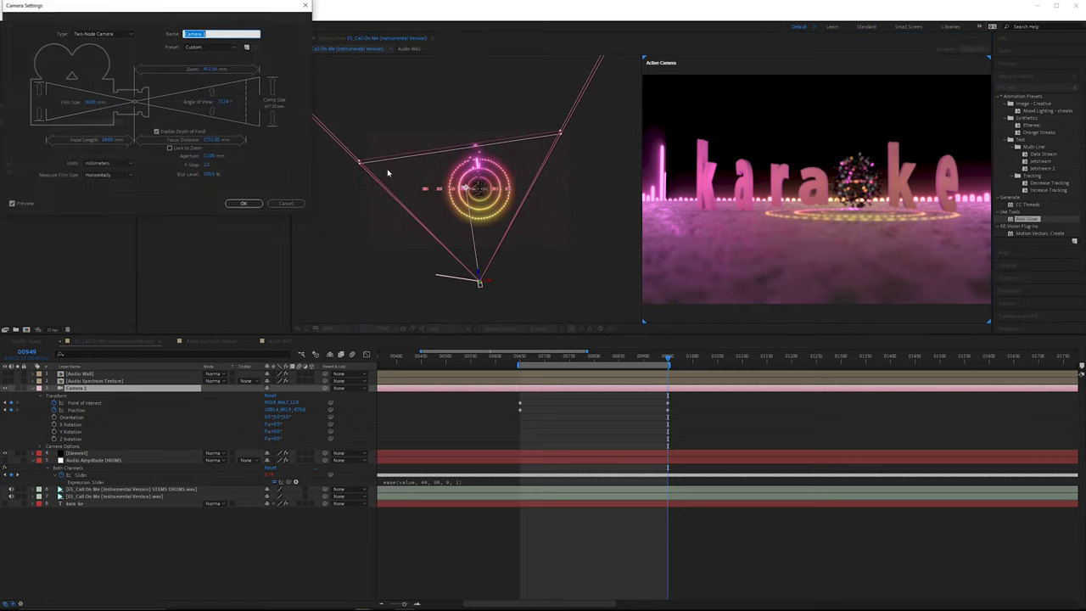
drag(212, 182, 331, 177)
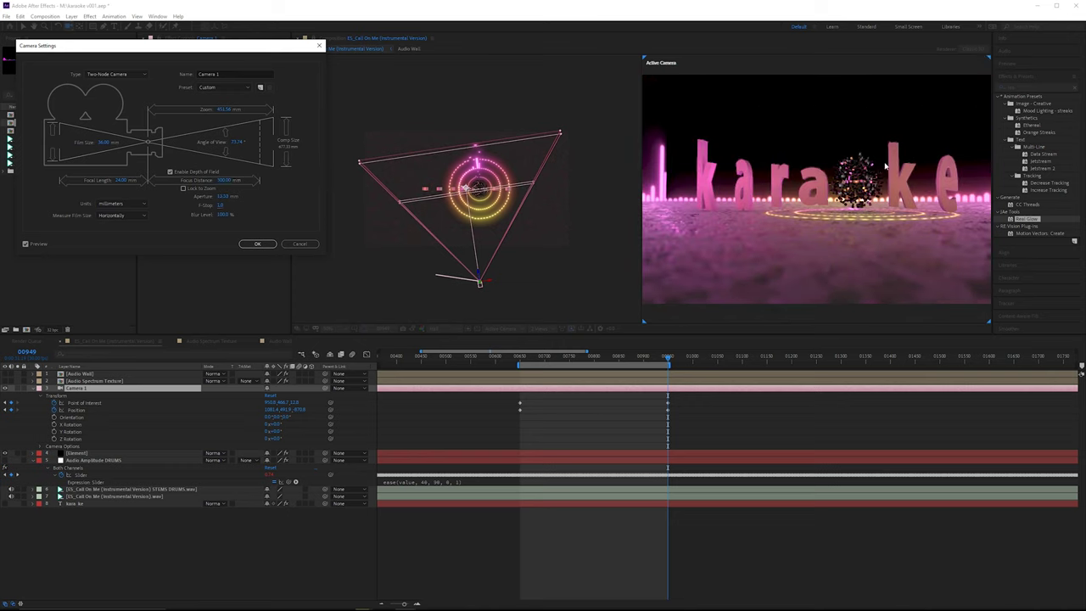
key(Return)
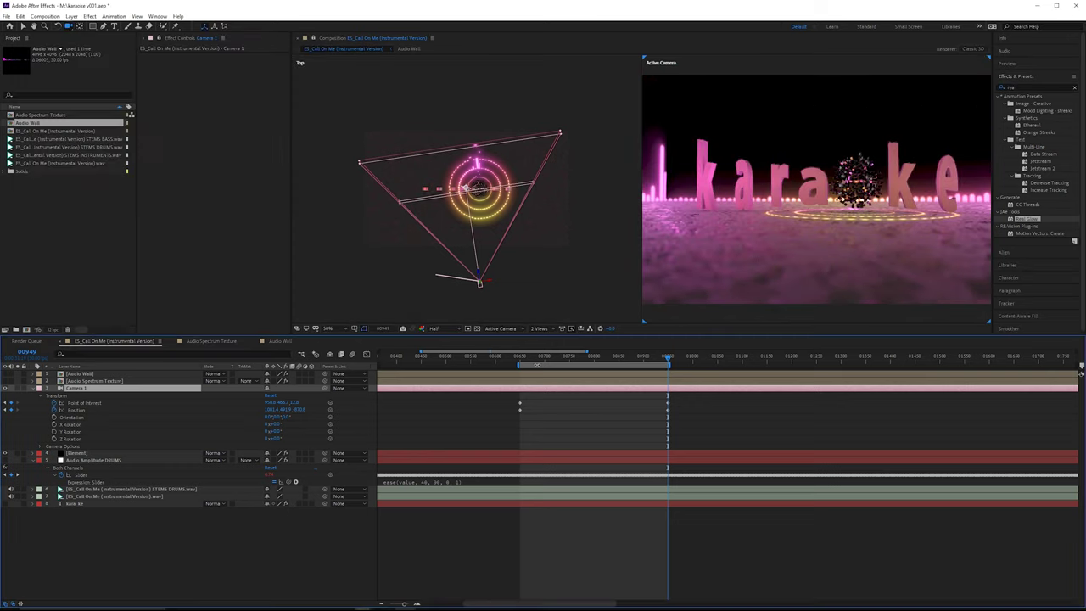
- Adjust the vertical aim of Camera 1's Point of Interest at frame 651
click(101, 404)
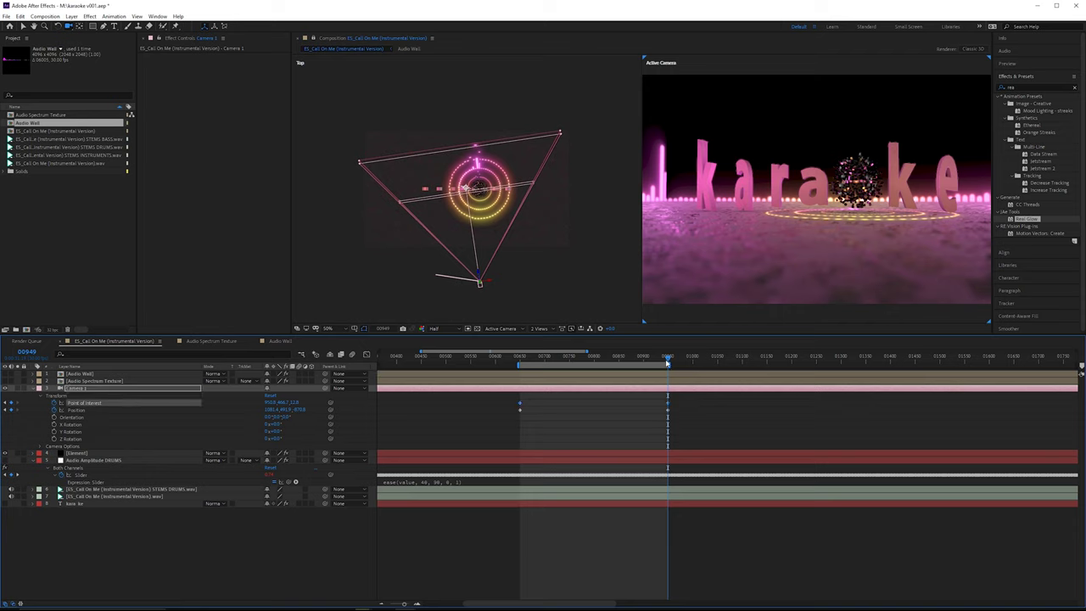
click(521, 358)
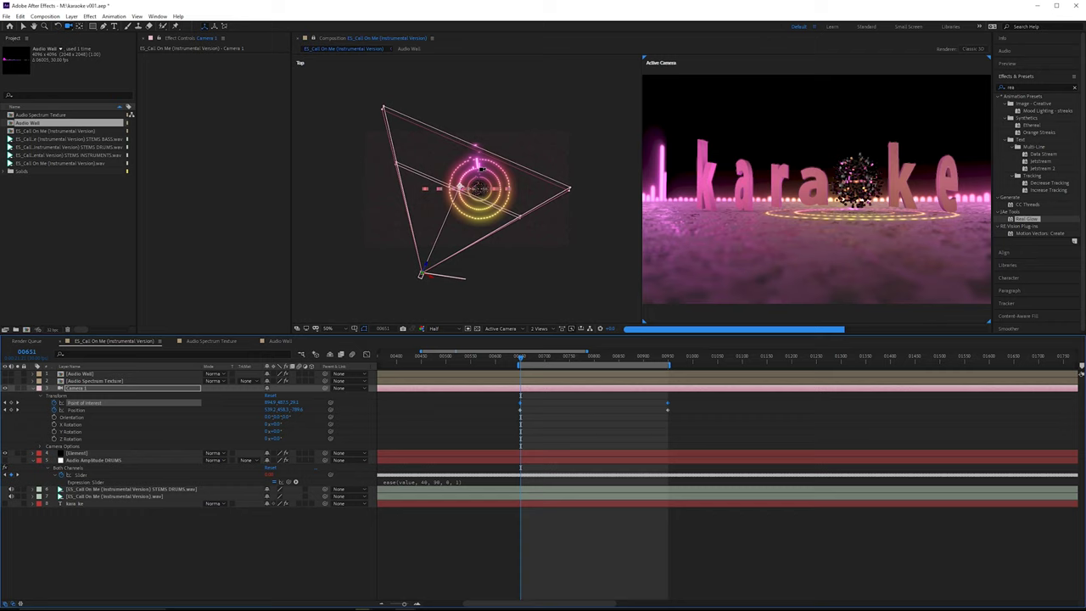
click(22, 26)
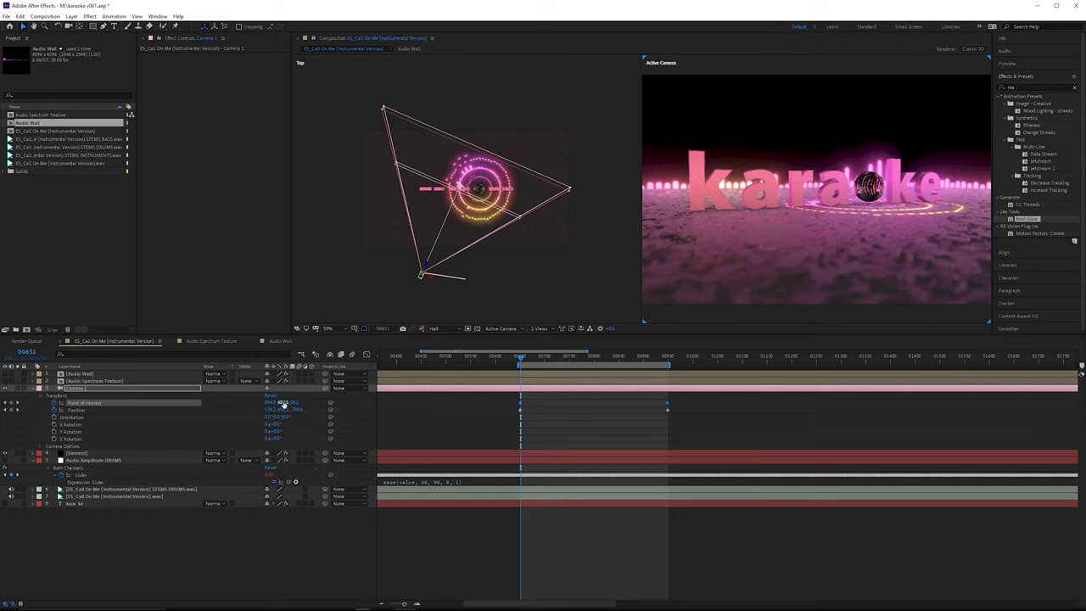
drag(283, 404, 298, 404)
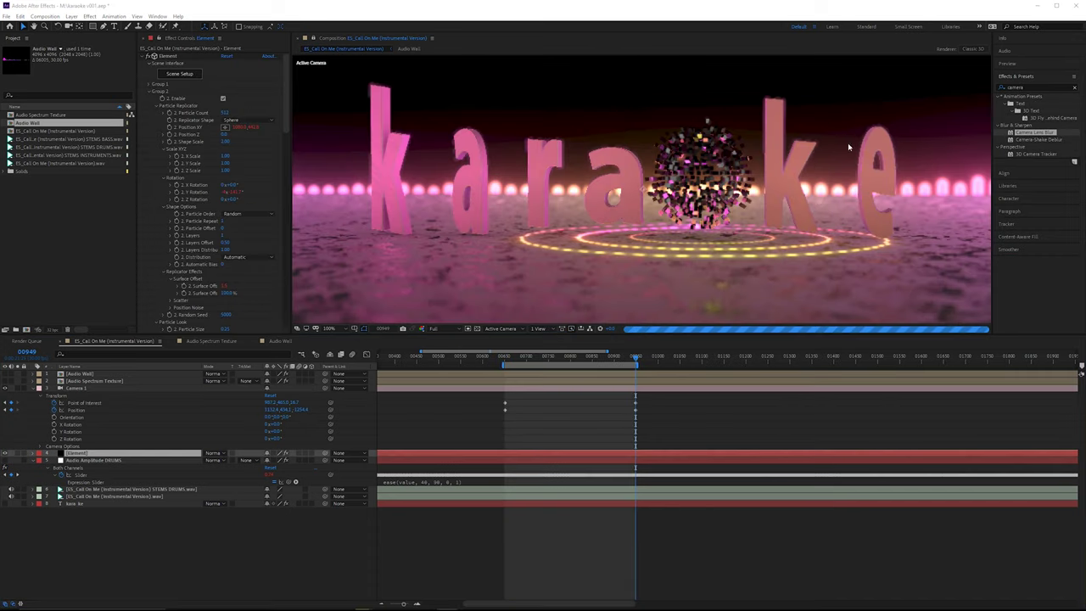
- Enable motion blur on the Element layer and turn on Subsample Post Effects in Element's output sampling settings
key(comma)
key(comma)
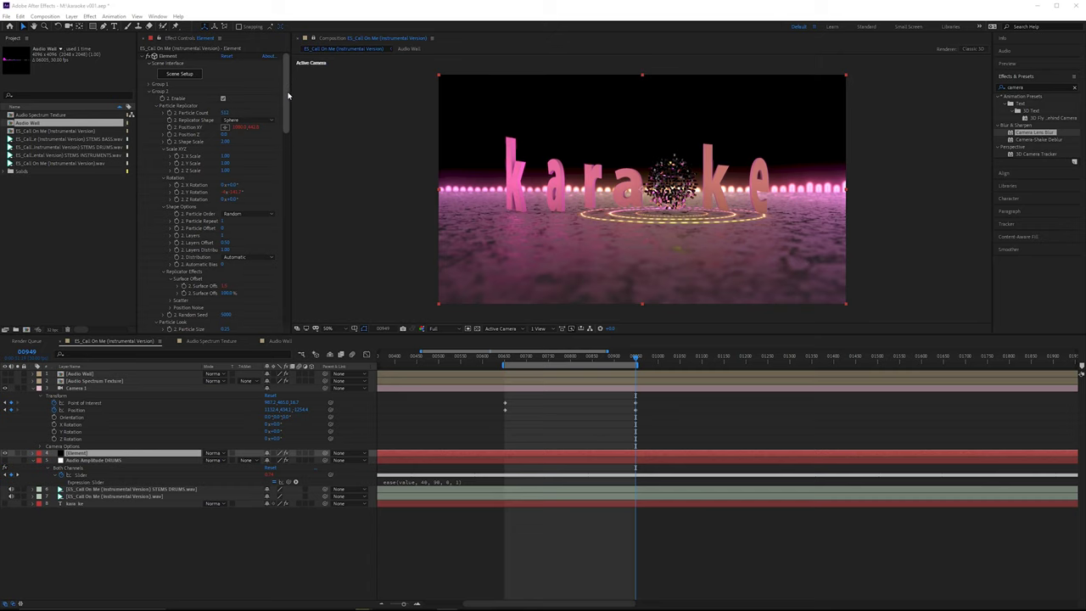
key(space)
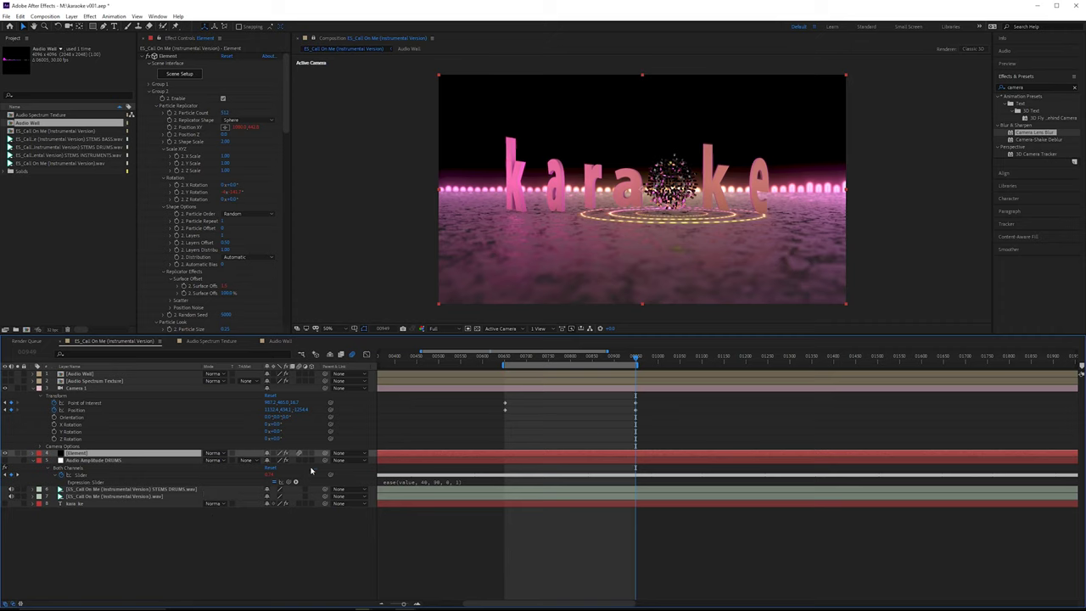
drag(286, 108, 279, 246)
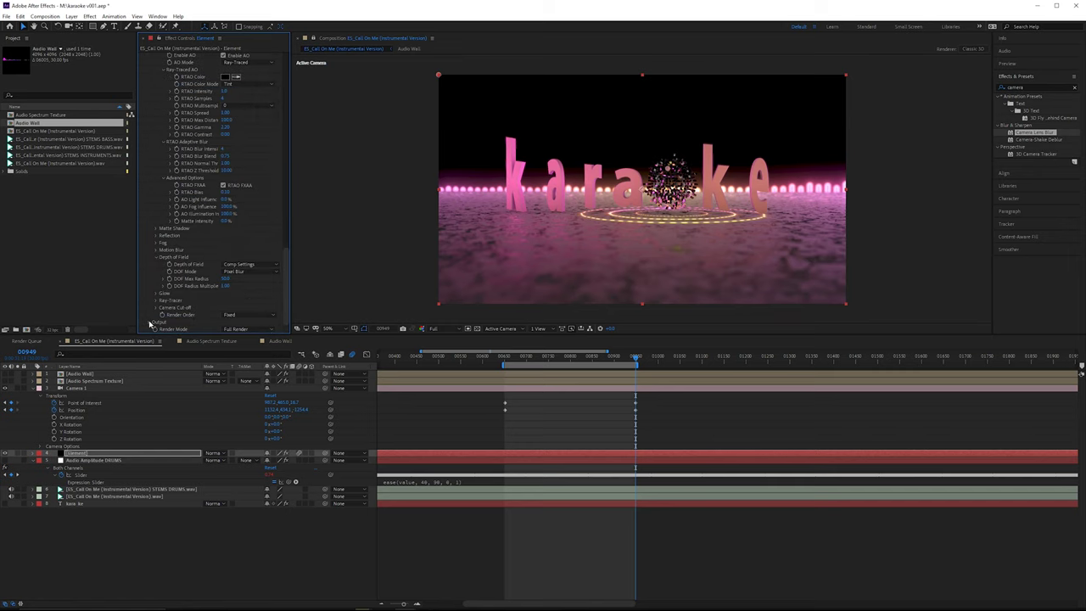
click(151, 323)
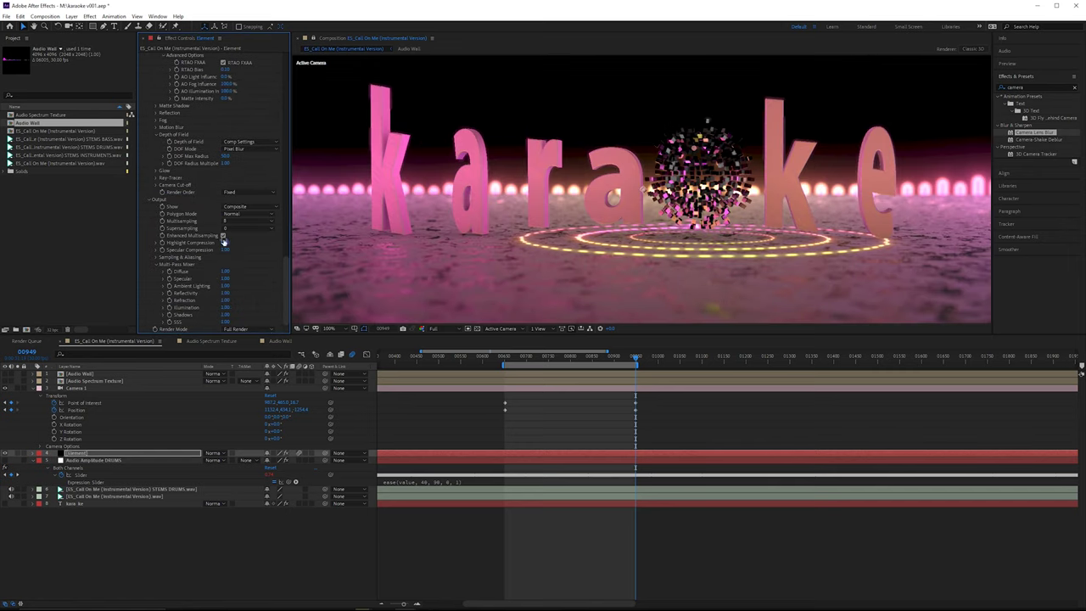
click(154, 259)
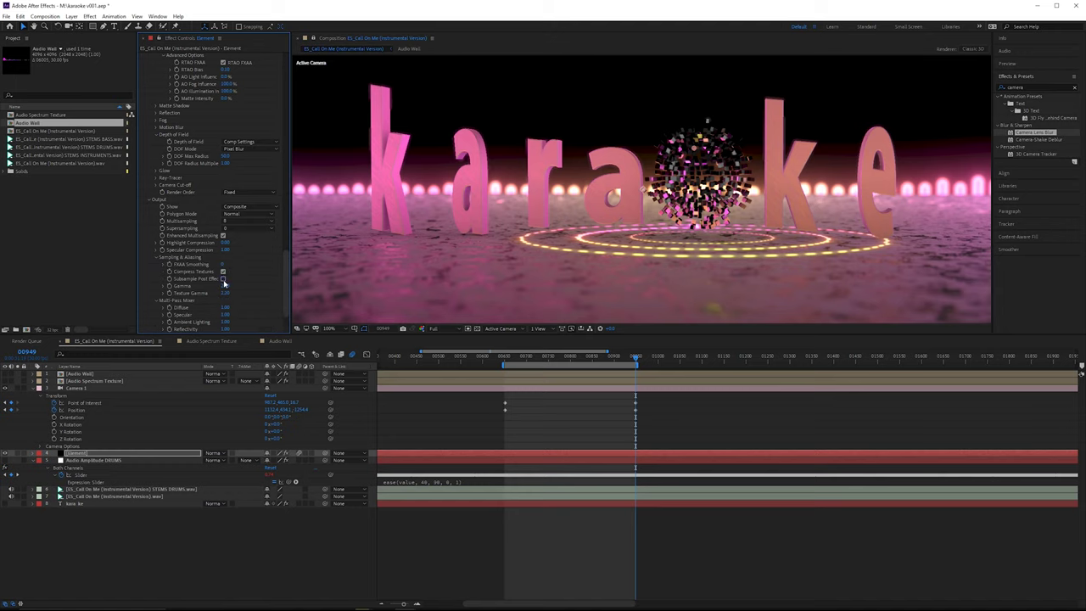
click(224, 279)
scroll(643, 212, down, 2)
- Create an adjustment layer at the top of the layer stack and name it "CC and Grain"
right_click(153, 532)
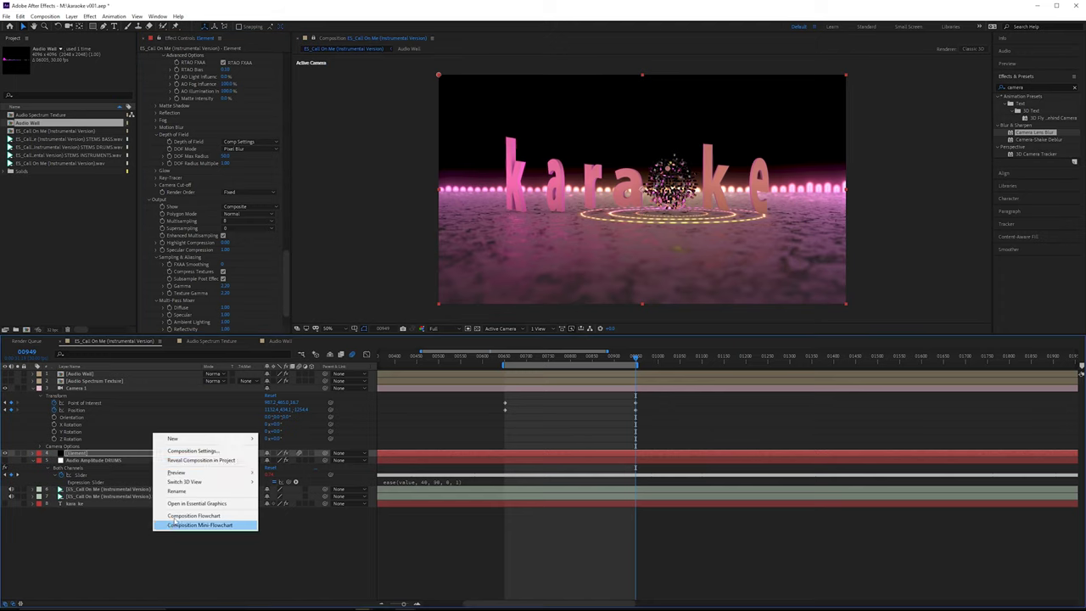
mouse_move(210, 442)
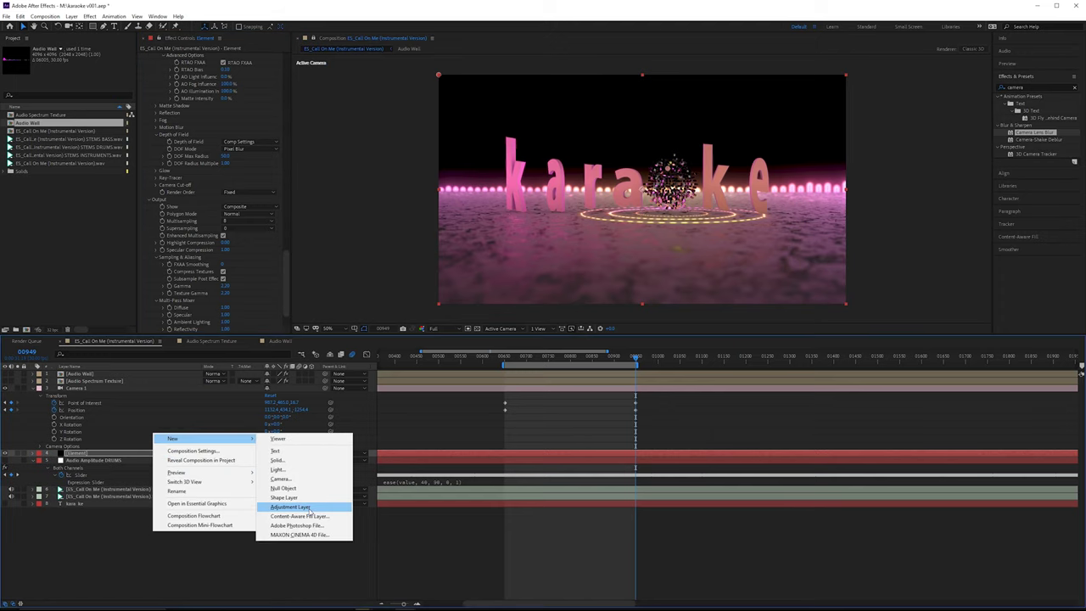
click(290, 507)
drag(106, 379, 106, 369)
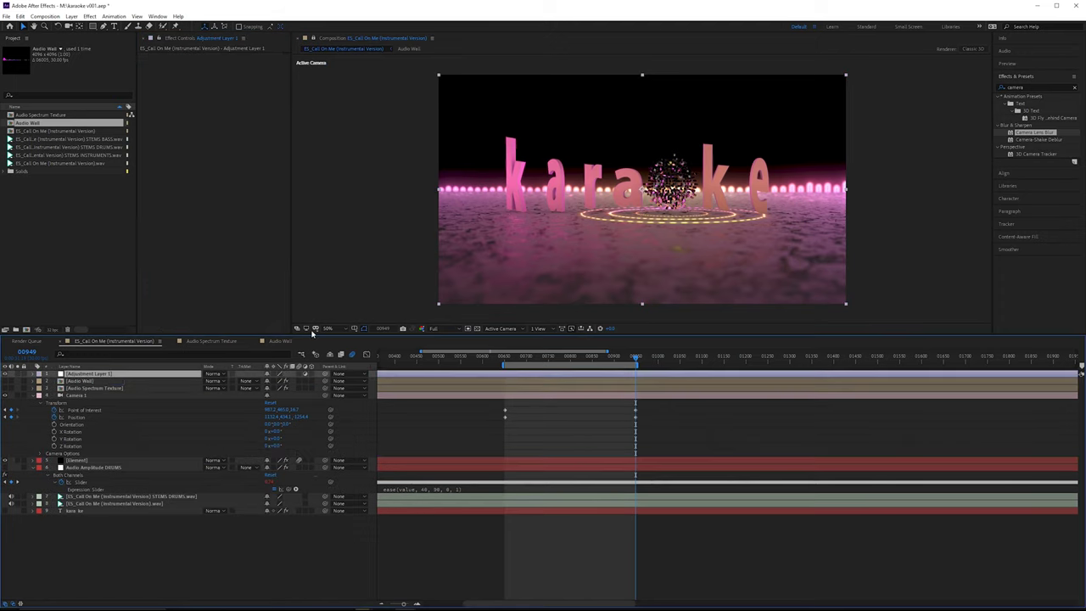
key(Return)
text(CC and)
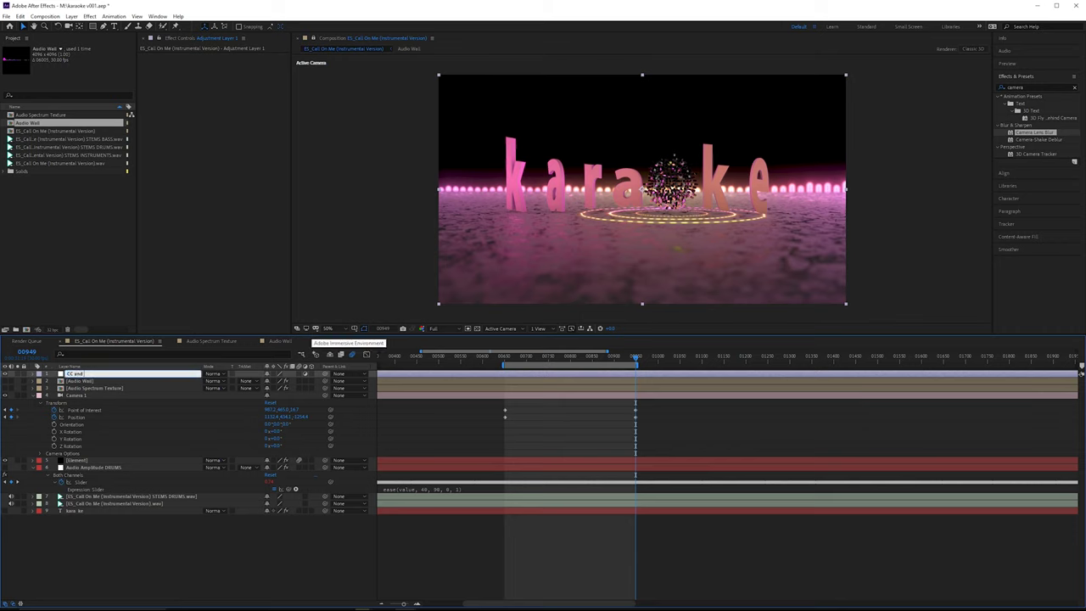
text(Grain)
- Apply Curves to the CC and Grain layer and shape the RGB curve into a slight S for more contrast
click(1037, 88)
text(curves)
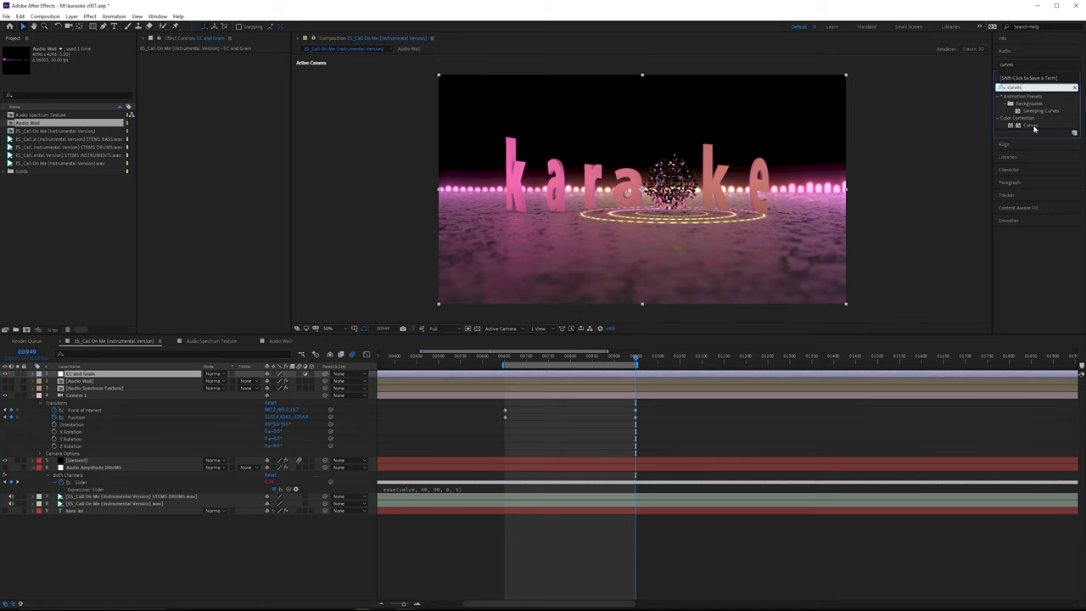
drag(1033, 128, 189, 171)
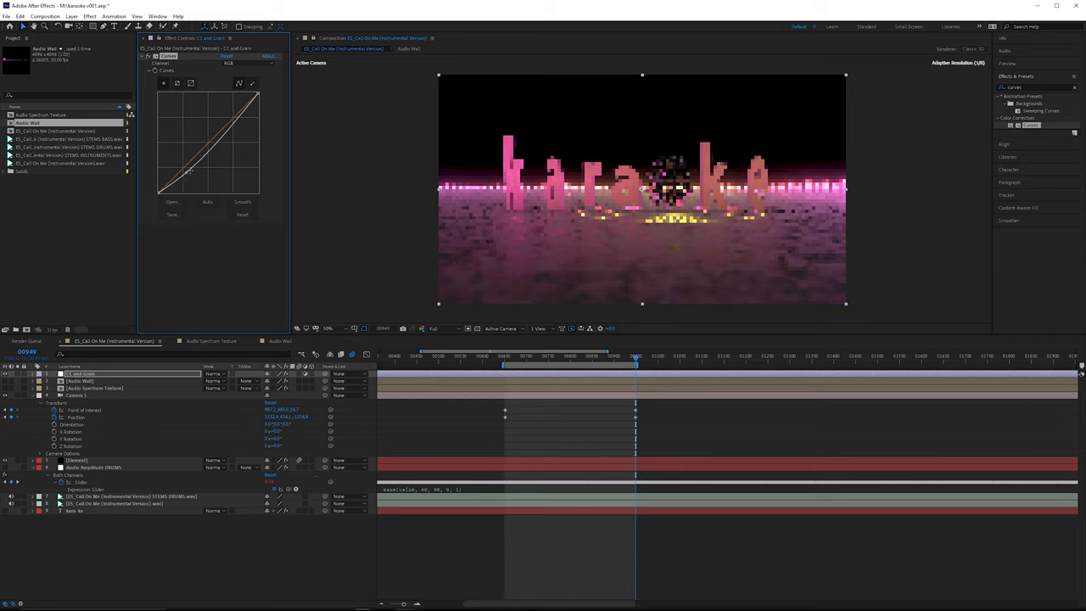
drag(231, 128, 232, 117)
drag(186, 174, 188, 172)
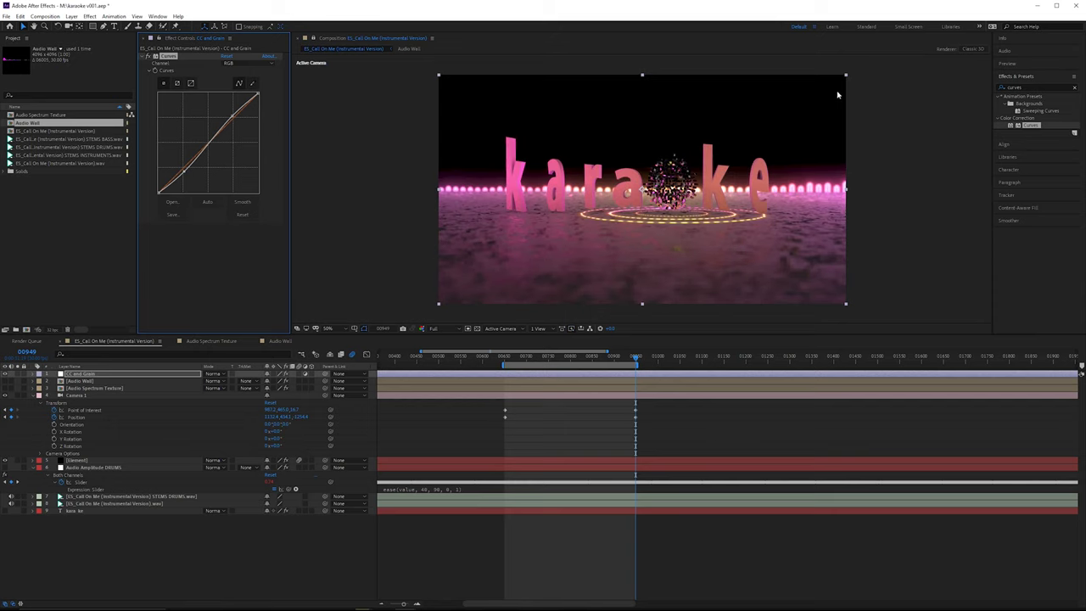
- Apply Add Grain to the CC and Grain layer and set its viewing mode to Final Output
click(1029, 87)
text(grain)
double_click(1046, 103)
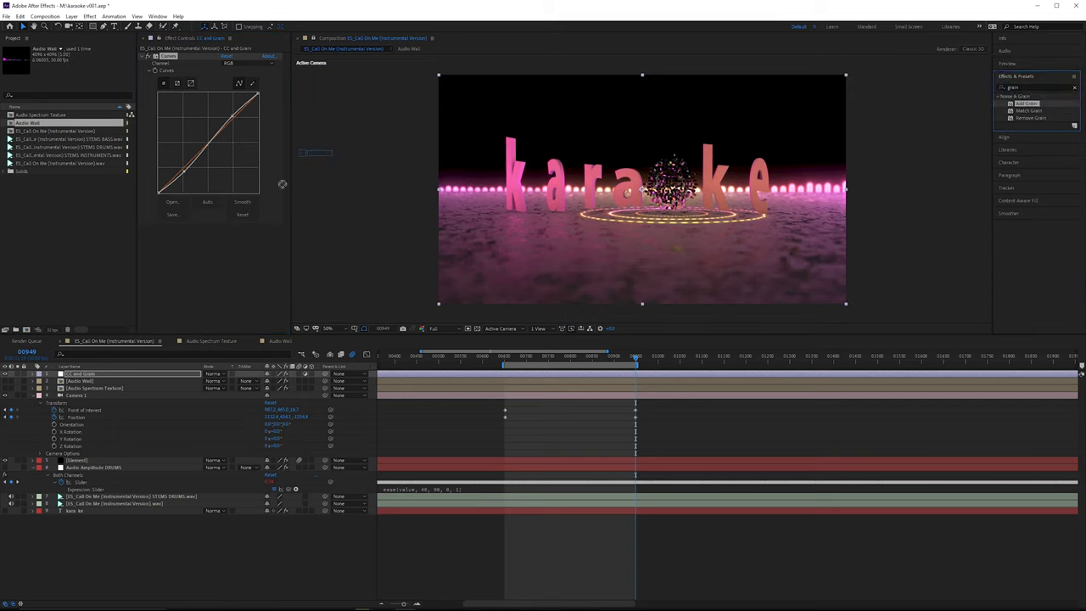
click(233, 234)
click(242, 264)
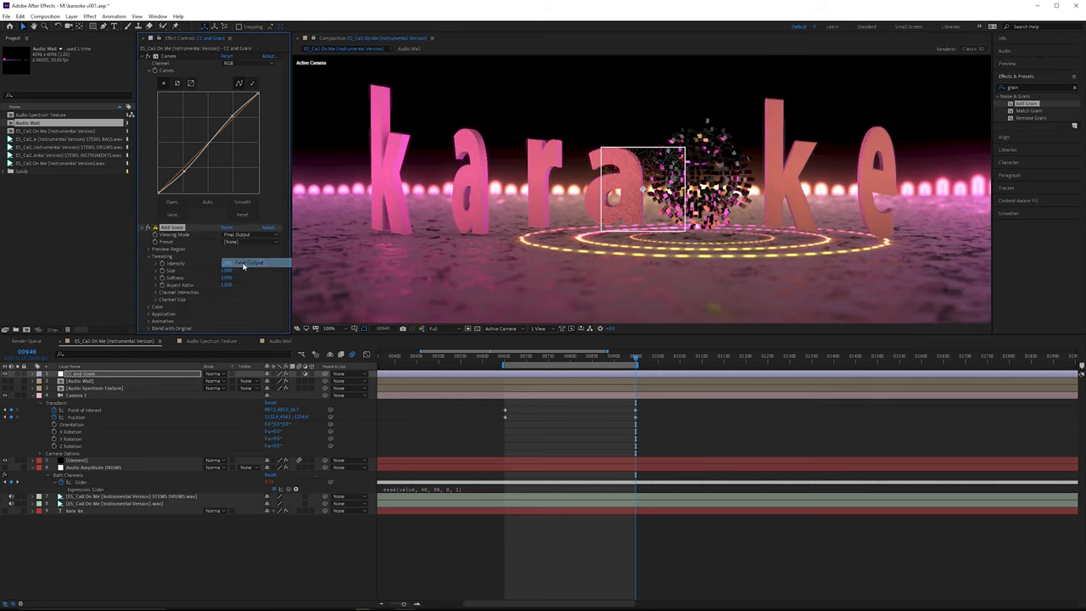
- Set the grain's size to 0.1 and its intensity to 0.05
click(228, 271)
text(.1)
key(Return)
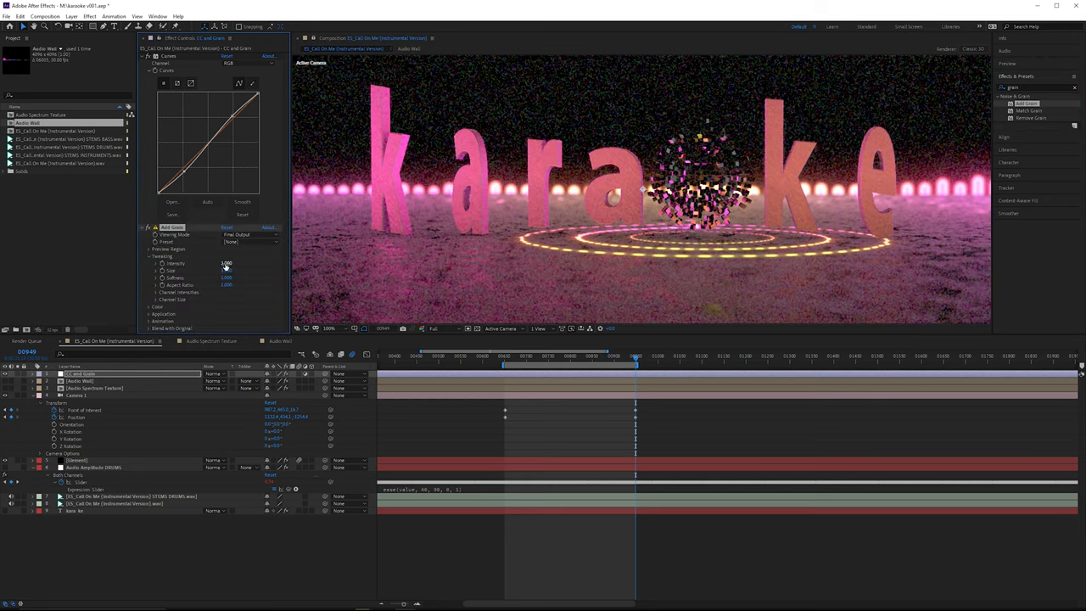
click(229, 264)
text(.05)
key(Return)
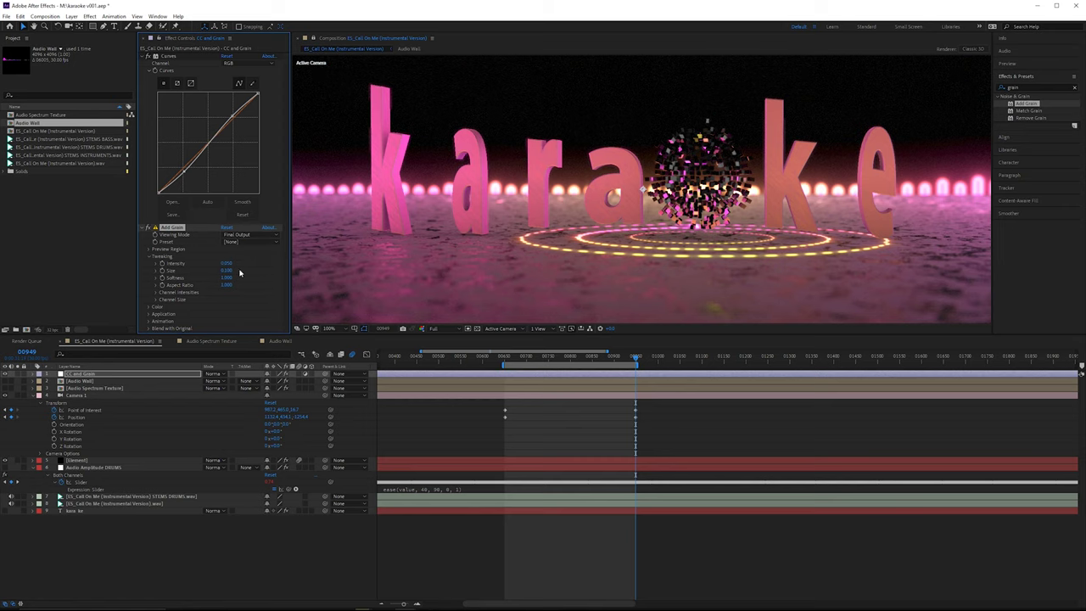
- Examine the grain up close across the karaoke letters, the sphere and the glowing wall
scroll(599, 195, up, 2)
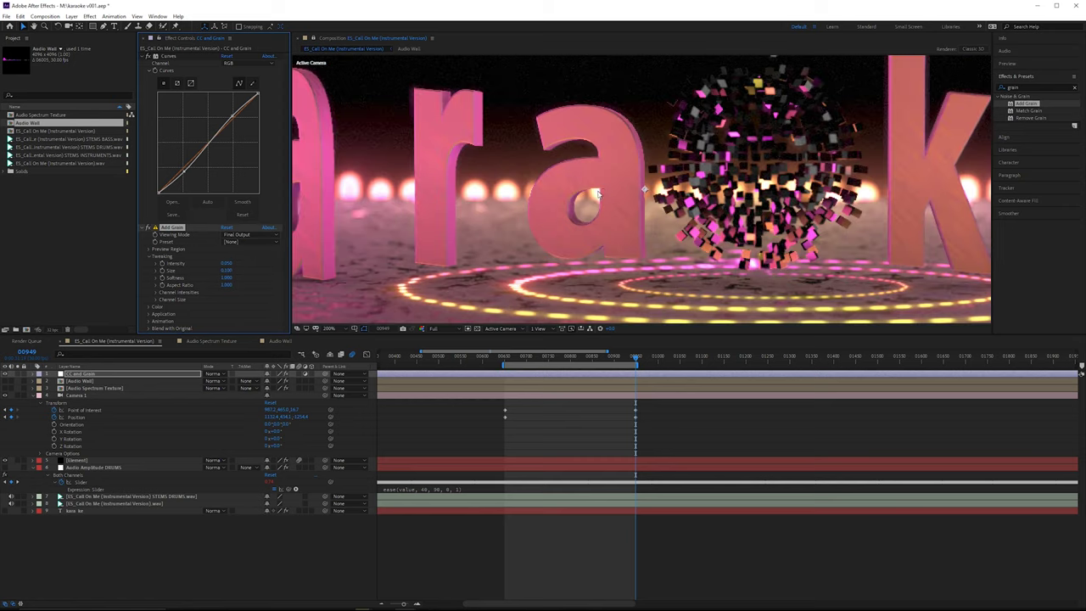
scroll(610, 167, down, 2)
scroll(607, 170, down, 1)
scroll(616, 164, up, 1)
drag(616, 161, 729, 233)
scroll(465, 240, up, 2)
scroll(620, 202, down, 1)
drag(621, 203, 430, 304)
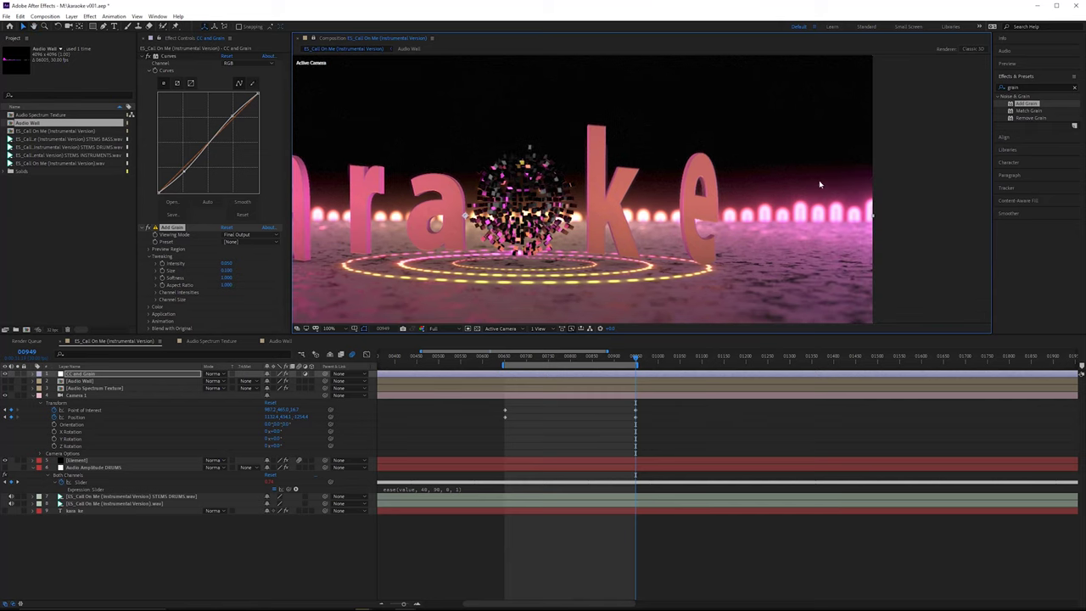
drag(739, 176, 831, 172)
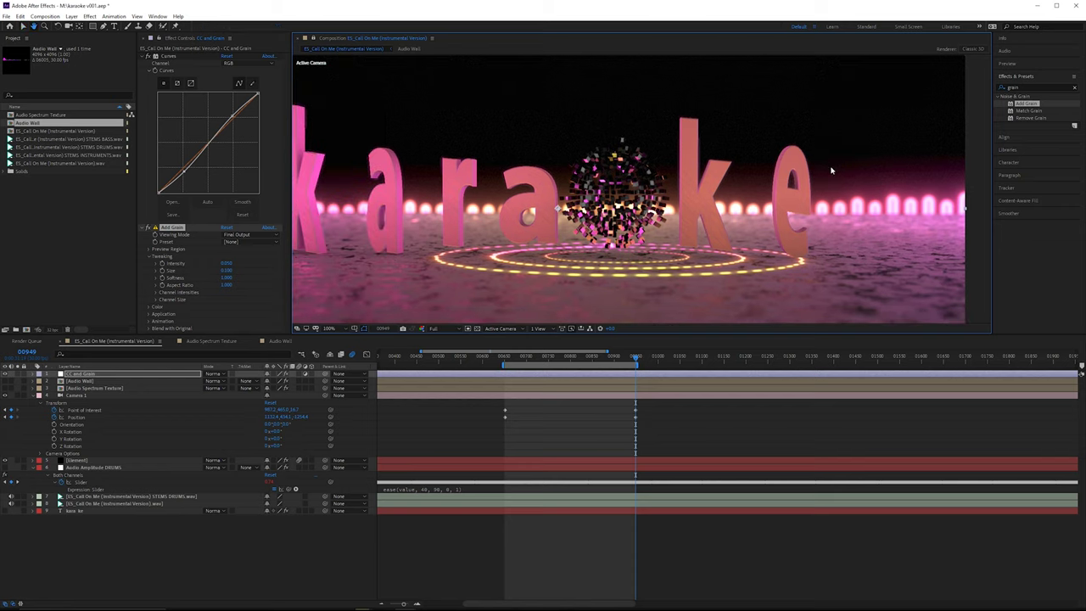
drag(745, 178, 809, 168)
key(v)
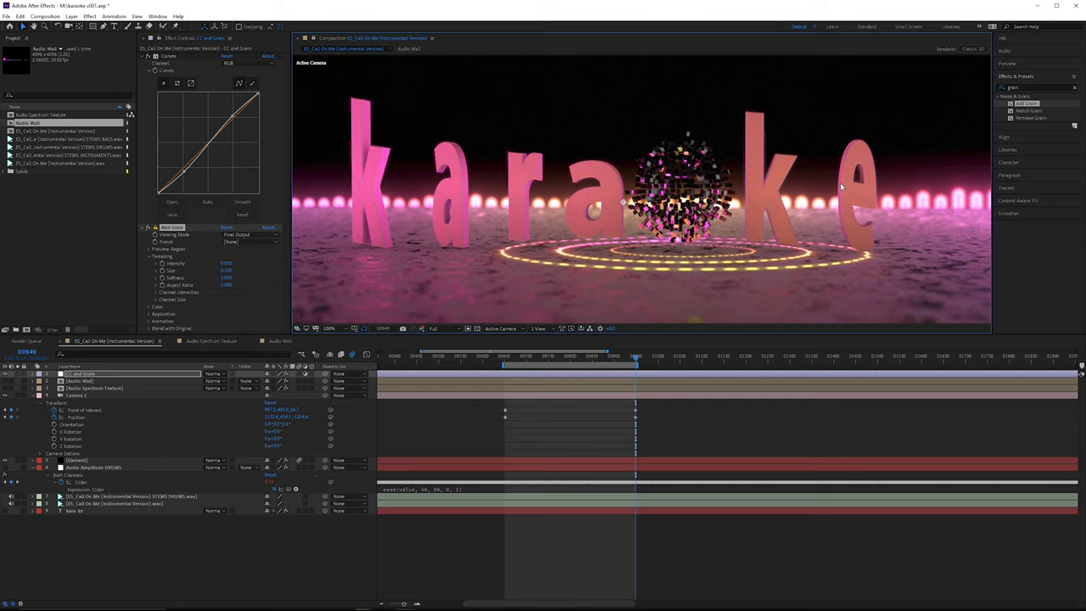
scroll(840, 182, down, 2)
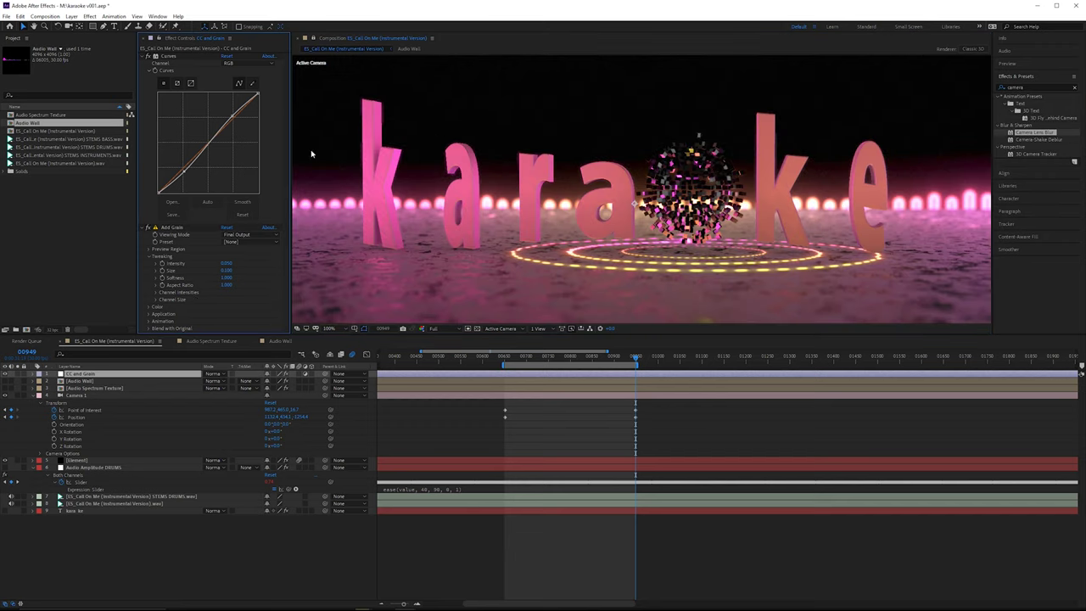
- Apply Camera Lens Blur to the Element layer with a blur radius of 0.4
click(95, 460)
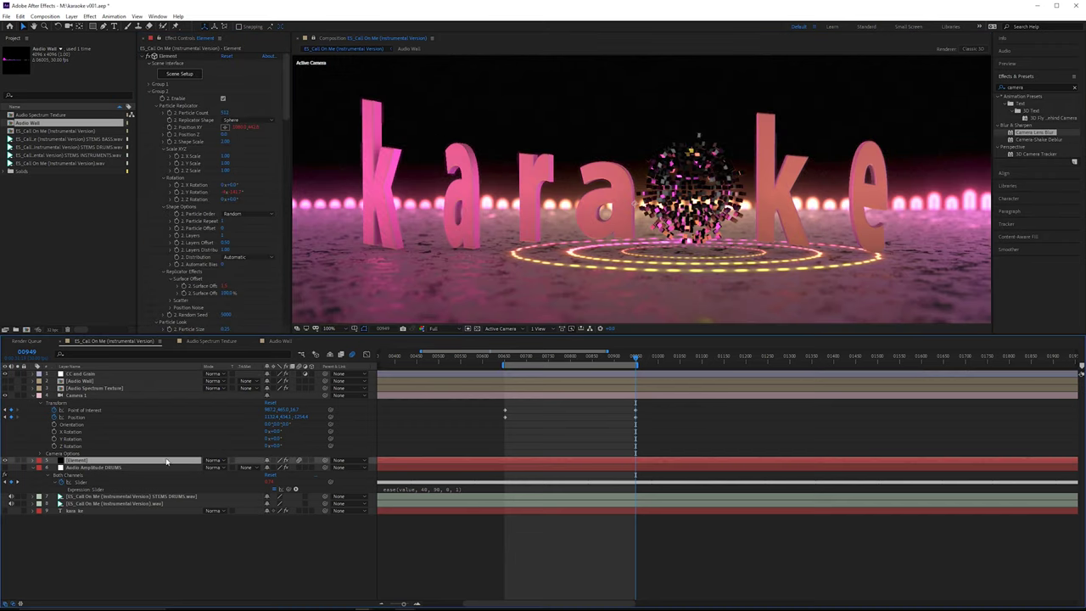
drag(1023, 134, 200, 195)
click(226, 69)
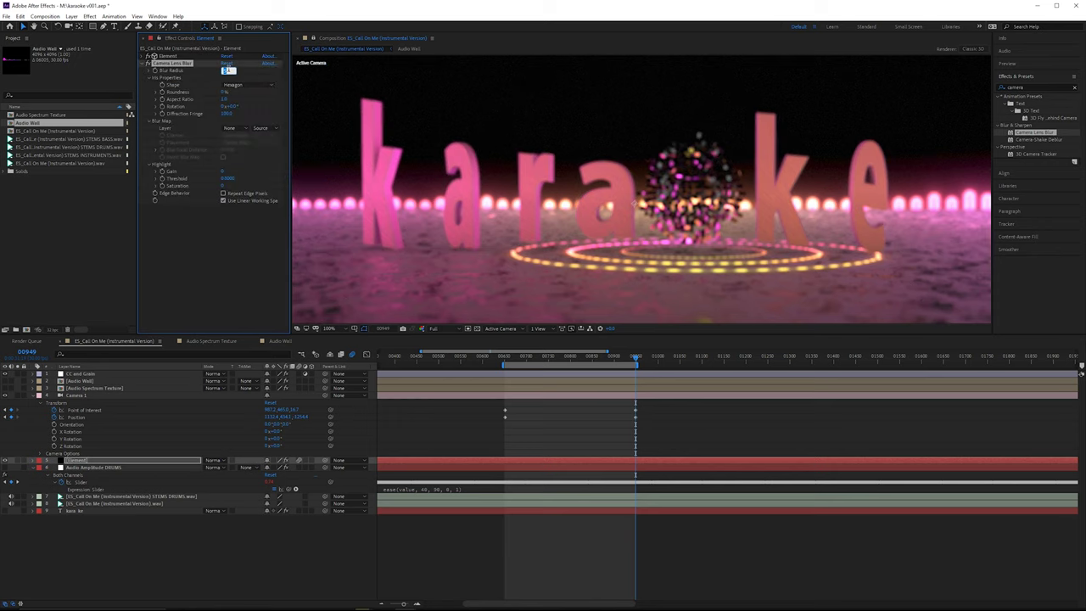
text(2)
key(Return)
click(228, 71)
text(1)
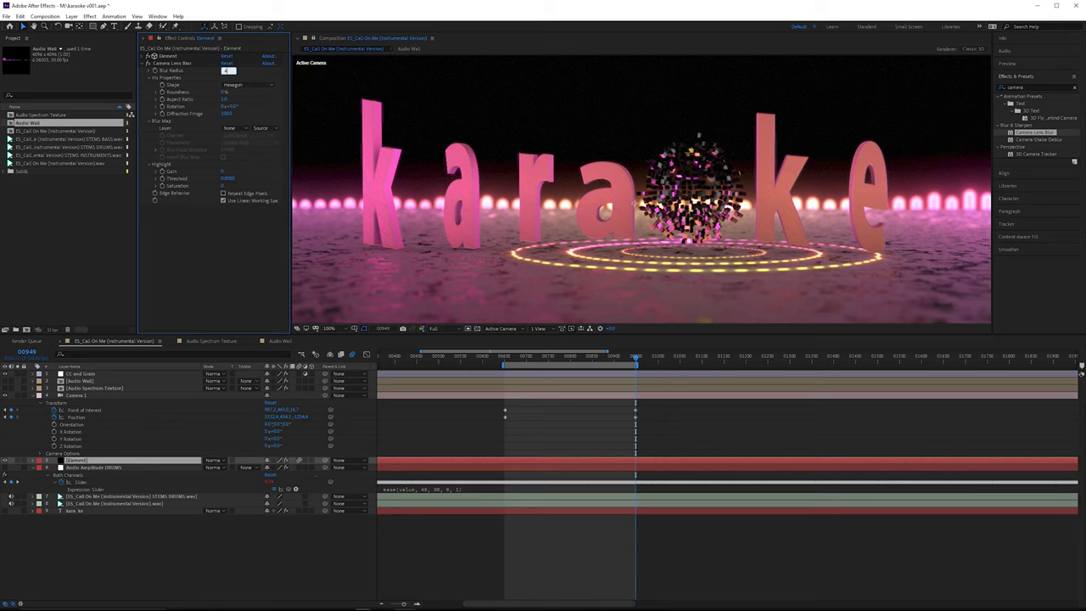
click(150, 65)
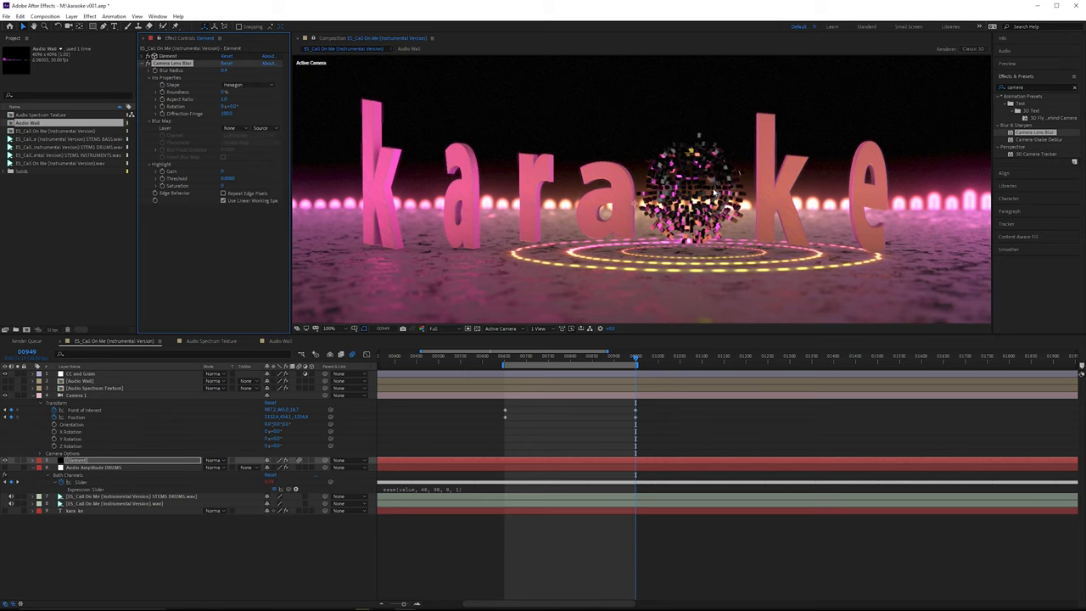
- Save the karaoke v001 project
key(period)
key(comma)
key(comma)
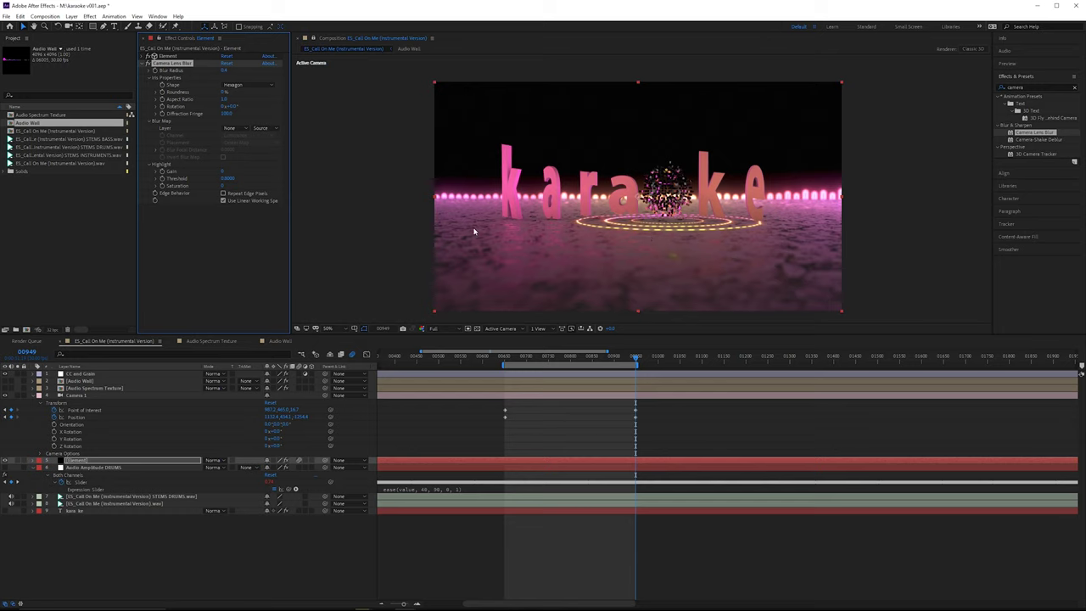
key(ctrl+s)
- Examine the value graph of the Both Channels slider on the Audio Amplitude DRUMS layer
click(98, 467)
click(100, 483)
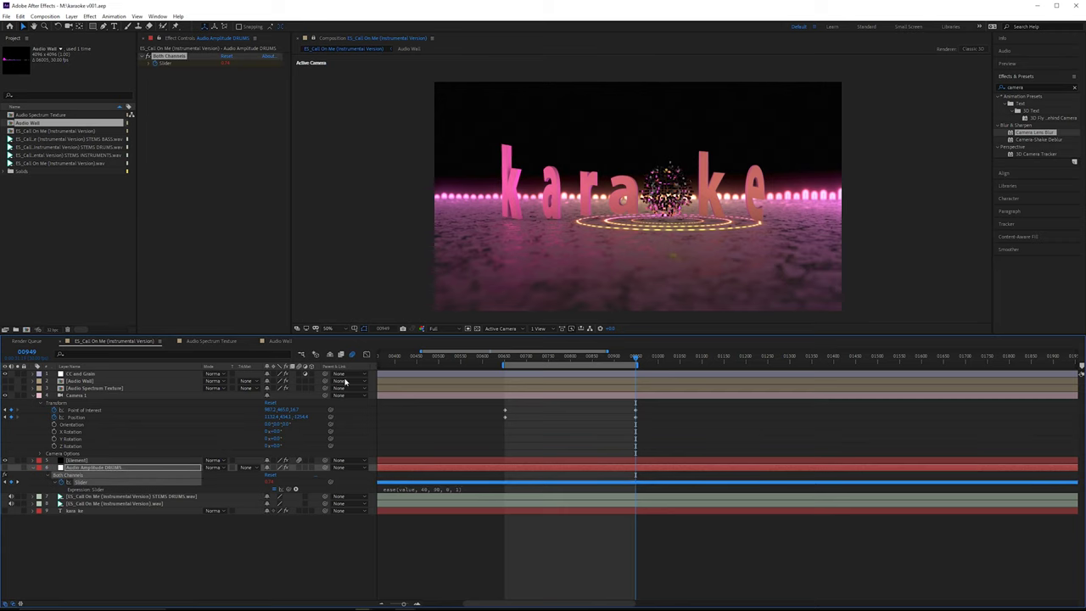
click(365, 354)
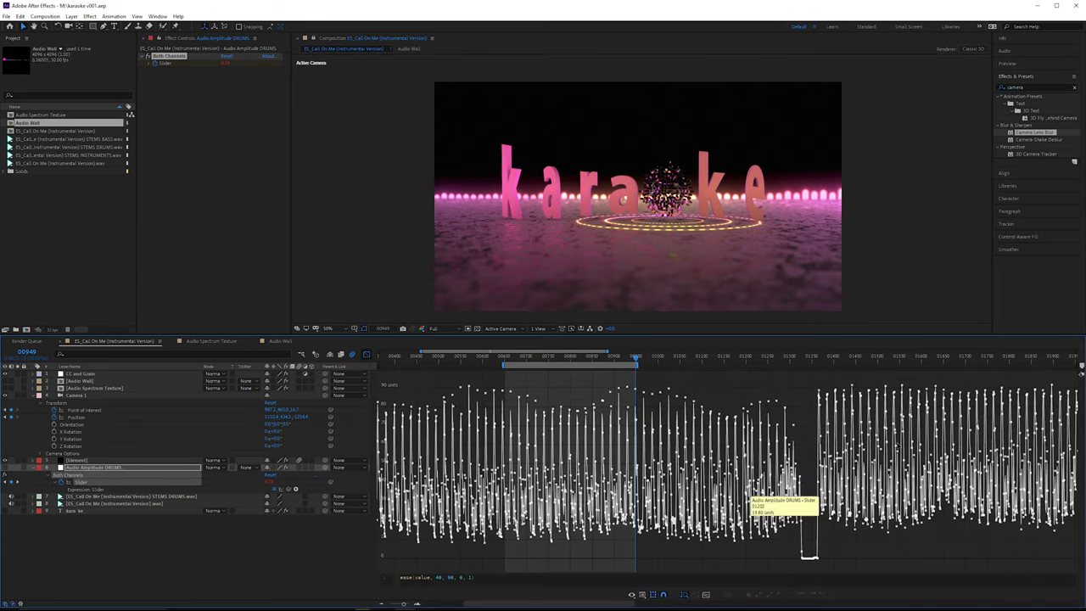
mouse_move(747, 430)
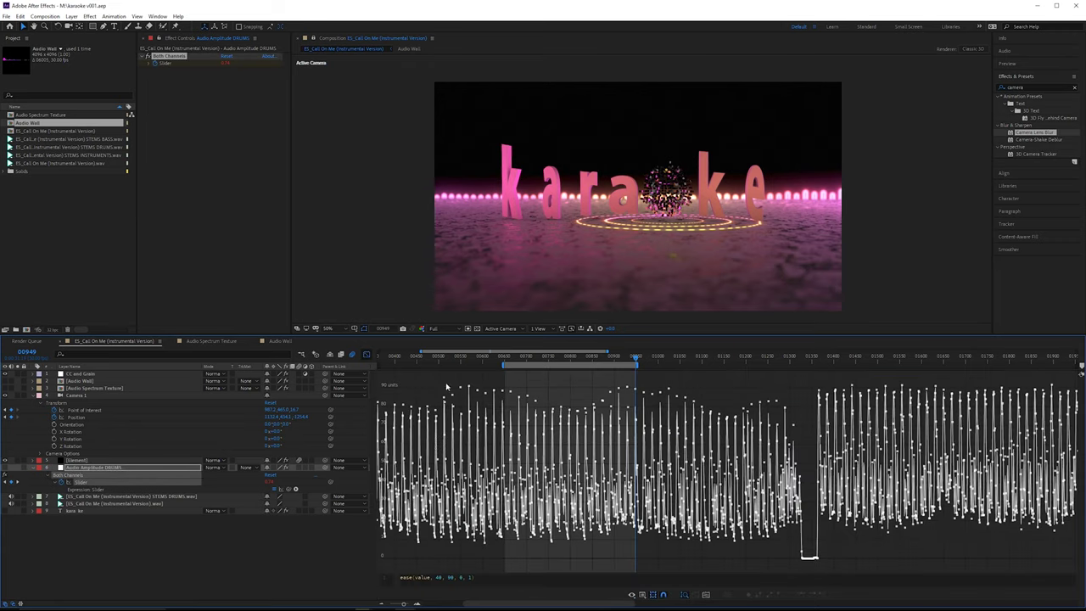
click(367, 354)
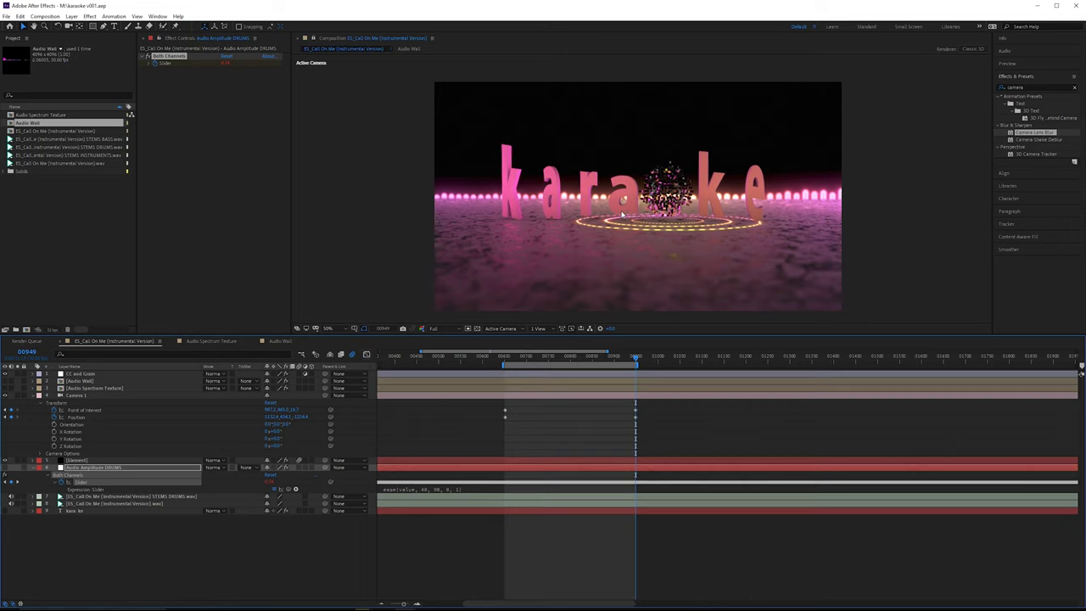